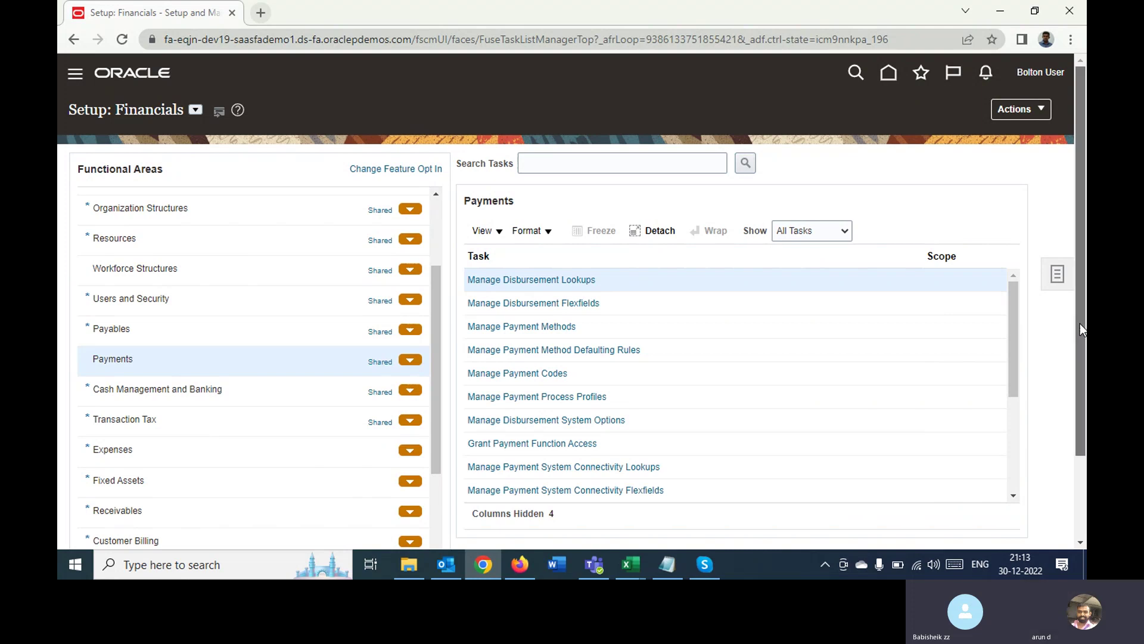
Return to the Oracle home page
{"action": "scroll", "coordinate": [1080, 323], "scroll_direction": "down", "scroll_amount": 1}
{"action": "scroll", "coordinate": [1066, 365], "scroll_direction": "up", "scroll_amount": 1}
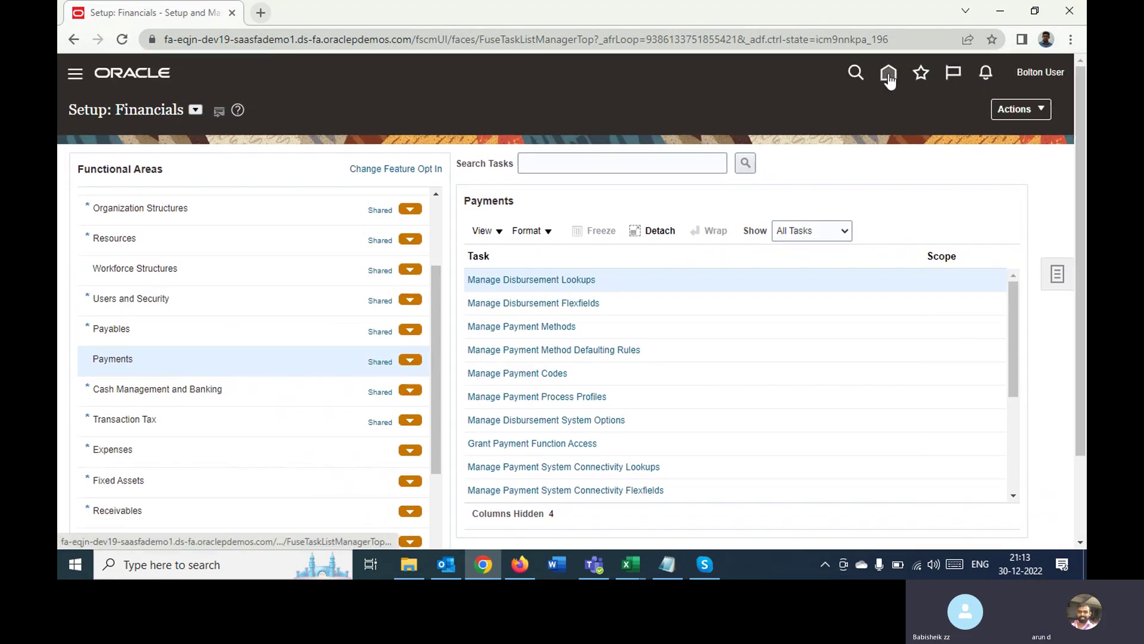
{"action": "left_click", "coordinate": [887, 74]}
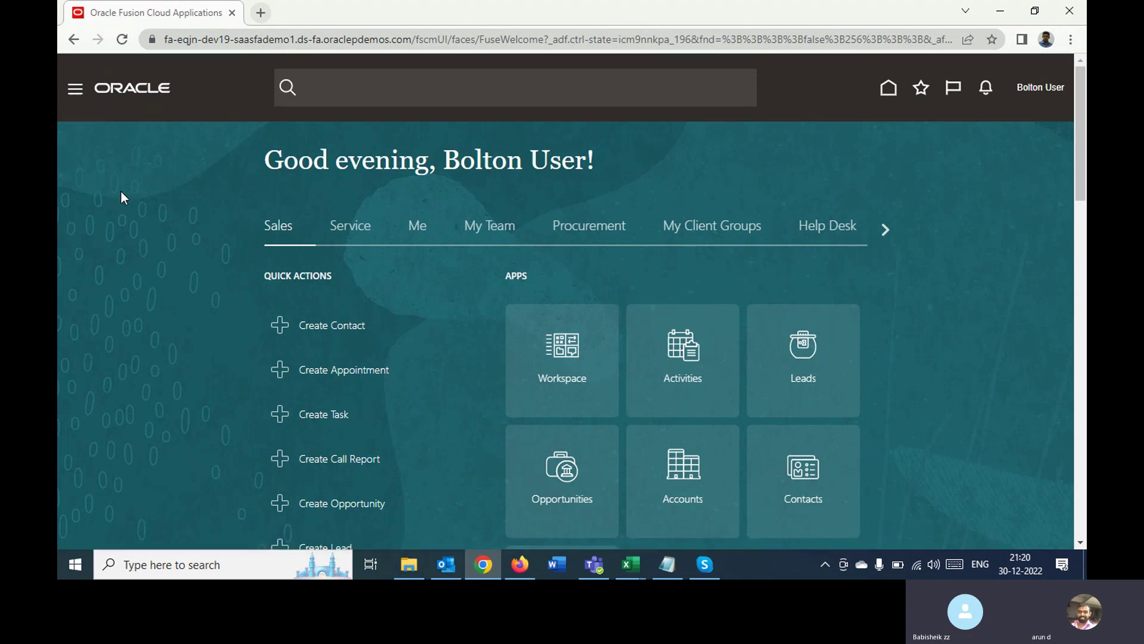
Open the Security Console from the Navigator's Tools group
{"action": "left_click", "coordinate": [79, 96]}
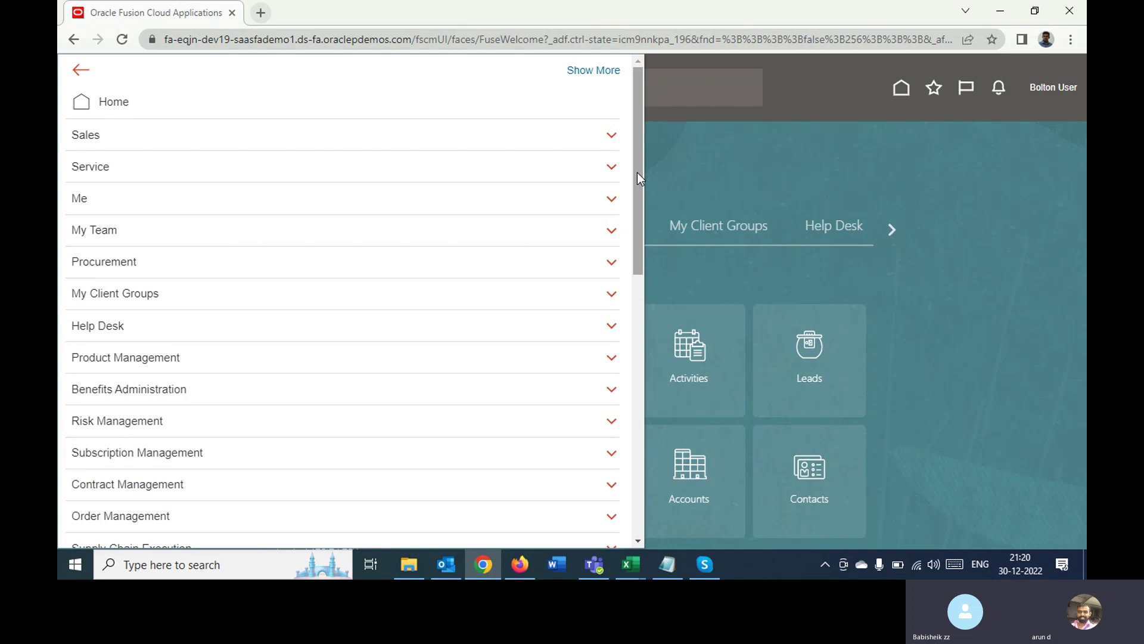
{"action": "left_click_drag", "start_coordinate": [637, 173], "coordinate": [664, 453]}
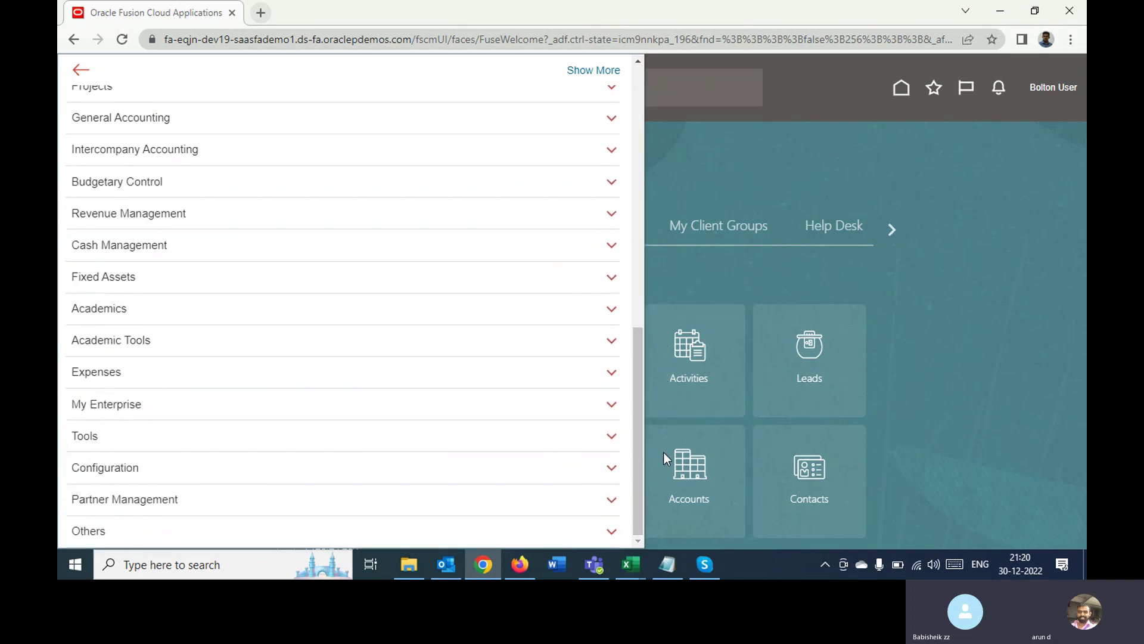
{"action": "left_click", "coordinate": [189, 435]}
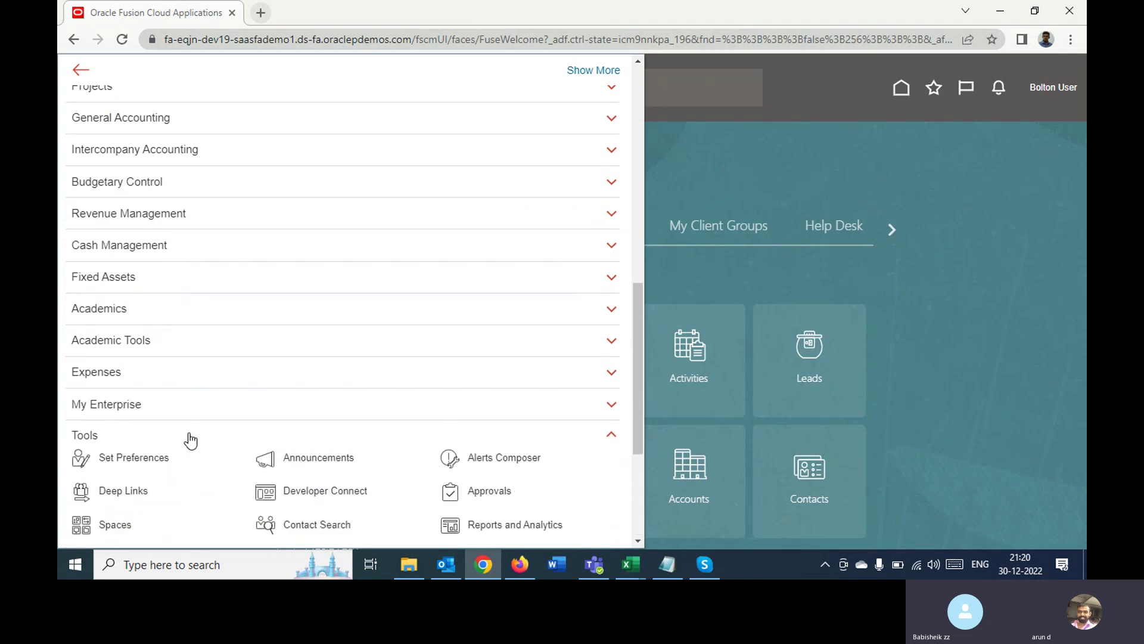
{"action": "scroll", "coordinate": [190, 441], "scroll_direction": "down", "scroll_amount": 3}
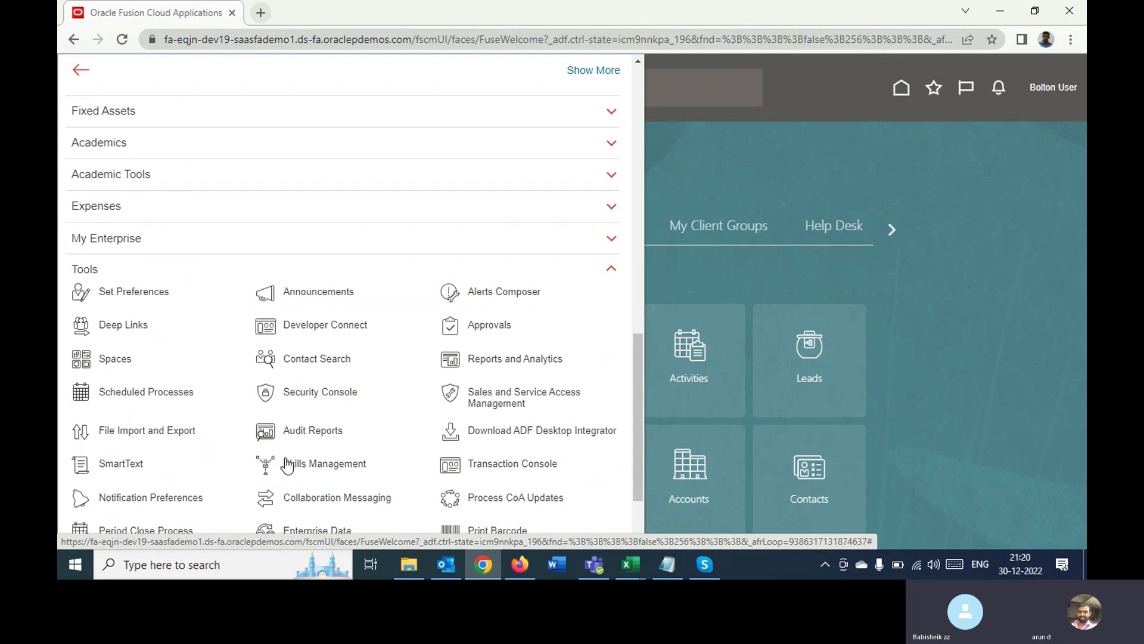
{"action": "left_click", "coordinate": [300, 396]}
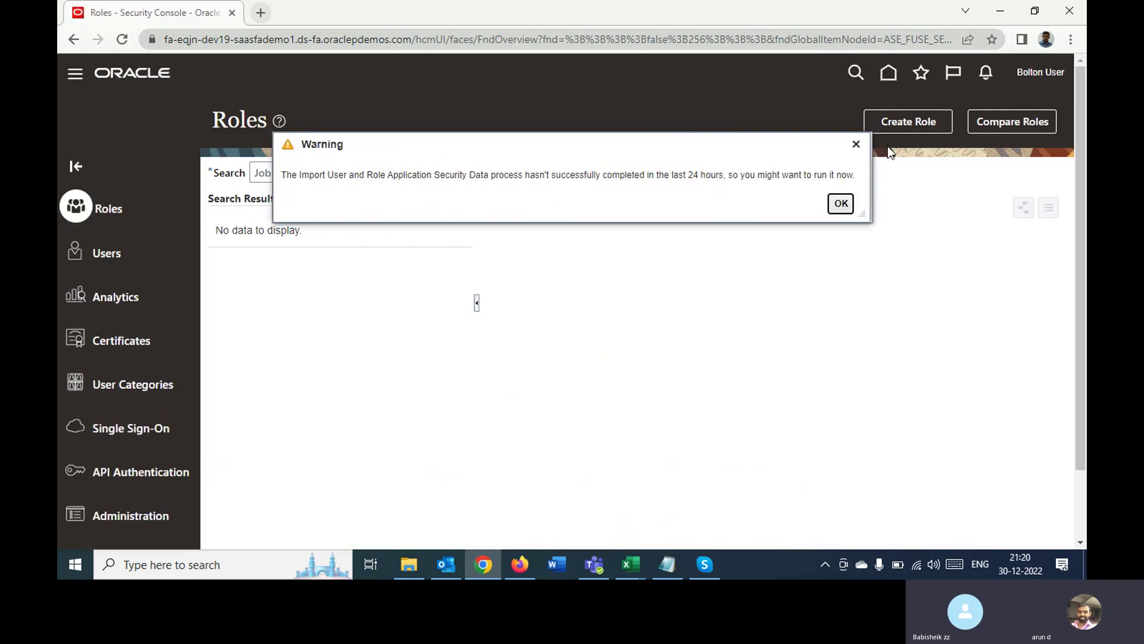
Dismiss the warning, search Users for 'bol' and open the third matching account
{"action": "left_click", "coordinate": [844, 203]}
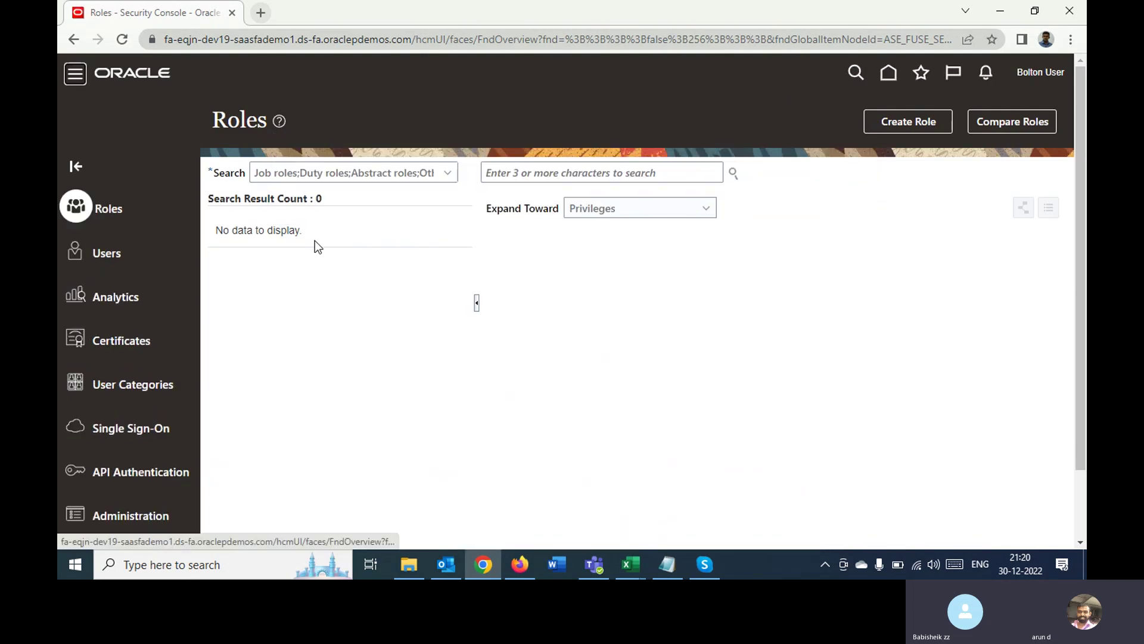
{"action": "left_click", "coordinate": [111, 253]}
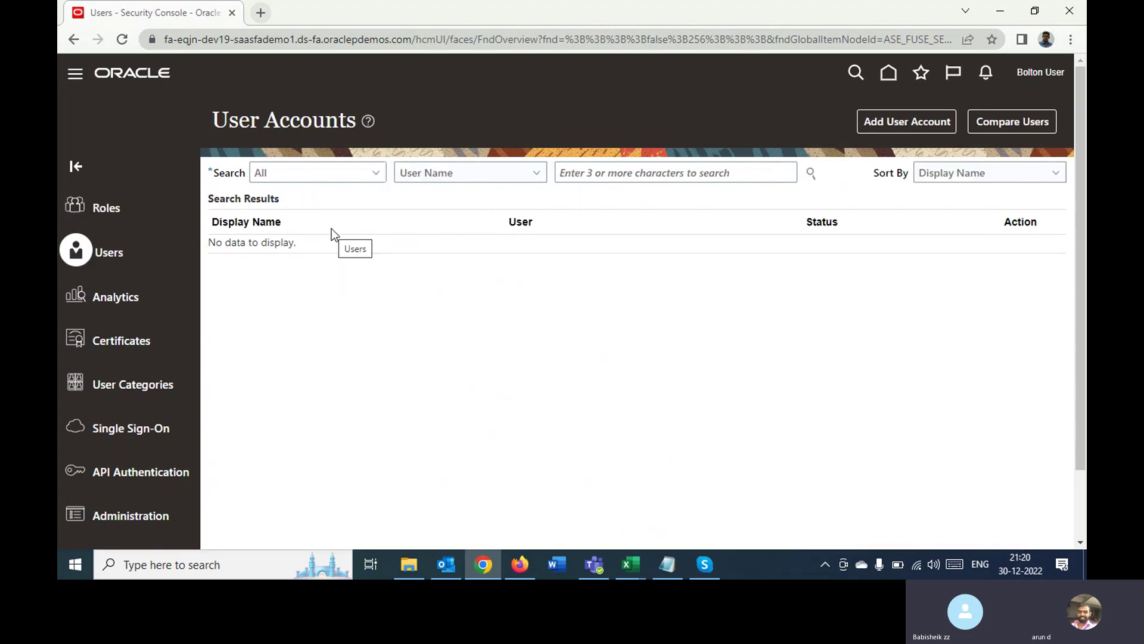
{"action": "left_click", "coordinate": [604, 174]}
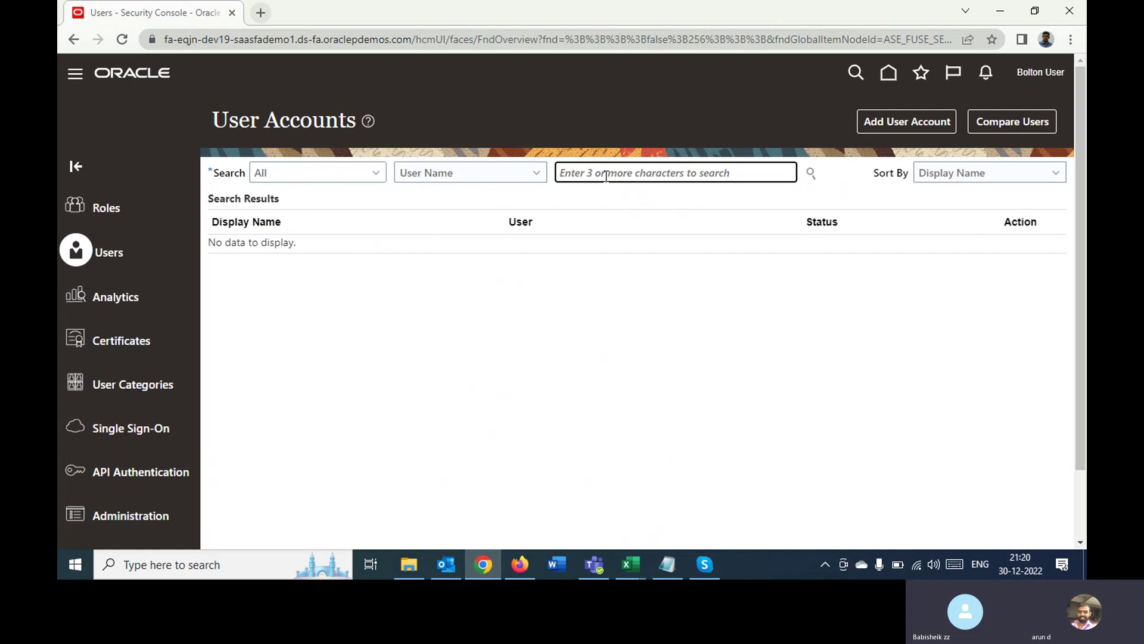
{"action": "type", "text": "bol"}
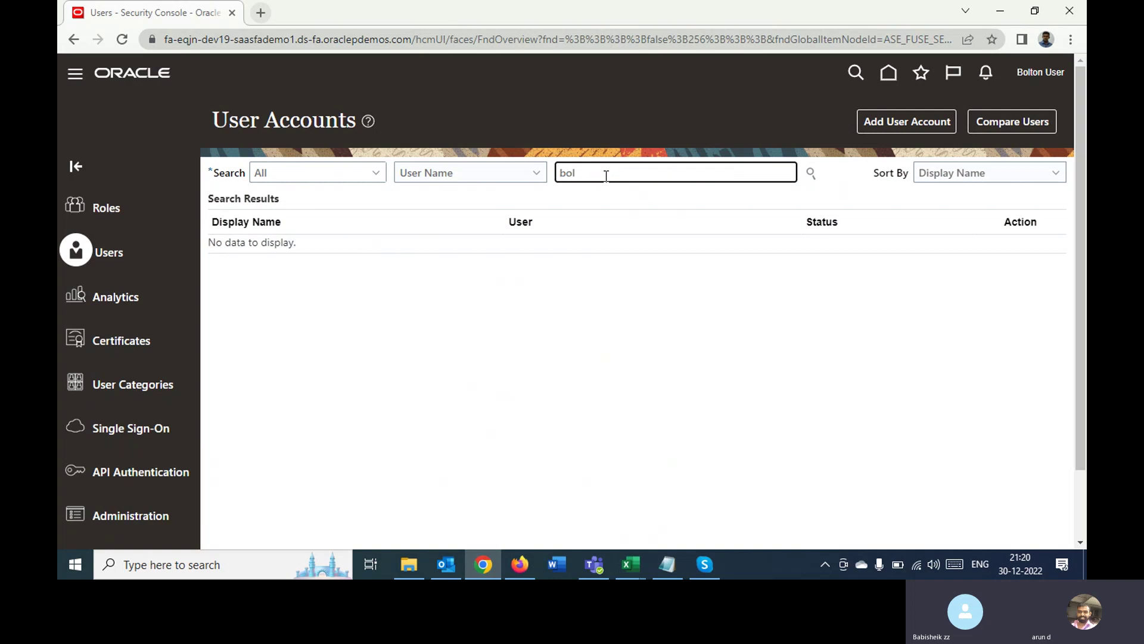
{"action": "key", "text": "Return"}
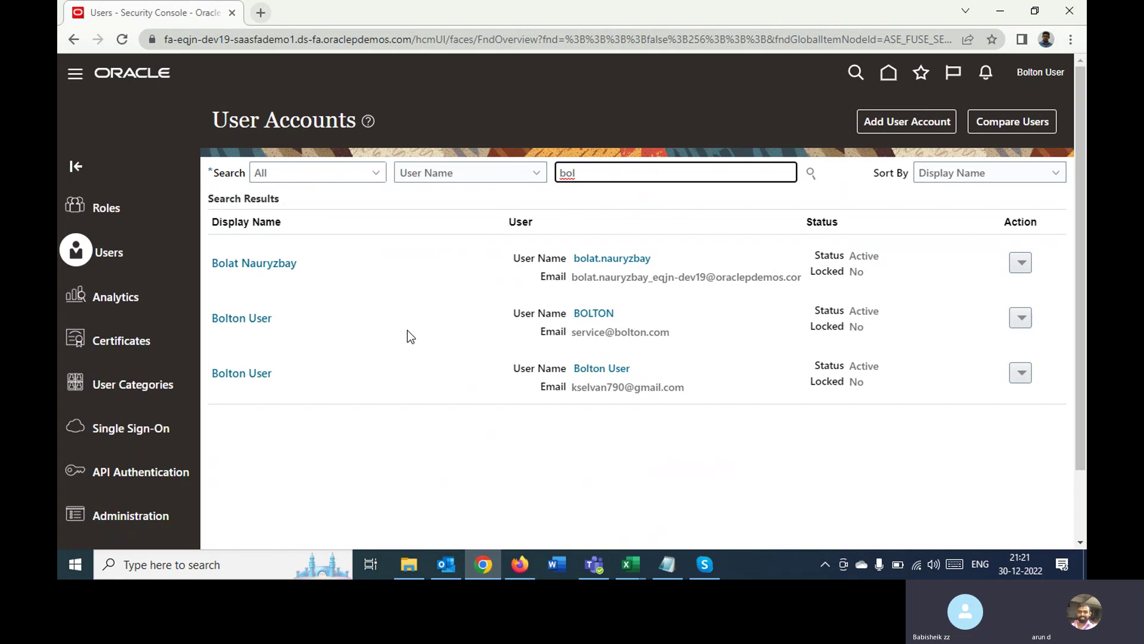
{"action": "left_click", "coordinate": [250, 371]}
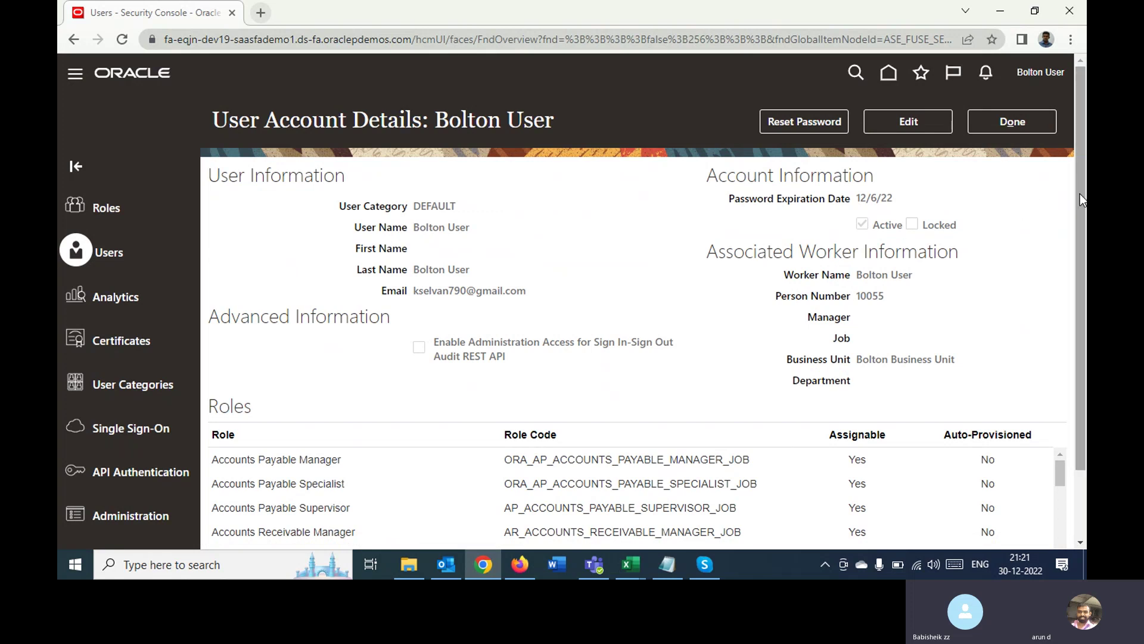
Select the account's worker name and Person Number 10055
{"action": "left_click_drag", "start_coordinate": [1080, 195], "coordinate": [1049, 289]}
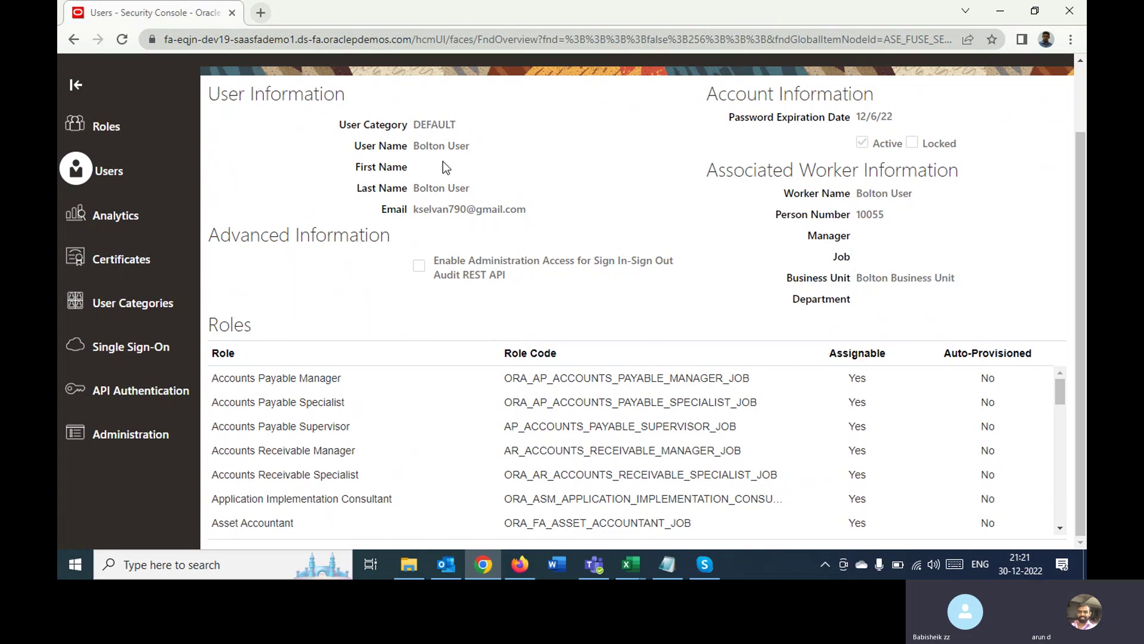
{"action": "triple_click", "coordinate": [872, 193]}
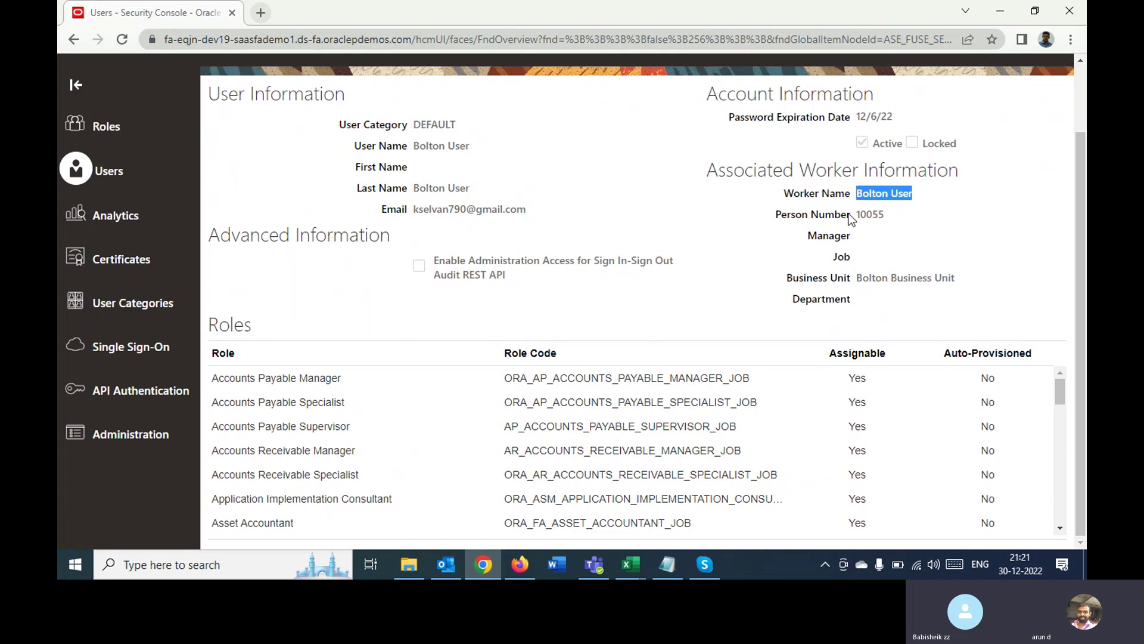
{"action": "double_click", "coordinate": [870, 214]}
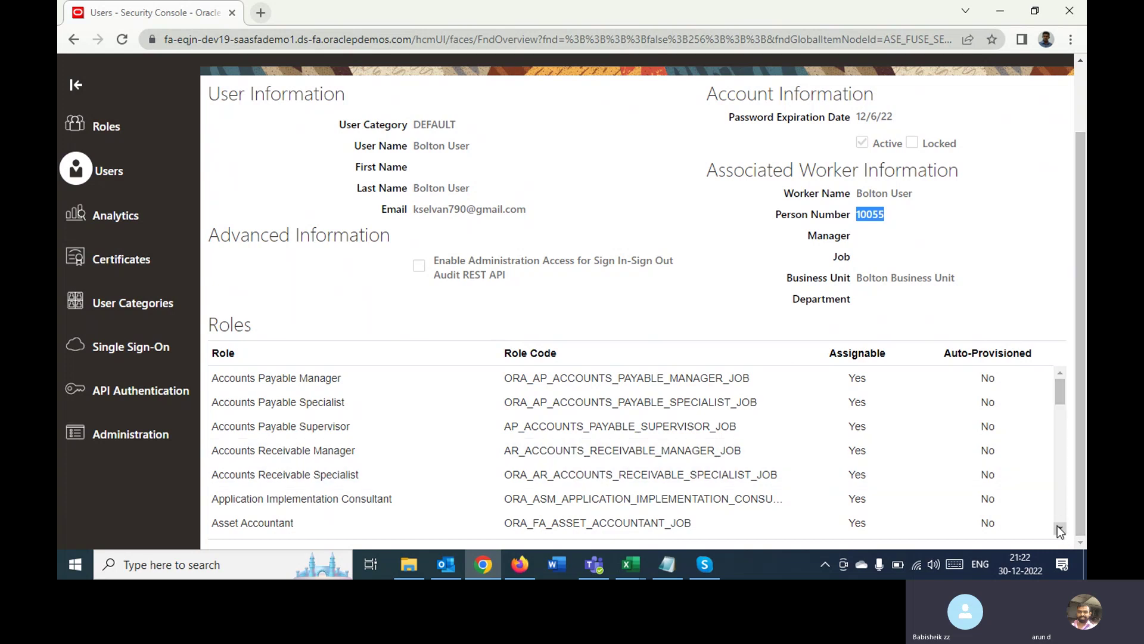
Locate the Supplier Manager role in the Roles table, then close the account details
{"action": "scroll", "coordinate": [1060, 532], "scroll_direction": "down", "scroll_amount": 4}
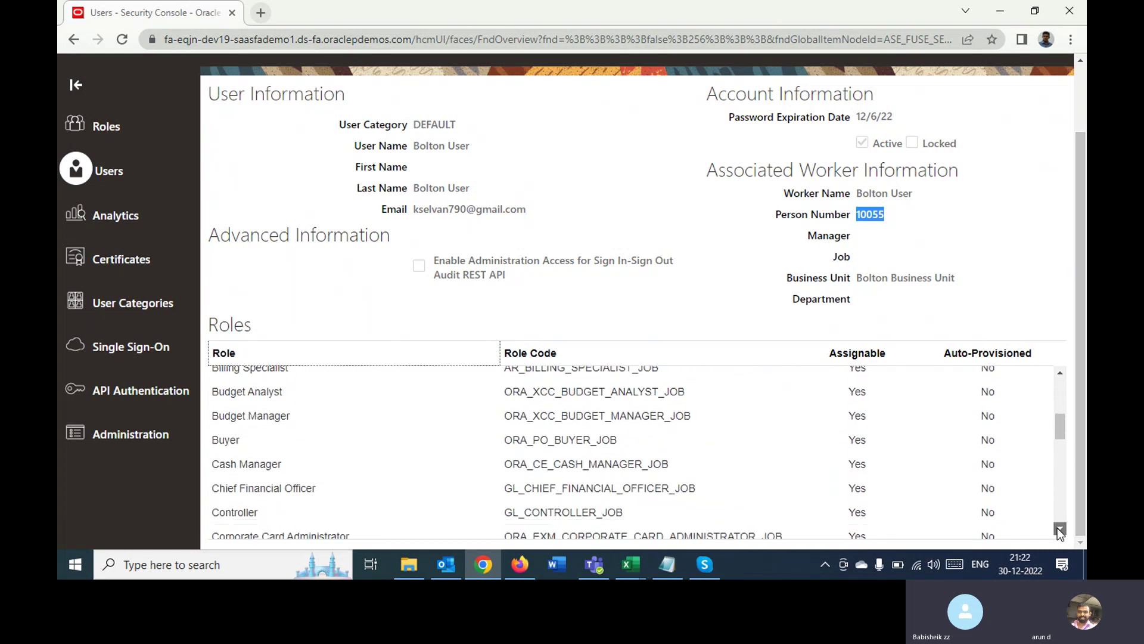
{"action": "scroll", "coordinate": [1061, 532], "scroll_direction": "down", "scroll_amount": 5}
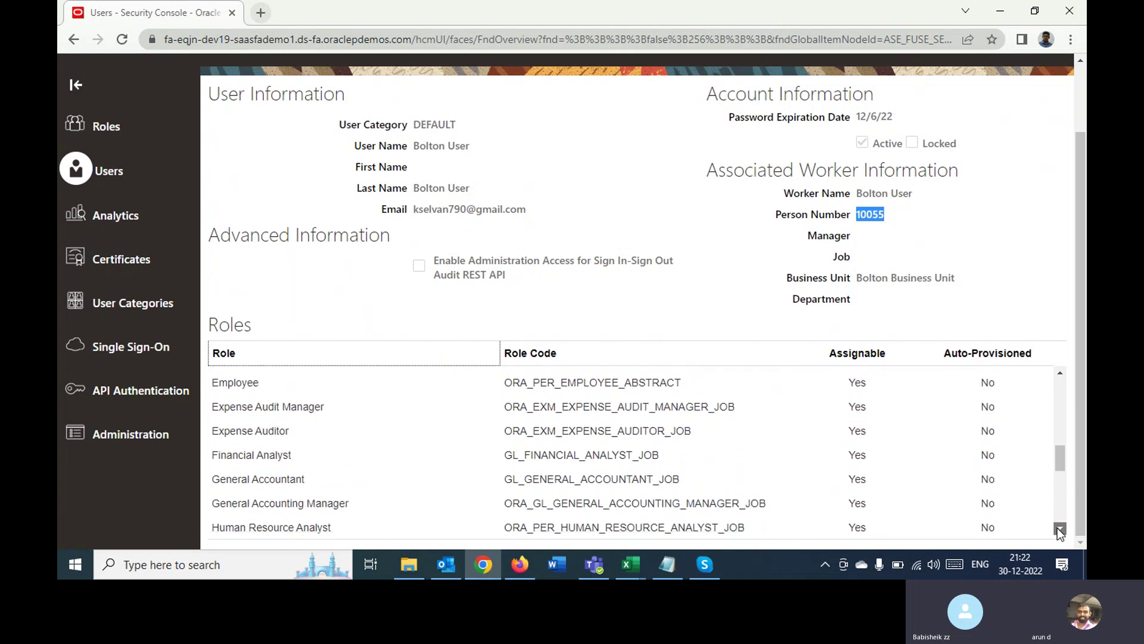
{"action": "scroll", "coordinate": [1060, 532], "scroll_direction": "down", "scroll_amount": 5}
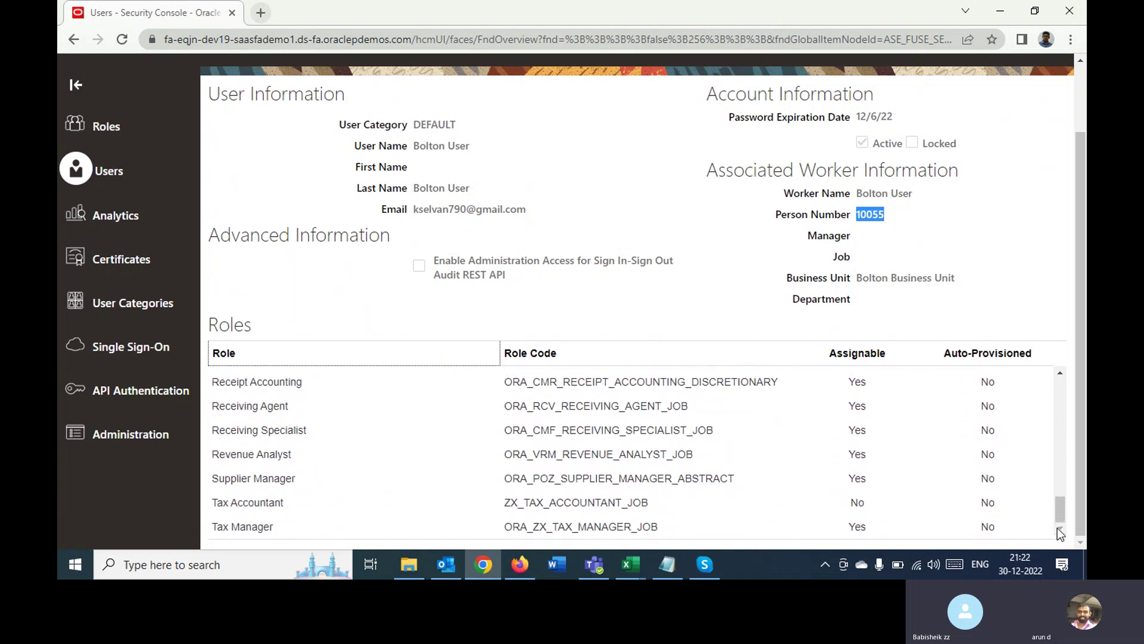
{"action": "left_click", "coordinate": [457, 472]}
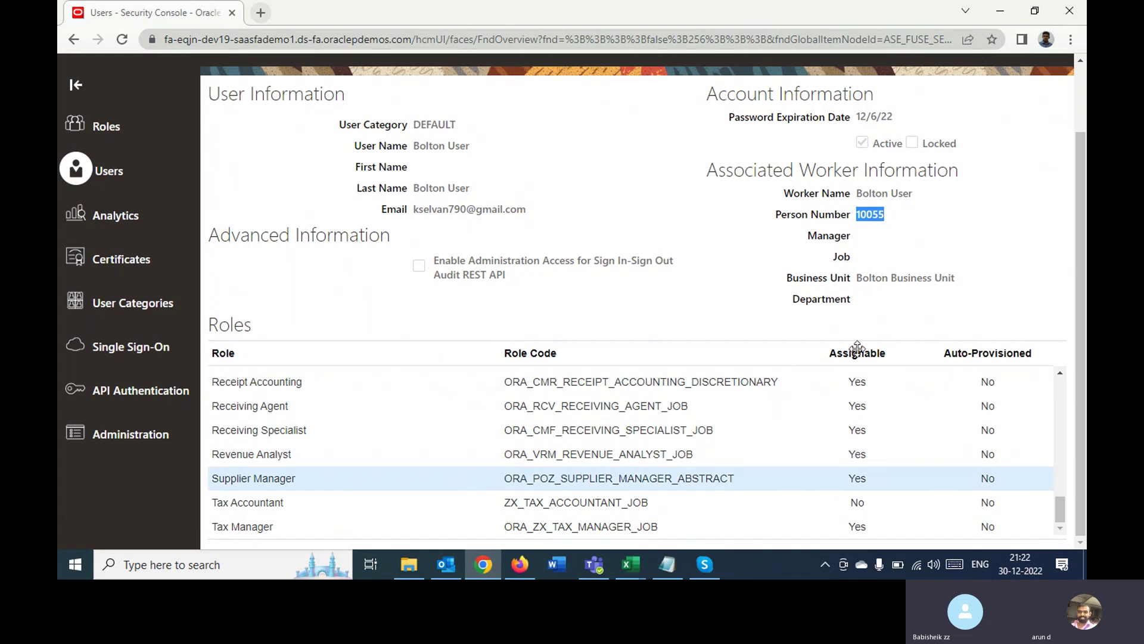
{"action": "scroll", "coordinate": [1083, 113], "scroll_direction": "up", "scroll_amount": 2}
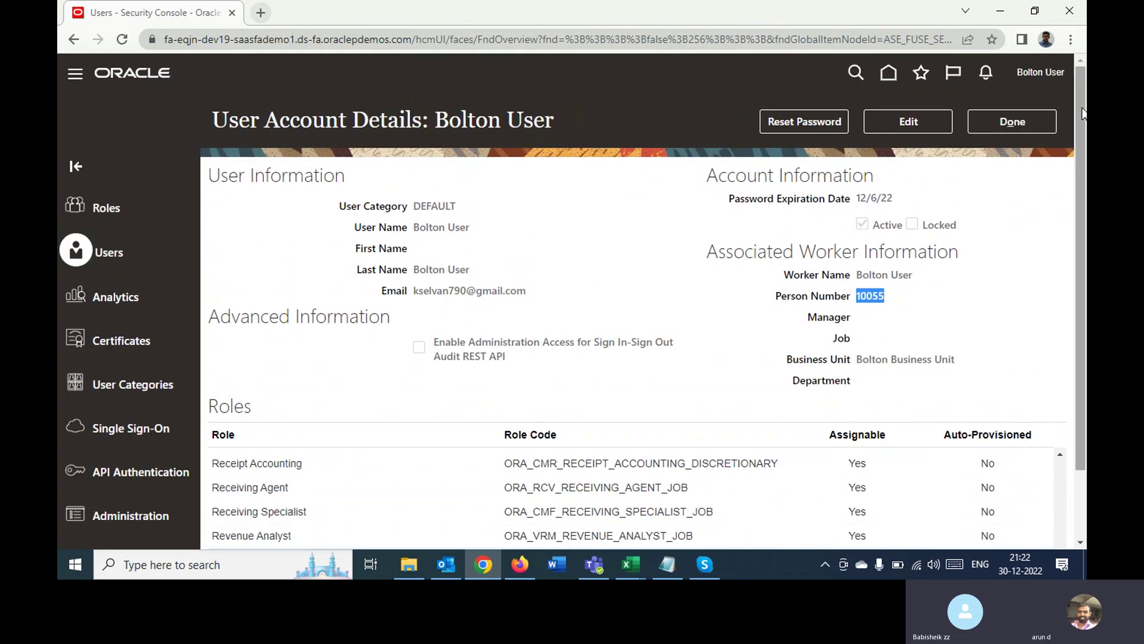
{"action": "left_click", "coordinate": [1021, 127]}
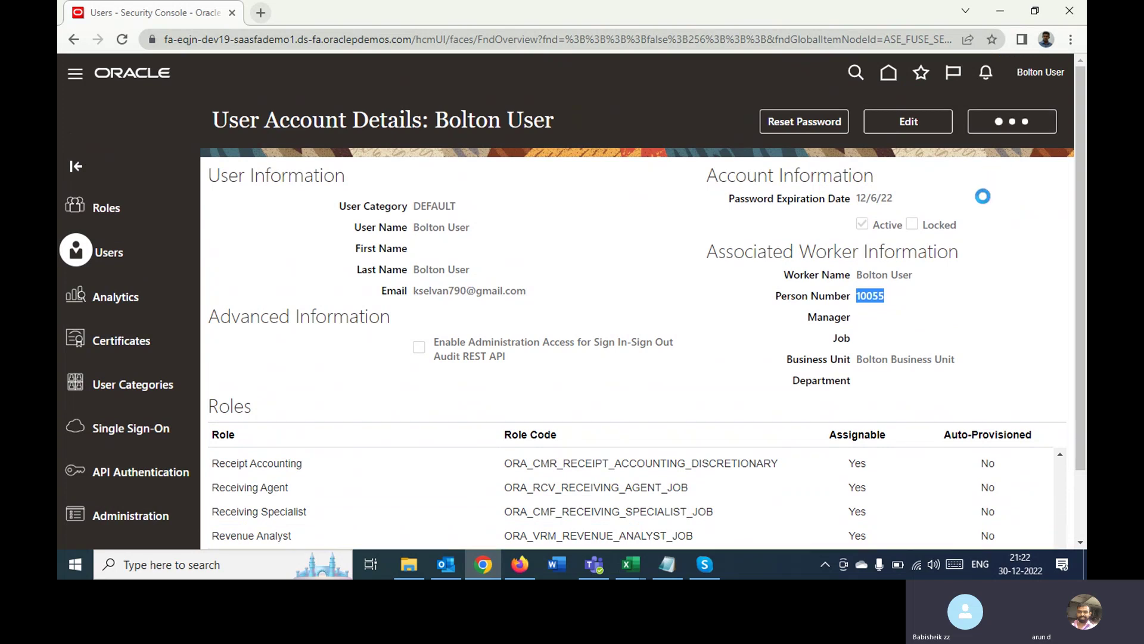
Go home and open the Setup and Maintenance task search page
{"action": "left_click", "coordinate": [898, 81]}
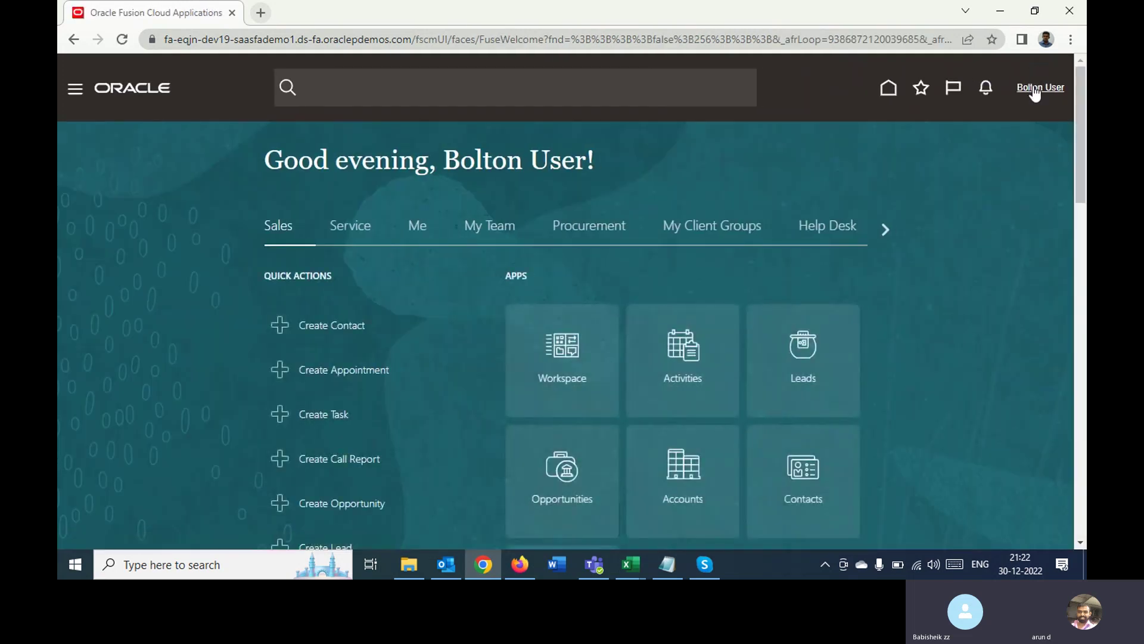
{"action": "left_click", "coordinate": [1015, 110]}
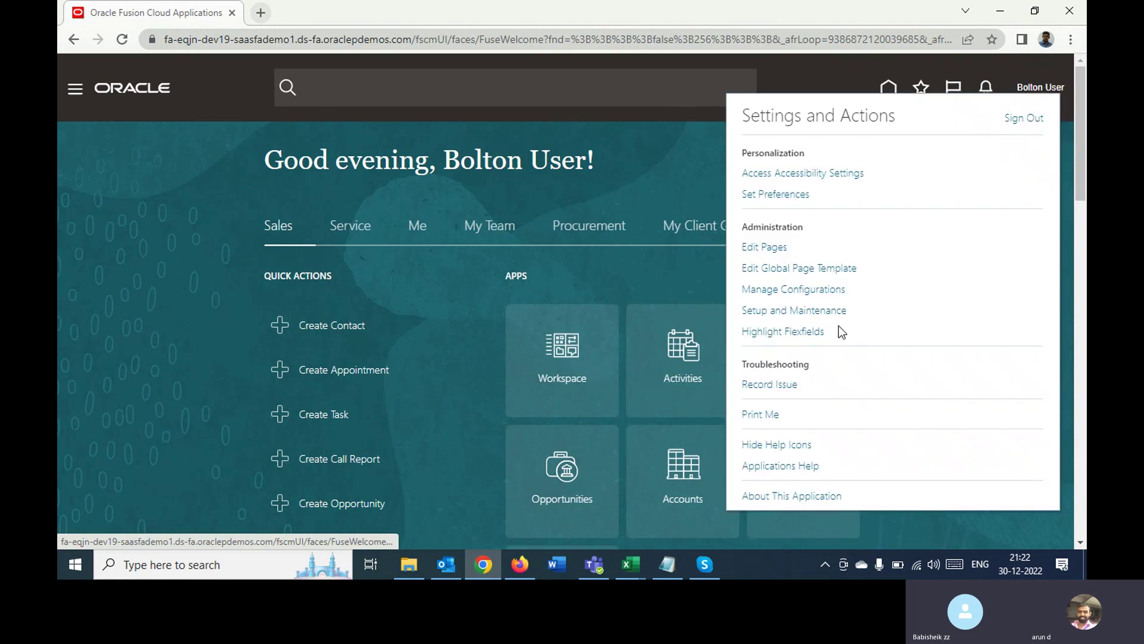
{"action": "left_click", "coordinate": [802, 311]}
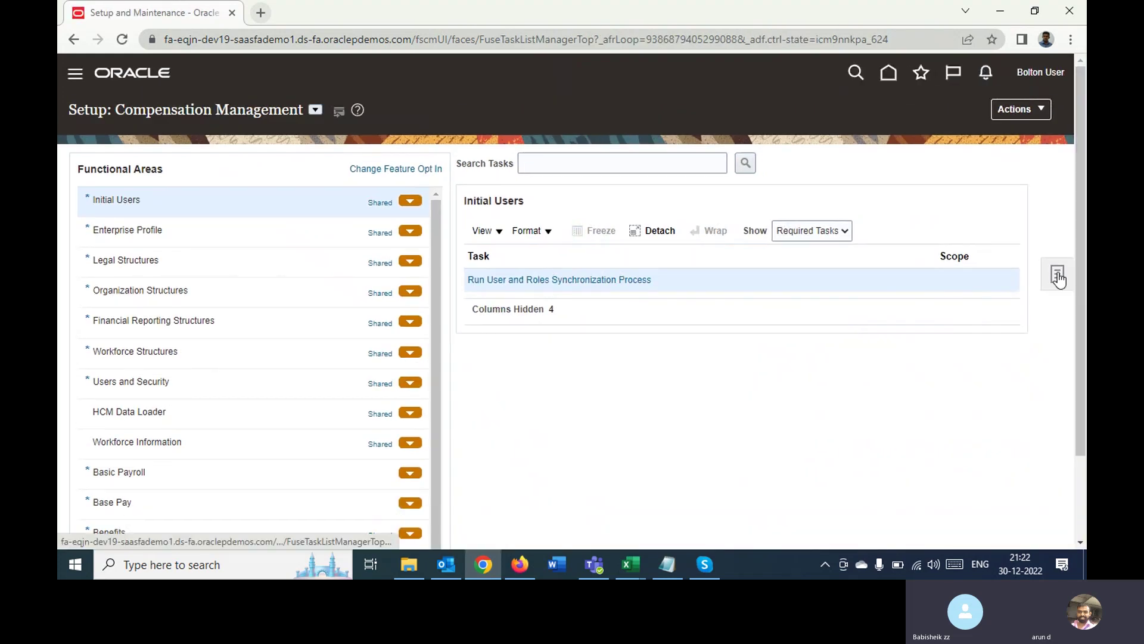
{"action": "left_click", "coordinate": [1058, 276]}
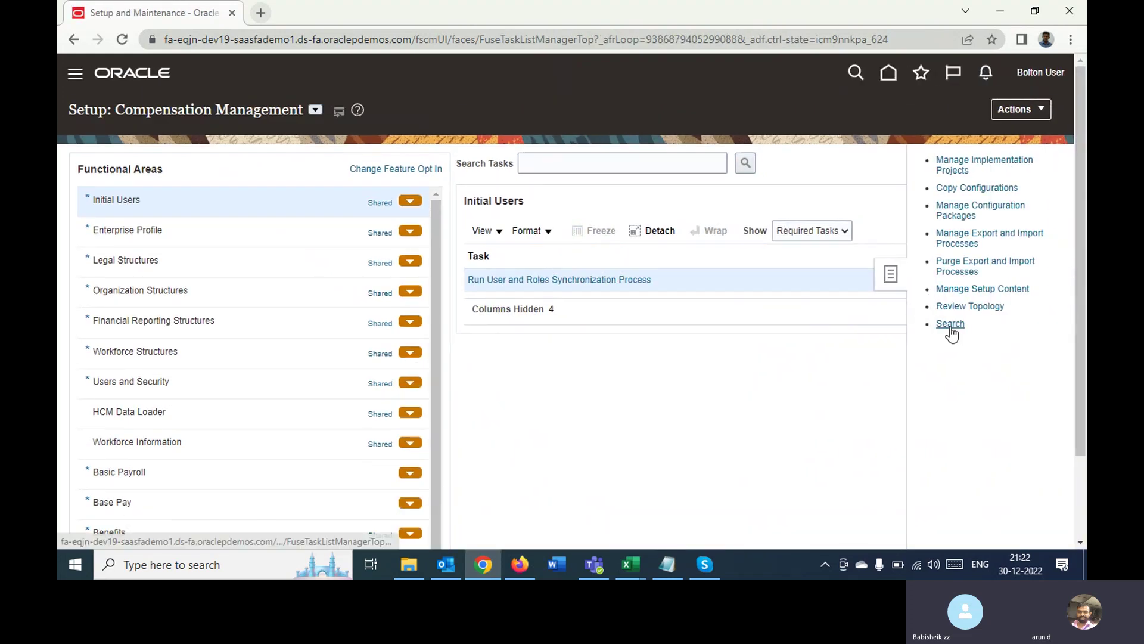
{"action": "left_click", "coordinate": [948, 324]}
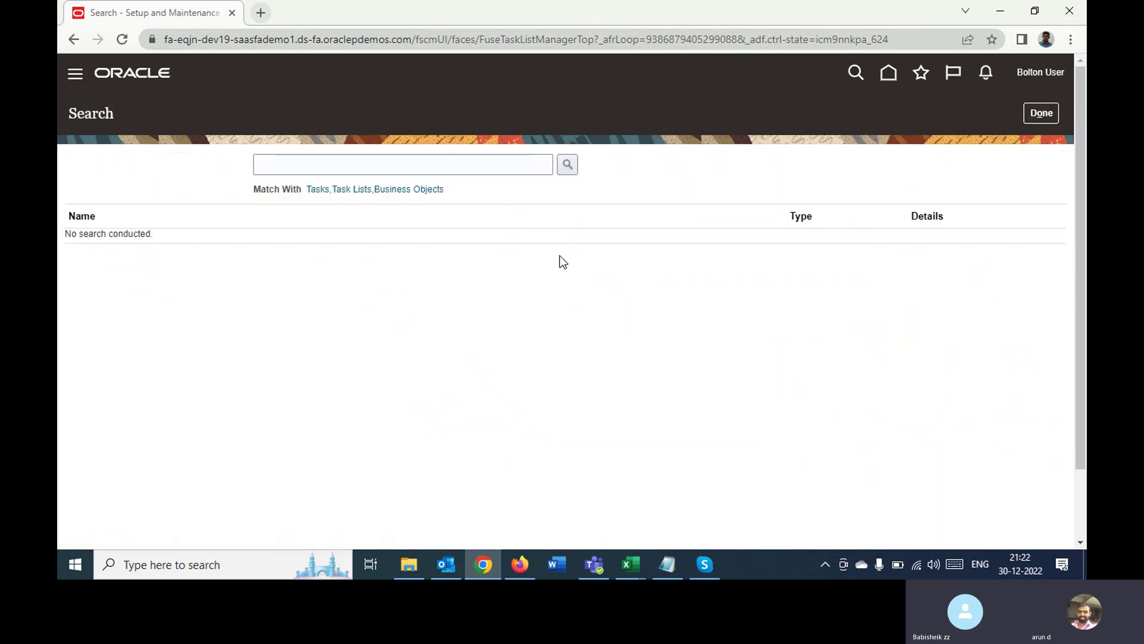
Search setup tasks for 'Manage proc'
{"action": "left_click", "coordinate": [437, 171]}
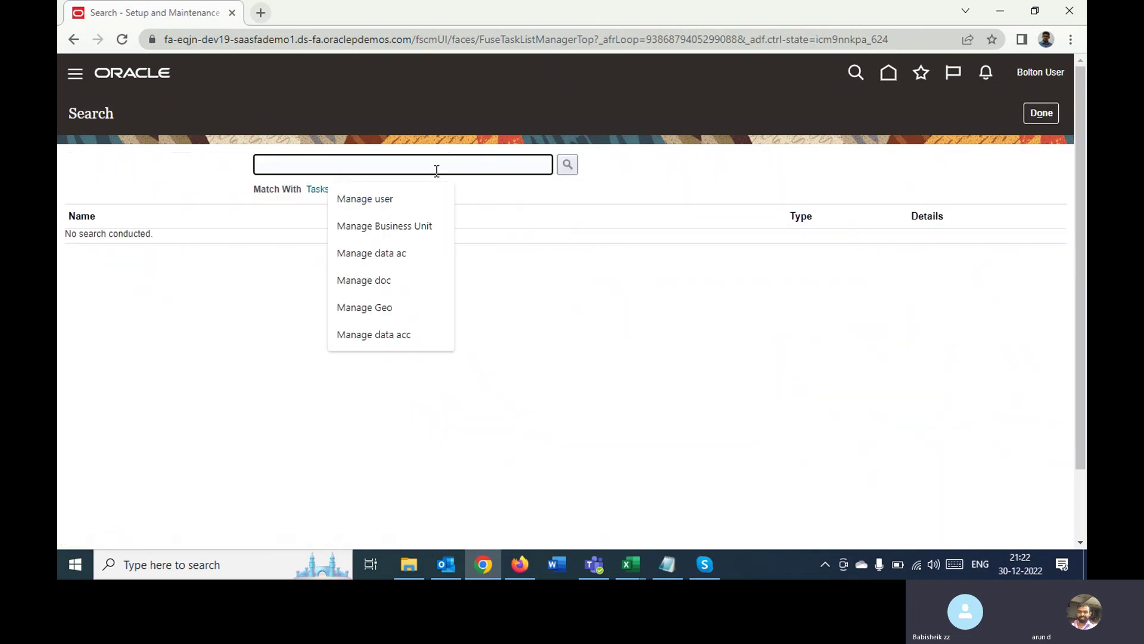
{"action": "type", "text": "Manage proc"}
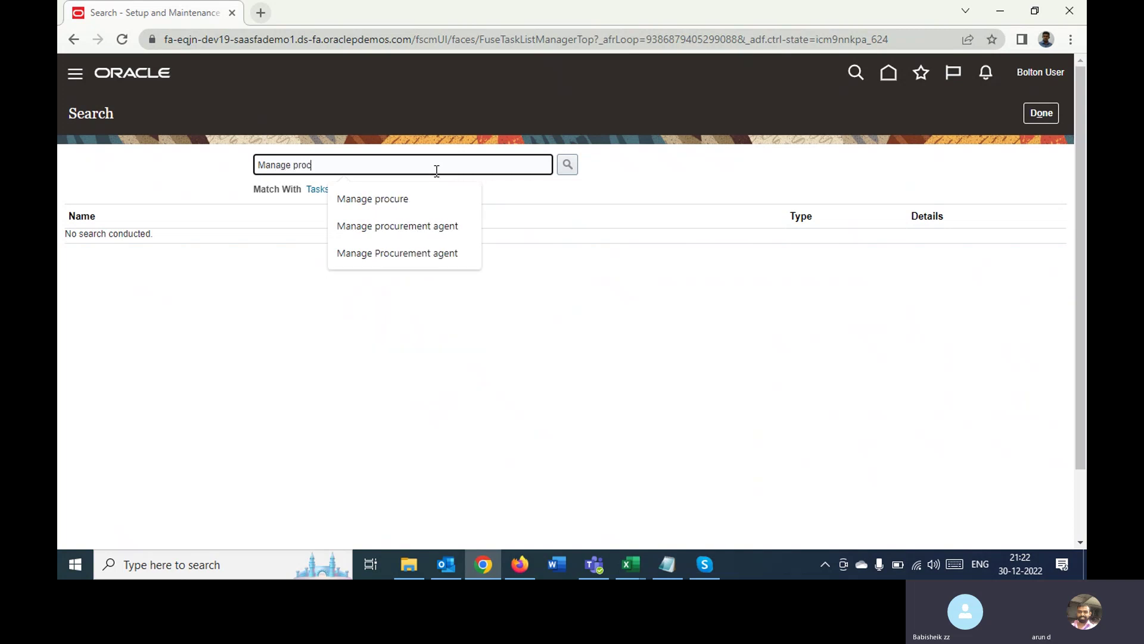
{"action": "key", "text": "Return"}
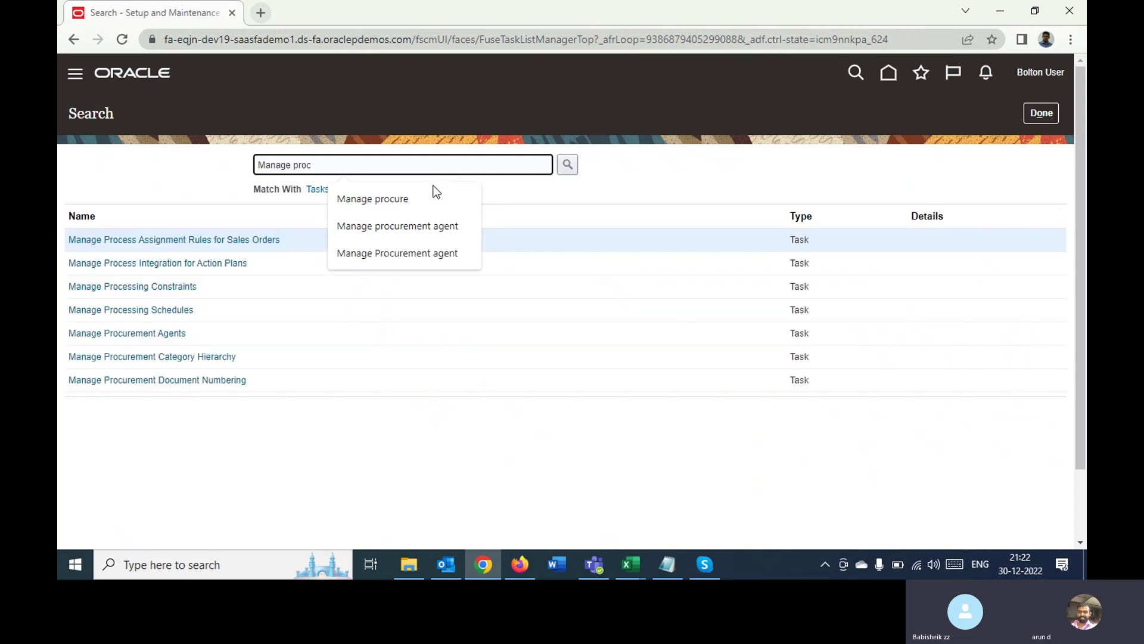
Open Manage Procurement Agents and start adding a new procurement agent
{"action": "left_click", "coordinate": [157, 331]}
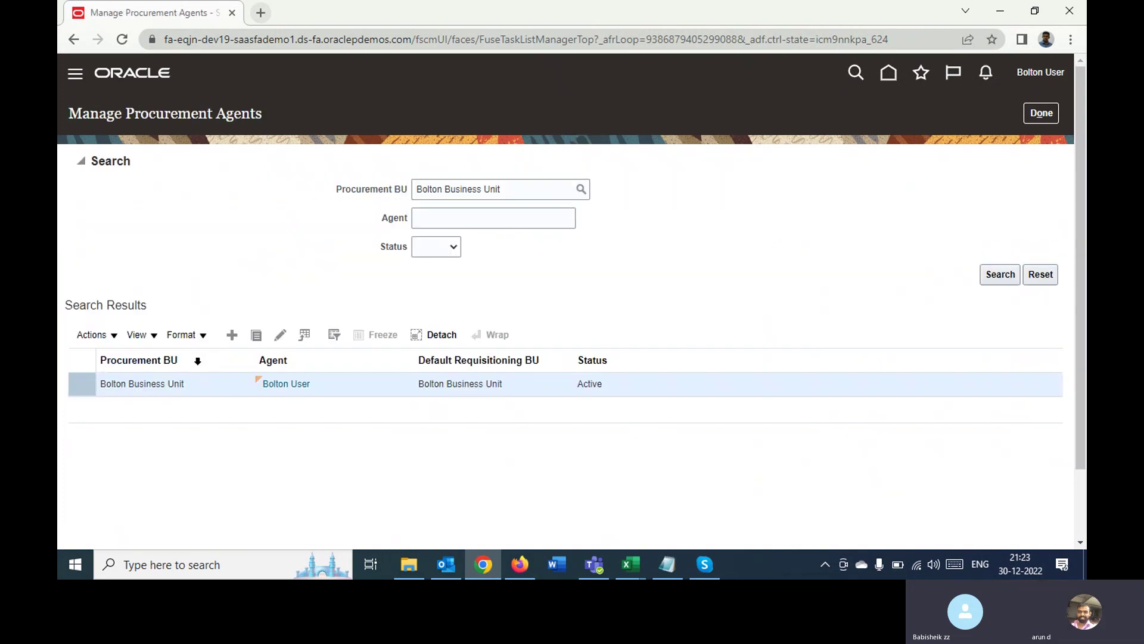
{"action": "double_click", "coordinate": [123, 383]}
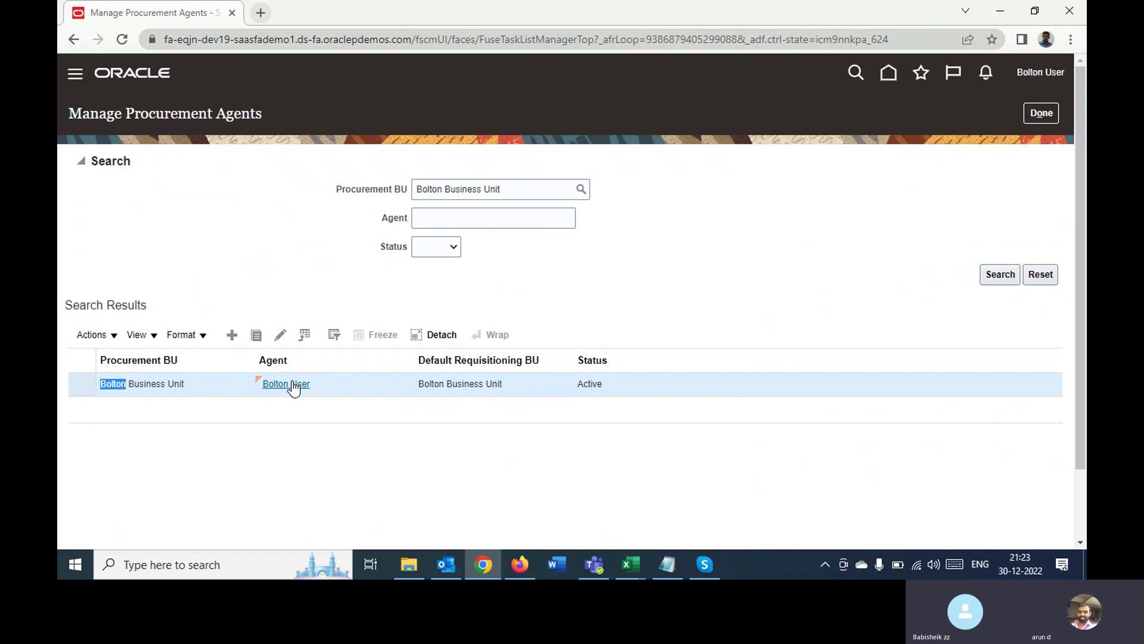
{"action": "left_click", "coordinate": [233, 335]}
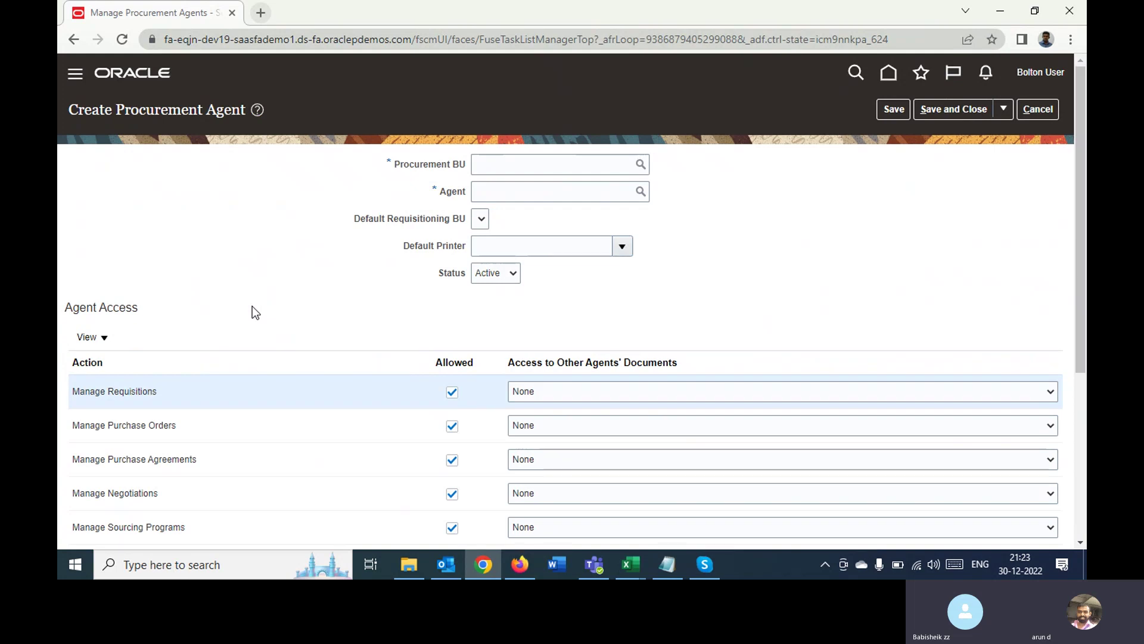
{"action": "left_click", "coordinate": [513, 192]}
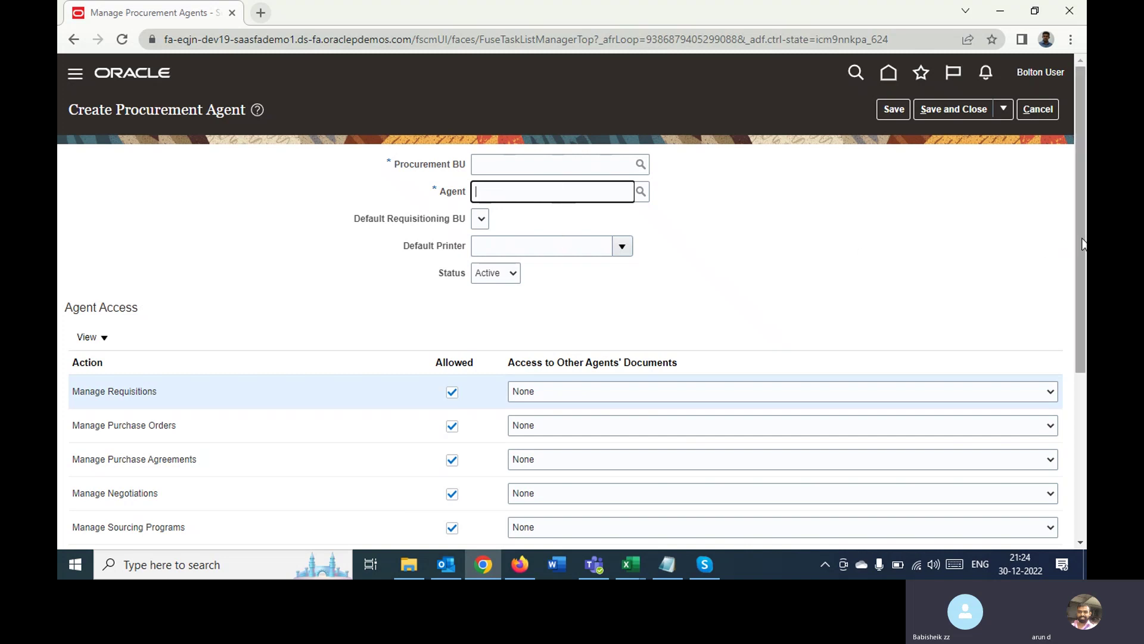
{"action": "left_click_drag", "start_coordinate": [1083, 244], "coordinate": [1063, 444]}
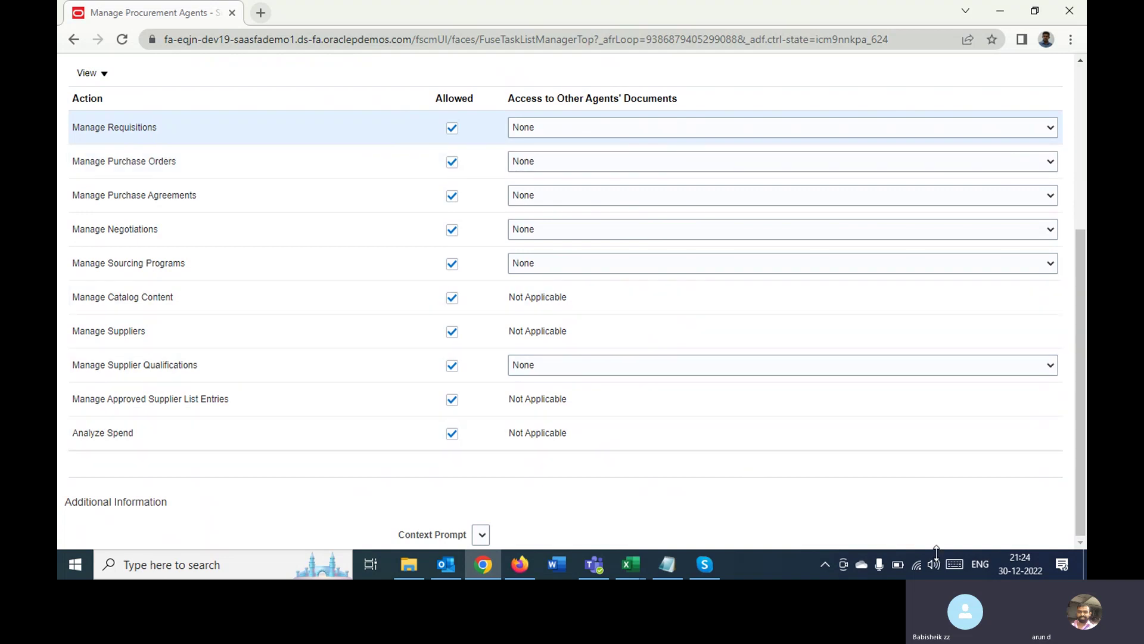
{"action": "left_click", "coordinate": [1080, 222]}
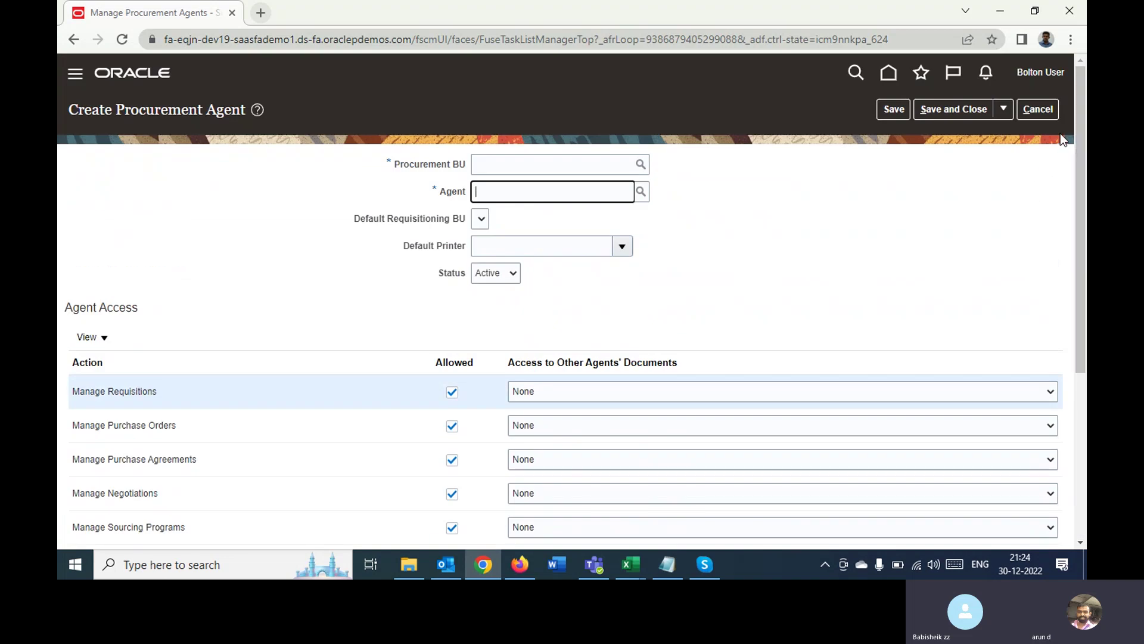
{"action": "left_click", "coordinate": [1038, 109]}
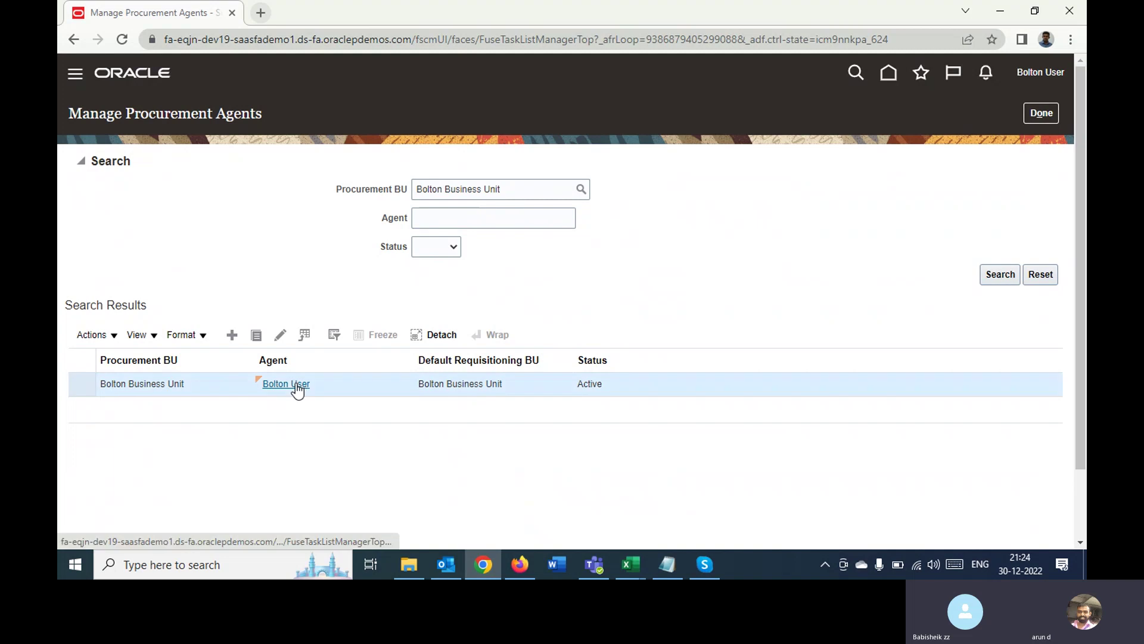
{"action": "left_click", "coordinate": [298, 387]}
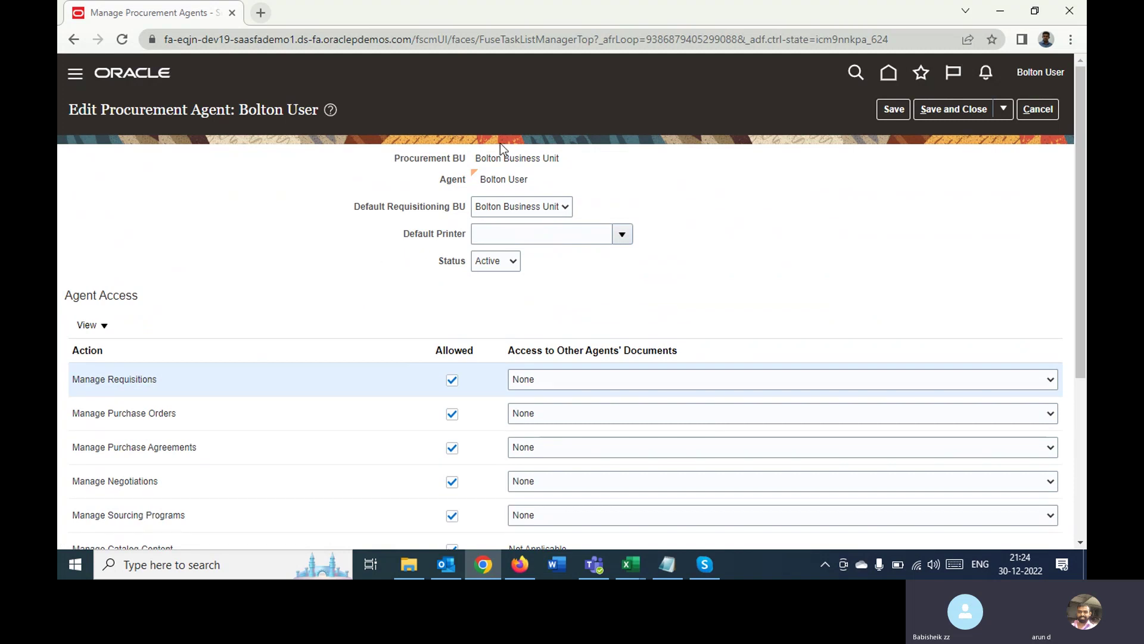
{"action": "double_click", "coordinate": [483, 158]}
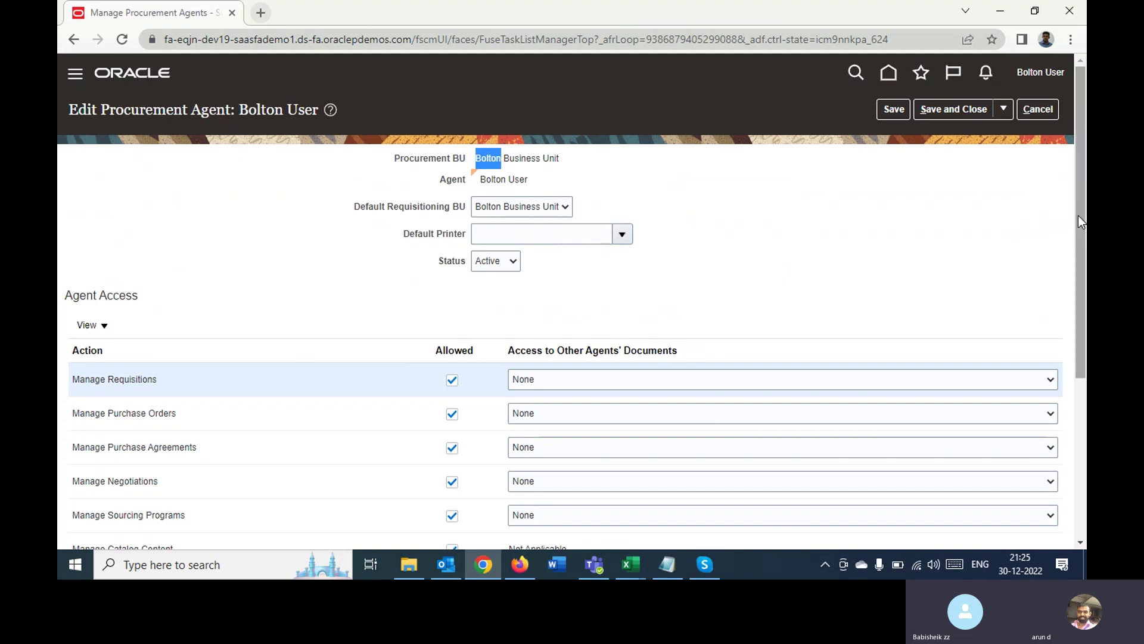
{"action": "left_click_drag", "start_coordinate": [1078, 216], "coordinate": [1076, 363]}
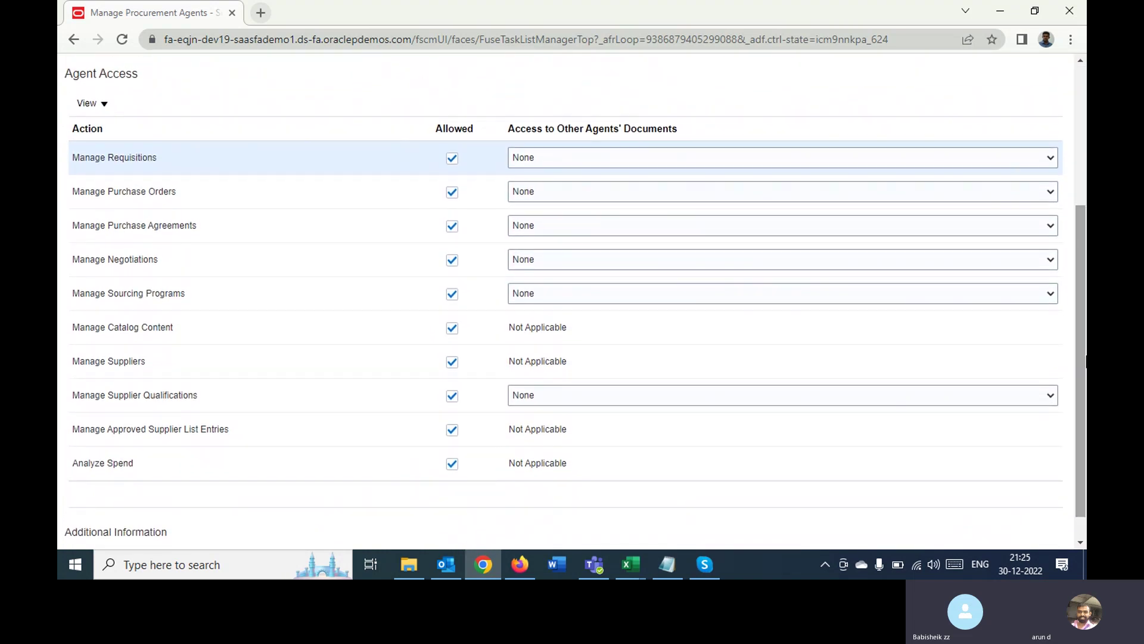
{"action": "triple_click", "coordinate": [117, 161]}
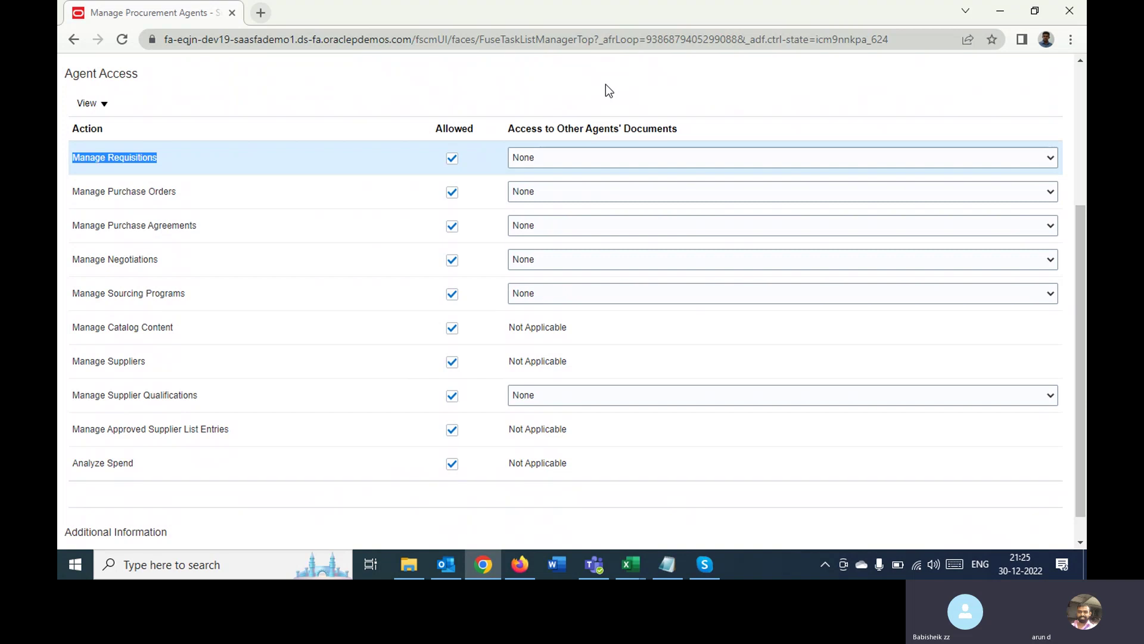
{"action": "left_click", "coordinate": [649, 160]}
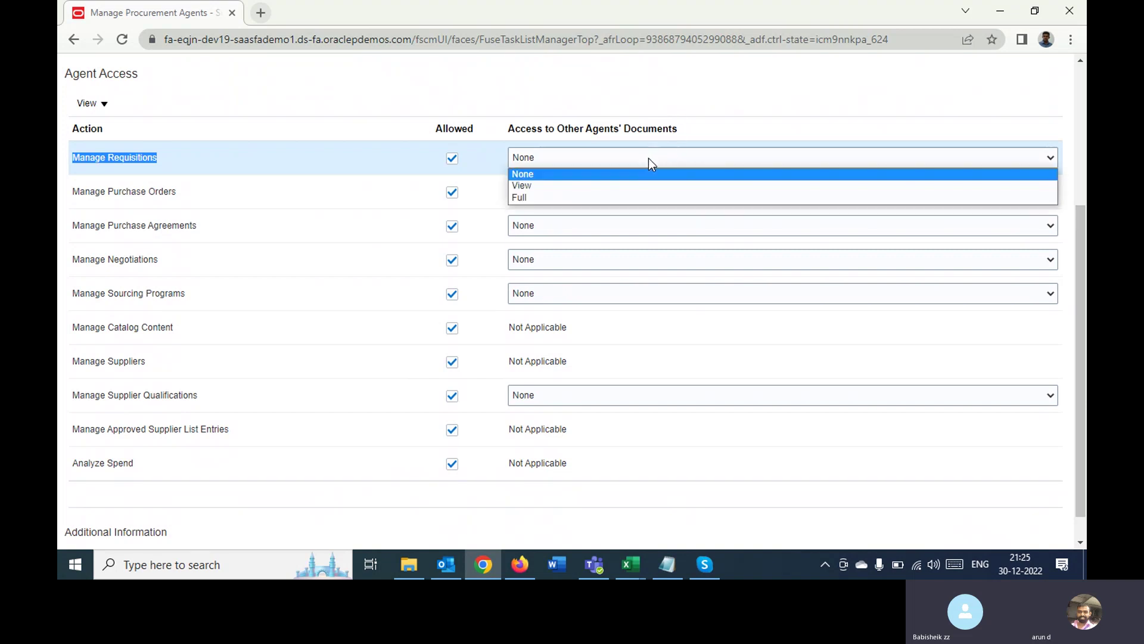
{"action": "left_click", "coordinate": [691, 92]}
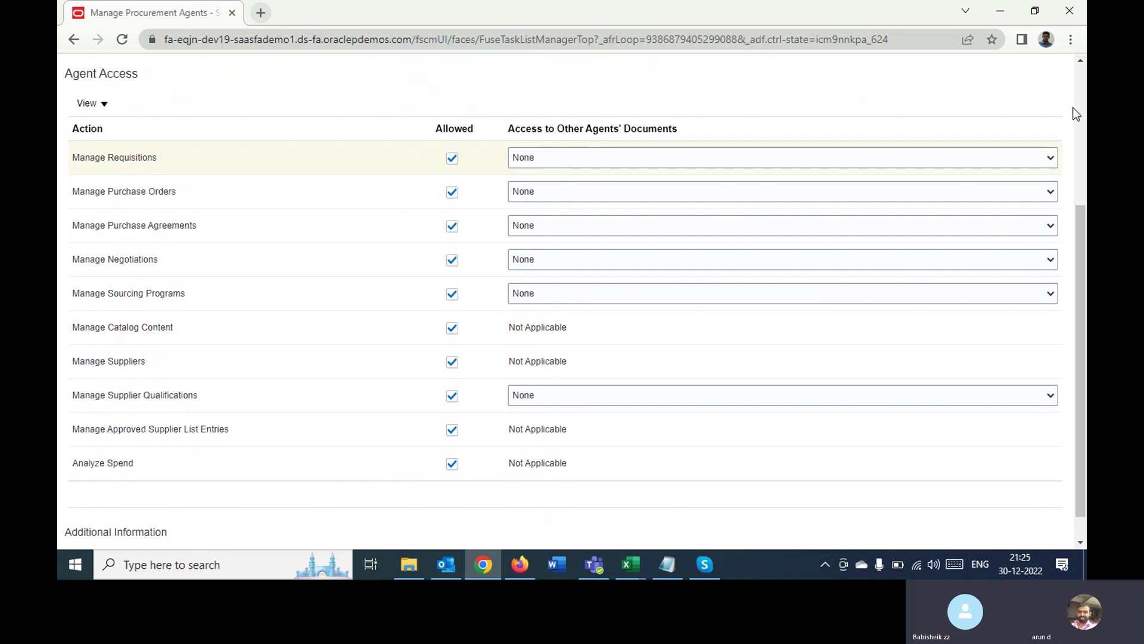
{"action": "left_click", "coordinate": [1081, 84]}
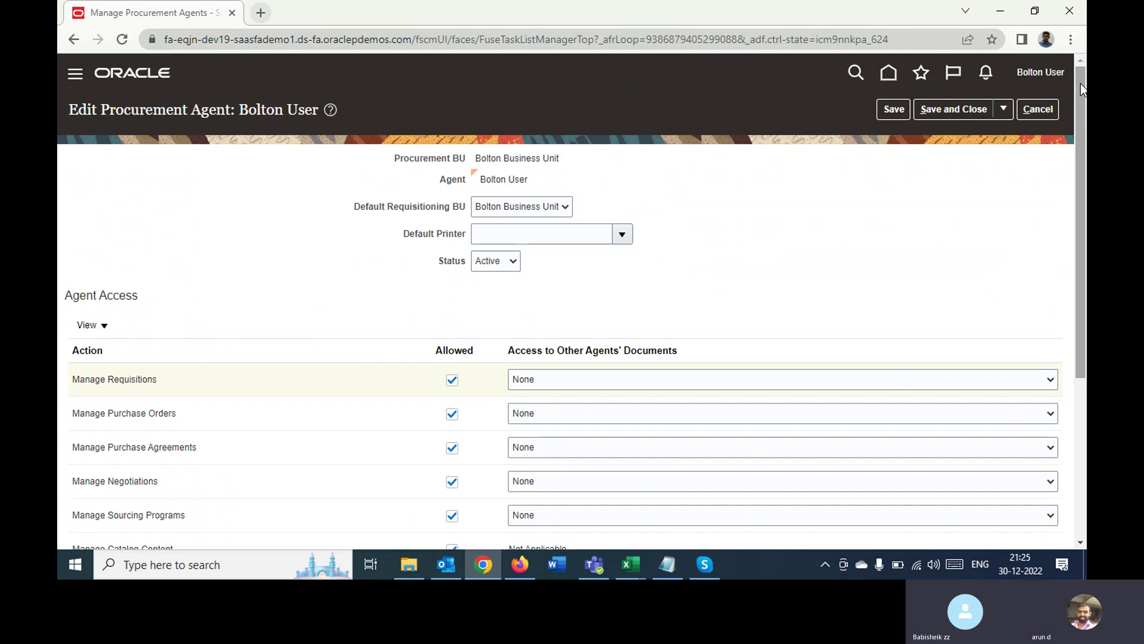
{"action": "left_click", "coordinate": [1039, 109]}
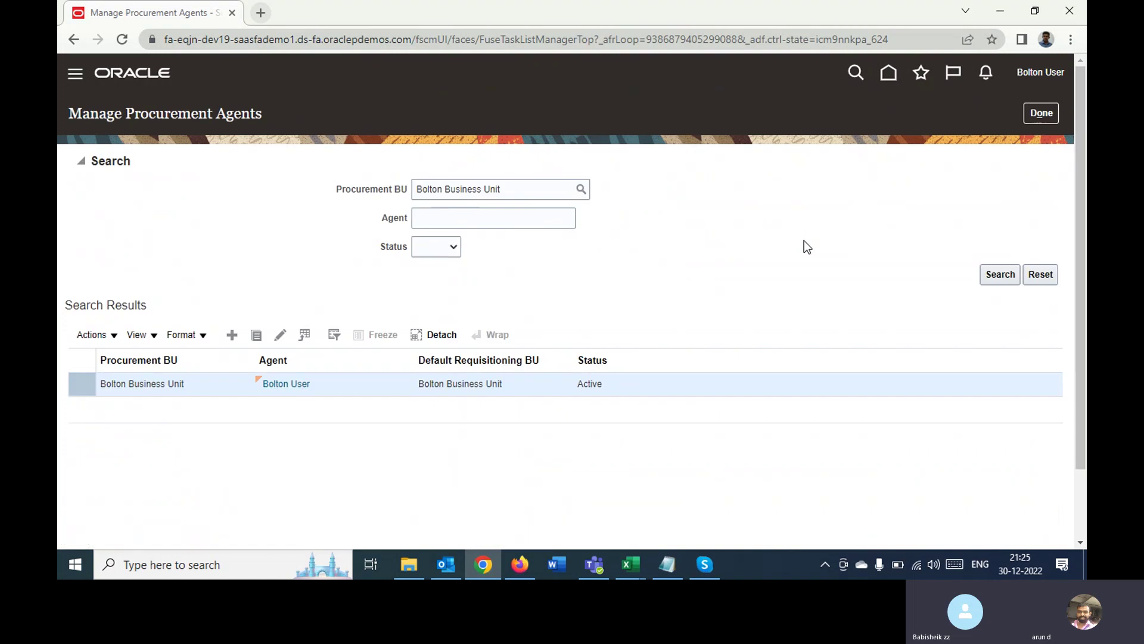
Close the procurement agents and setup search pages, go home and open the Navigator
{"action": "left_click", "coordinate": [1032, 116]}
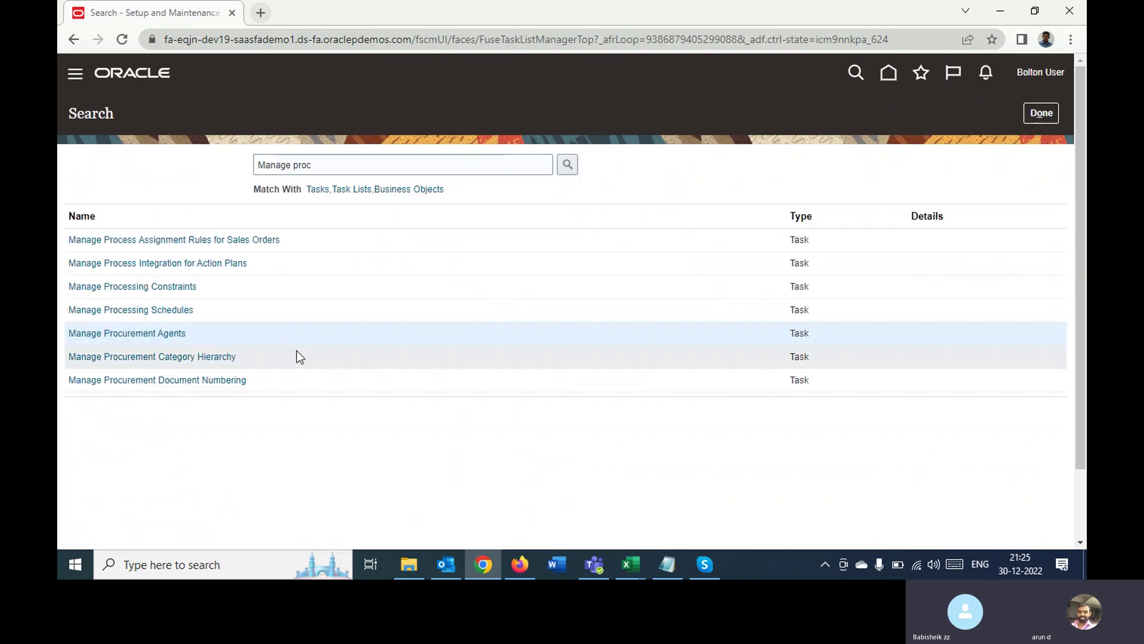
{"action": "left_click", "coordinate": [1038, 115]}
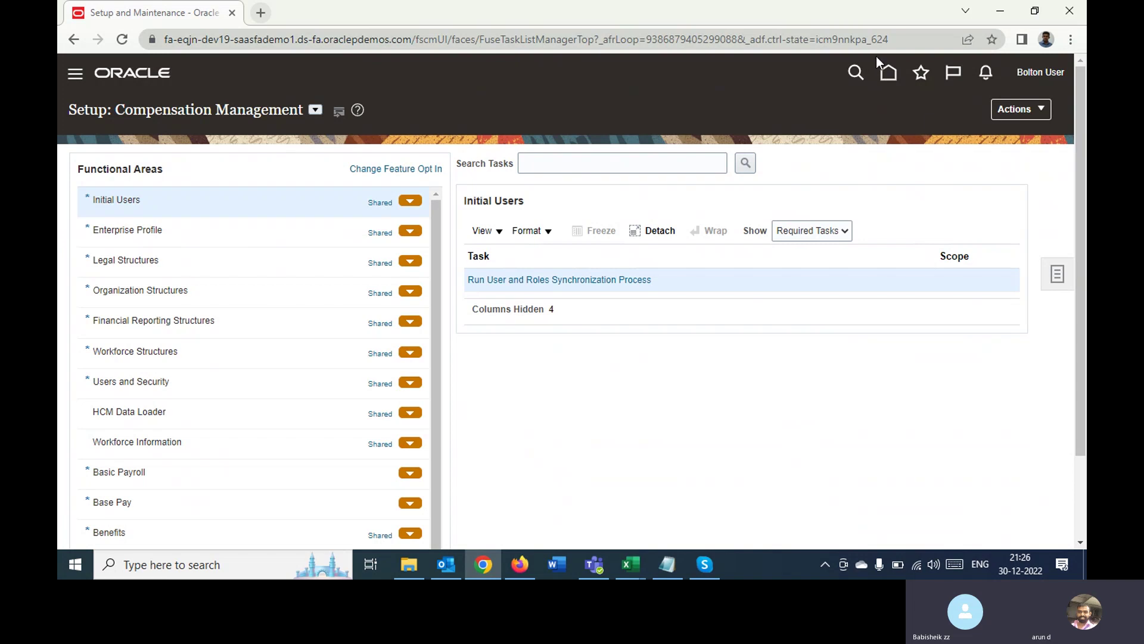
{"action": "left_click", "coordinate": [888, 73]}
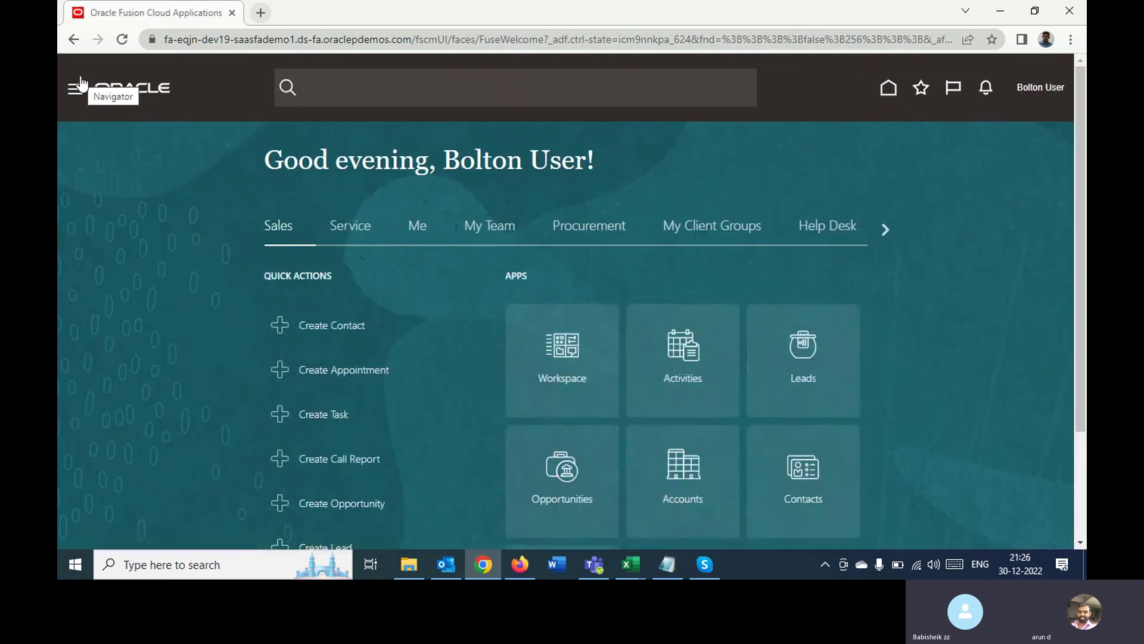
{"action": "left_click", "coordinate": [75, 90]}
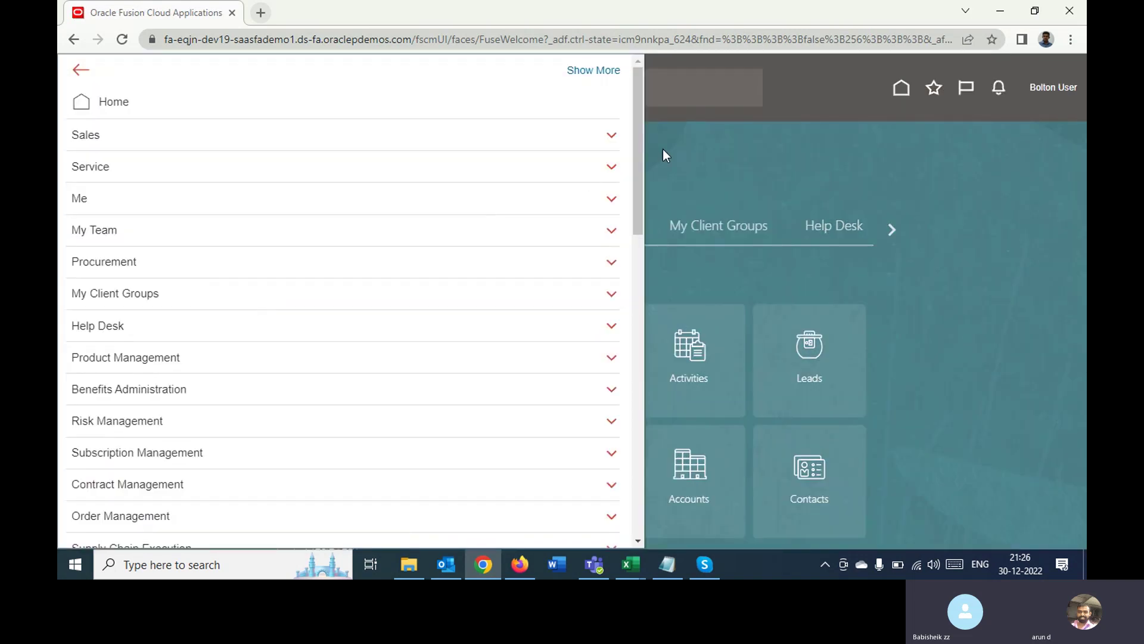
Open the Suppliers work area from Procurement and show its Tasks panel
{"action": "left_click", "coordinate": [780, 168]}
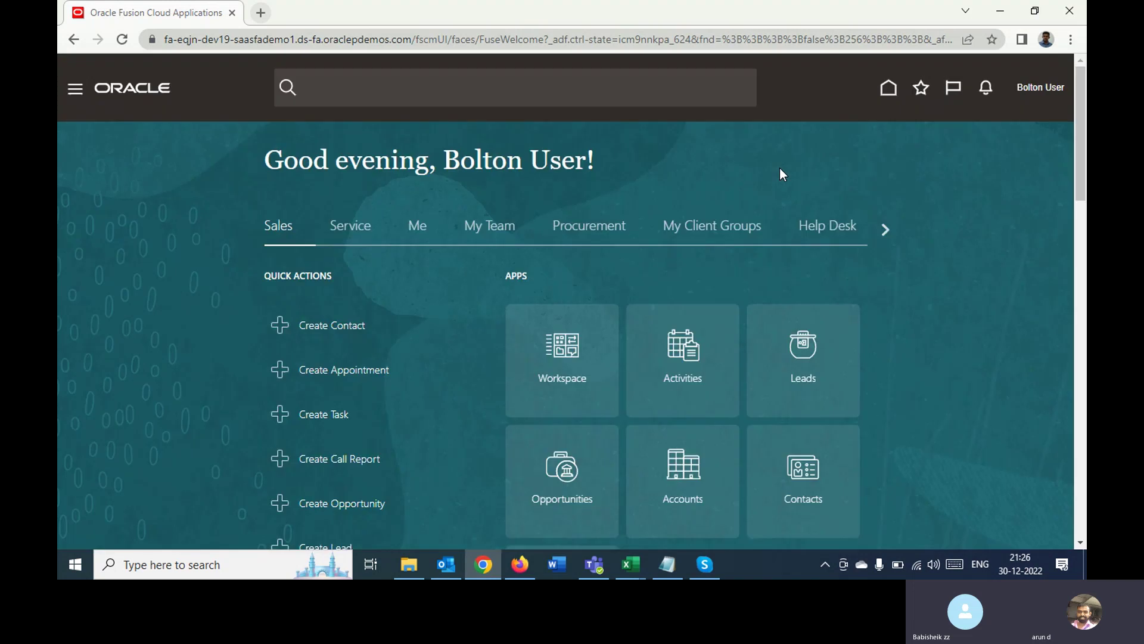
{"action": "left_click", "coordinate": [593, 227]}
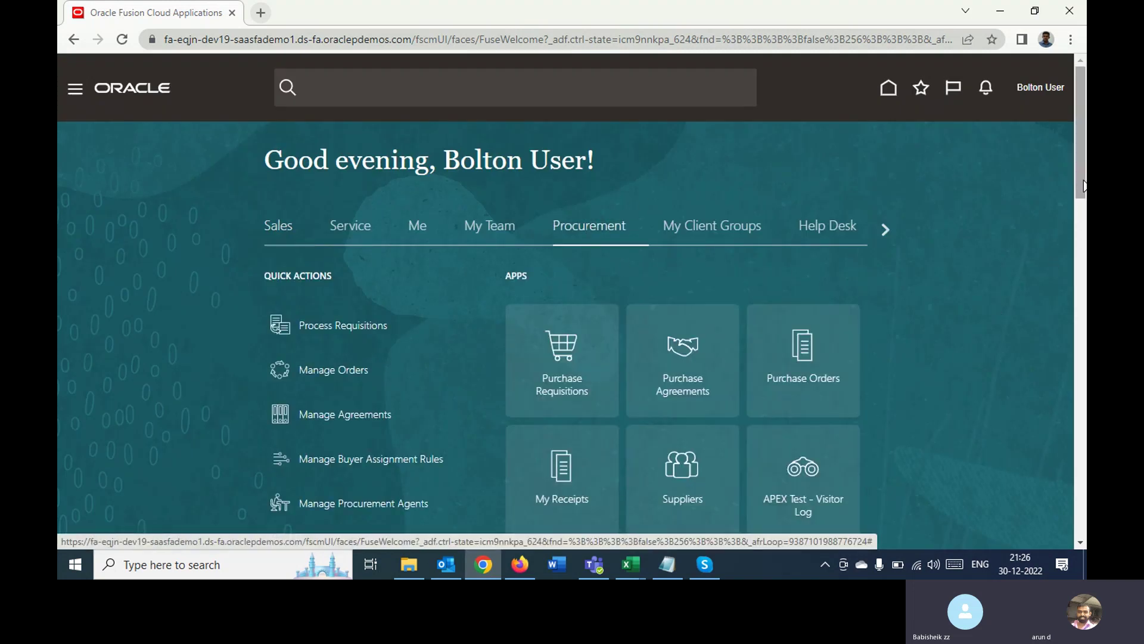
{"action": "scroll", "coordinate": [1077, 204], "scroll_direction": "down", "scroll_amount": 4}
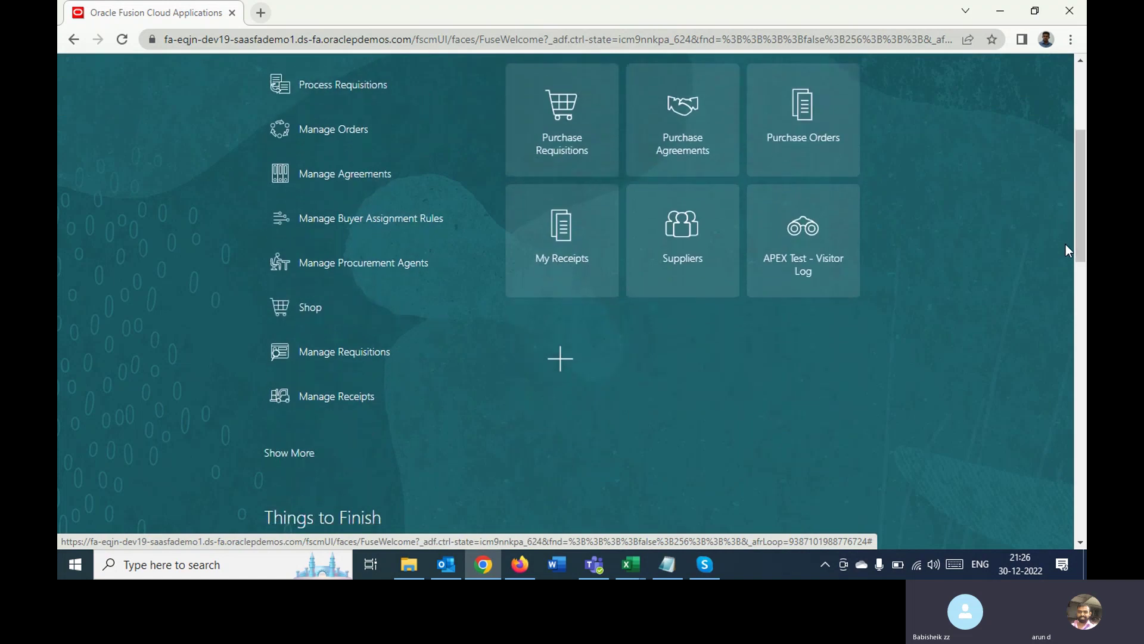
{"action": "left_click", "coordinate": [682, 238]}
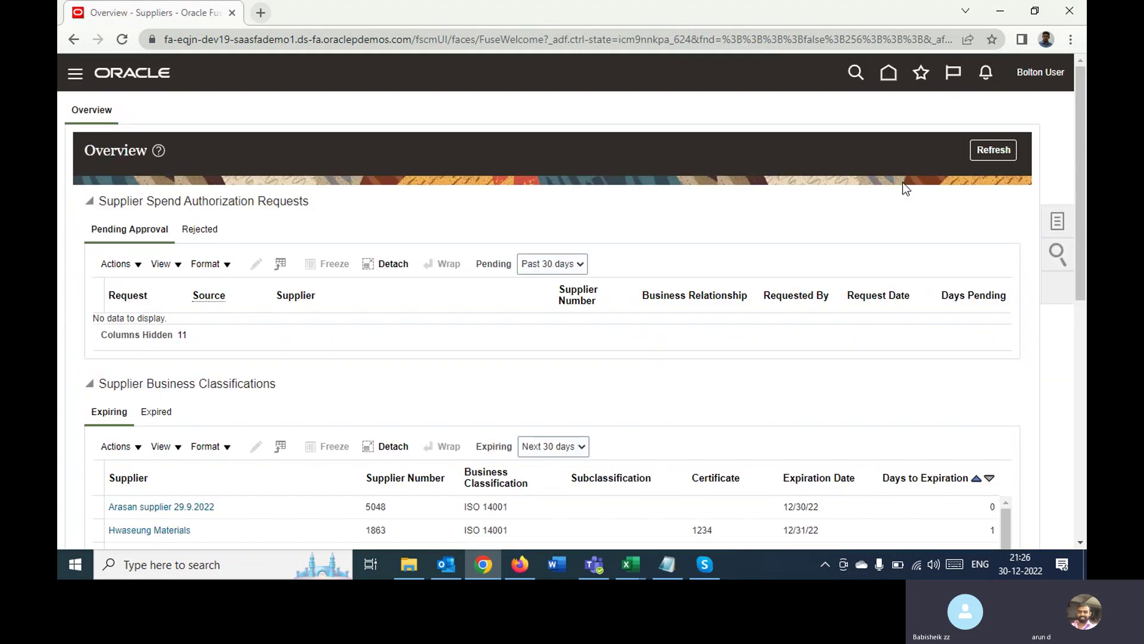
{"action": "left_click", "coordinate": [1055, 222]}
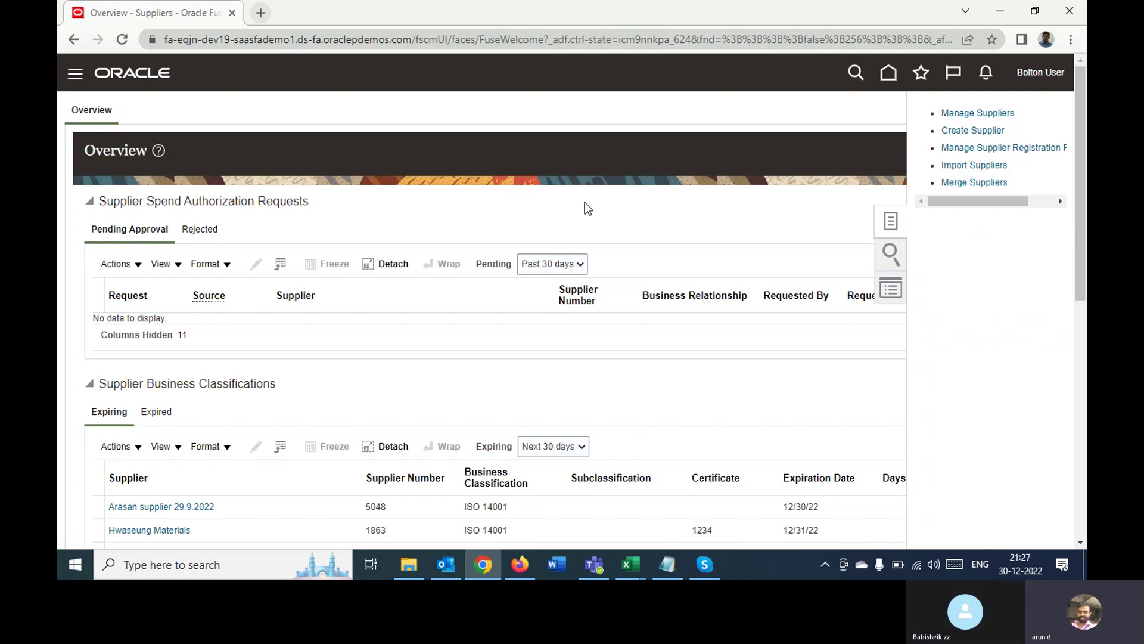
{"action": "left_click", "coordinate": [697, 199]}
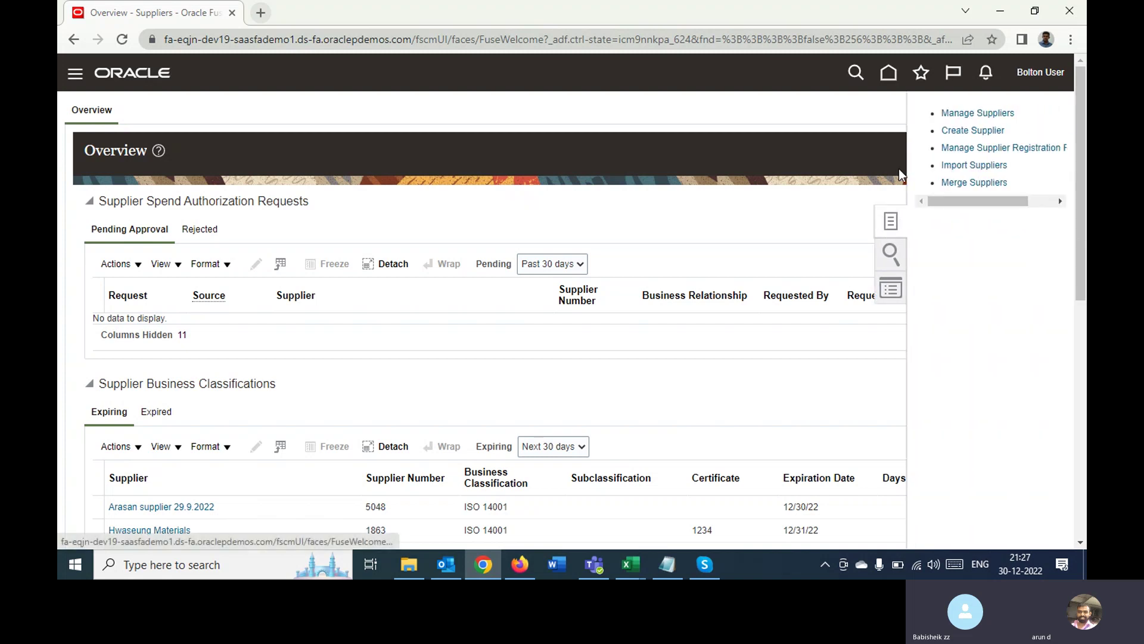
Start Create Supplier with 'DHL' as the supplier name and open Business Relationship
{"action": "left_click", "coordinate": [948, 132]}
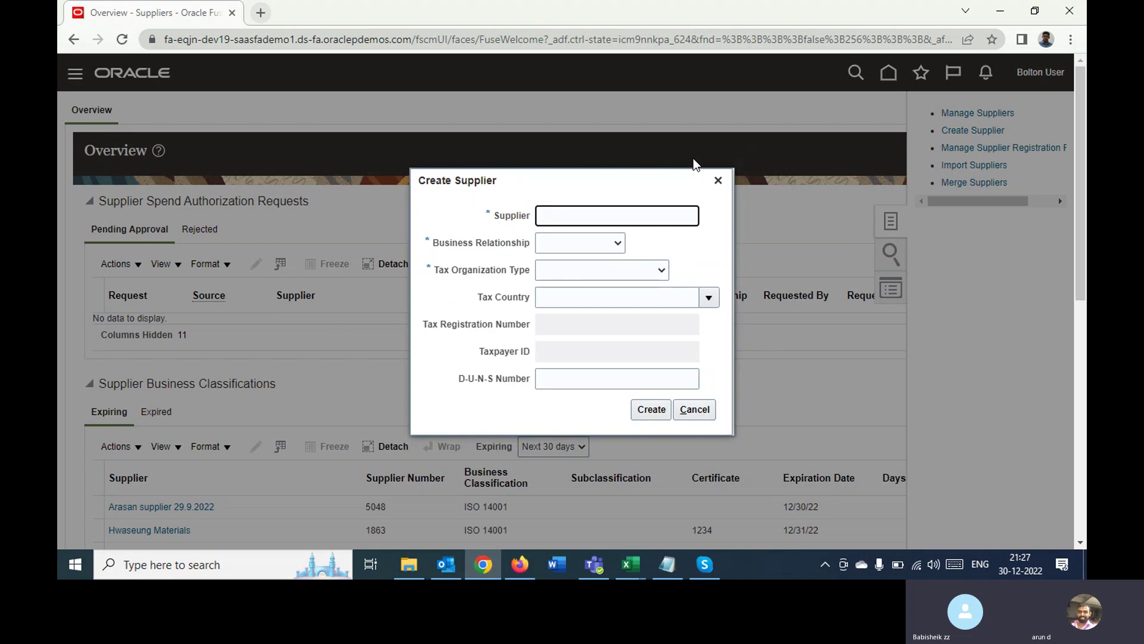
{"action": "type", "text": "DHL"}
{"action": "left_click", "coordinate": [583, 246]}
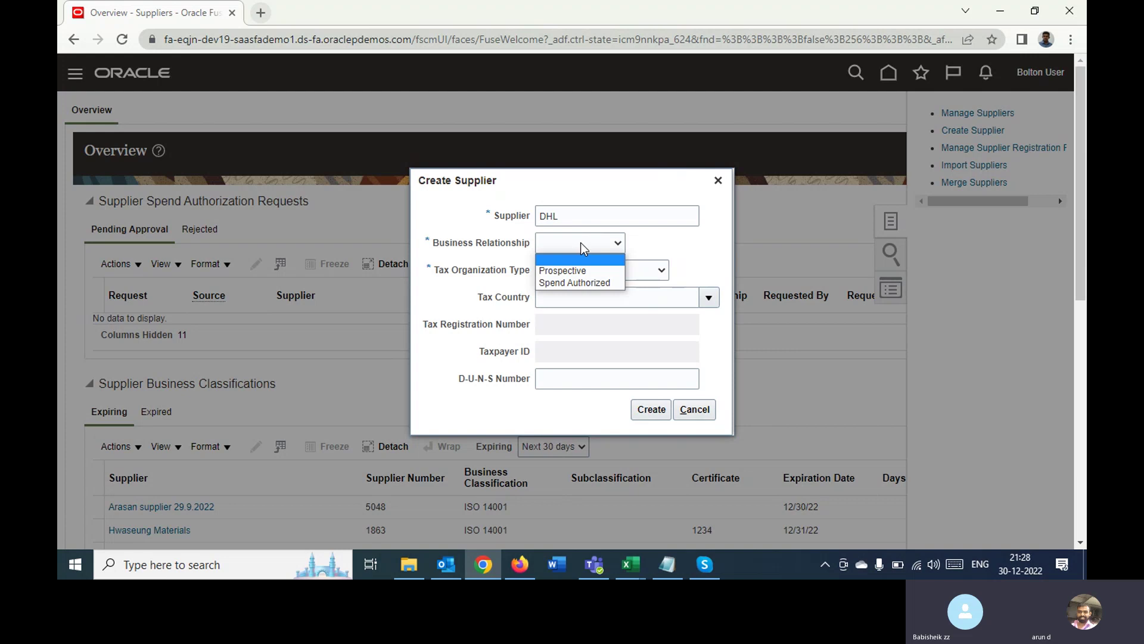
Set DHL's relationship to Spend Authorized, organization type Corporation, tax country India
{"action": "left_click", "coordinate": [581, 283]}
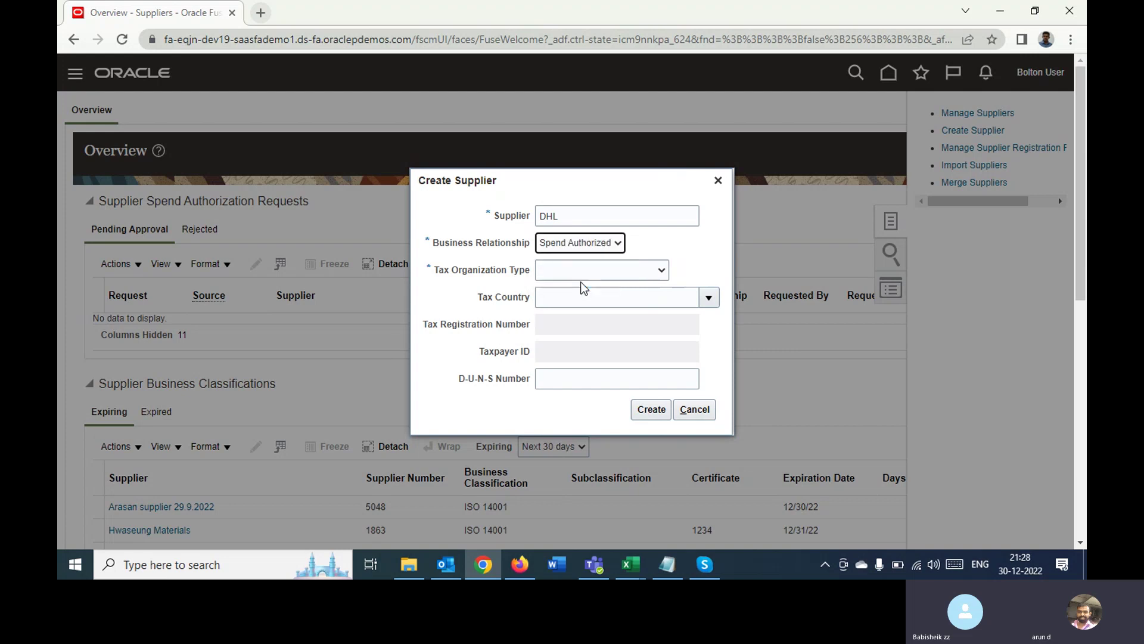
{"action": "left_click", "coordinate": [642, 273]}
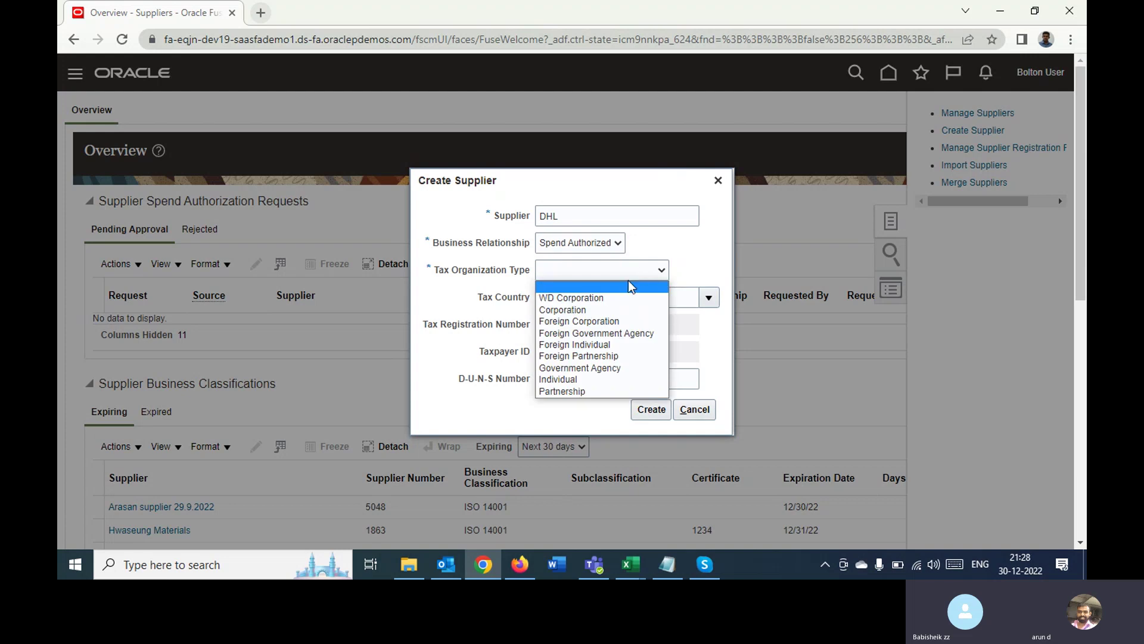
{"action": "left_click", "coordinate": [597, 310]}
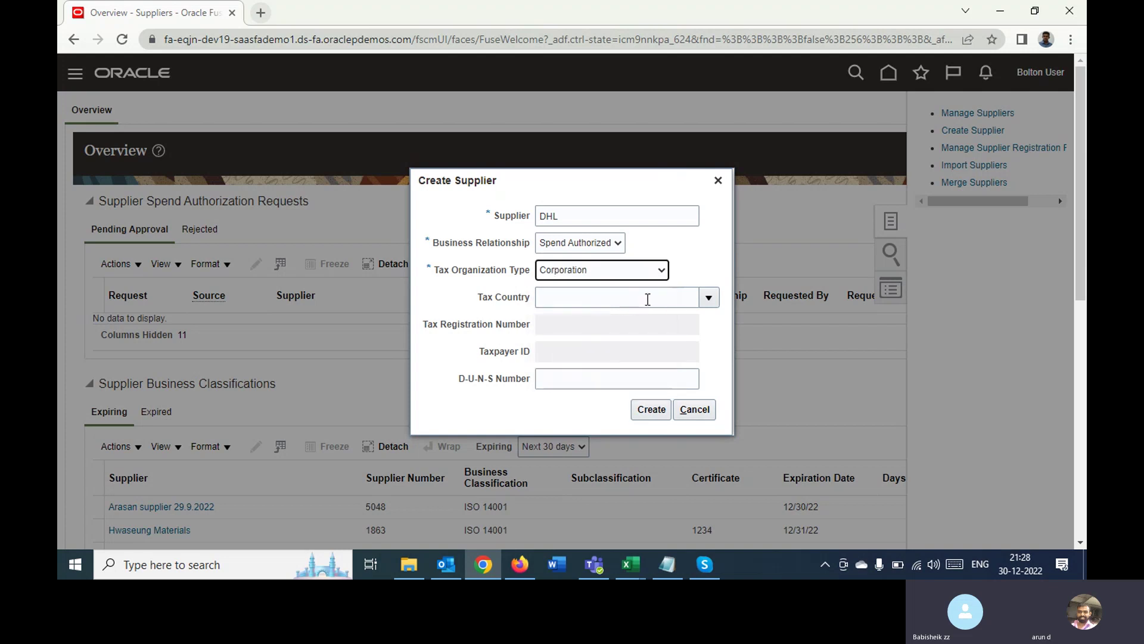
{"action": "left_click", "coordinate": [648, 300]}
{"action": "type", "text": "I"}
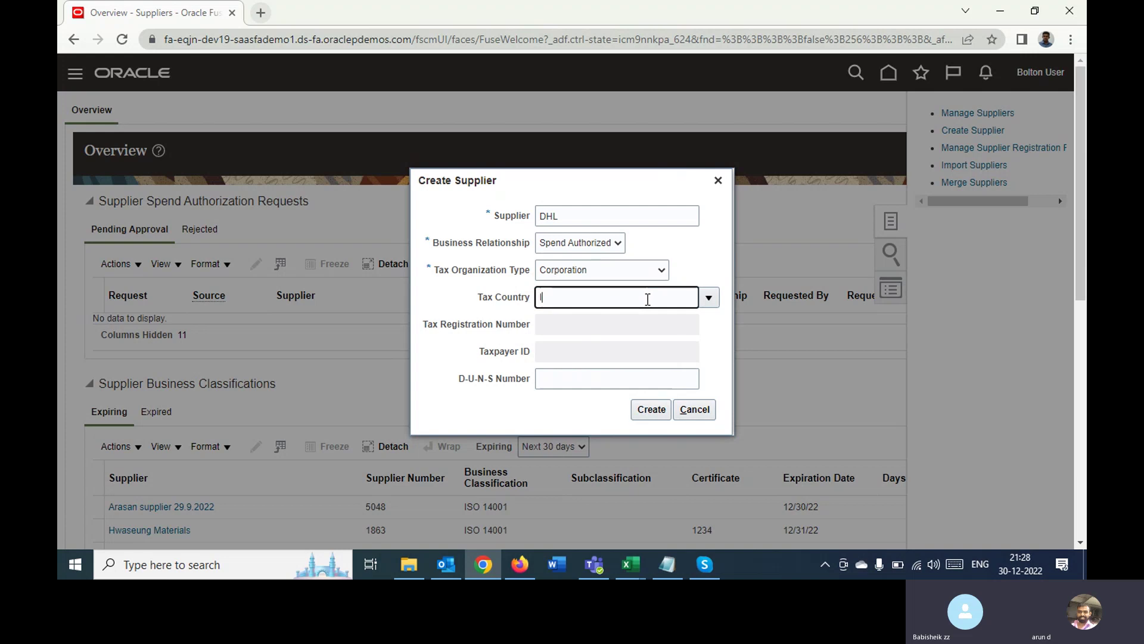
{"action": "type", "text": "nd"}
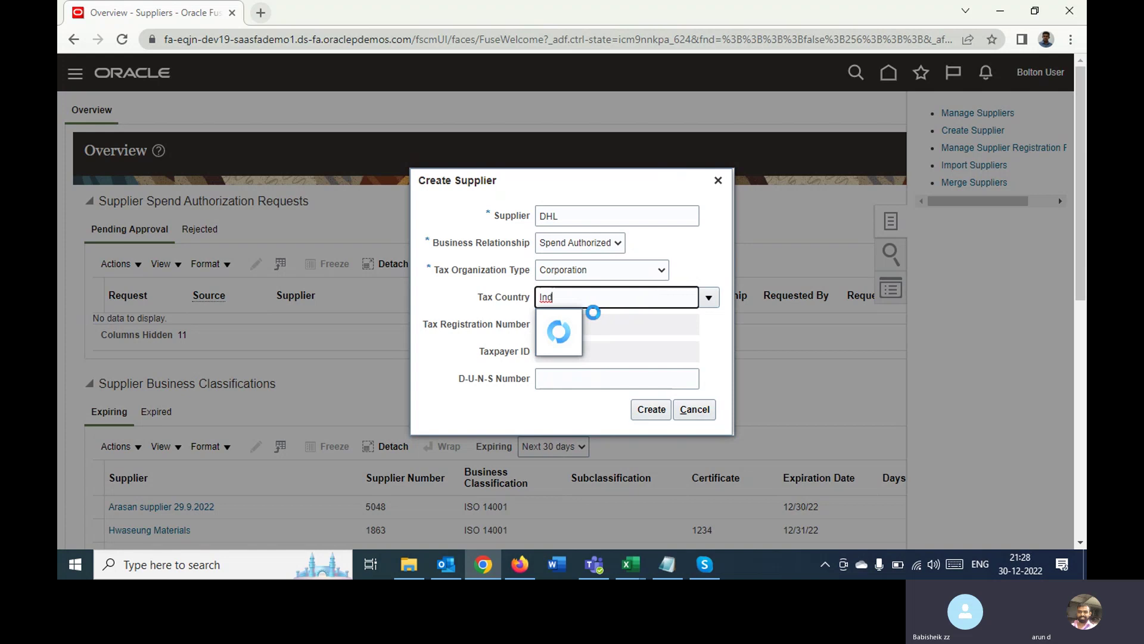
{"action": "left_click", "coordinate": [565, 329]}
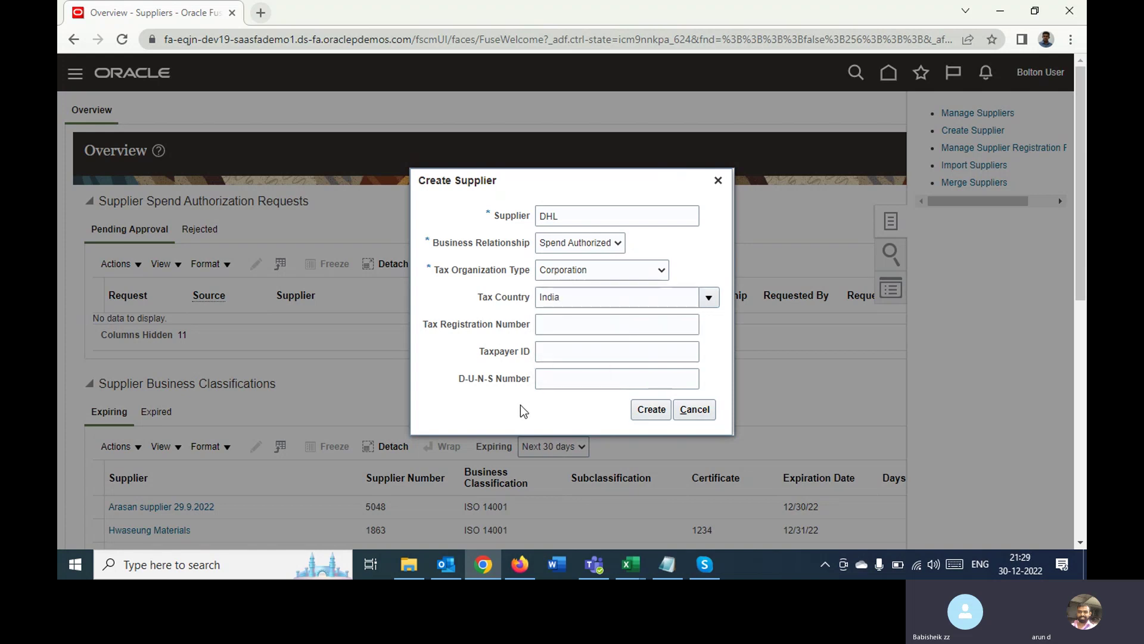
Submit DHL, note the duplicate supplier number 10002 error and dismiss it
{"action": "left_click", "coordinate": [652, 412]}
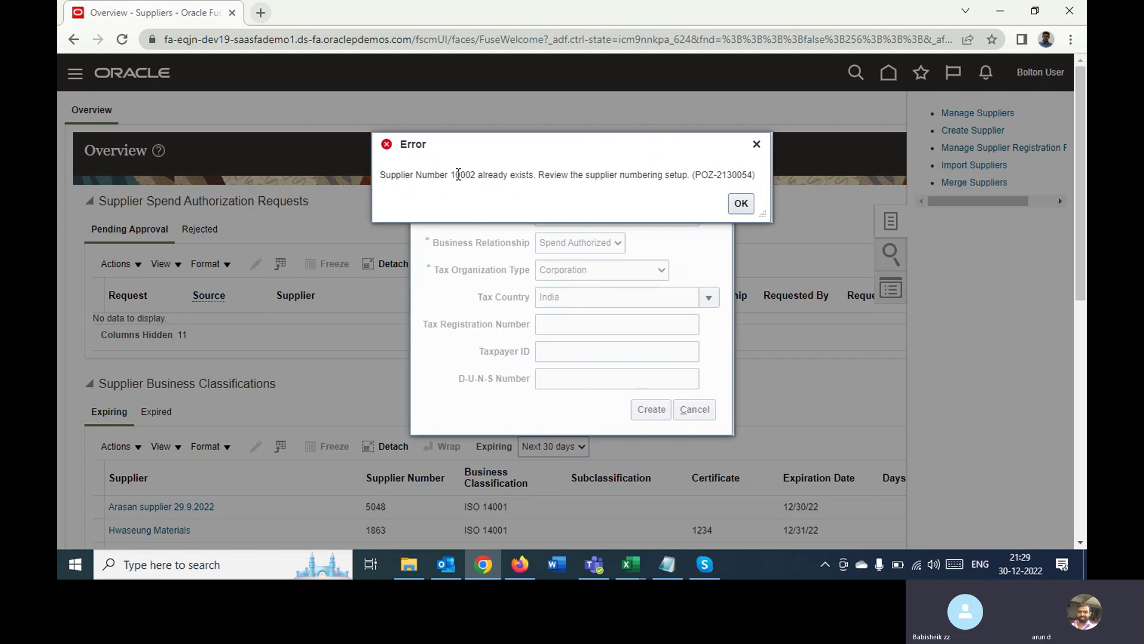
{"action": "double_click", "coordinate": [458, 174]}
{"action": "left_click", "coordinate": [740, 205]}
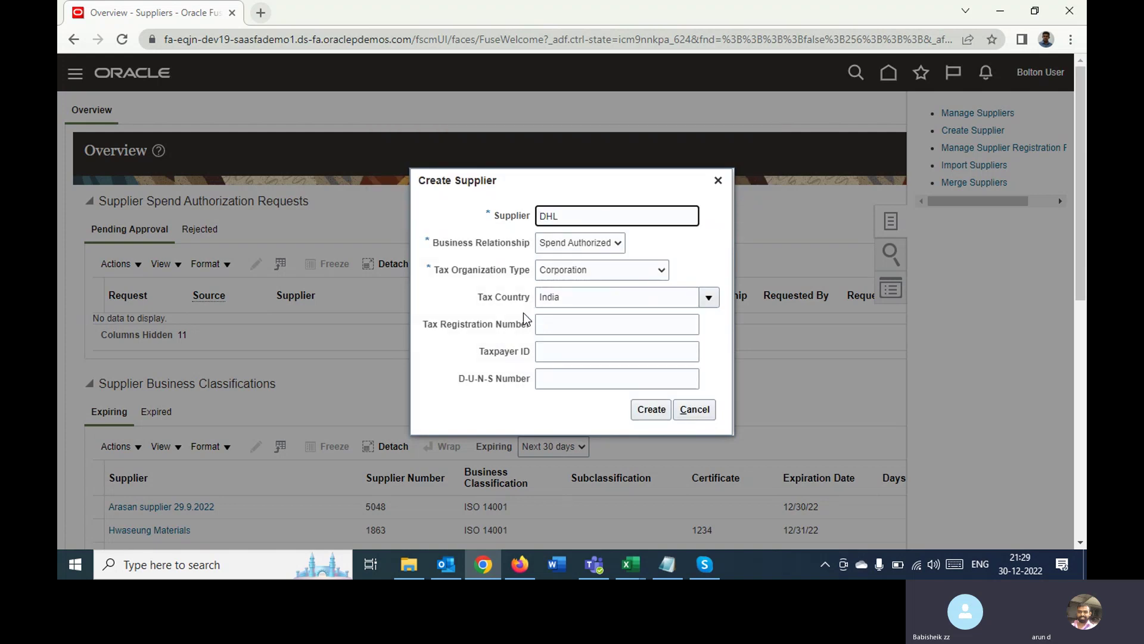
{"action": "right_click", "coordinate": [186, 18]}
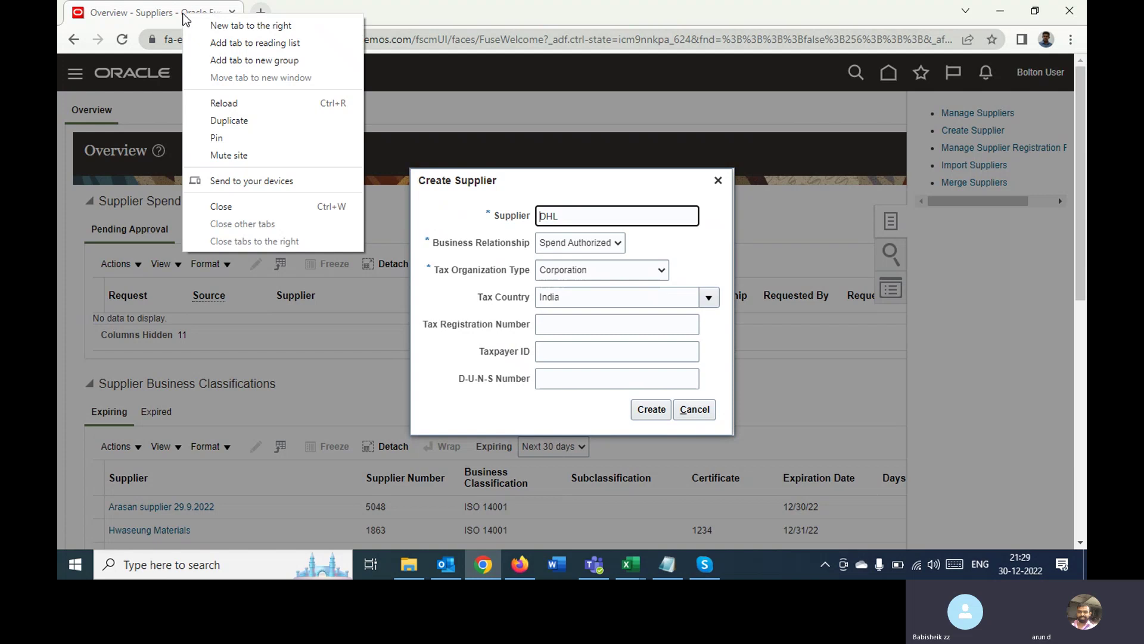
Duplicate the browser tab and open Setup and Maintenance in the new tab
{"action": "left_click", "coordinate": [237, 121]}
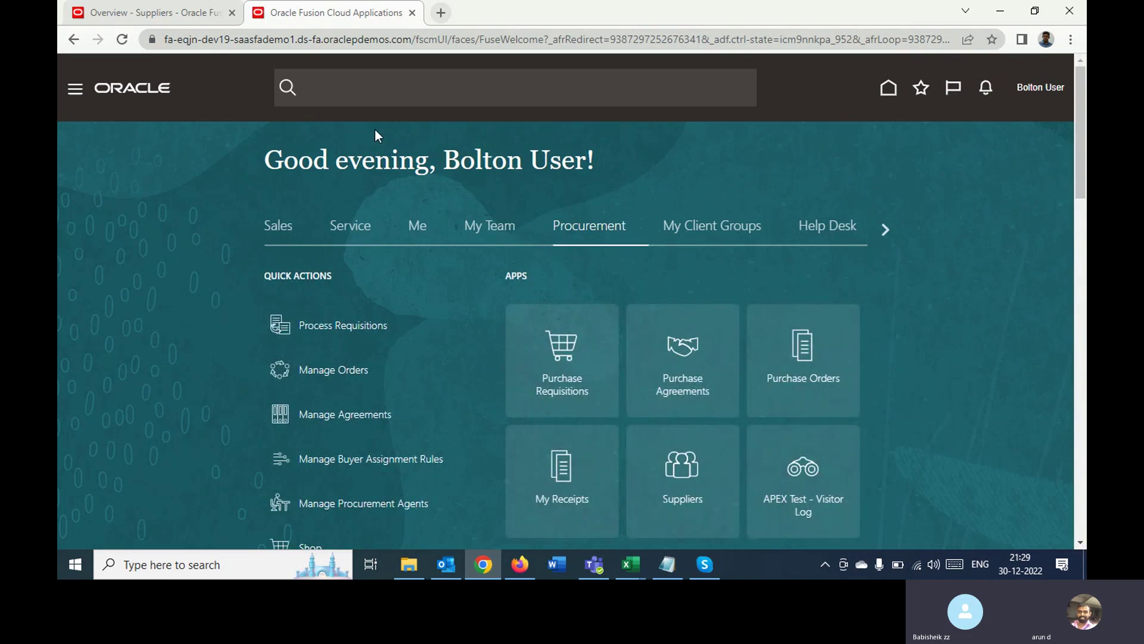
{"action": "left_click", "coordinate": [1030, 95]}
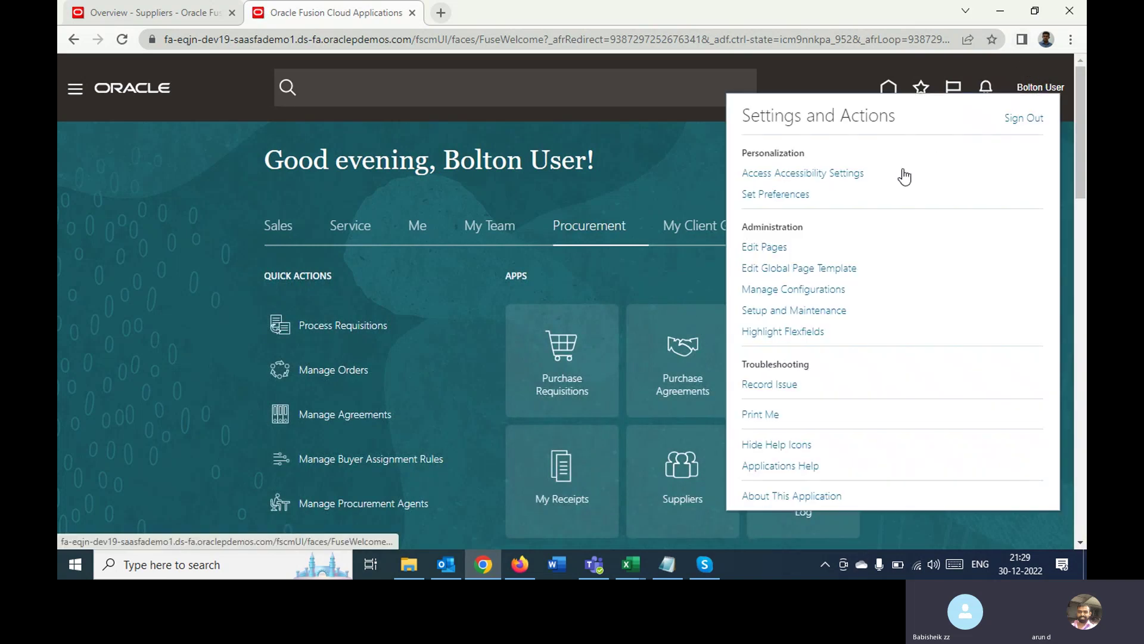
{"action": "left_click", "coordinate": [786, 311]}
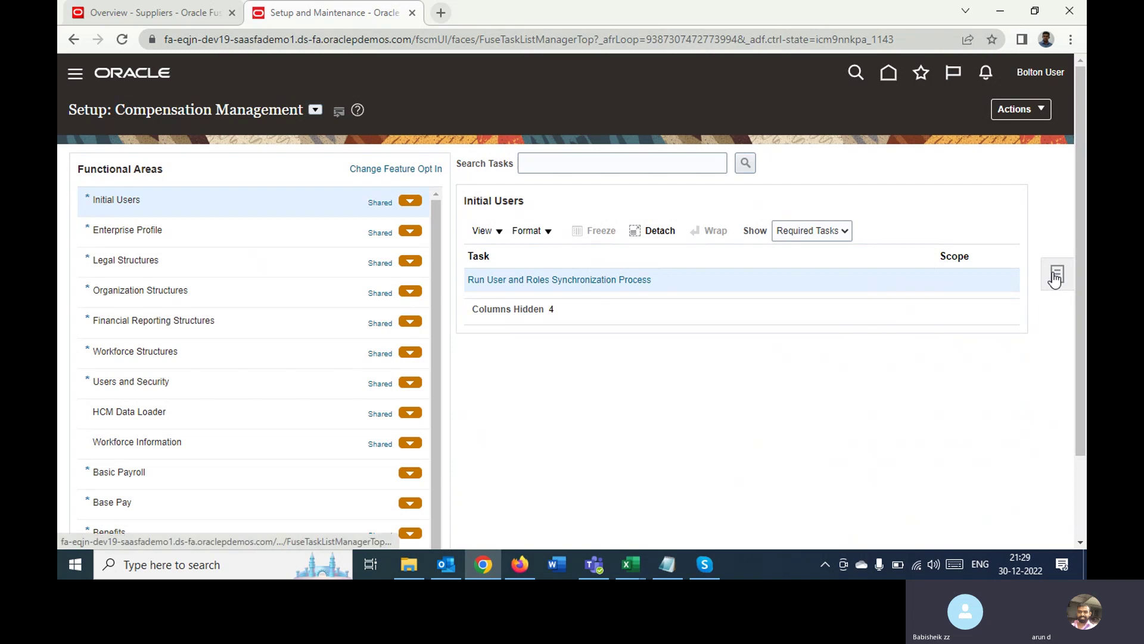
{"action": "left_click", "coordinate": [1055, 276]}
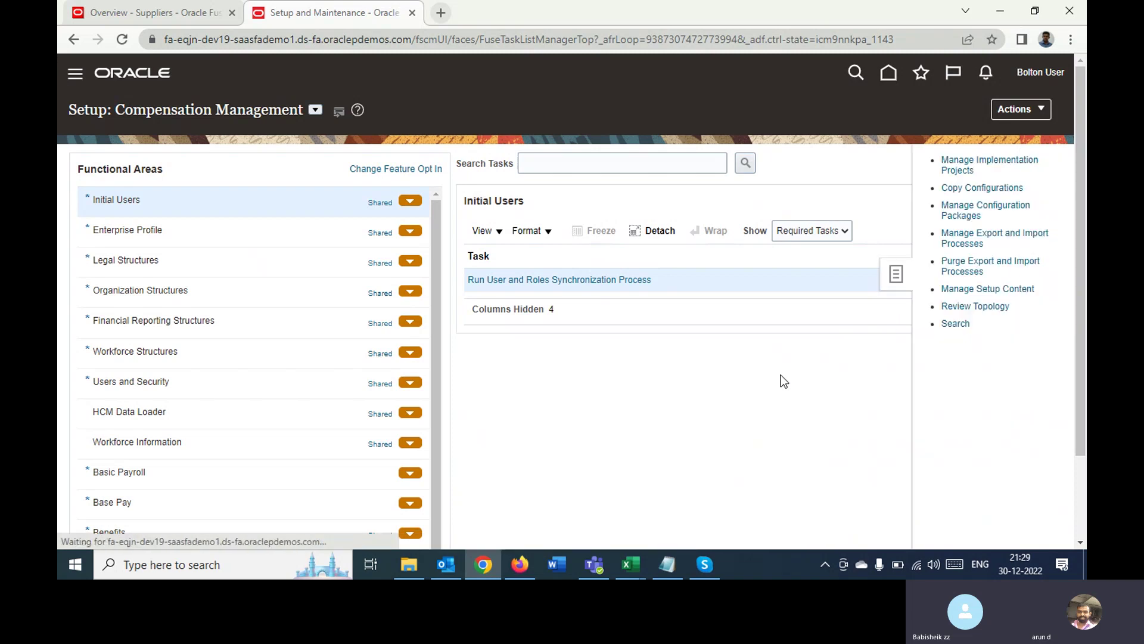
{"action": "left_click", "coordinate": [721, 371]}
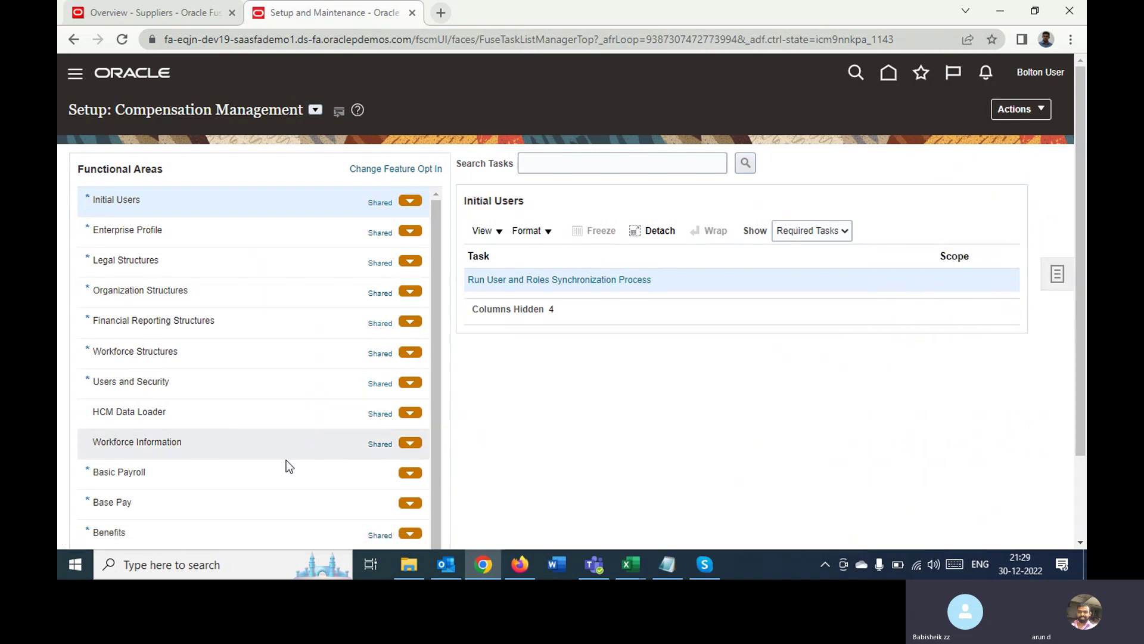
Switch the setup offering to Financials and show all Payables tasks, not just required
{"action": "left_click", "coordinate": [315, 110]}
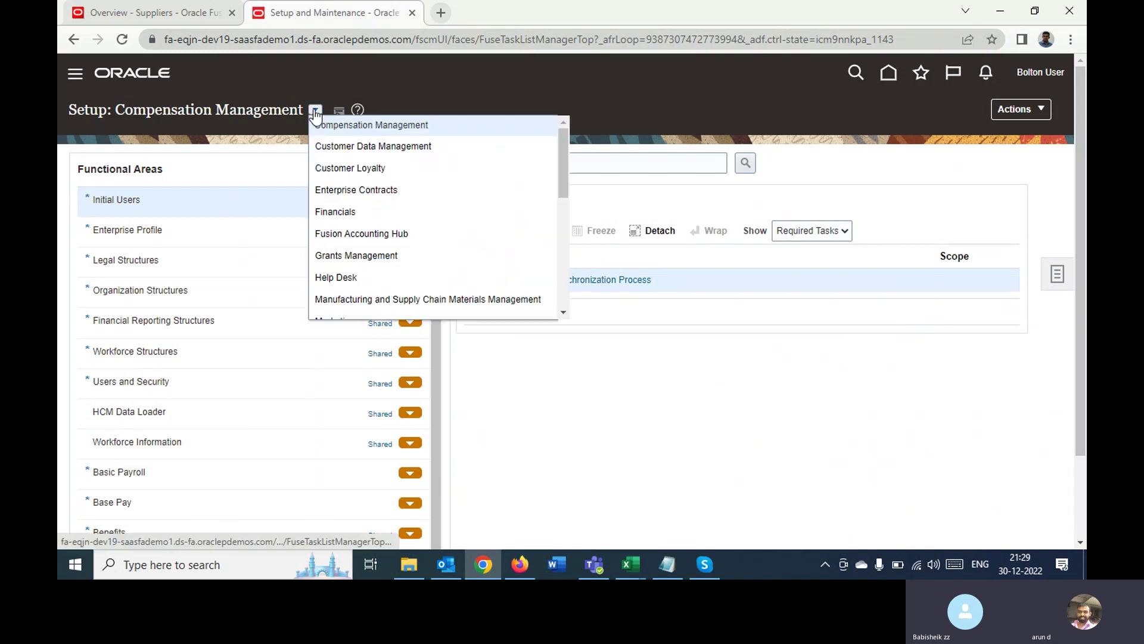
{"action": "left_click", "coordinate": [332, 214]}
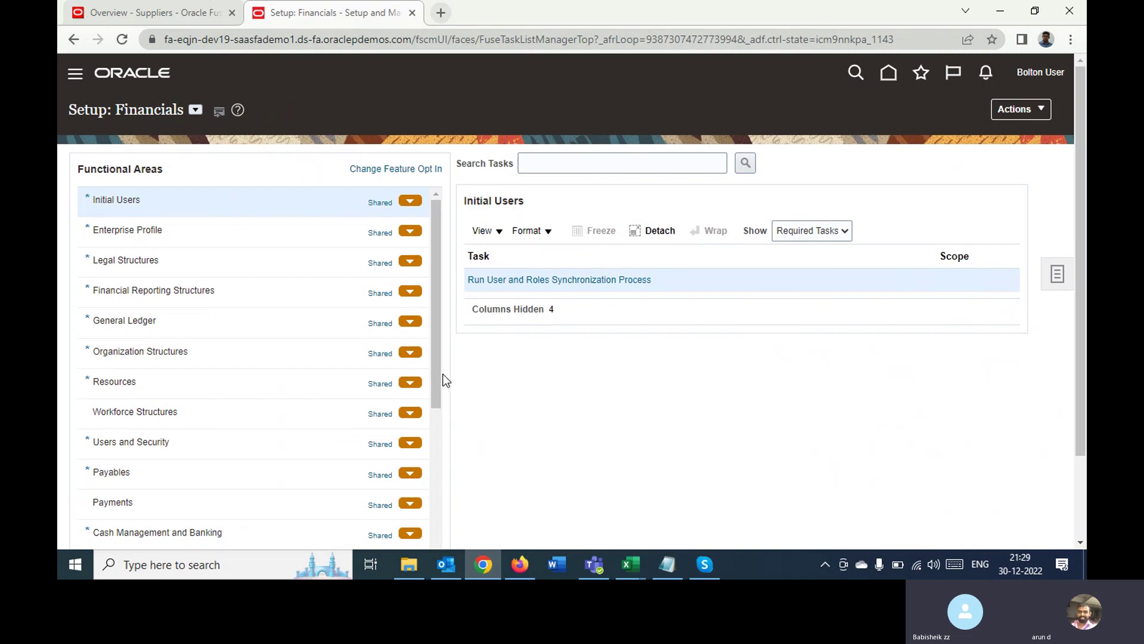
{"action": "left_click", "coordinate": [315, 471]}
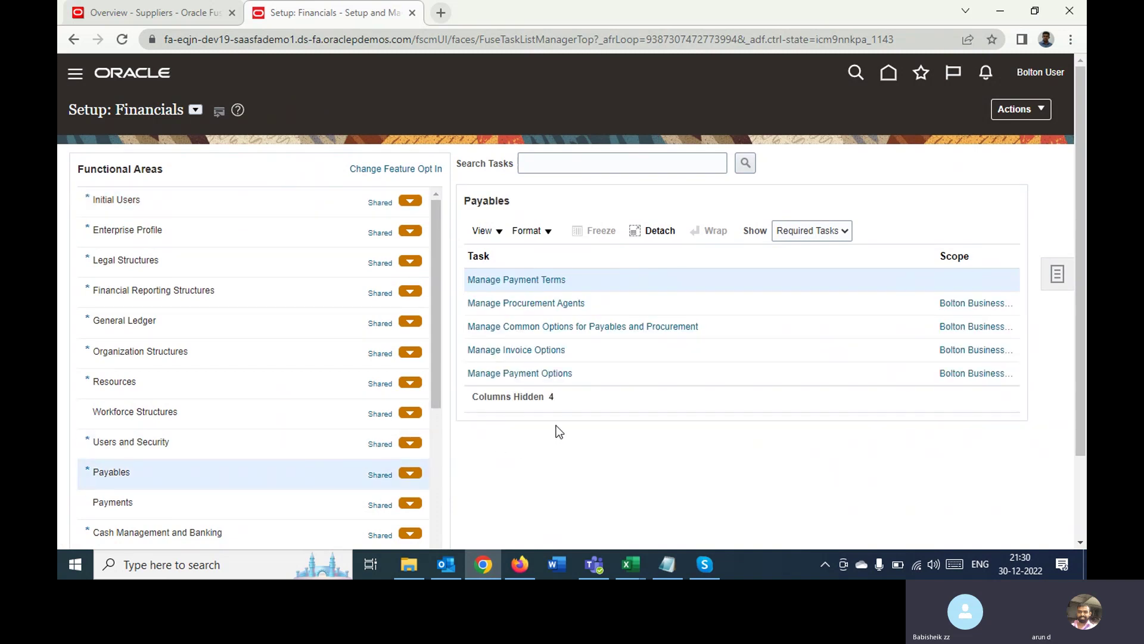
{"action": "left_click", "coordinate": [799, 237]}
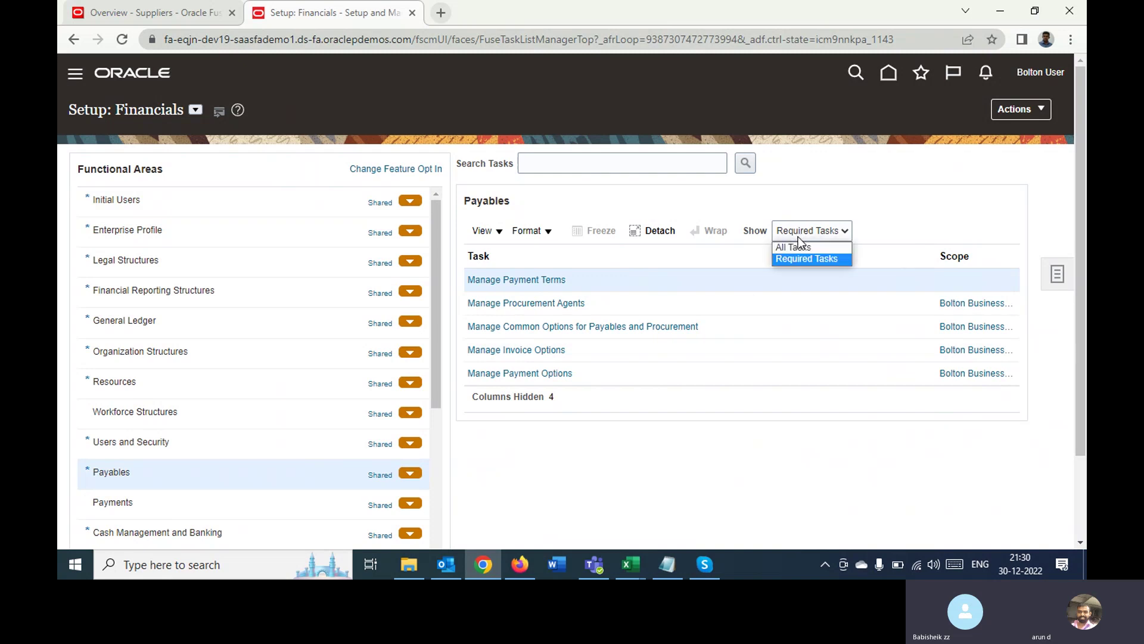
{"action": "left_click", "coordinate": [791, 245]}
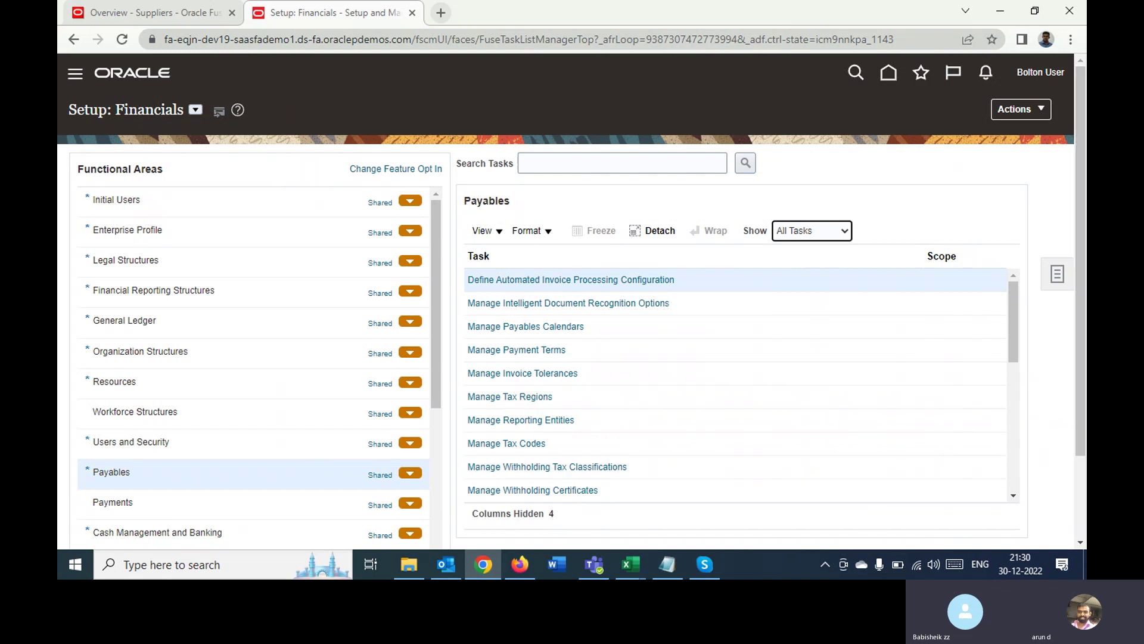
Scroll through the Payables task list, then switch to the Payments functional area
{"action": "left_click", "coordinate": [1014, 495]}
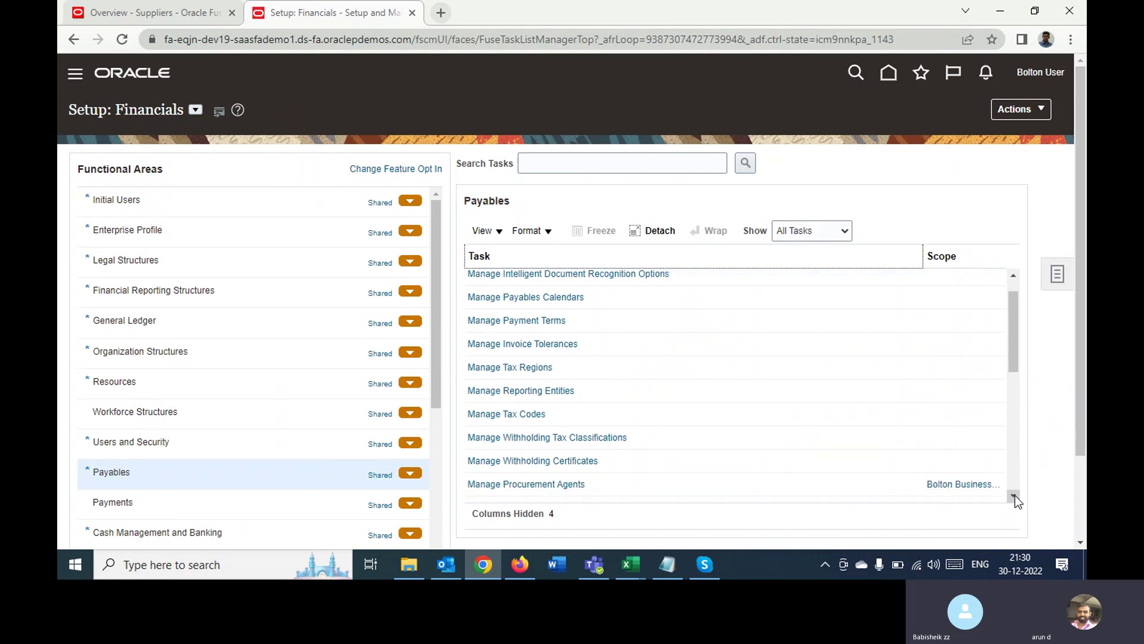
{"action": "left_click", "coordinate": [1014, 496]}
{"action": "left_click", "coordinate": [1014, 495]}
{"action": "left_click", "coordinate": [1014, 496]}
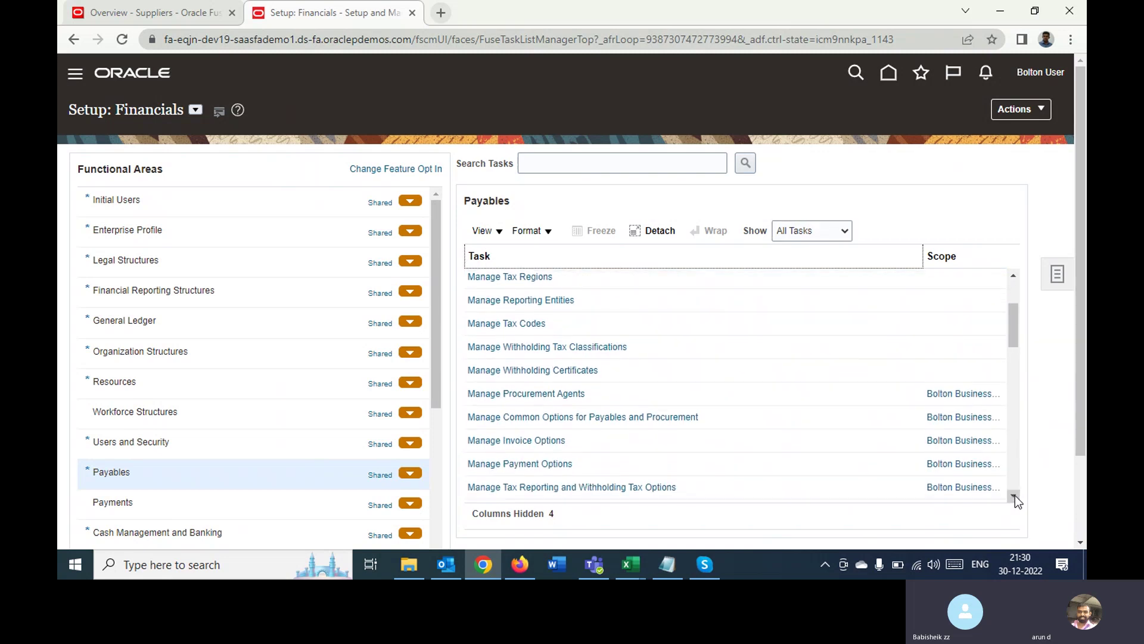
{"action": "left_click", "coordinate": [1014, 495]}
{"action": "left_click", "coordinate": [1014, 495]}
{"action": "left_click", "coordinate": [1014, 495]}
{"action": "left_click", "coordinate": [1014, 496]}
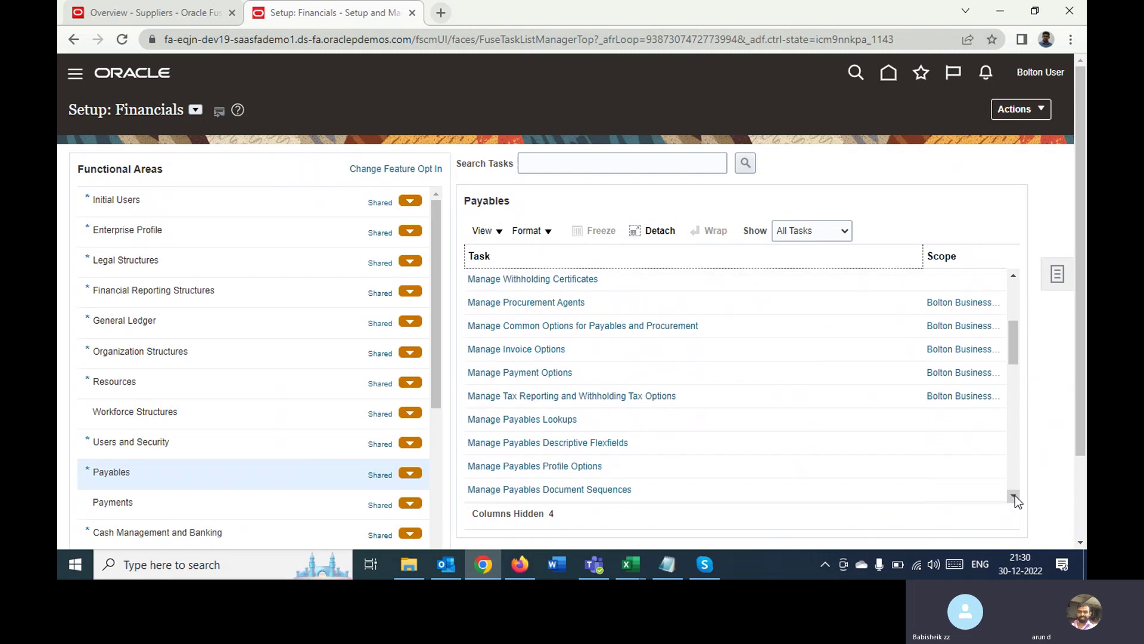
{"action": "left_click", "coordinate": [1015, 495]}
{"action": "left_click", "coordinate": [1014, 495]}
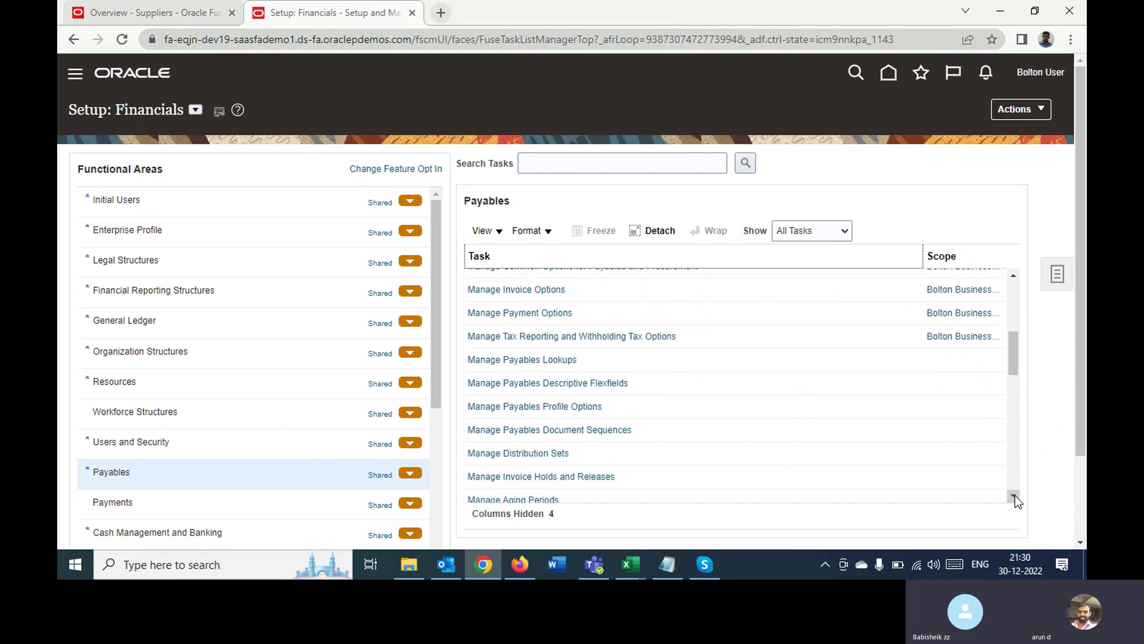
{"action": "left_click", "coordinate": [1014, 495]}
{"action": "left_click", "coordinate": [1014, 495]}
{"action": "left_click", "coordinate": [1014, 495]}
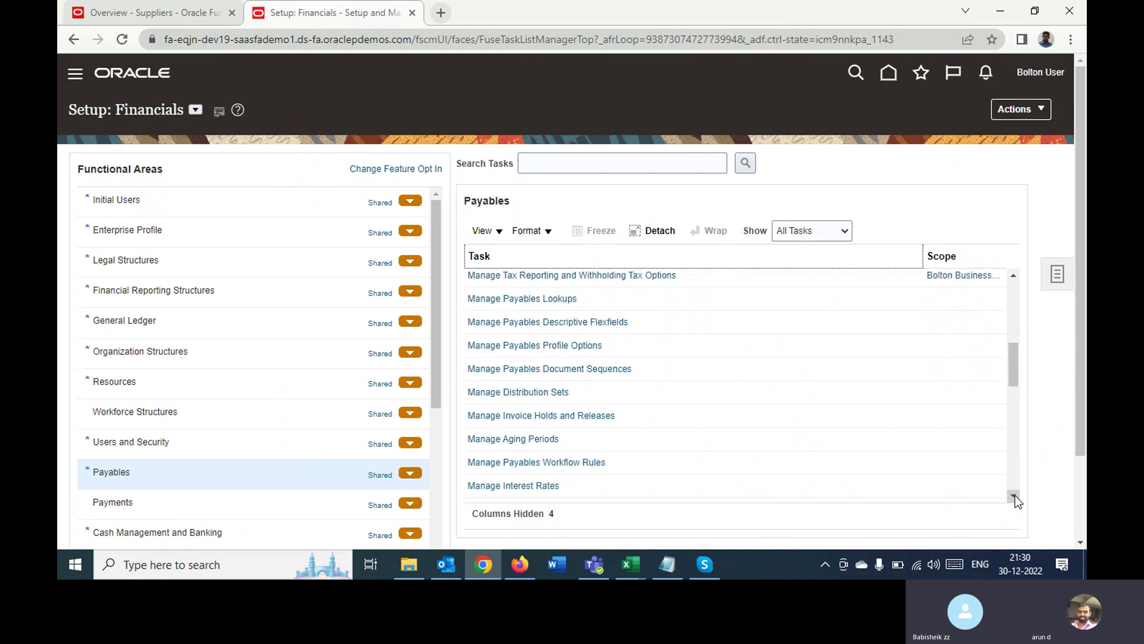
{"action": "left_click", "coordinate": [1014, 495]}
{"action": "left_click", "coordinate": [1014, 495]}
{"action": "left_click", "coordinate": [1015, 495]}
{"action": "left_click", "coordinate": [1015, 496]}
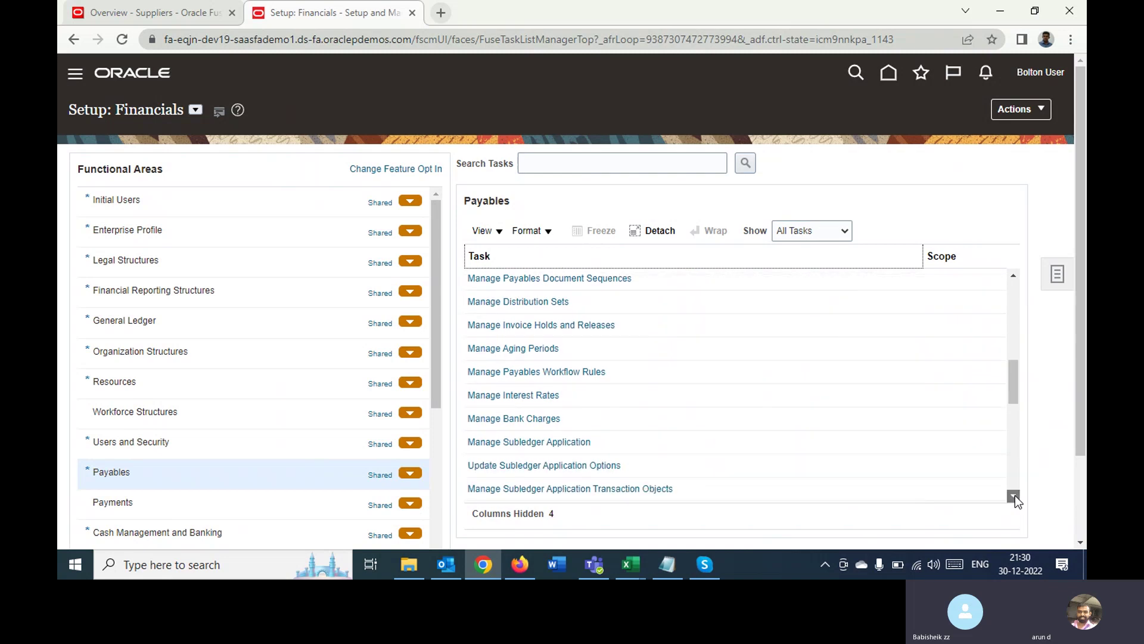
{"action": "left_click", "coordinate": [1014, 495]}
{"action": "left_click", "coordinate": [1014, 496]}
{"action": "left_click", "coordinate": [1014, 495]}
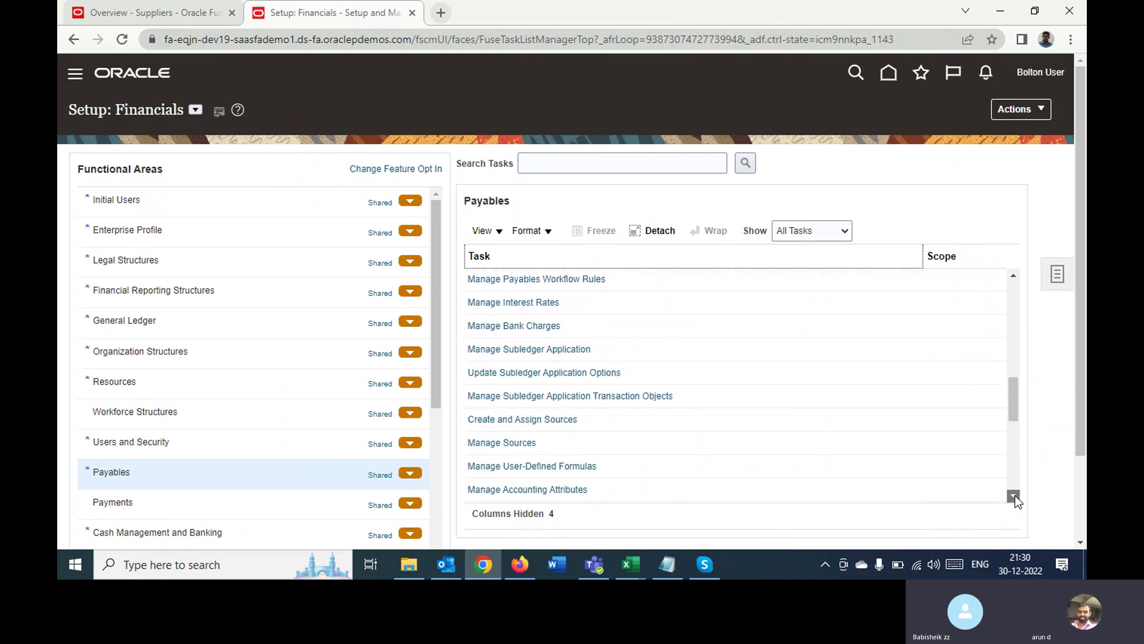
{"action": "left_click", "coordinate": [1015, 496]}
{"action": "left_click", "coordinate": [1014, 495]}
{"action": "left_click", "coordinate": [1015, 495]}
{"action": "left_click", "coordinate": [1014, 495]}
{"action": "left_click", "coordinate": [1014, 495]}
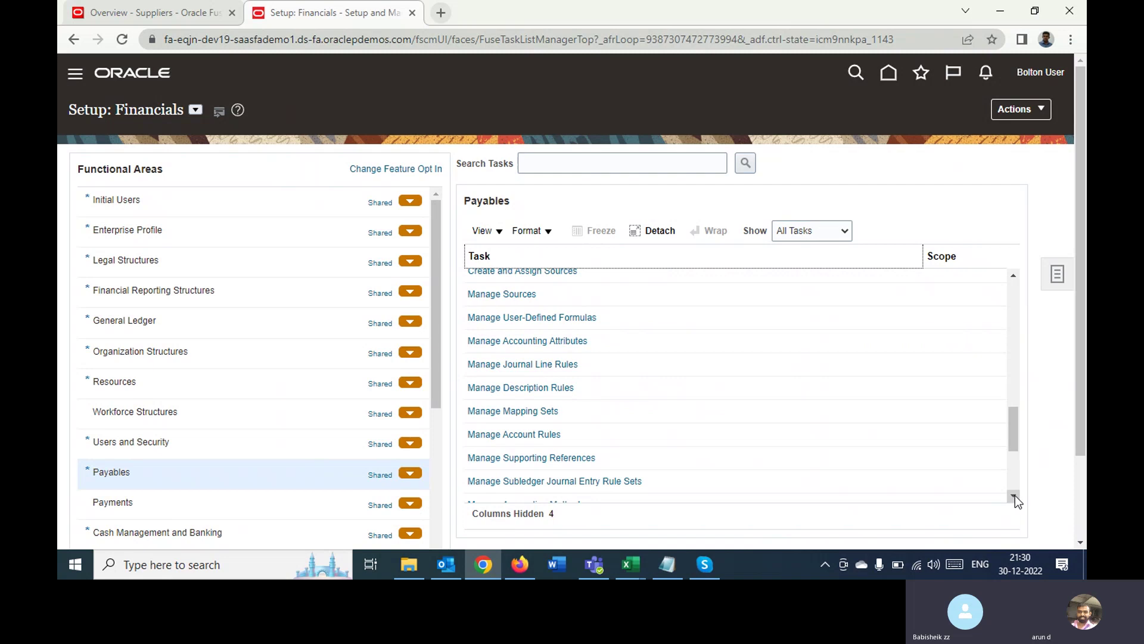
{"action": "left_click", "coordinate": [1015, 495]}
{"action": "left_click", "coordinate": [1014, 495]}
{"action": "left_click", "coordinate": [1015, 496]}
{"action": "left_click", "coordinate": [1015, 495]}
{"action": "left_click", "coordinate": [1015, 495]}
{"action": "left_click", "coordinate": [1014, 495]}
{"action": "left_click", "coordinate": [1014, 495]}
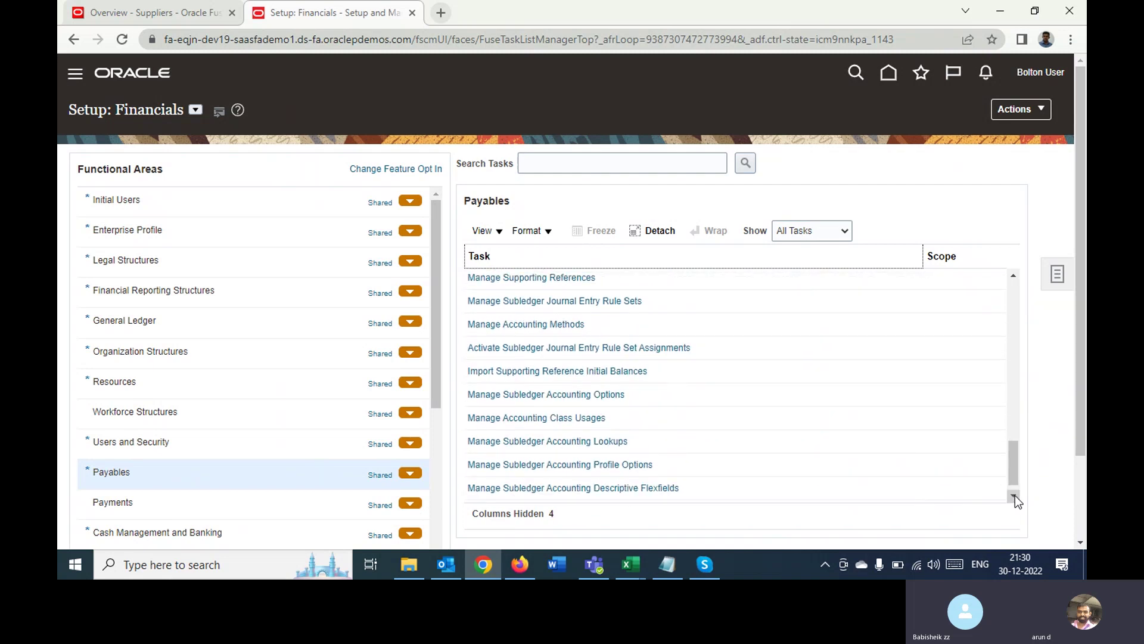
{"action": "left_click", "coordinate": [1014, 495]}
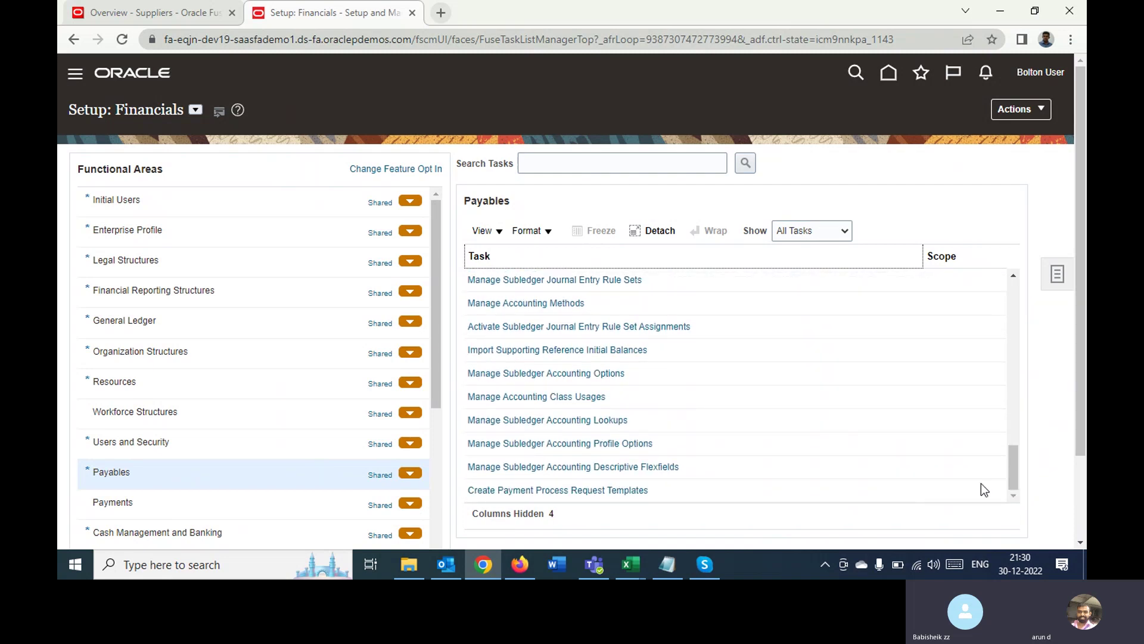
{"action": "left_click", "coordinate": [214, 504]}
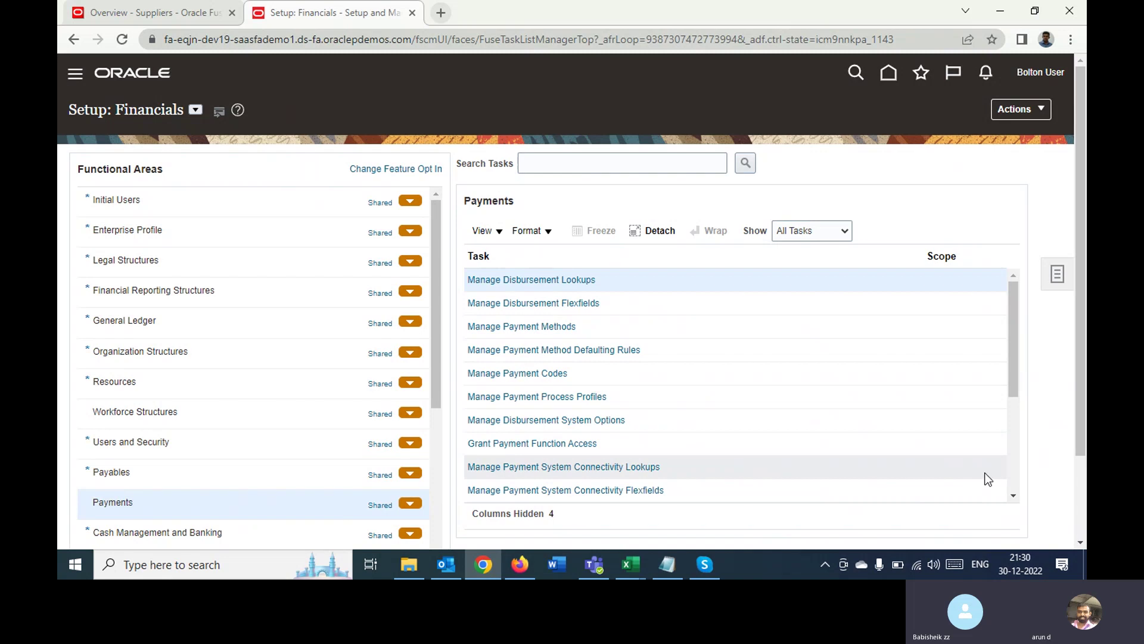
Search Manage Implementation Projects by name 'bol' and open Bolton Implementation Project
{"action": "left_click", "coordinate": [1056, 275]}
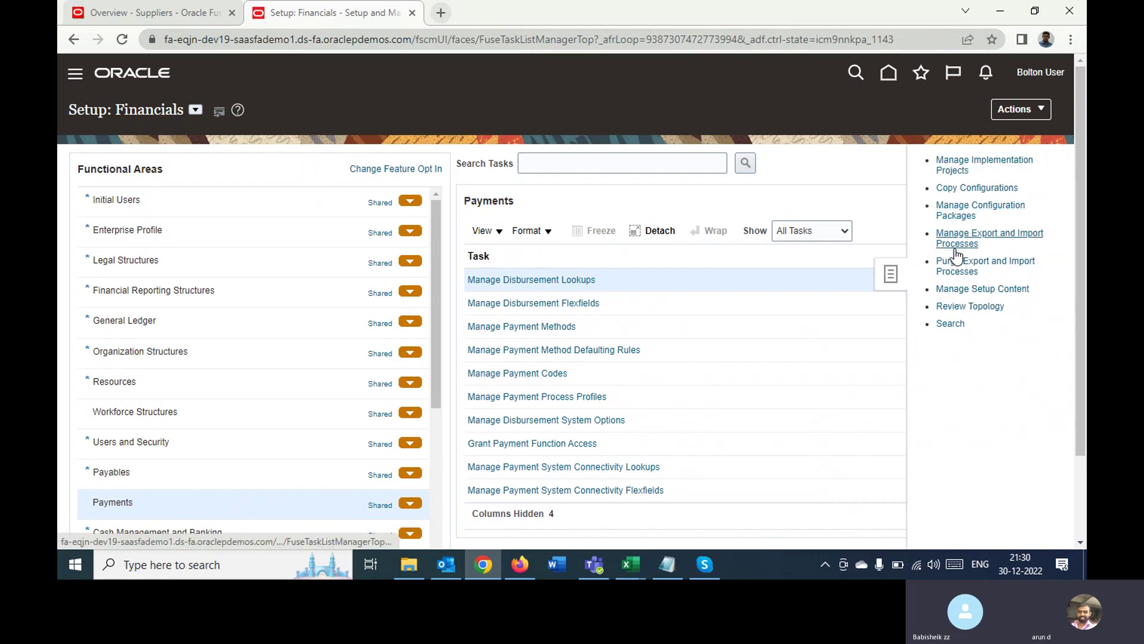
{"action": "left_click", "coordinate": [950, 173]}
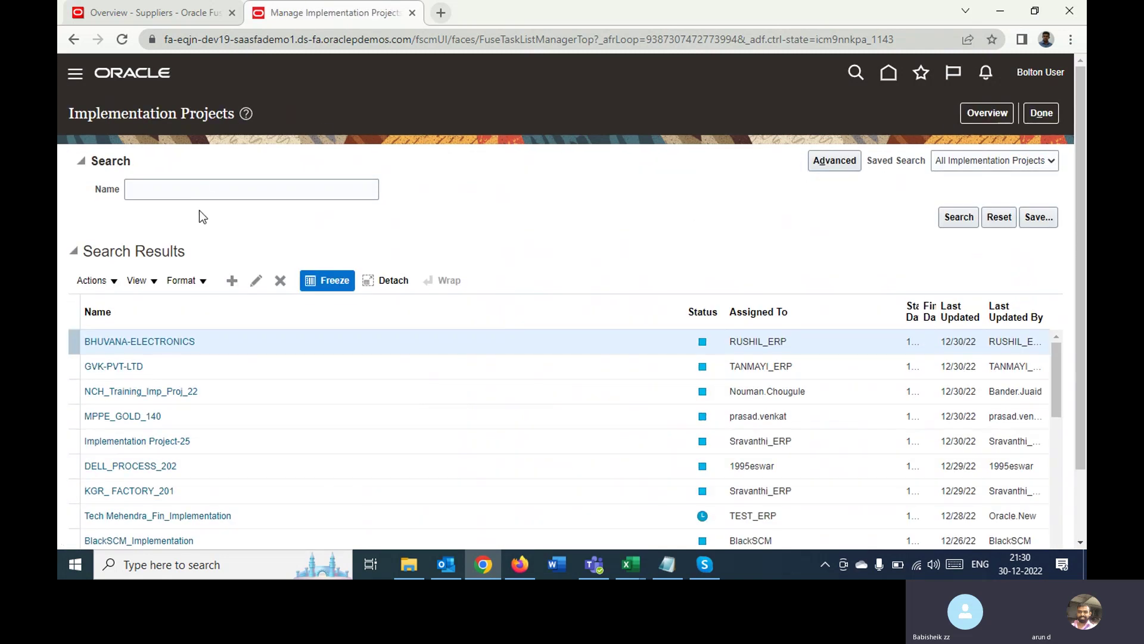
{"action": "left_click", "coordinate": [216, 189]}
{"action": "type", "text": "bol"}
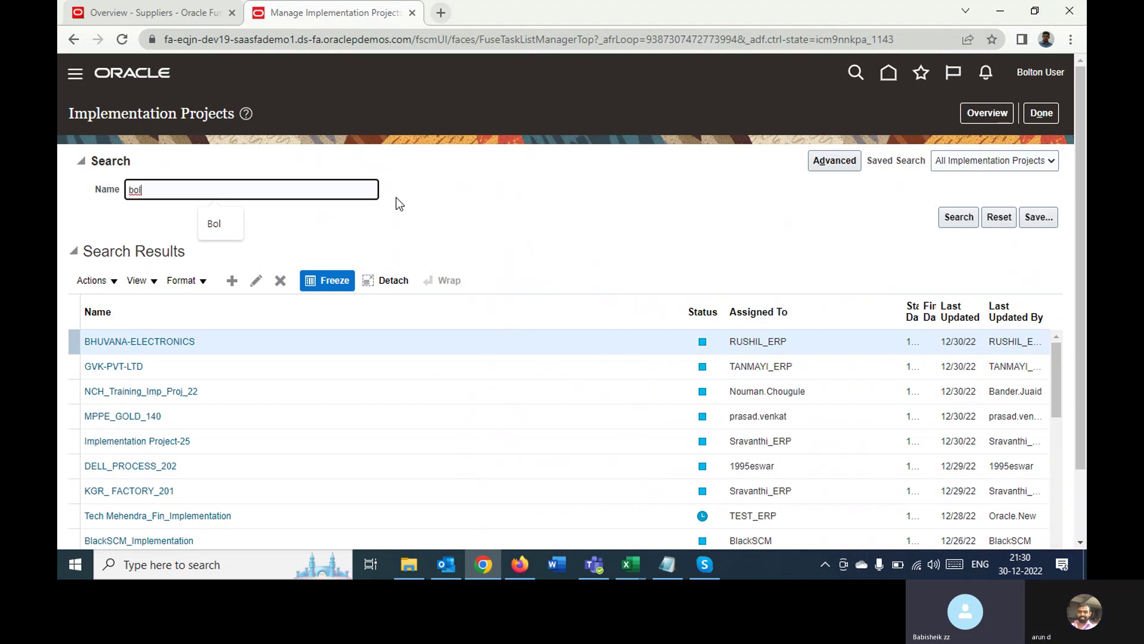
{"action": "key", "text": "Return"}
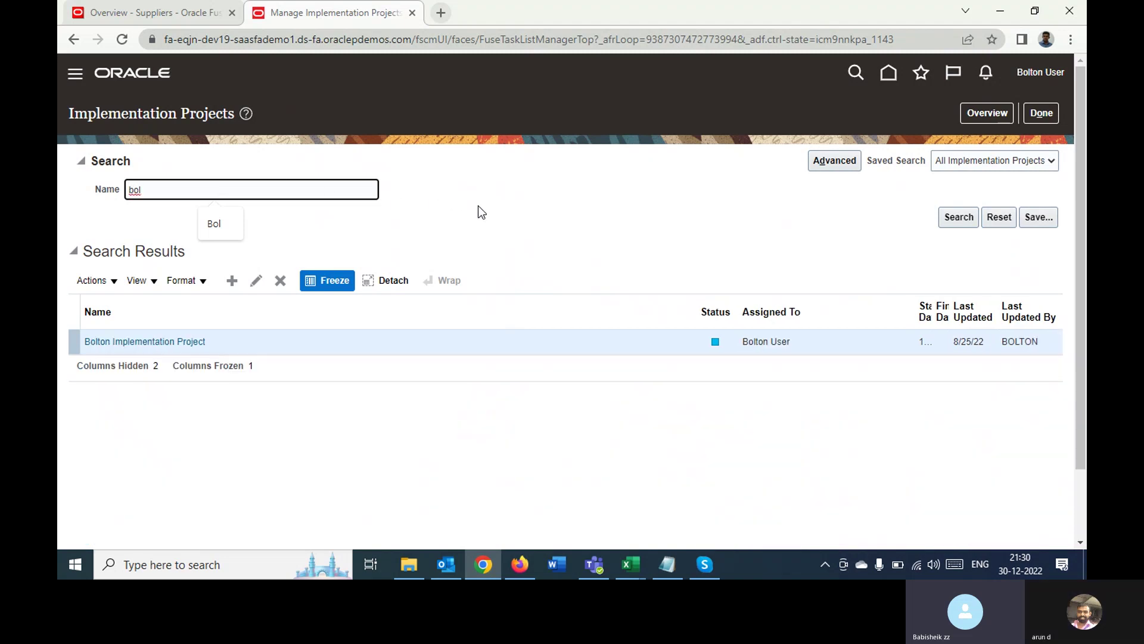
{"action": "left_click", "coordinate": [136, 346]}
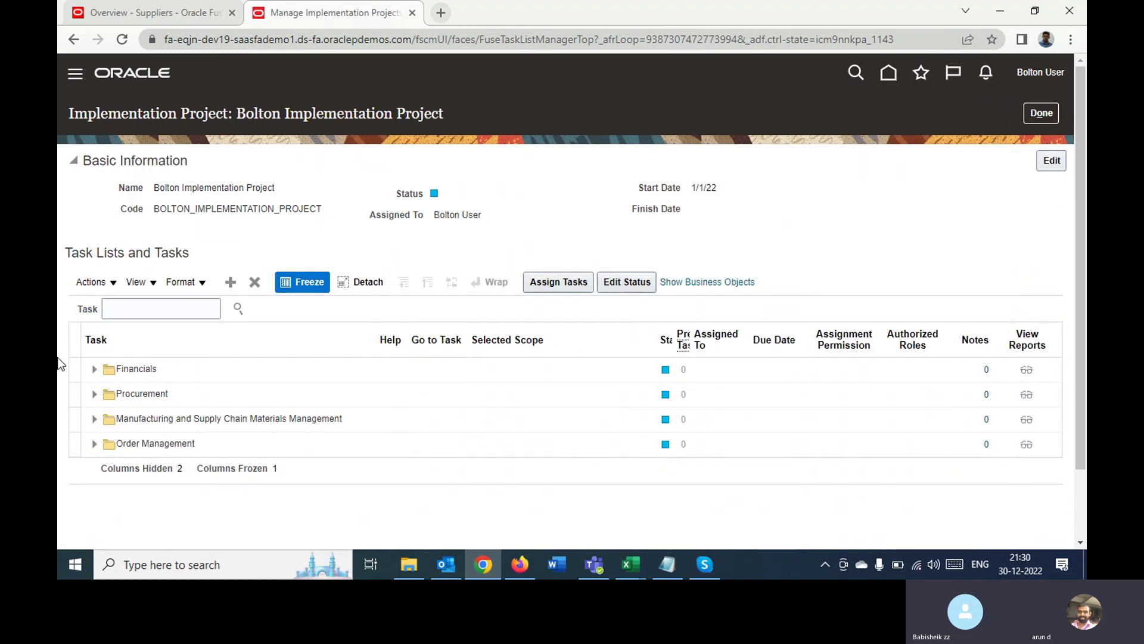
Expand Financials > Define Invoicing and Payments Configuration > Define Supplier Configuration
{"action": "left_click", "coordinate": [94, 375]}
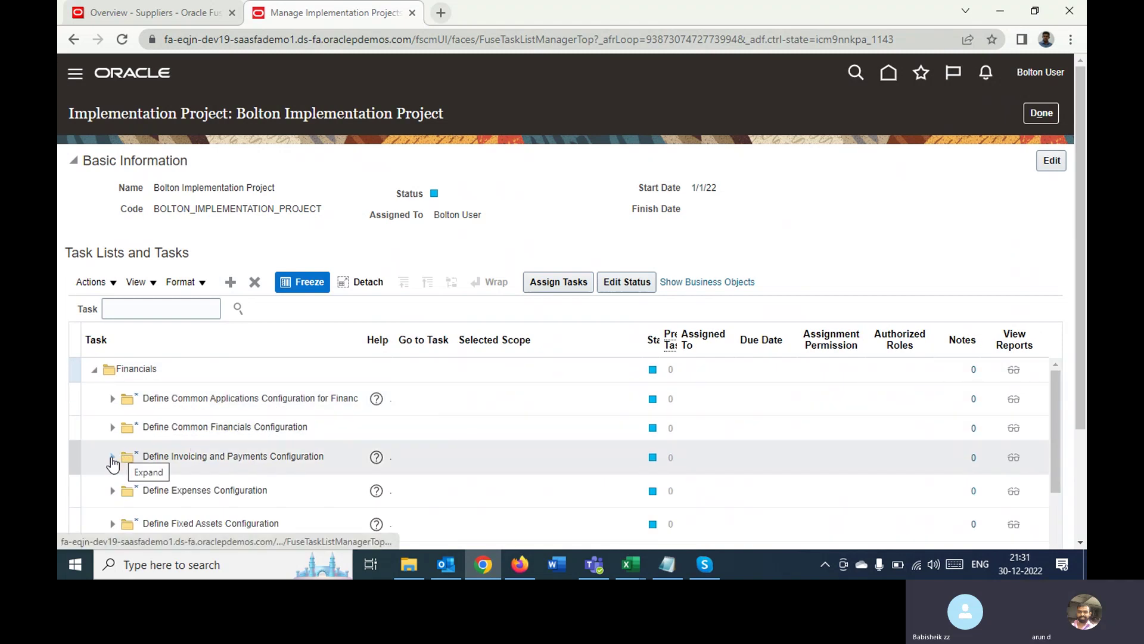
{"action": "left_click", "coordinate": [112, 457]}
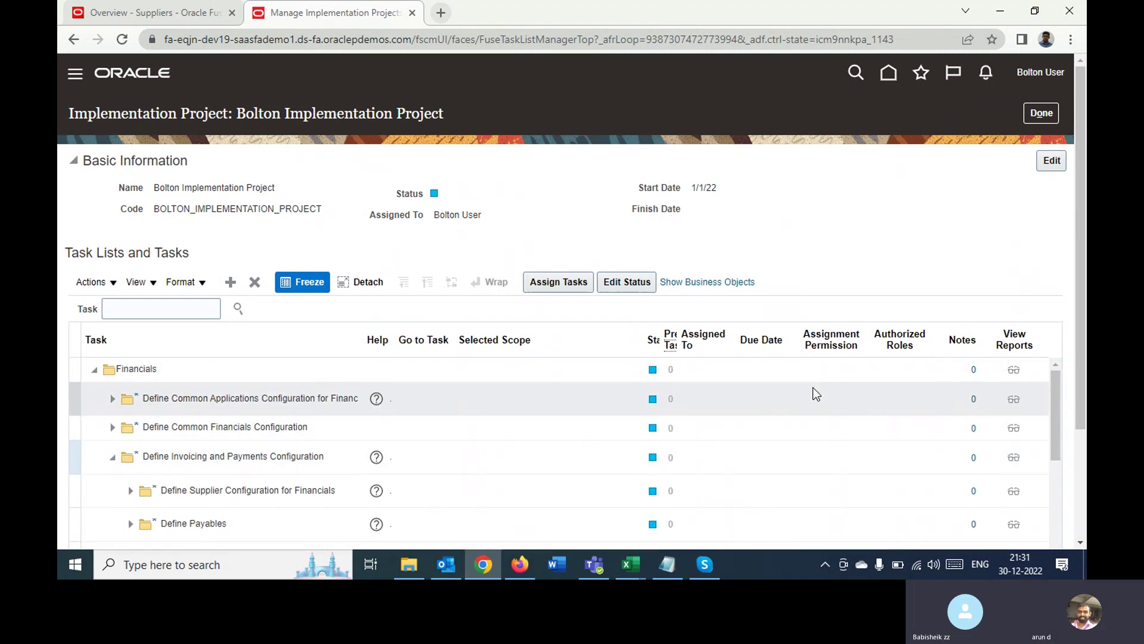
{"action": "left_click", "coordinate": [132, 491]}
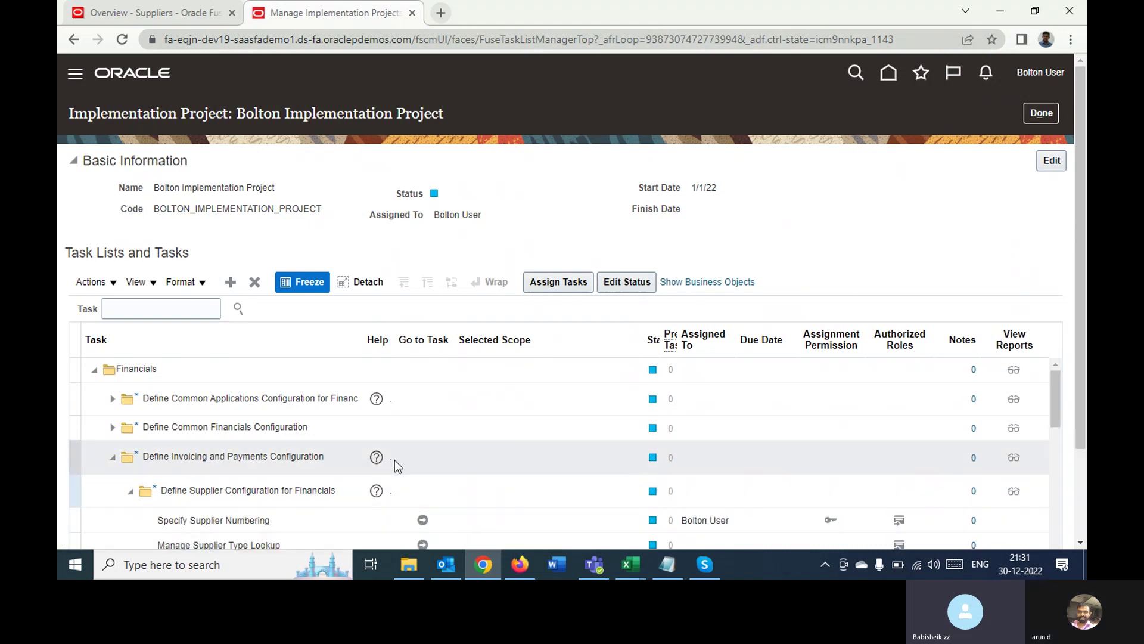
Check Specify Supplier Numbering's Next Supplier Number 10003, then cancel without saving
{"action": "left_click", "coordinate": [421, 520]}
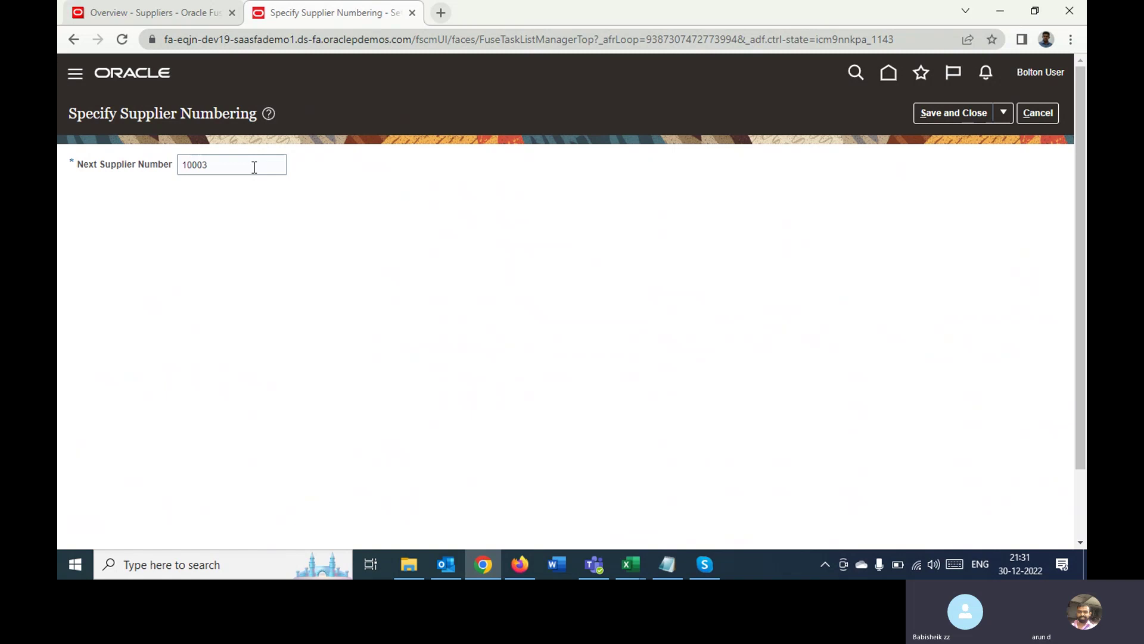
{"action": "left_click", "coordinate": [1037, 113]}
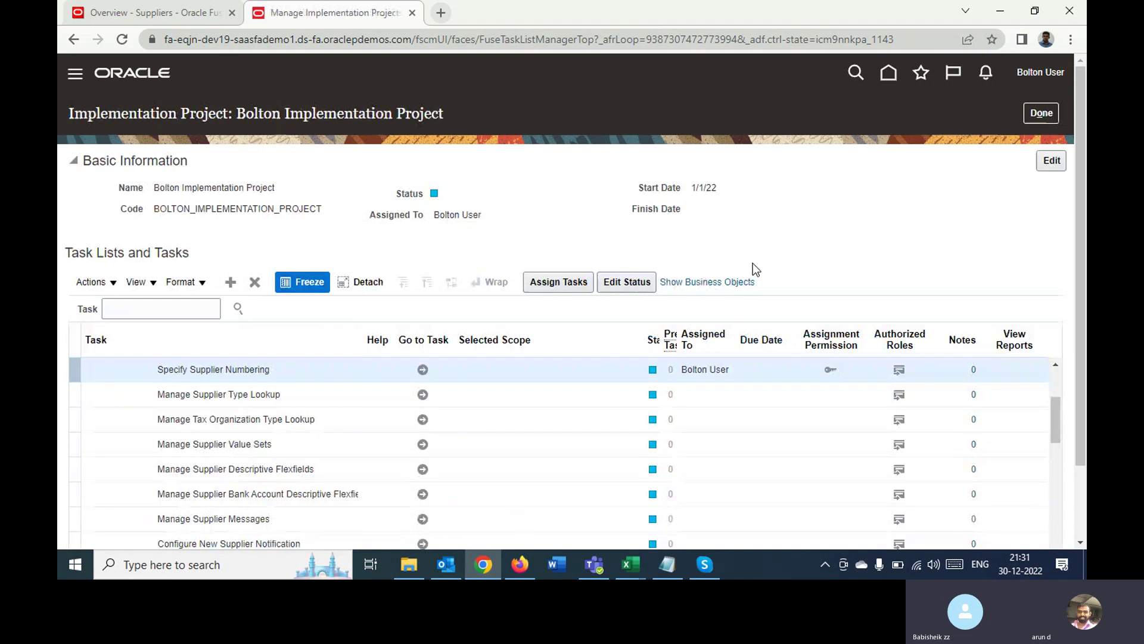
{"action": "scroll", "coordinate": [1078, 541], "scroll_direction": "down", "scroll_amount": 2}
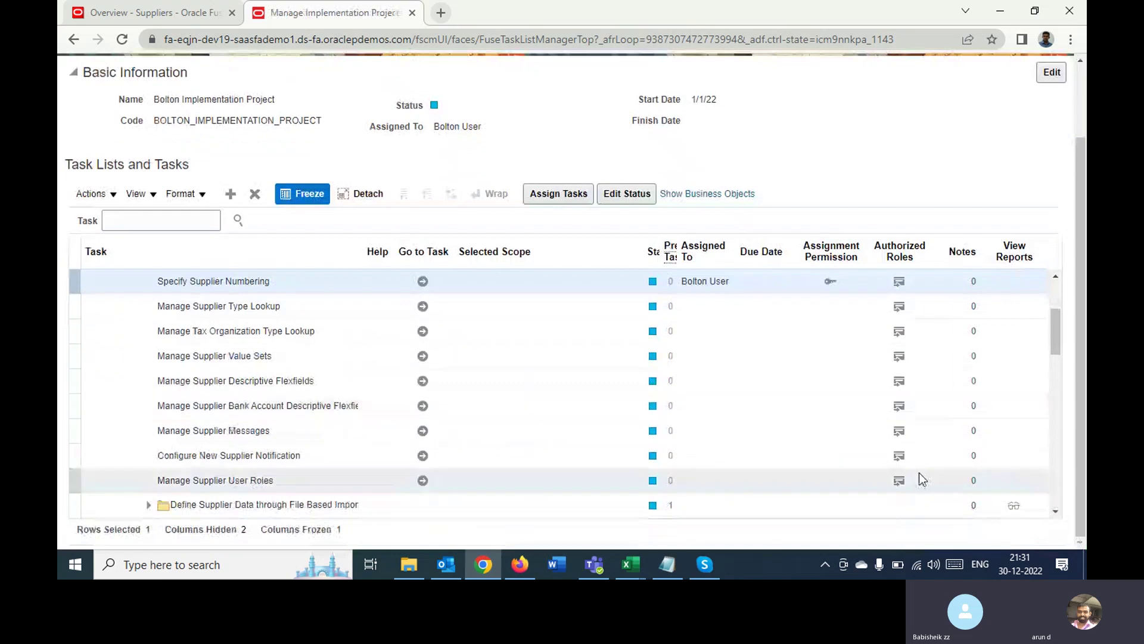
Expand the Define Payables task group, its common options and Define General Payables Options
{"action": "left_click", "coordinate": [1052, 512]}
{"action": "left_click", "coordinate": [1055, 510]}
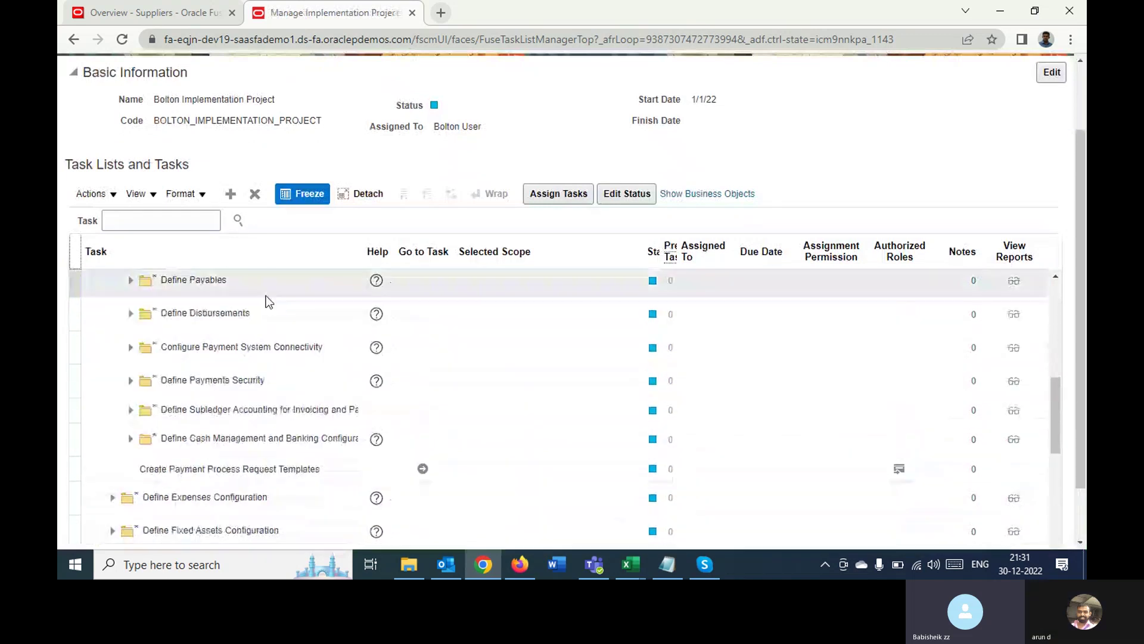
{"action": "left_click", "coordinate": [132, 282]}
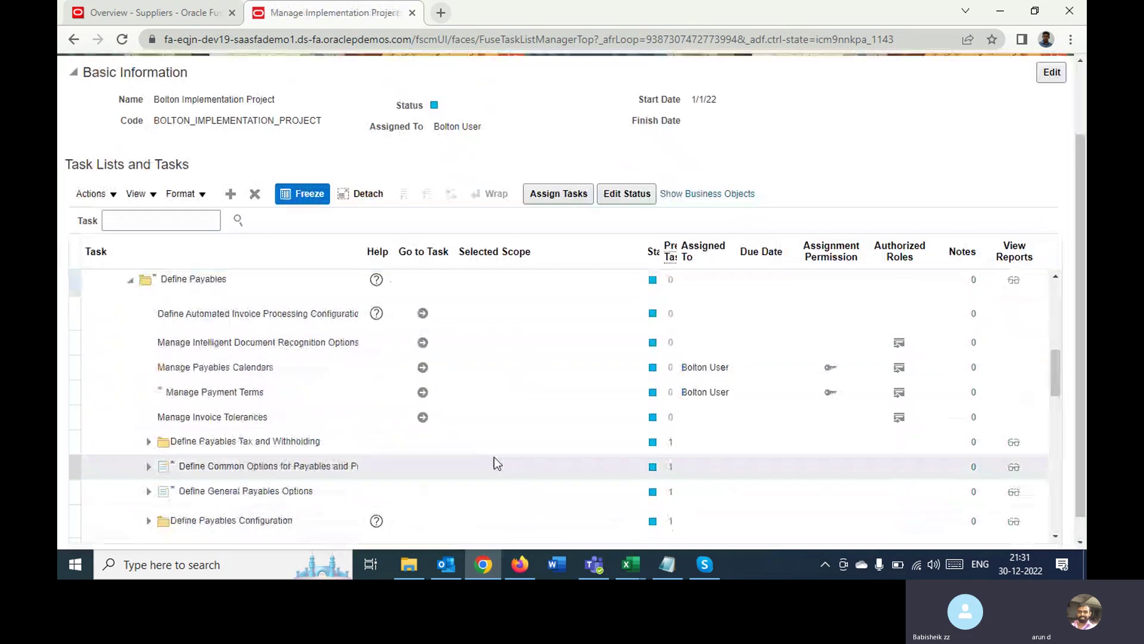
{"action": "left_click", "coordinate": [150, 469]}
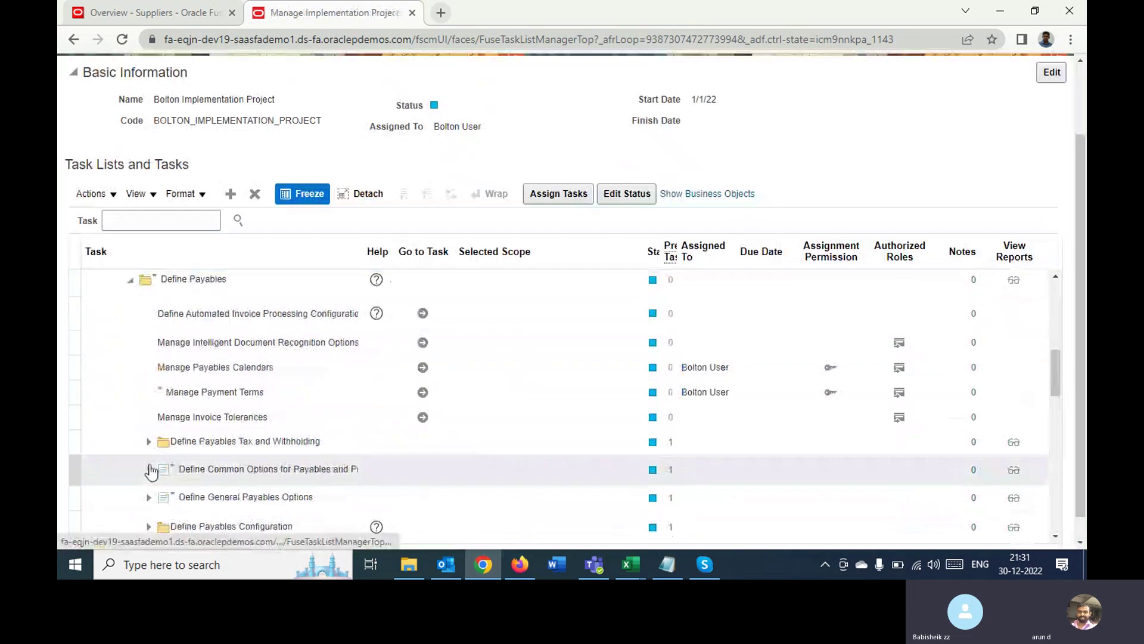
{"action": "left_click", "coordinate": [1055, 539]}
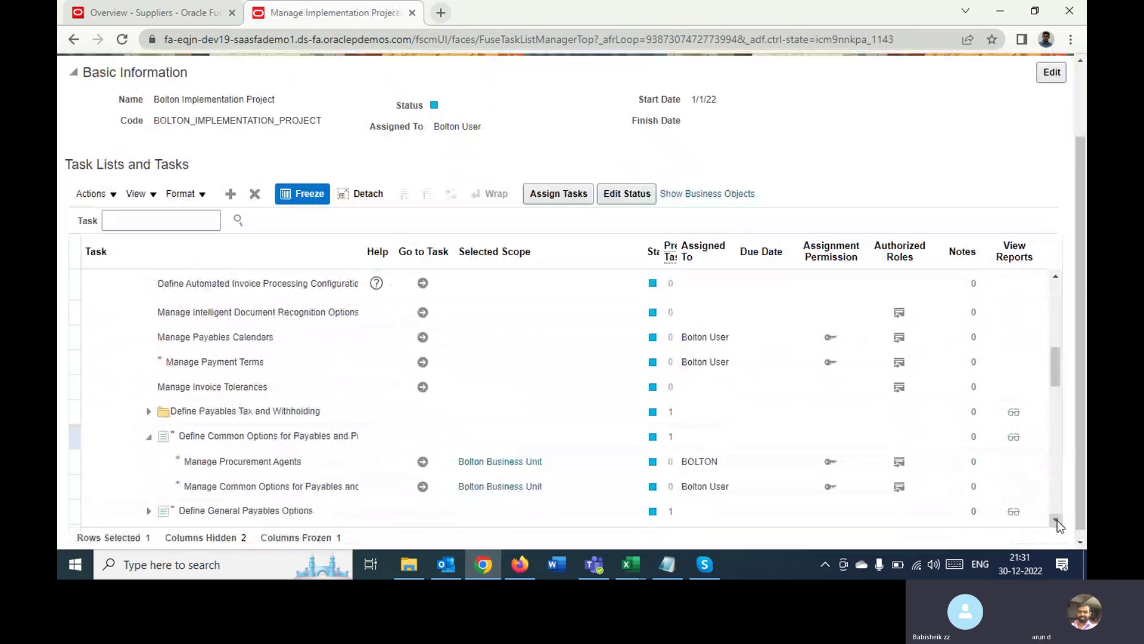
{"action": "left_click", "coordinate": [1055, 522]}
{"action": "left_click", "coordinate": [1055, 522]}
{"action": "left_click", "coordinate": [1055, 522]}
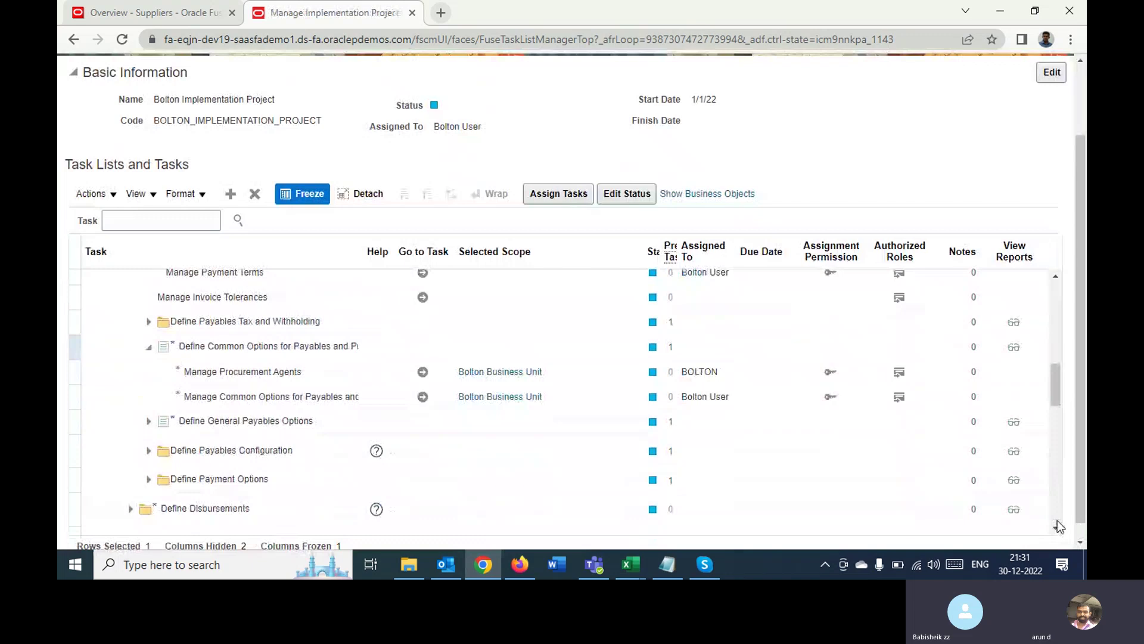
{"action": "left_click", "coordinate": [149, 425]}
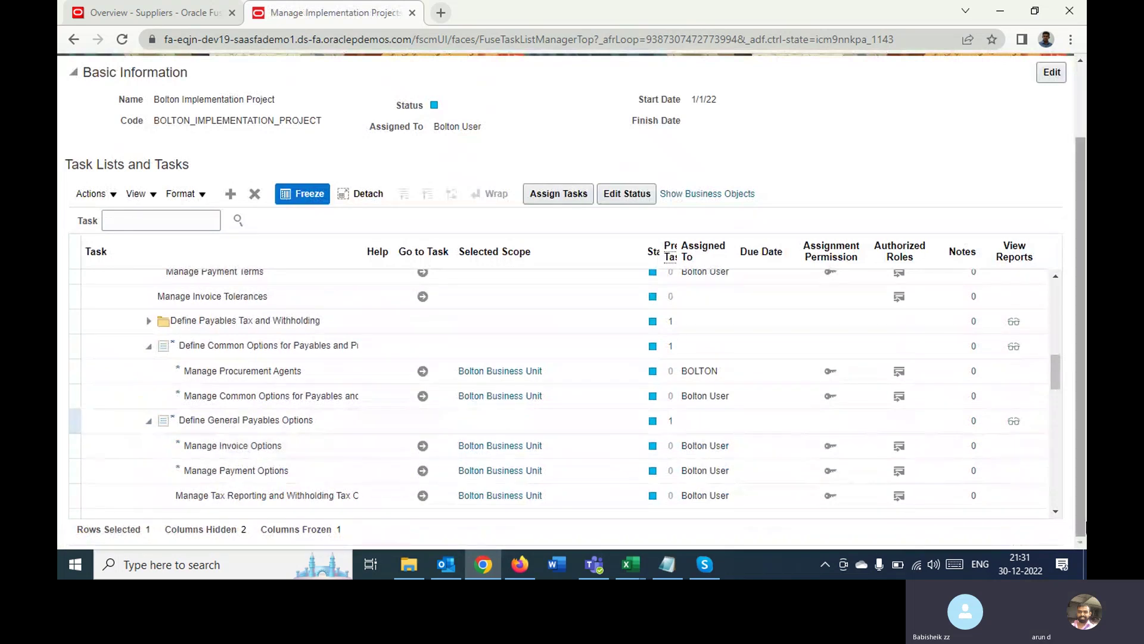
Expand Define Payables Configuration and Define Payment Options, revealing Manage Interest Rates and Manage Bank Charges
{"action": "left_click", "coordinate": [1056, 510]}
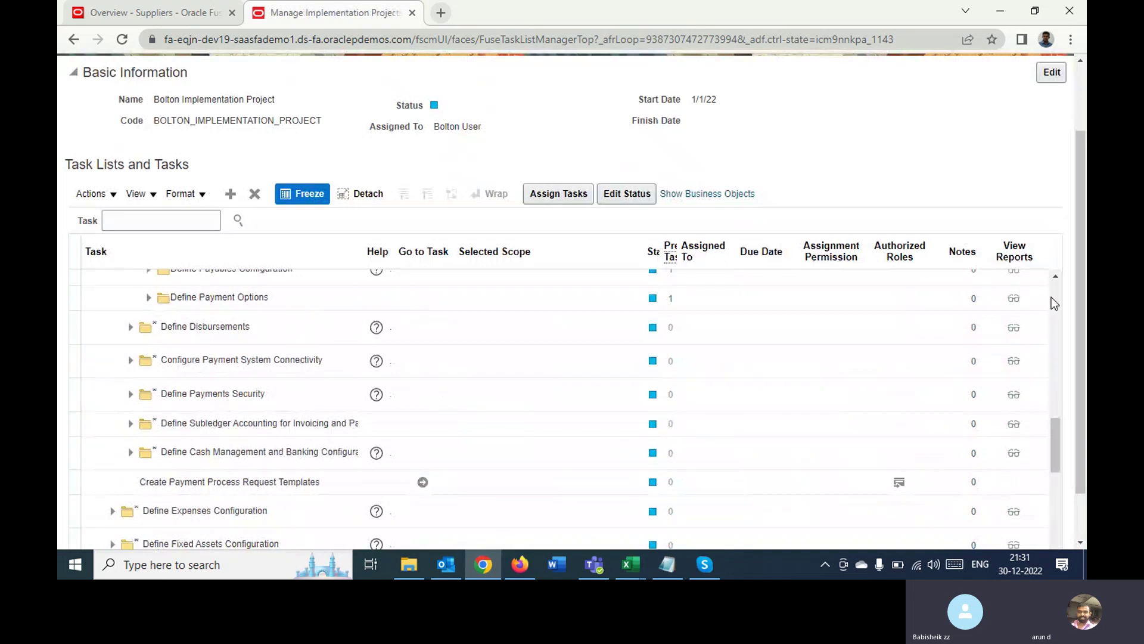
{"action": "left_click", "coordinate": [1054, 276]}
{"action": "left_click", "coordinate": [1055, 276]}
{"action": "left_click", "coordinate": [1055, 276]}
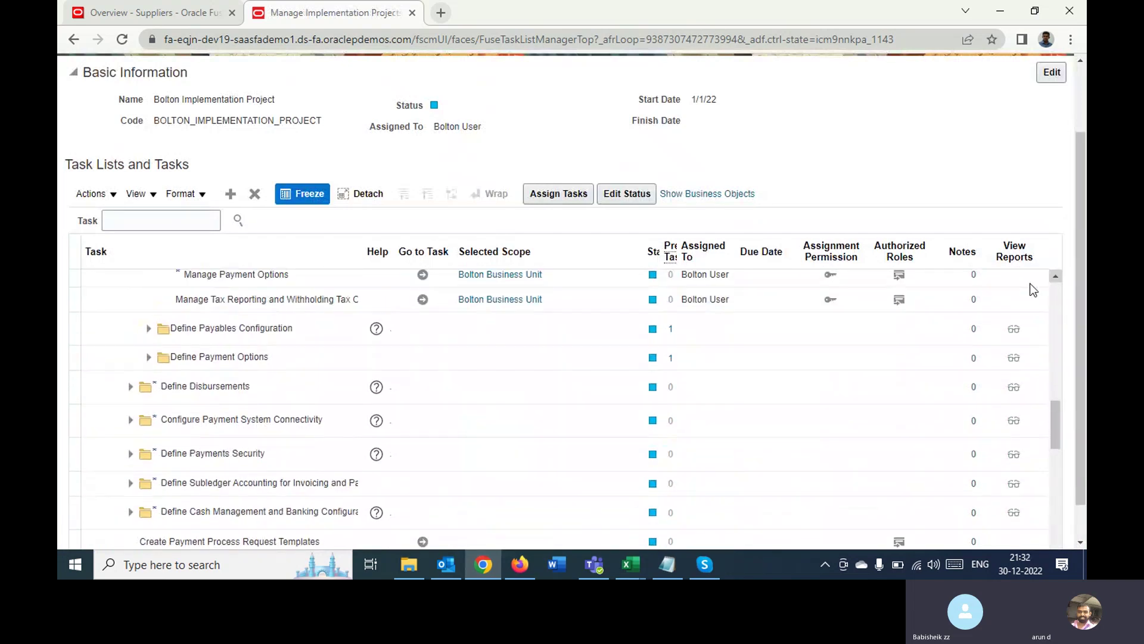
{"action": "left_click", "coordinate": [147, 331]}
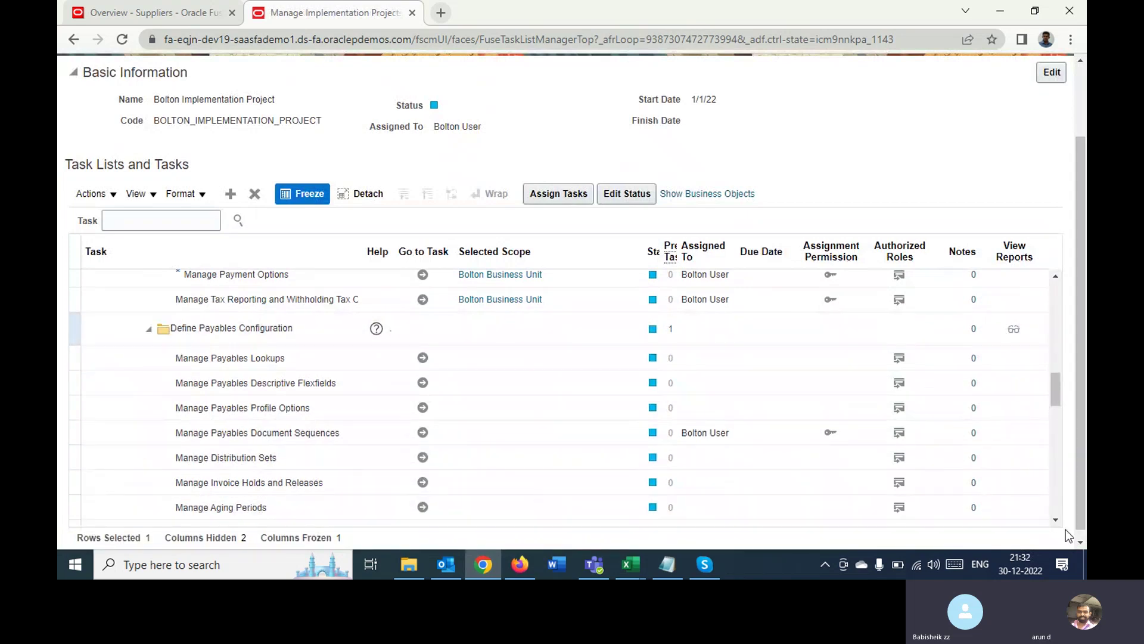
{"action": "scroll", "coordinate": [1057, 521], "scroll_direction": "down", "scroll_amount": 1}
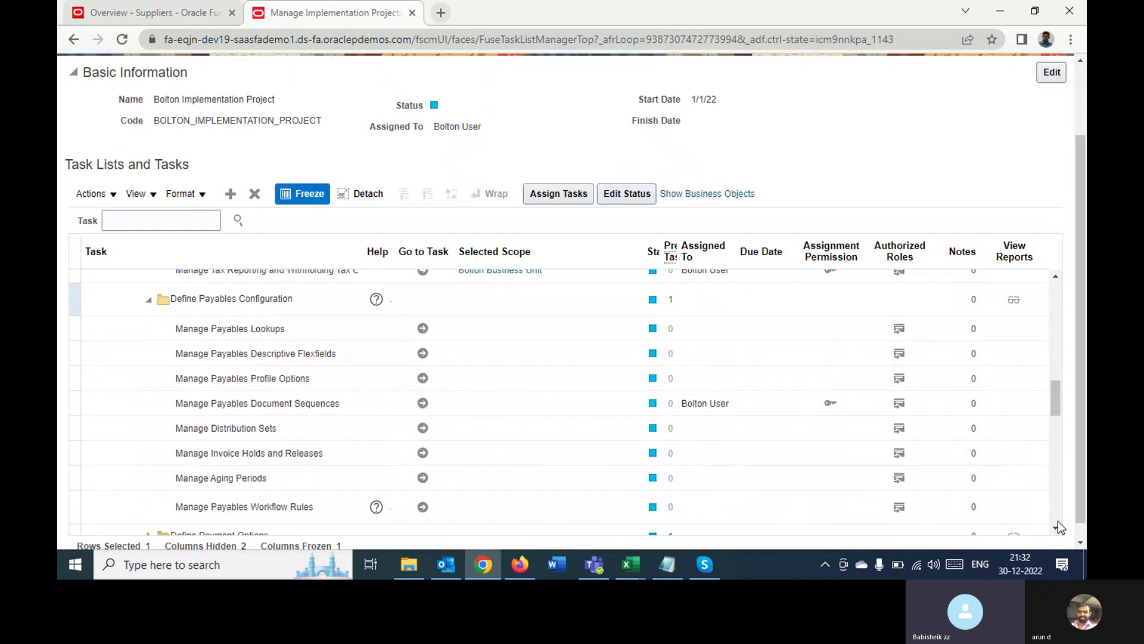
{"action": "scroll", "coordinate": [1058, 521], "scroll_direction": "down", "scroll_amount": 4}
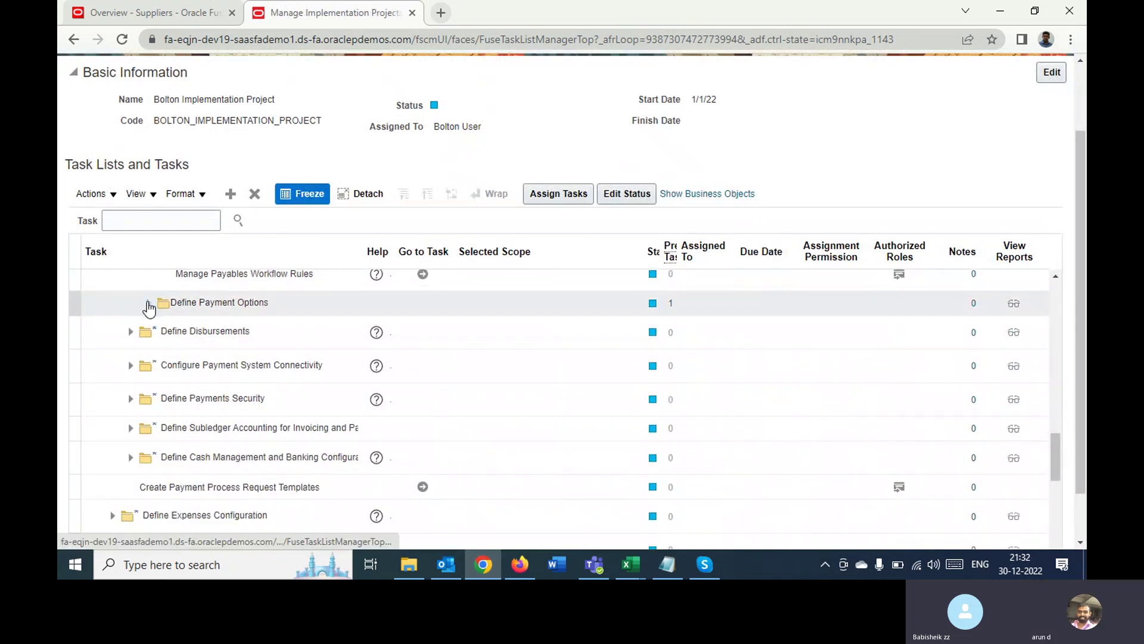
{"action": "left_click", "coordinate": [149, 304]}
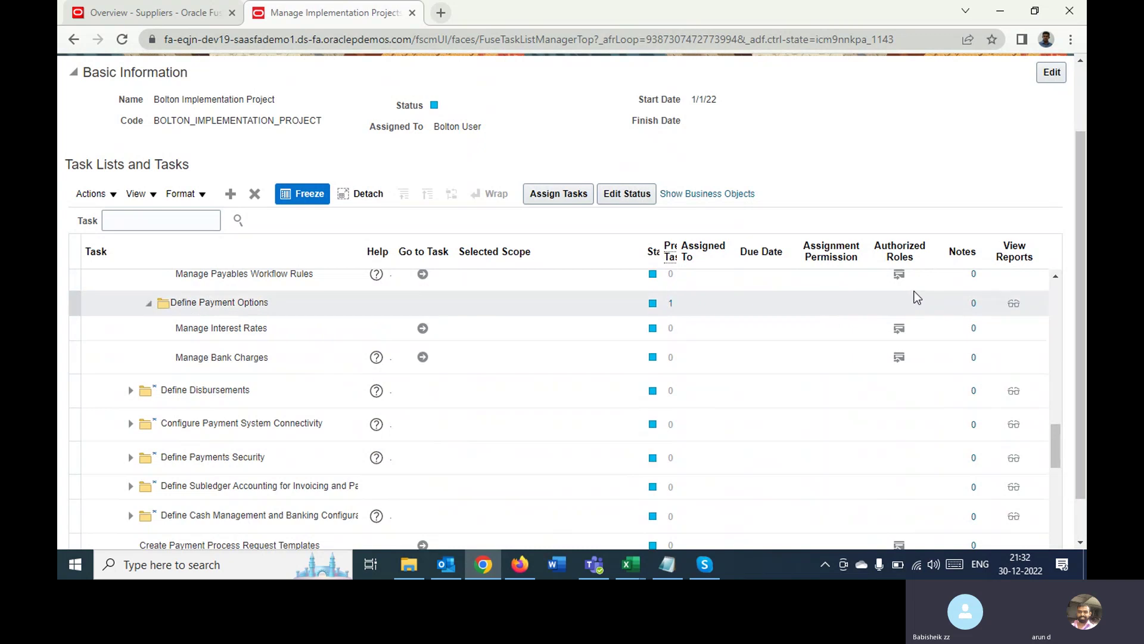
{"action": "left_click", "coordinate": [1058, 277]}
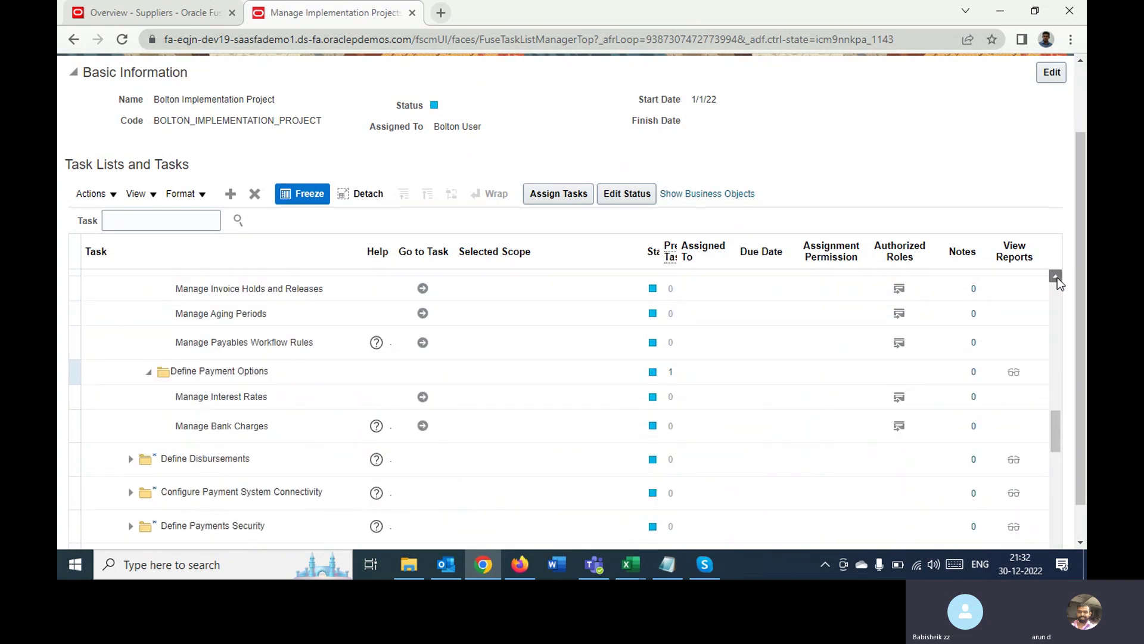
{"action": "left_click", "coordinate": [1057, 277]}
{"action": "left_click", "coordinate": [1058, 278]}
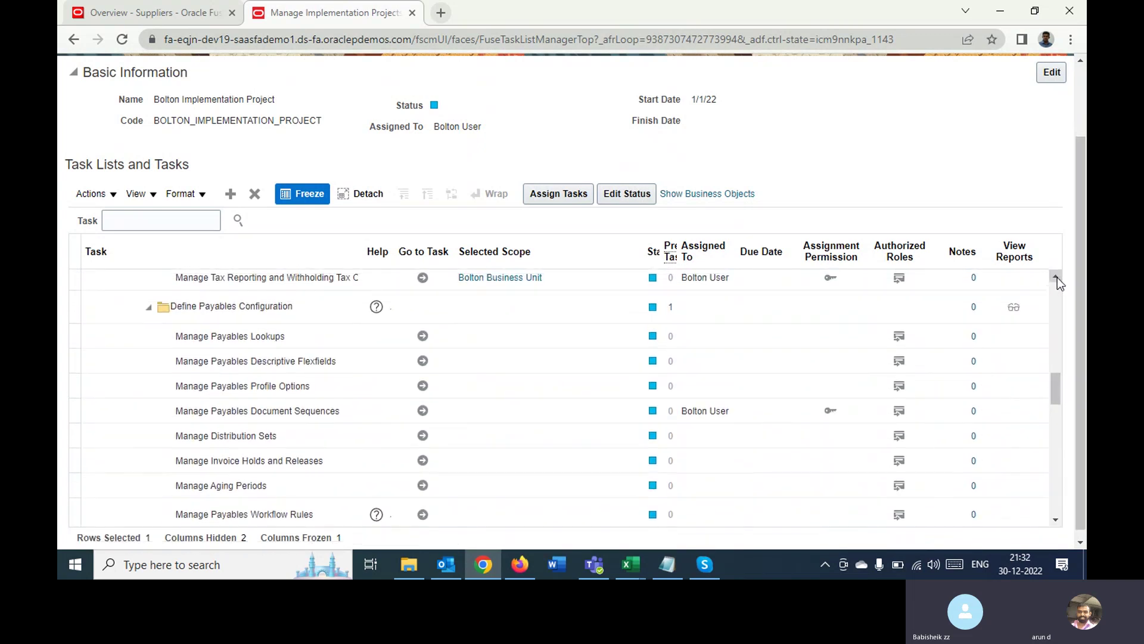
{"action": "left_click", "coordinate": [1057, 278]}
{"action": "left_click", "coordinate": [1057, 277]}
{"action": "left_click", "coordinate": [1057, 277]}
{"action": "left_click", "coordinate": [1057, 277]}
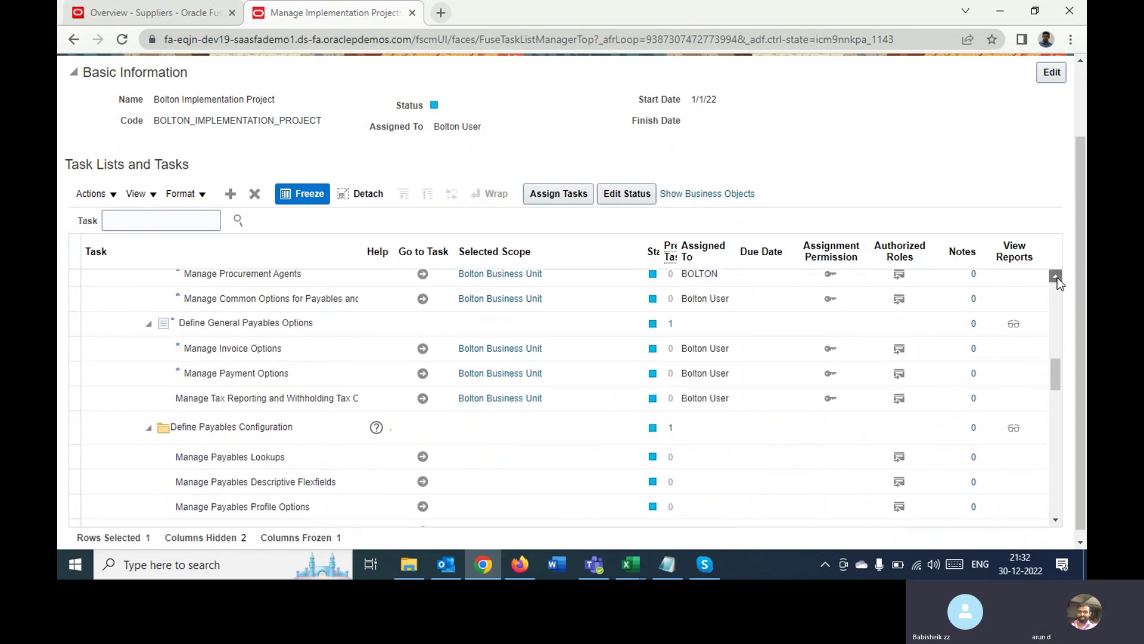
{"action": "left_click", "coordinate": [1057, 277]}
{"action": "left_click", "coordinate": [1057, 278]}
{"action": "left_click", "coordinate": [1057, 277]}
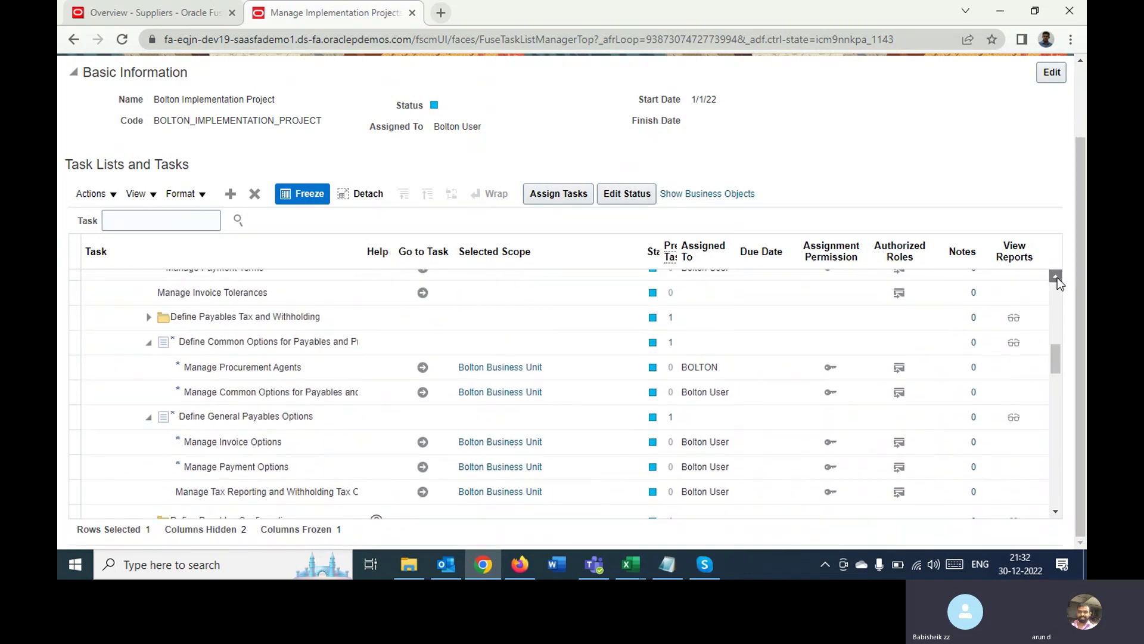
{"action": "left_click", "coordinate": [1057, 277]}
{"action": "left_click", "coordinate": [1057, 277]}
{"action": "left_click", "coordinate": [1057, 277]}
{"action": "left_click", "coordinate": [1057, 277]}
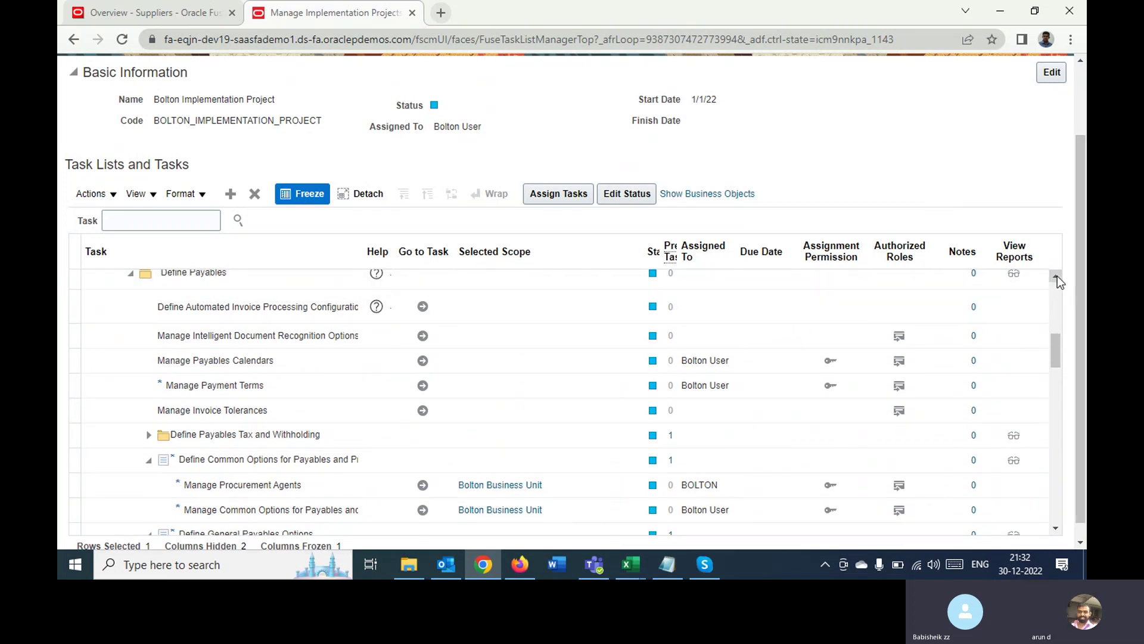
{"action": "left_click", "coordinate": [1056, 277]}
{"action": "left_click", "coordinate": [1056, 277]}
{"action": "left_click", "coordinate": [1056, 277]}
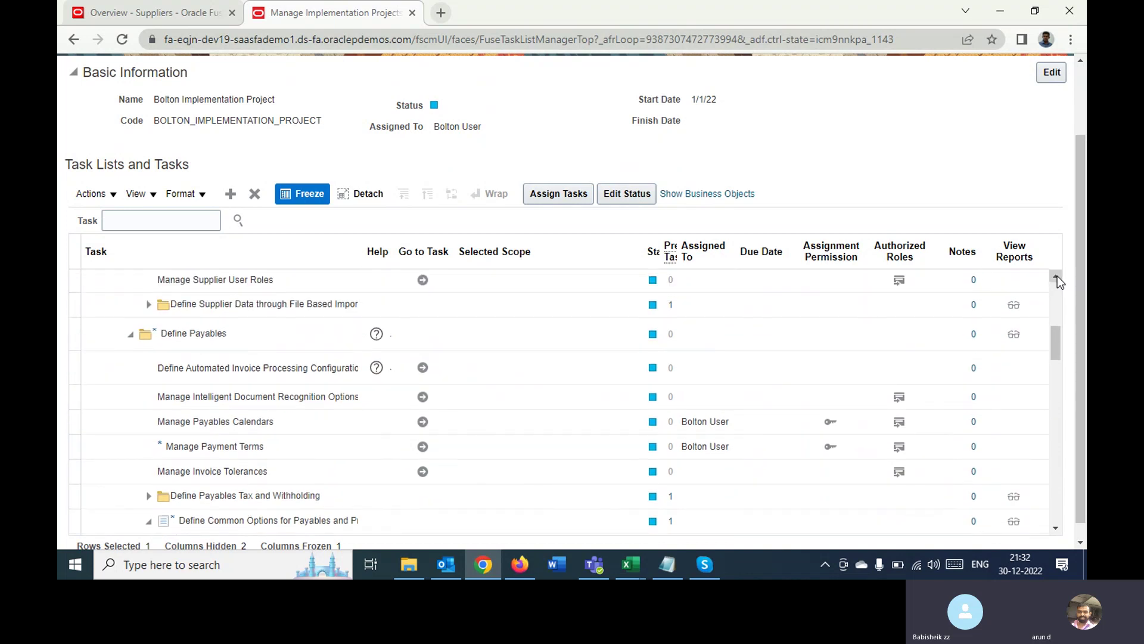
{"action": "left_click", "coordinate": [1056, 277]}
{"action": "left_click", "coordinate": [1056, 277]}
{"action": "left_click", "coordinate": [1056, 277]}
{"action": "left_click", "coordinate": [1055, 277]}
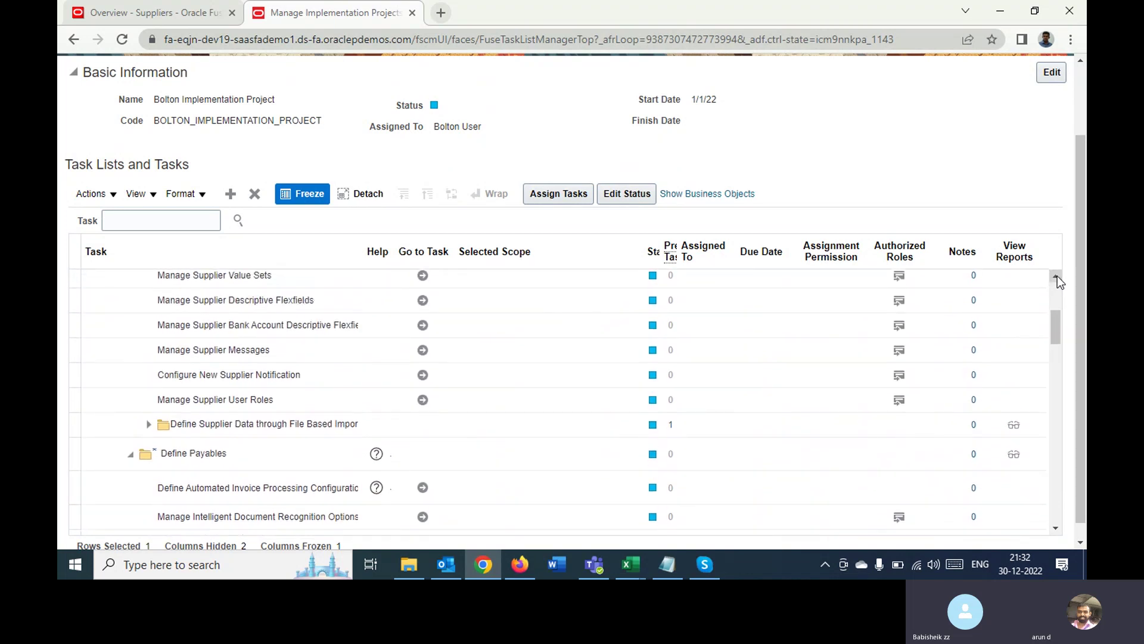
{"action": "left_click", "coordinate": [1055, 277]}
{"action": "left_click", "coordinate": [1056, 277]}
{"action": "left_click", "coordinate": [1056, 277]}
{"action": "left_click", "coordinate": [1056, 277]}
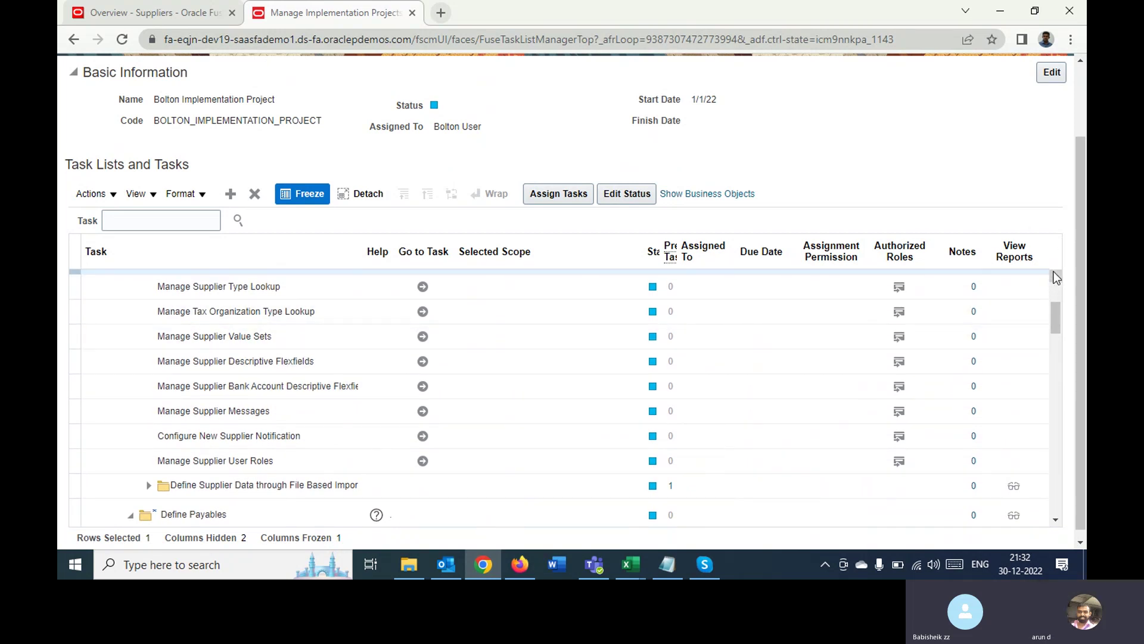
{"action": "left_click", "coordinate": [1053, 272]}
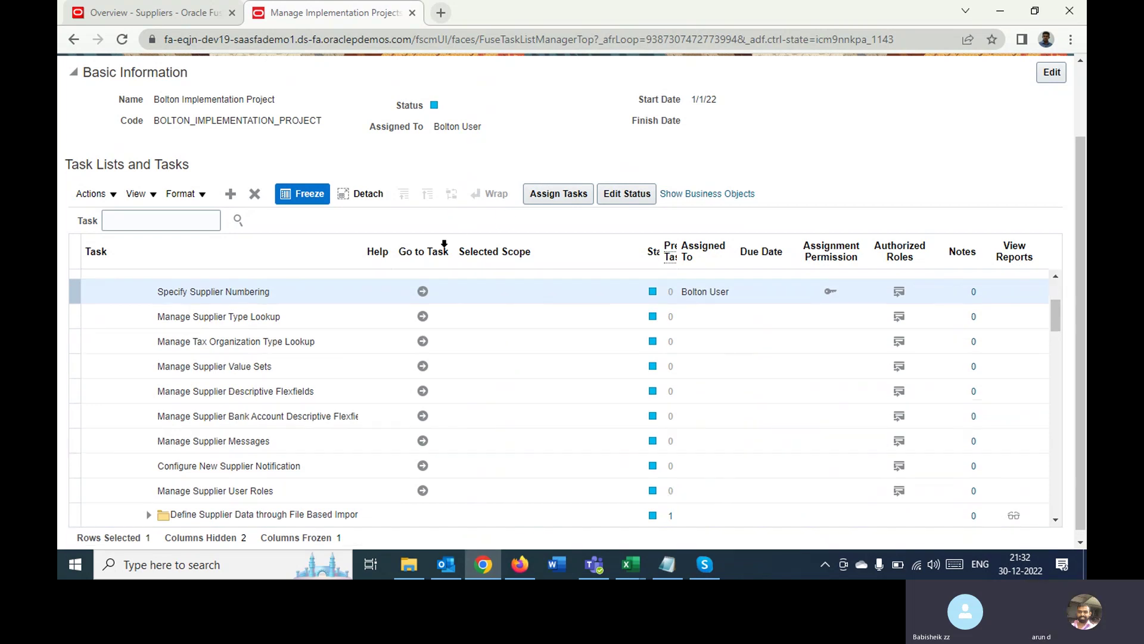
In Specify Supplier Numbering, try saving Next Supplier Number 10003, then 10010, both rejected as duplicates
{"action": "left_click", "coordinate": [421, 289]}
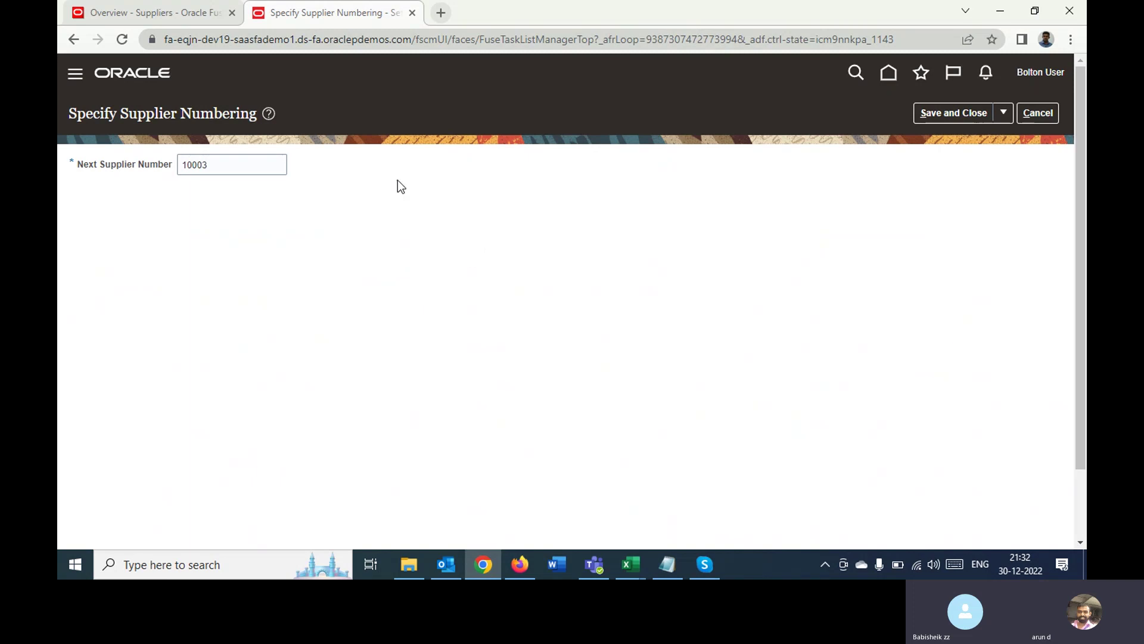
{"action": "left_click", "coordinate": [941, 111]}
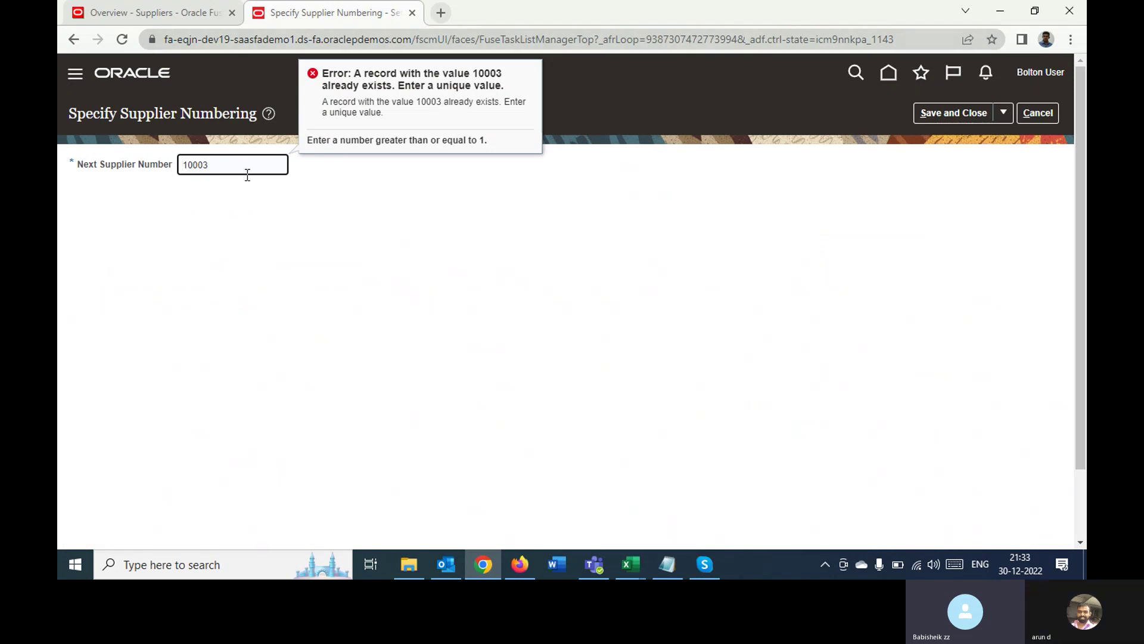
{"action": "key", "text": "BackSpace"}
{"action": "key", "text": "BackSpace"}
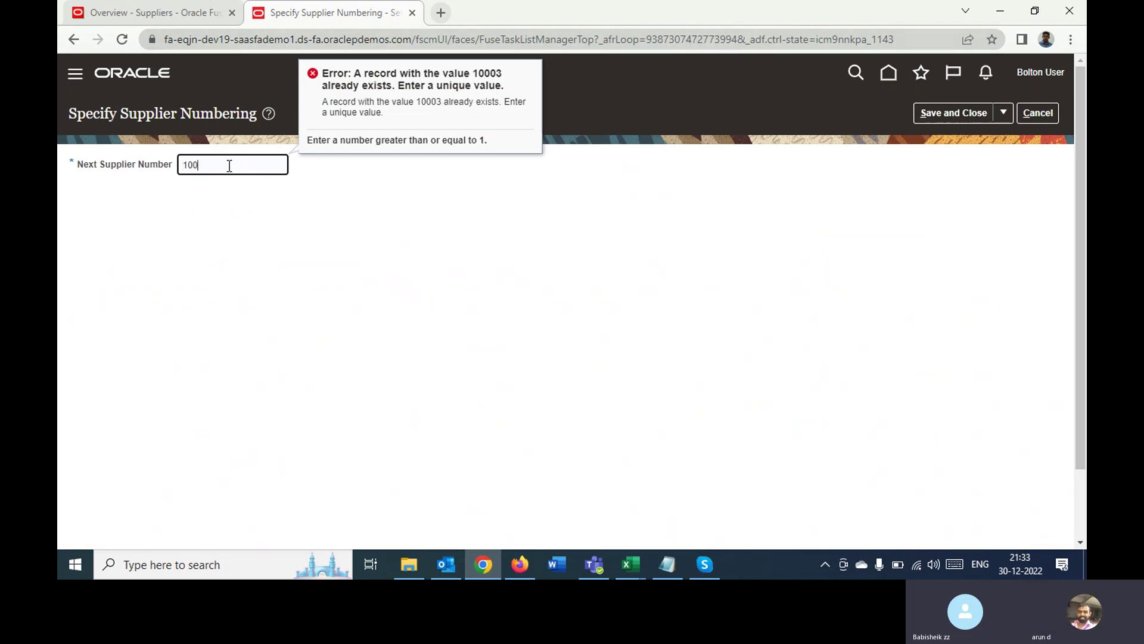
{"action": "type", "text": "10"}
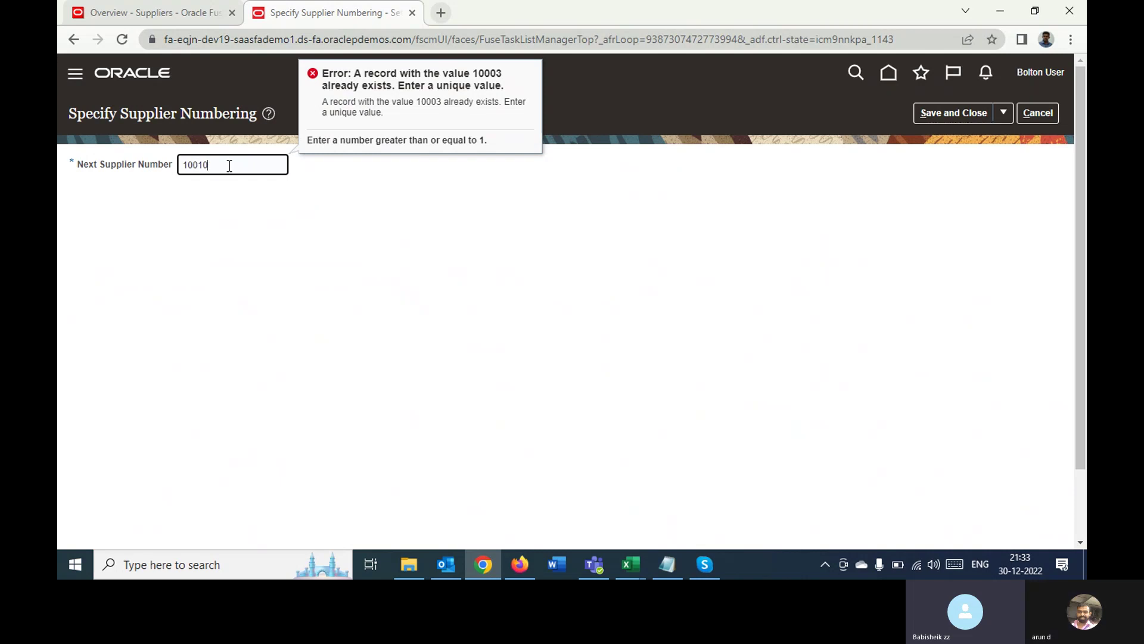
{"action": "left_click", "coordinate": [934, 113]}
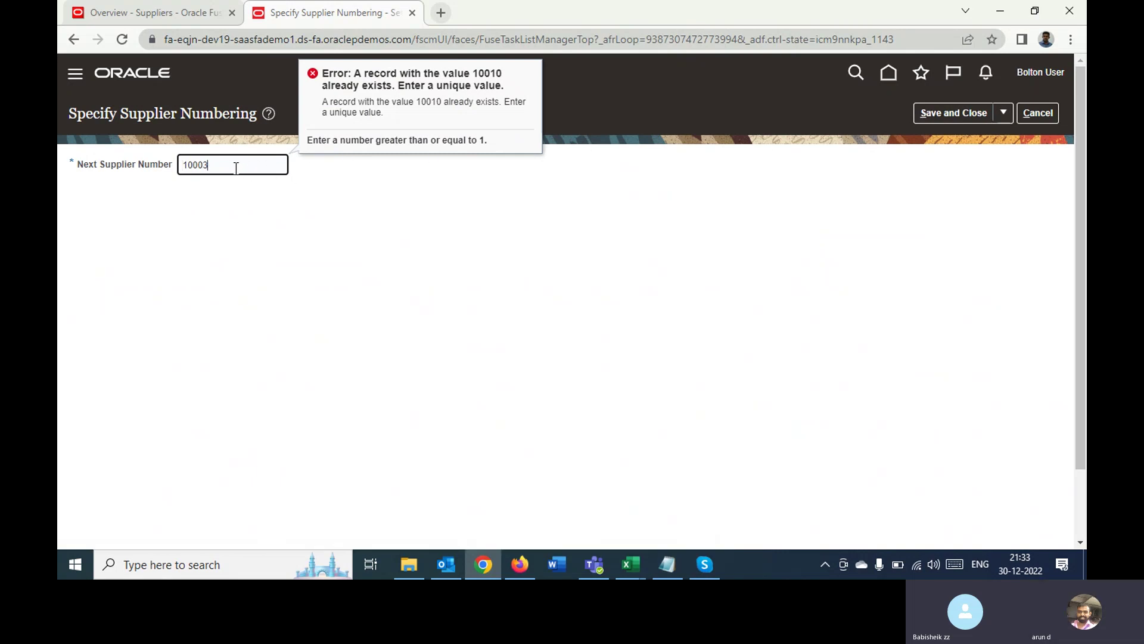
Change the Next Supplier Number to 90001 and save and close
{"action": "key", "text": "BackSpace"}
{"action": "key", "text": "BackSpace"}
{"action": "key", "text": "BackSpace"}
{"action": "key", "text": "BackSpace"}
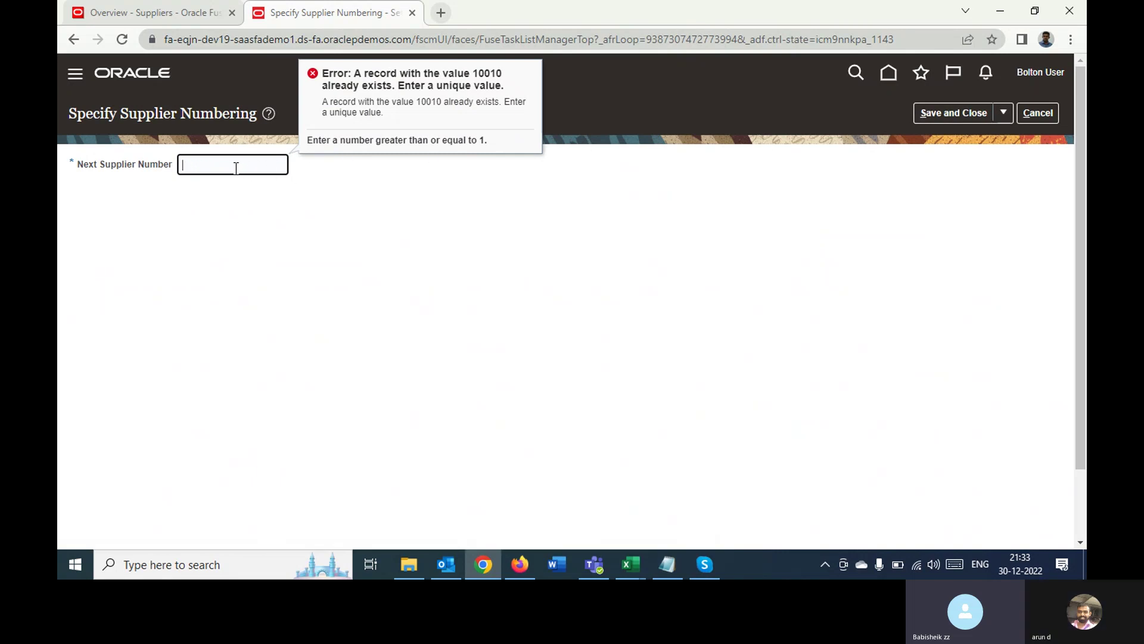
{"action": "type", "text": "90001"}
{"action": "left_click", "coordinate": [946, 109]}
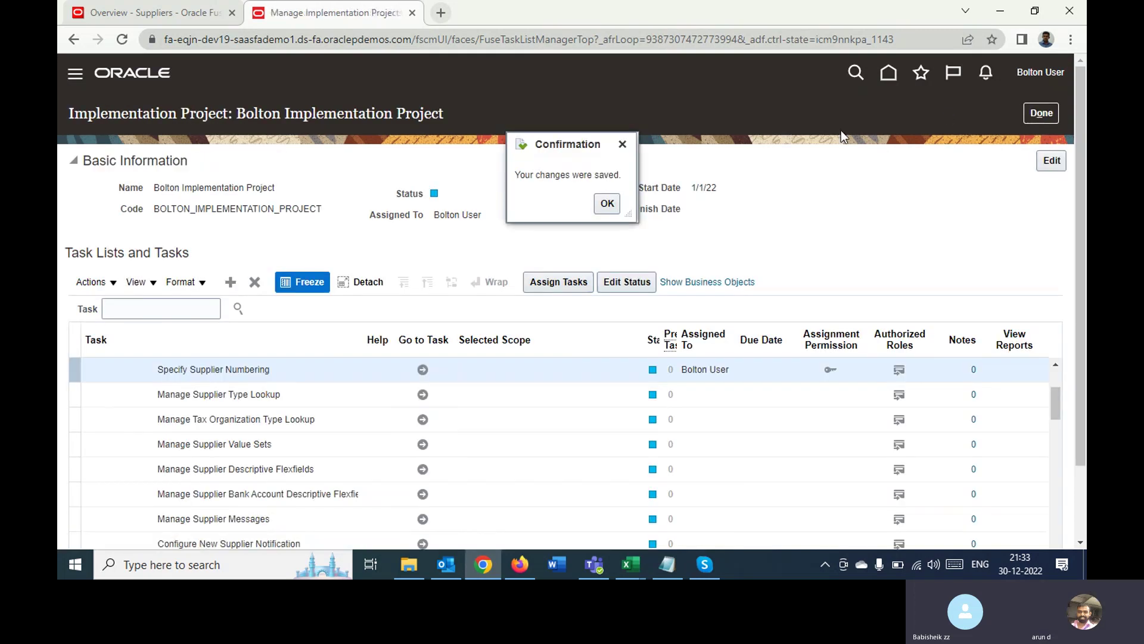
Dismiss the saved confirmation and resubmit supplier DHL from the Overview - Suppliers Create Supplier dialog
{"action": "left_click", "coordinate": [606, 203]}
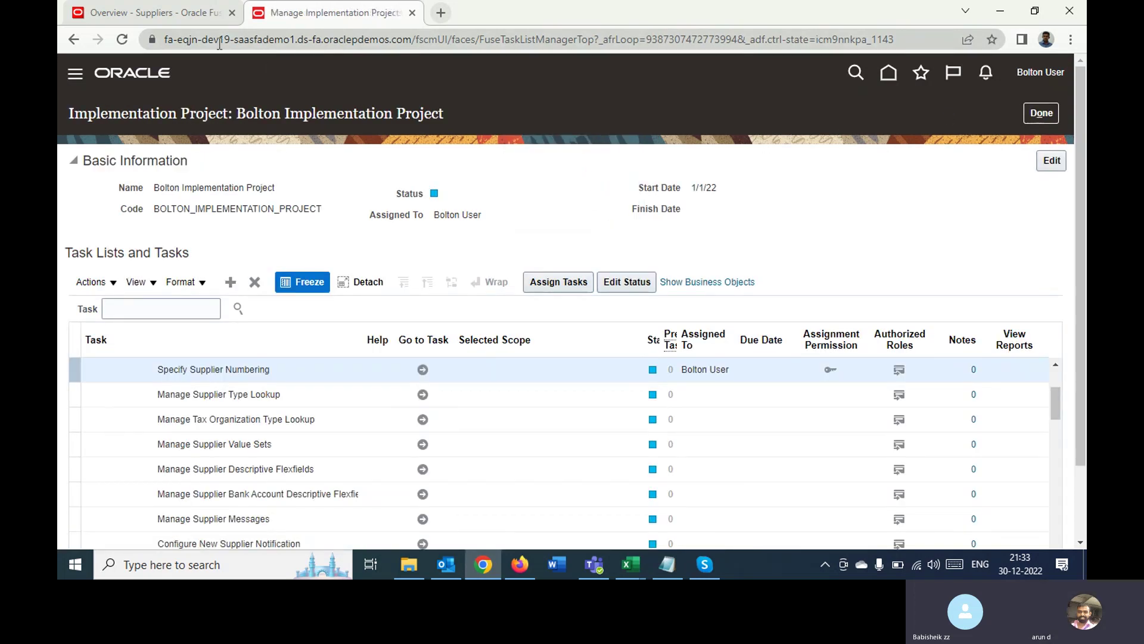
{"action": "left_click", "coordinate": [160, 13]}
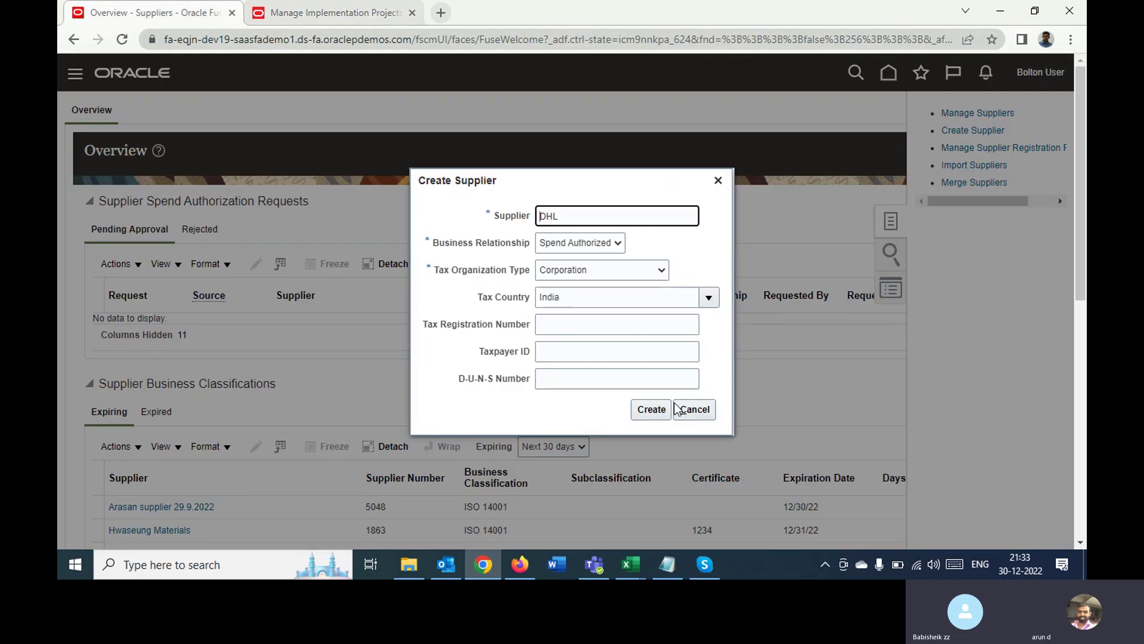
{"action": "left_click", "coordinate": [650, 409]}
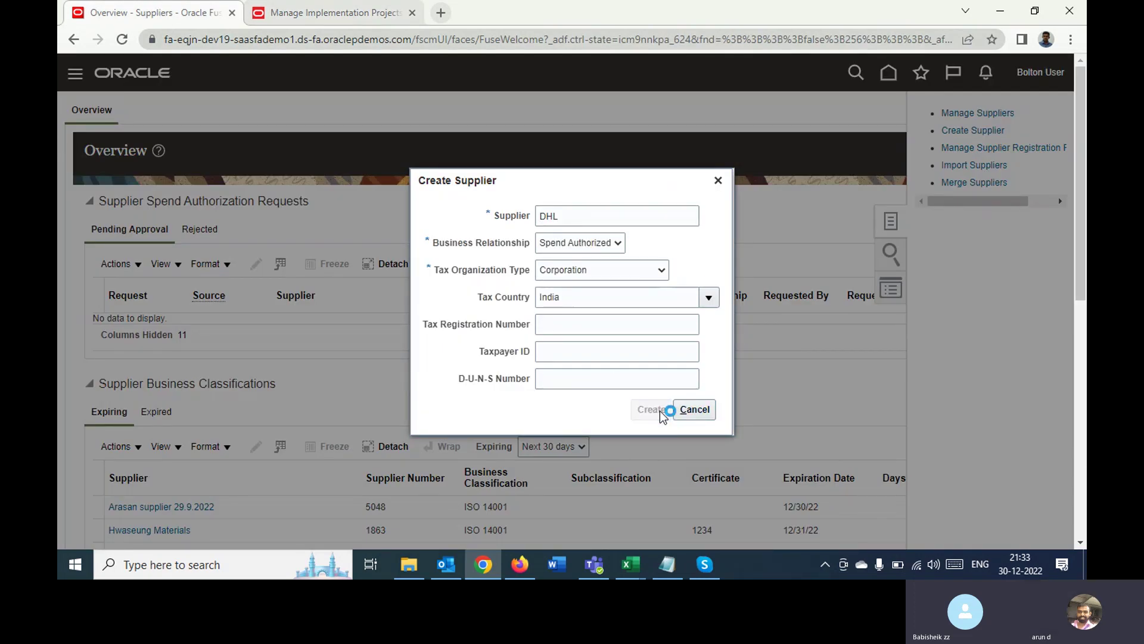
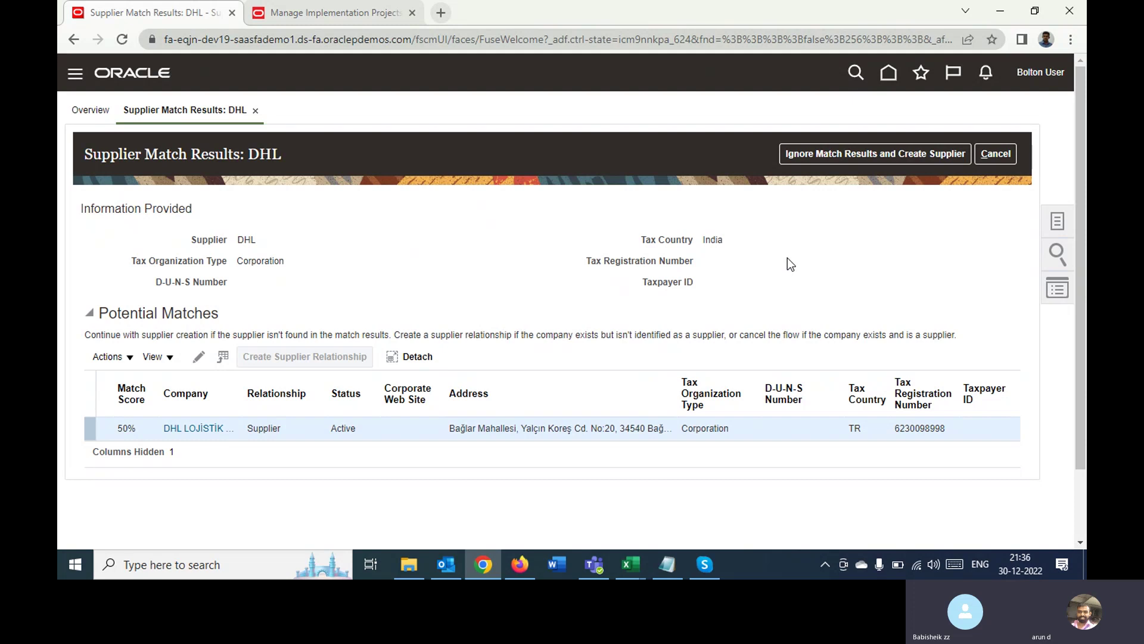
Skip the potential match to create DHL as a new supplier and review its Manual-source profile
{"action": "double_click", "coordinate": [254, 155]}
{"action": "double_click", "coordinate": [246, 240]}
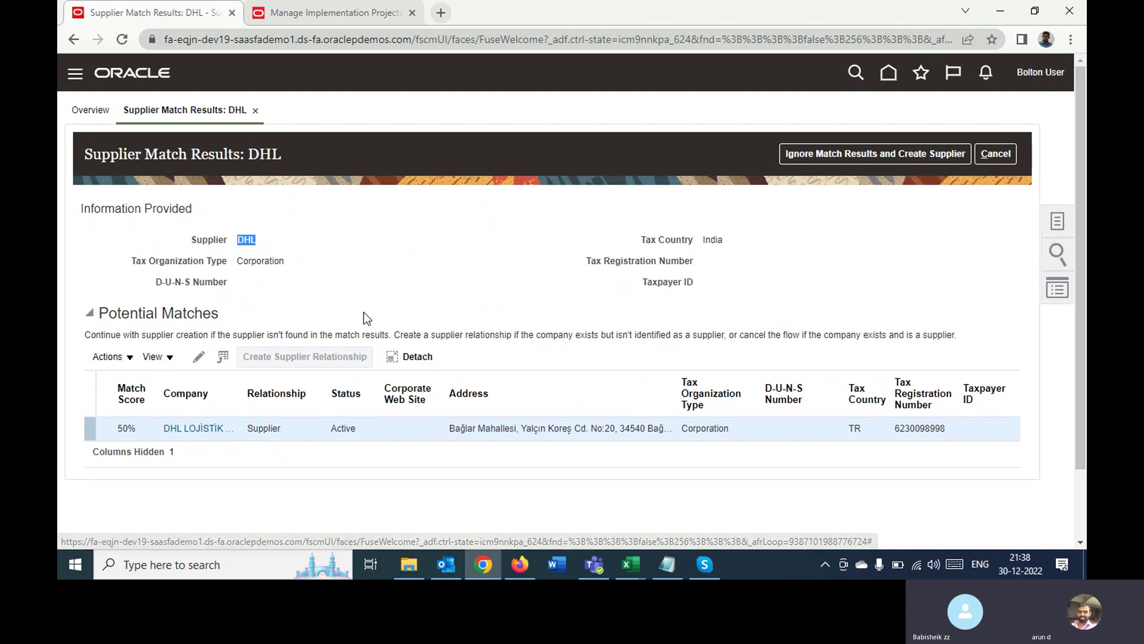
{"action": "left_click", "coordinate": [402, 286]}
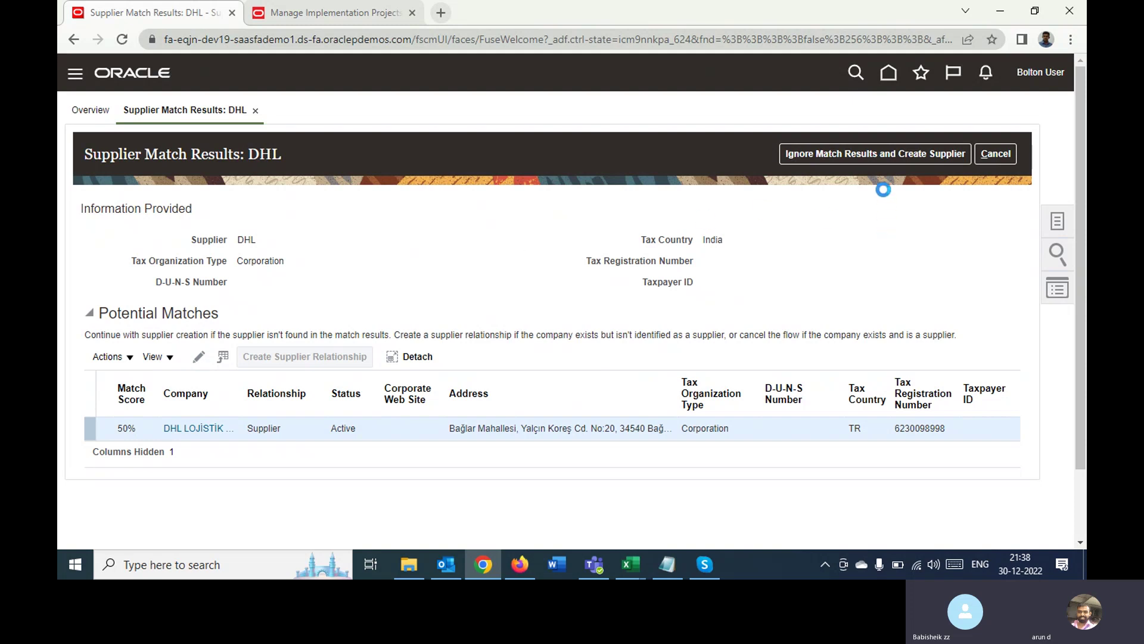
{"action": "left_click", "coordinate": [846, 157]}
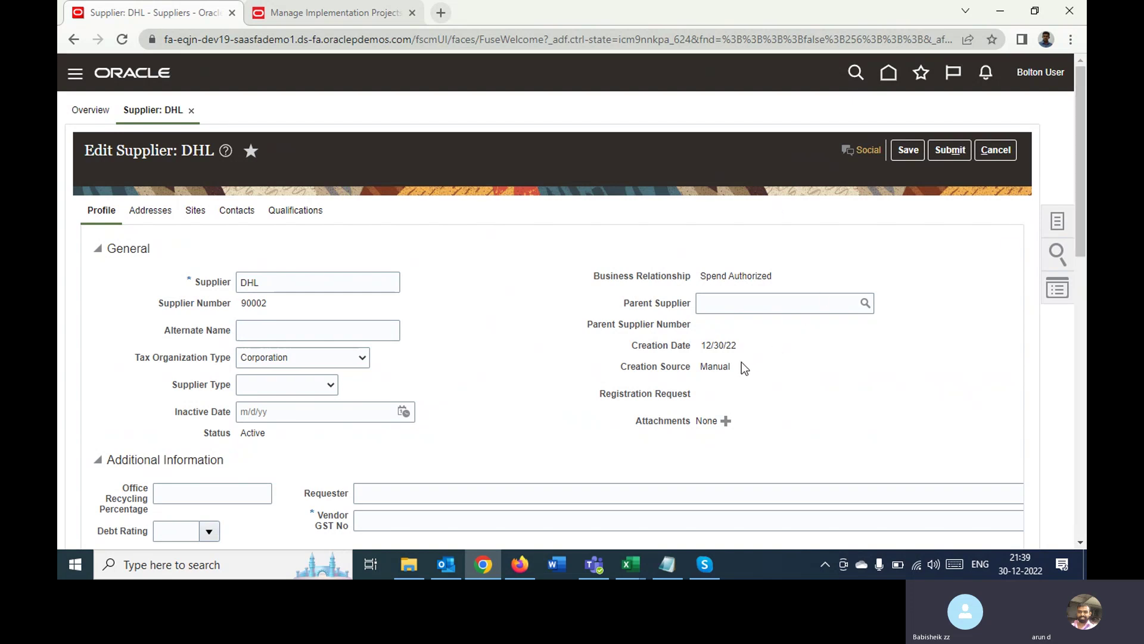
{"action": "double_click", "coordinate": [721, 367]}
{"action": "left_click", "coordinate": [780, 371]}
{"action": "left_click", "coordinate": [719, 305]}
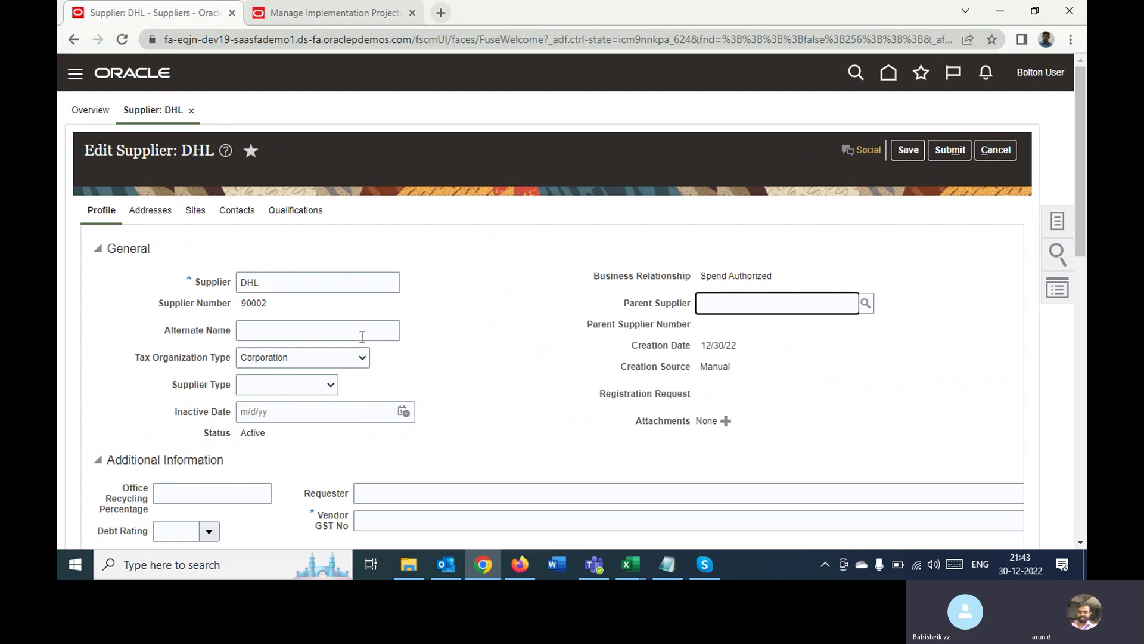
Choose Supplier from the Supplier Type list for DHL
{"action": "left_click", "coordinate": [275, 385]}
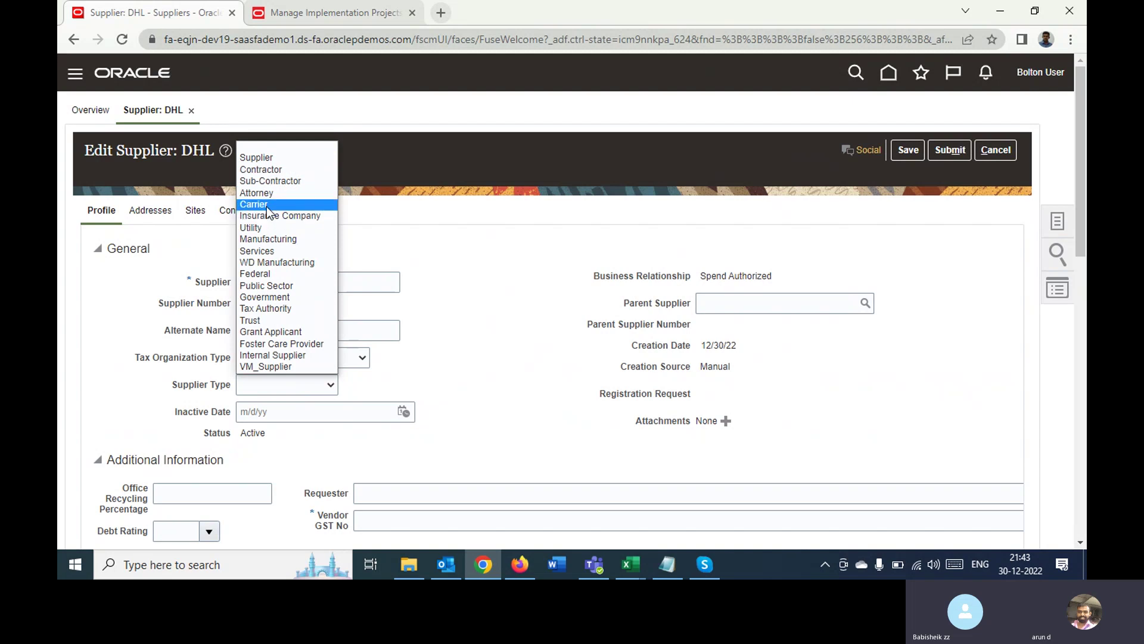
{"action": "left_click", "coordinate": [277, 158]}
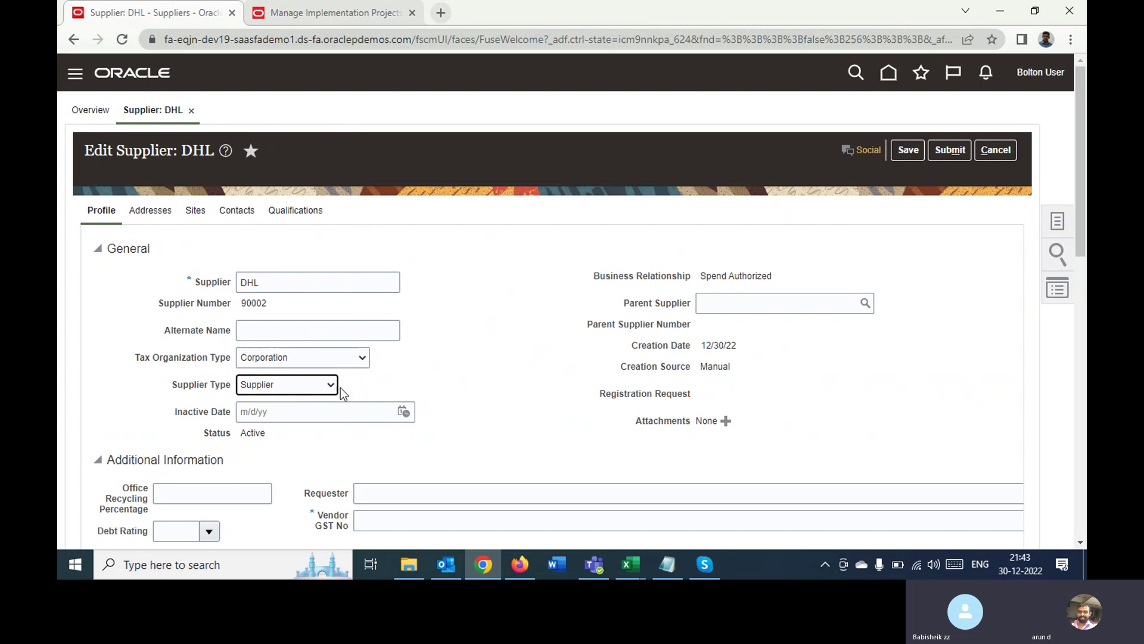
{"action": "left_click", "coordinate": [532, 374]}
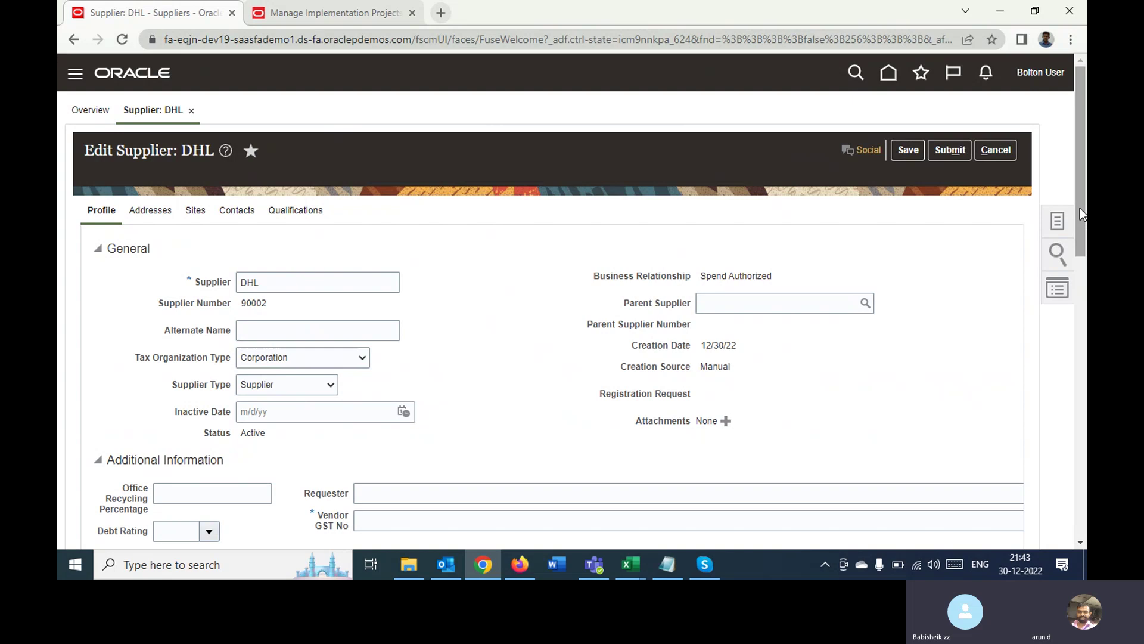
Scroll down to Additional Information and place the cursor in the empty Vendor GST No field
{"action": "left_click_drag", "start_coordinate": [1079, 208], "coordinate": [1068, 238]}
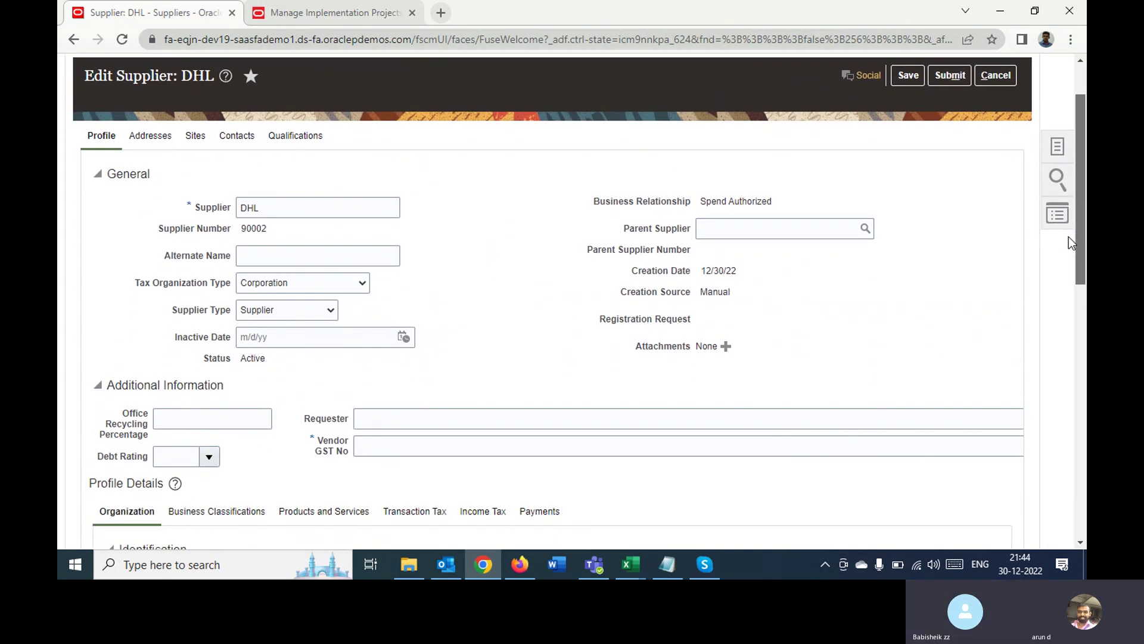
{"action": "left_click_drag", "start_coordinate": [1068, 237], "coordinate": [1077, 262]}
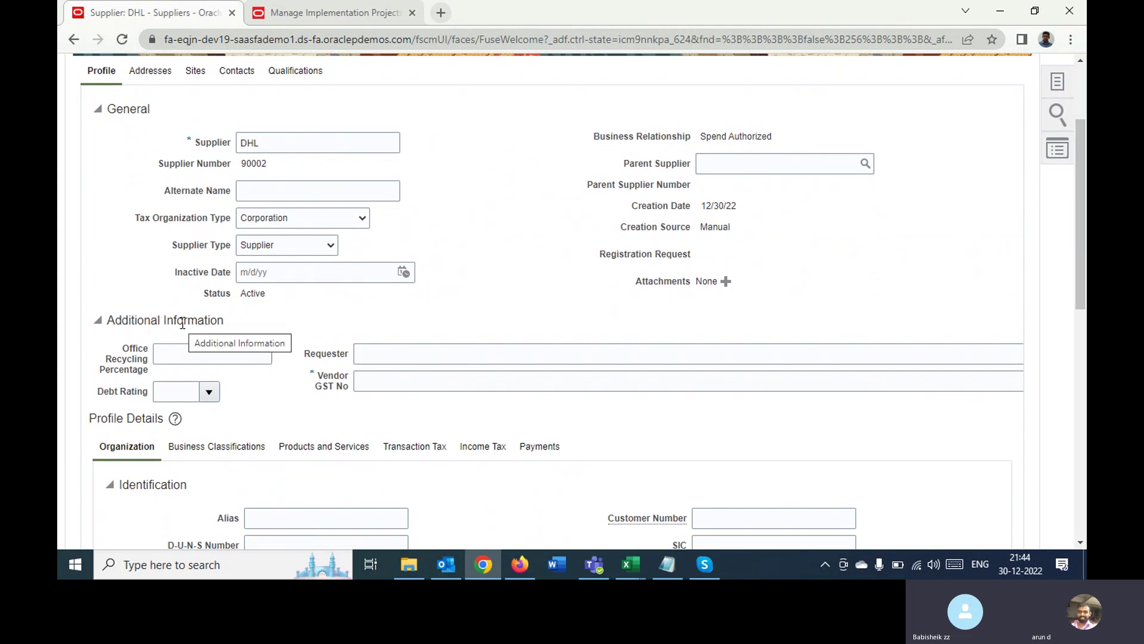
{"action": "left_click", "coordinate": [479, 377]}
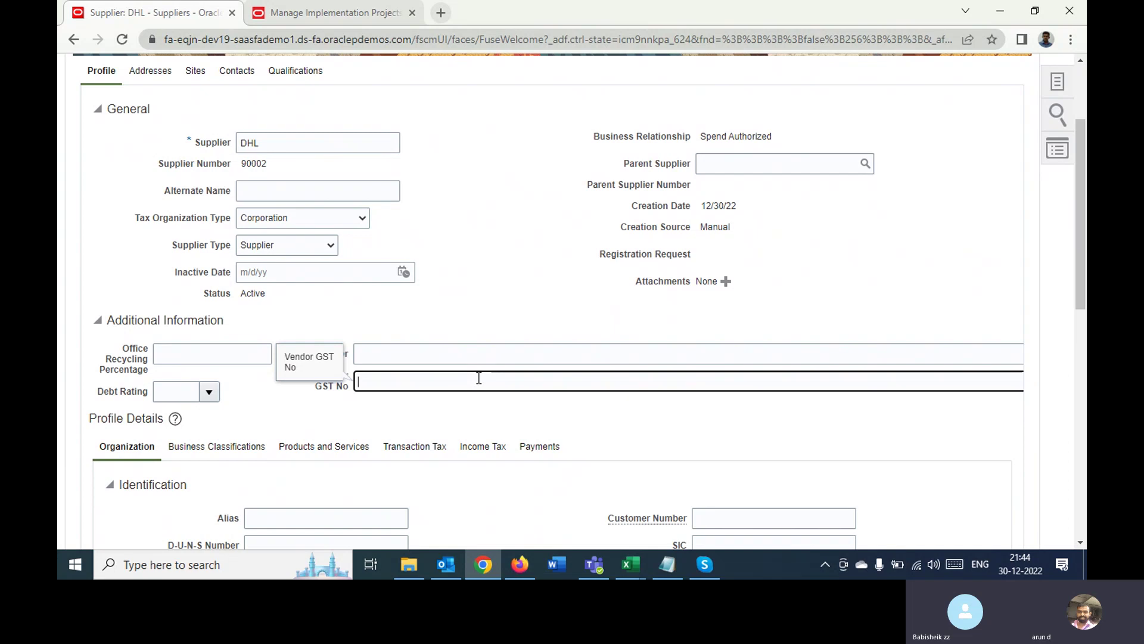
{"action": "left_click", "coordinate": [477, 320]}
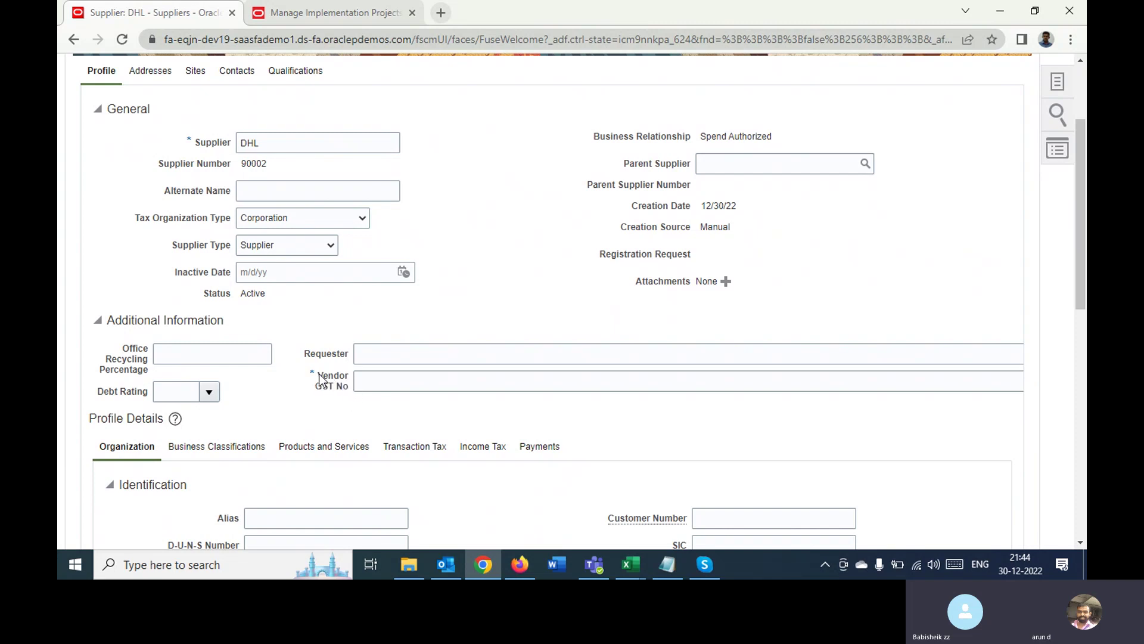
{"action": "left_click", "coordinate": [396, 381]}
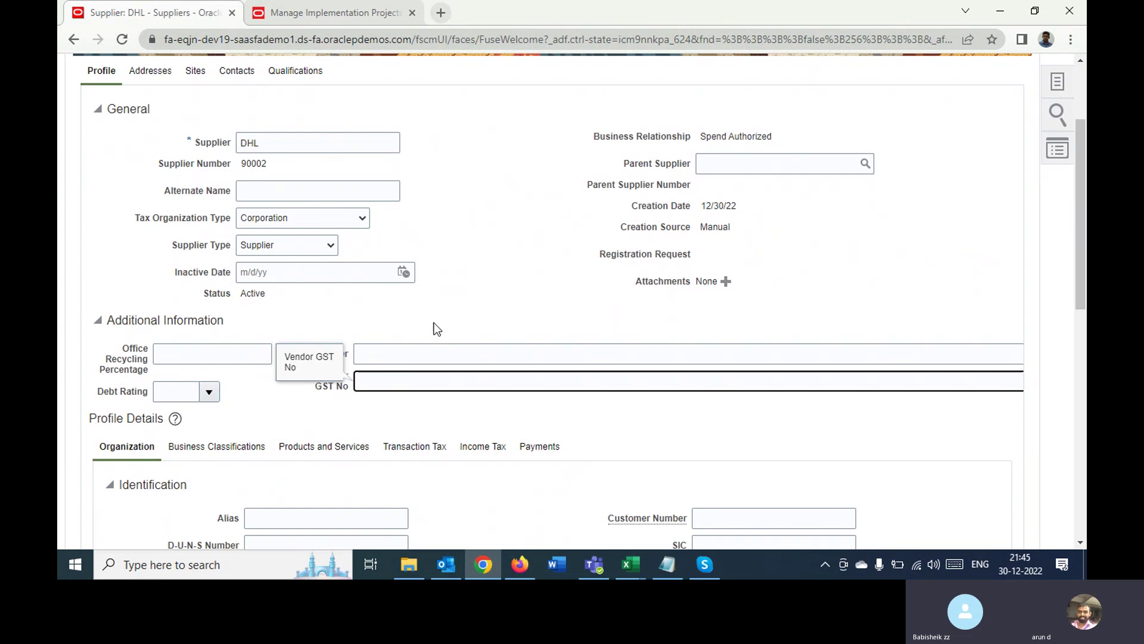
{"action": "left_click", "coordinate": [455, 317]}
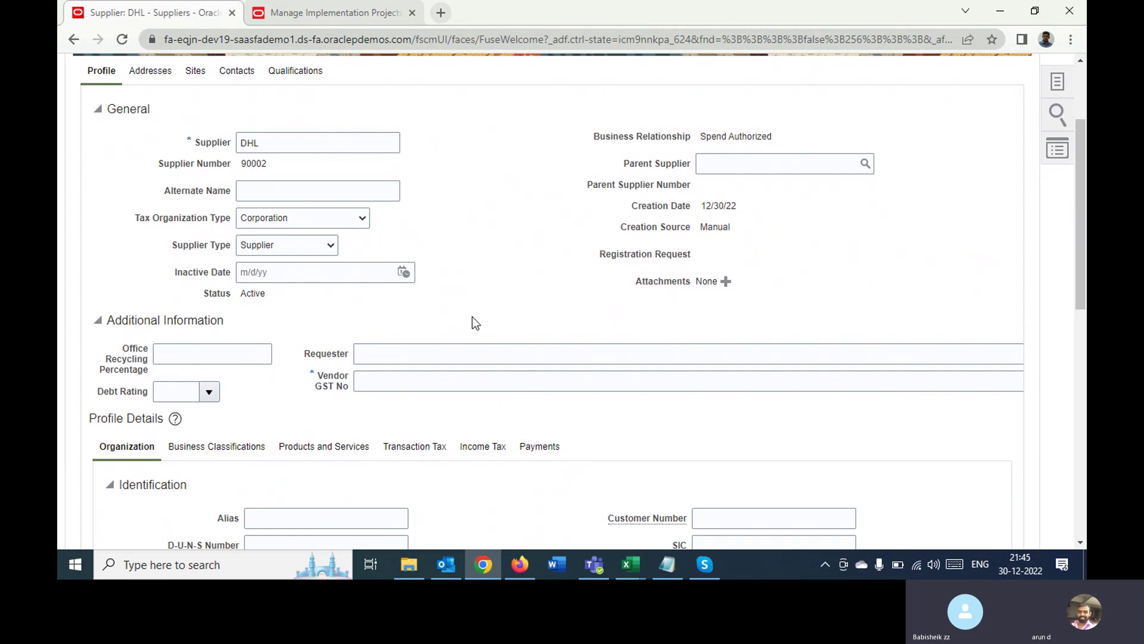
{"action": "left_click", "coordinate": [374, 384]}
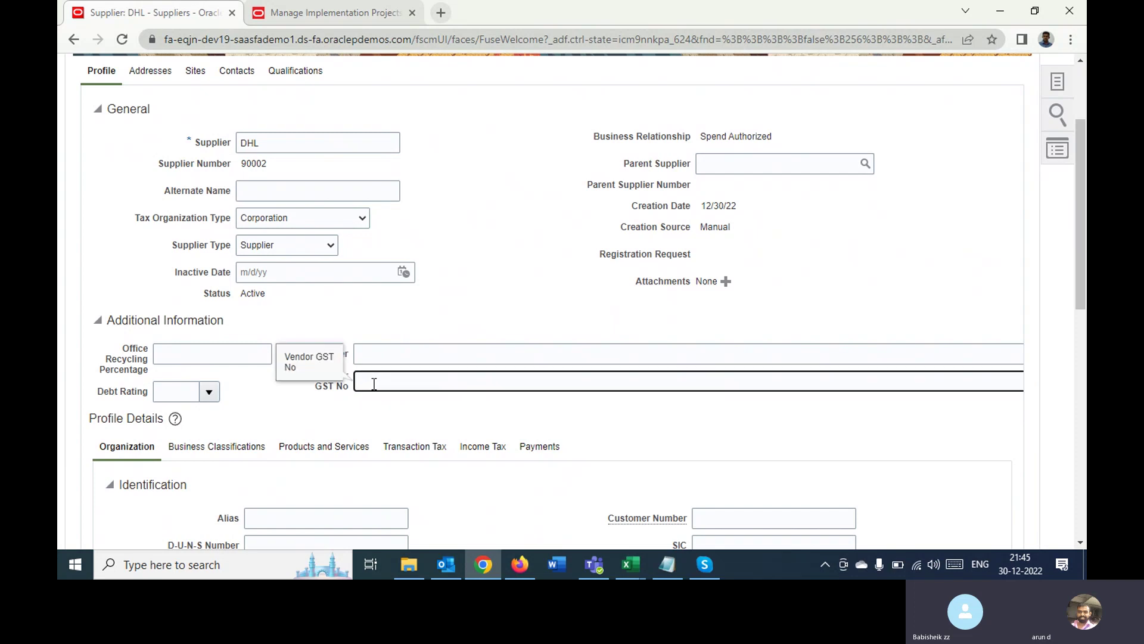
{"action": "left_click", "coordinate": [915, 272]}
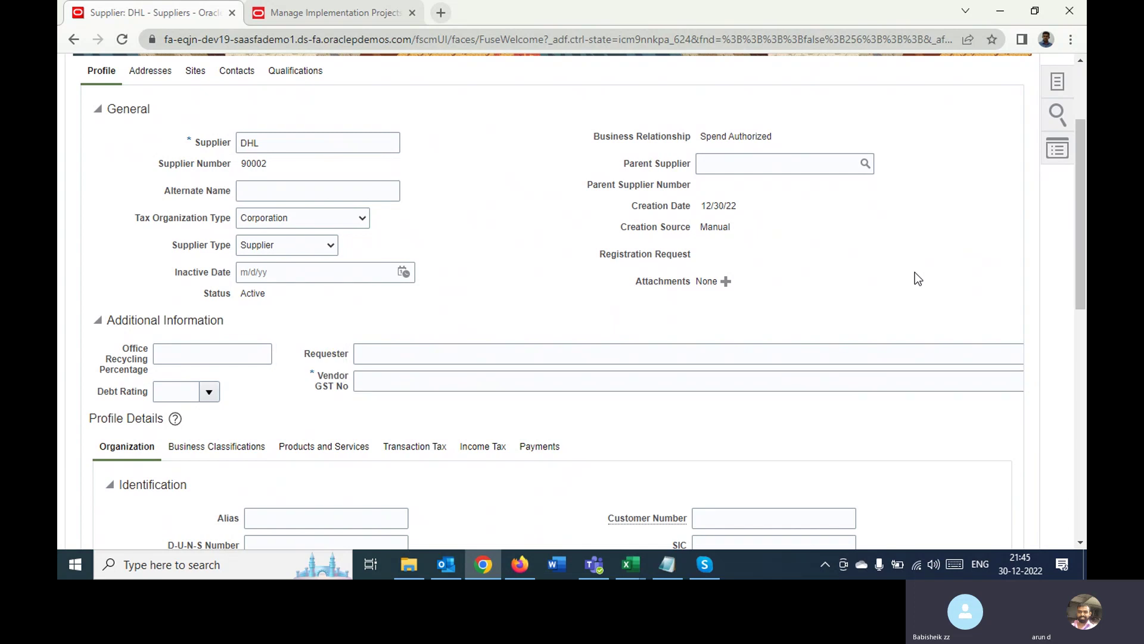
{"action": "left_click", "coordinate": [326, 376]}
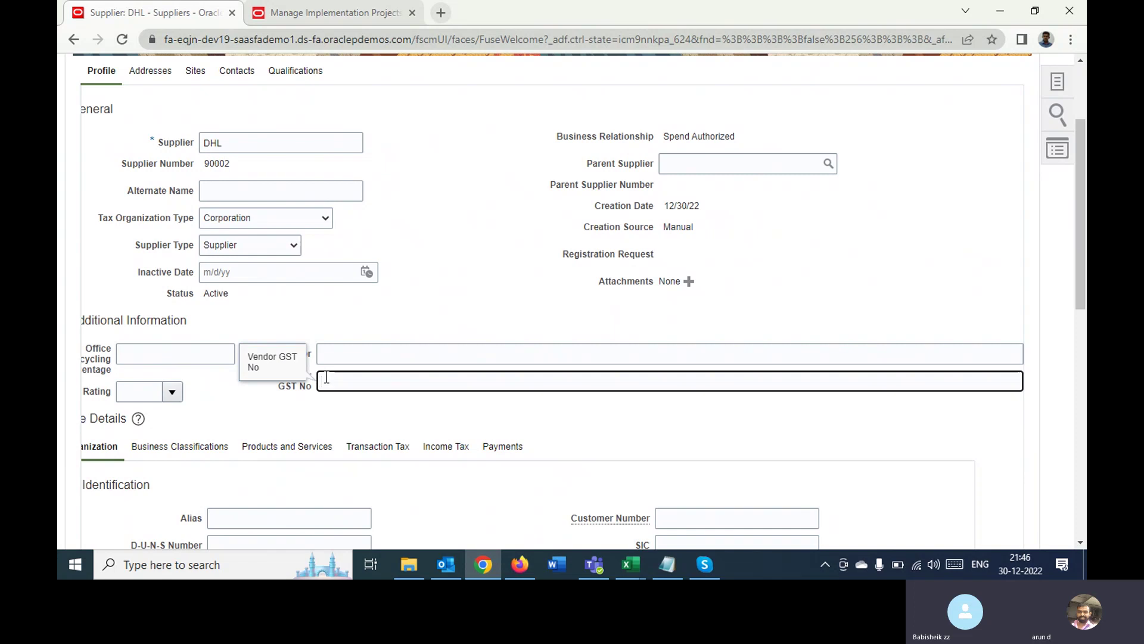
{"action": "left_click", "coordinate": [452, 297]}
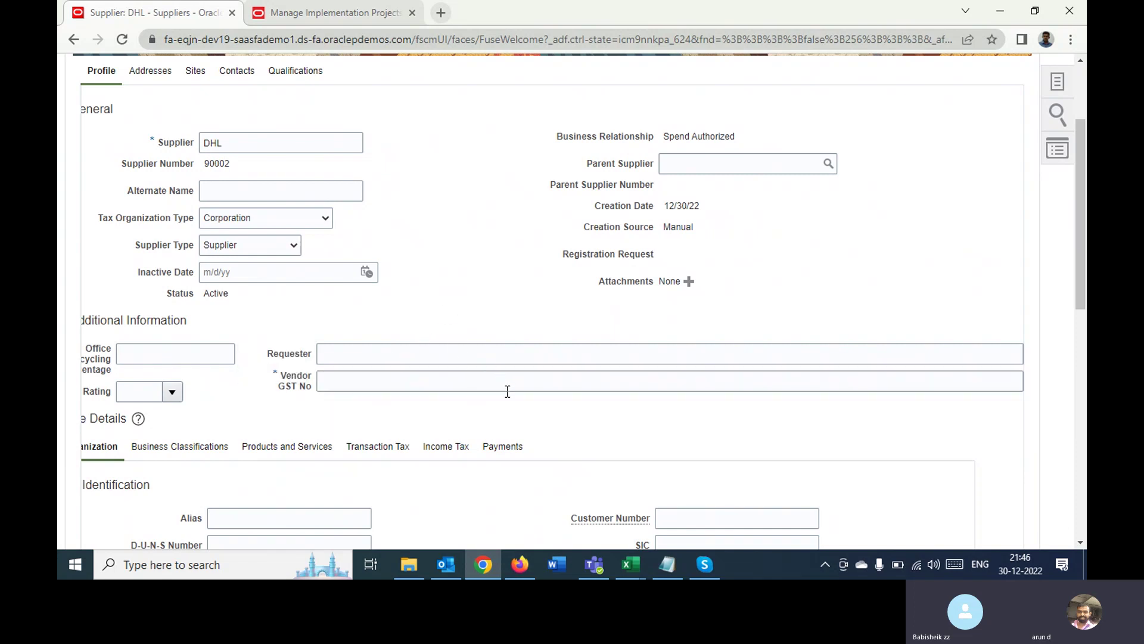
{"action": "left_click", "coordinate": [667, 378]}
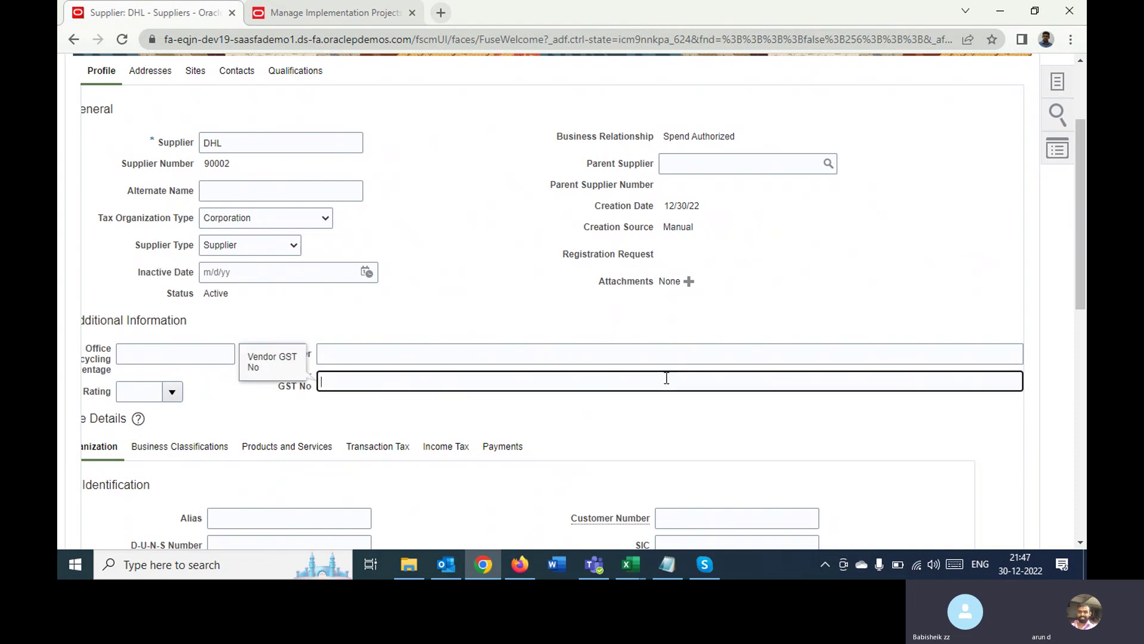
{"action": "left_click", "coordinate": [500, 319]}
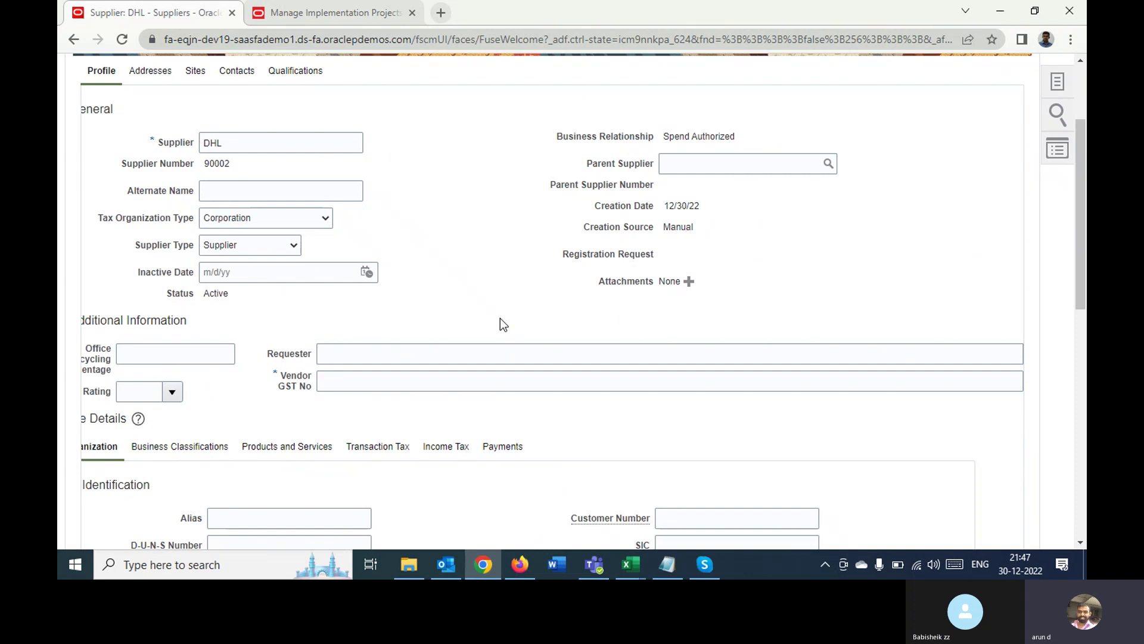
{"action": "left_click", "coordinate": [341, 382]}
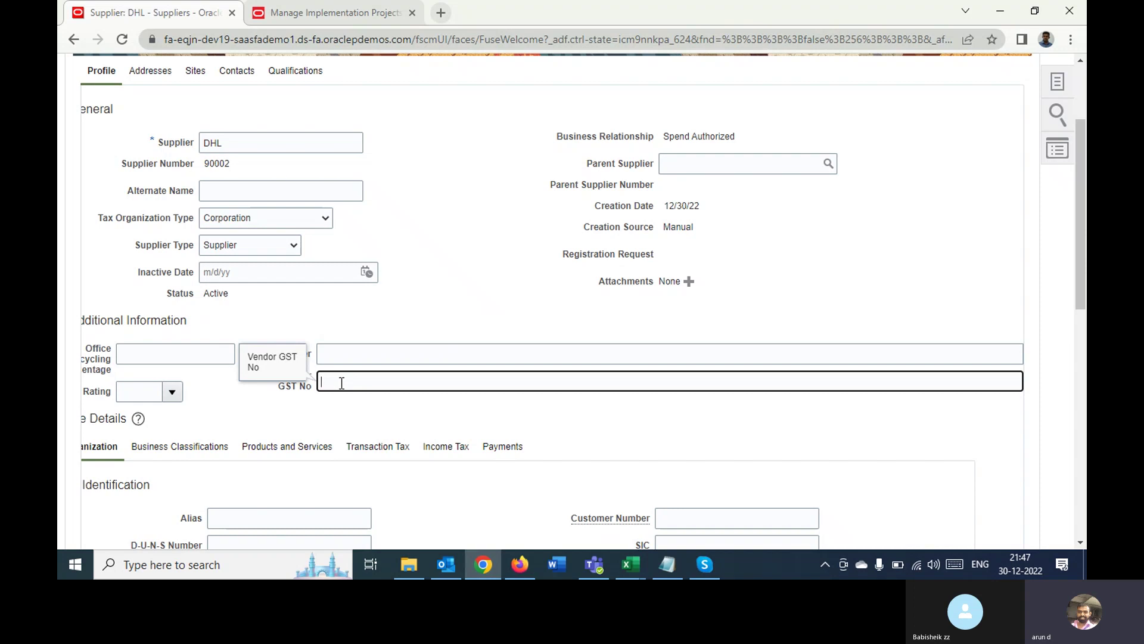
{"action": "left_click", "coordinate": [472, 286]}
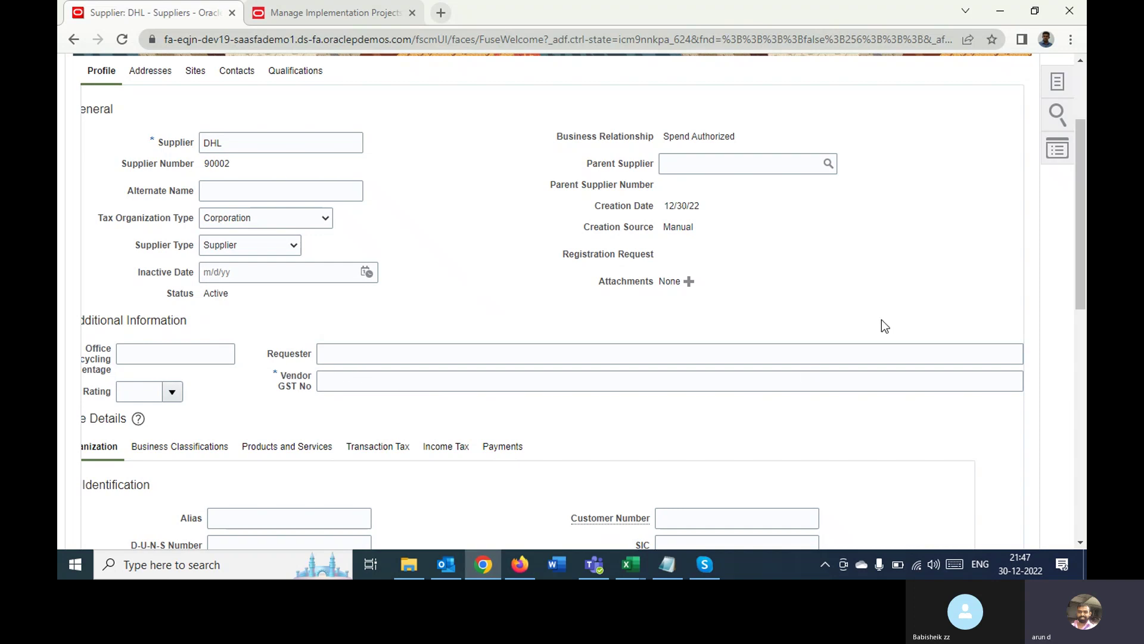
{"action": "left_click", "coordinate": [1084, 206]}
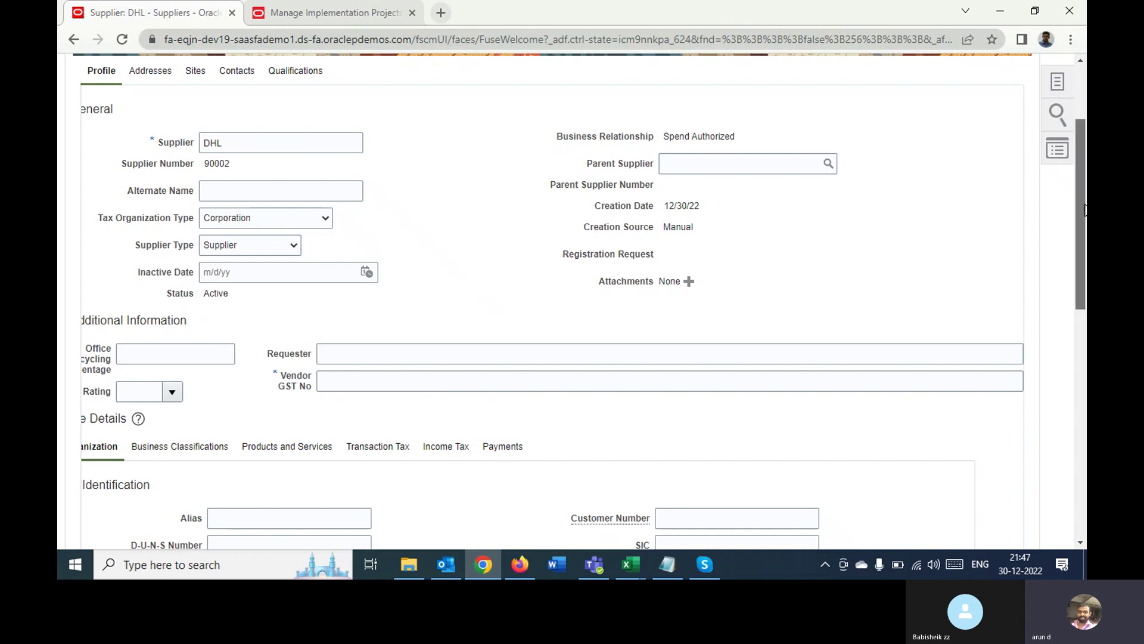
{"action": "left_click_drag", "start_coordinate": [1085, 208], "coordinate": [1085, 231]}
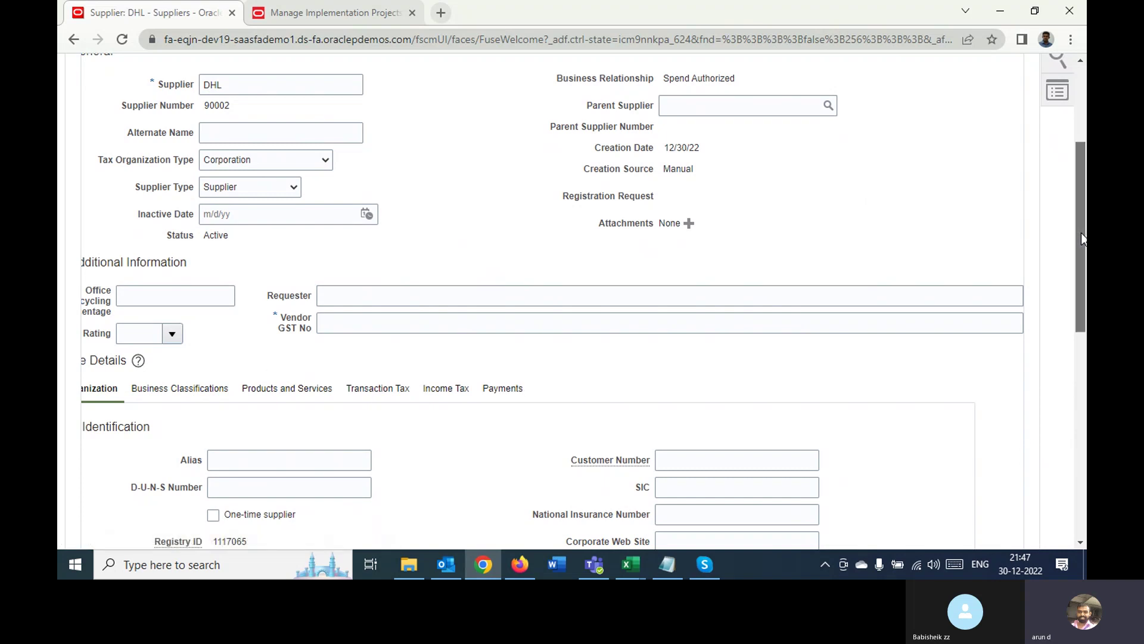
{"action": "left_click_drag", "start_coordinate": [1081, 233], "coordinate": [1085, 358]}
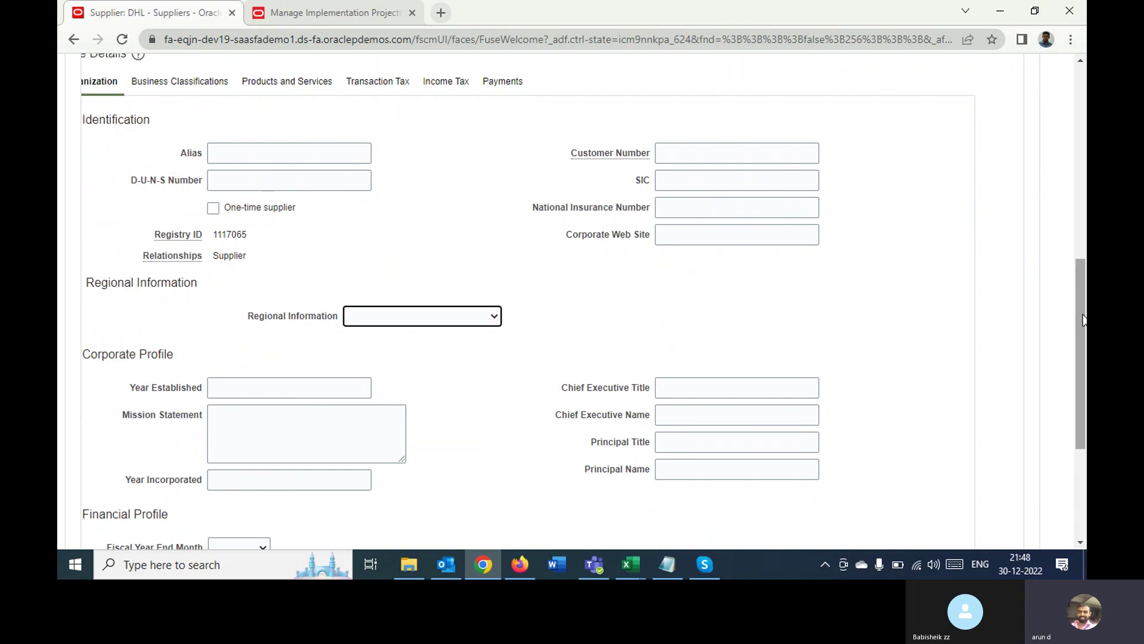
Go through Business Classifications and Products and Services to DHL's Transaction Tax defaults
{"action": "left_click", "coordinate": [213, 89]}
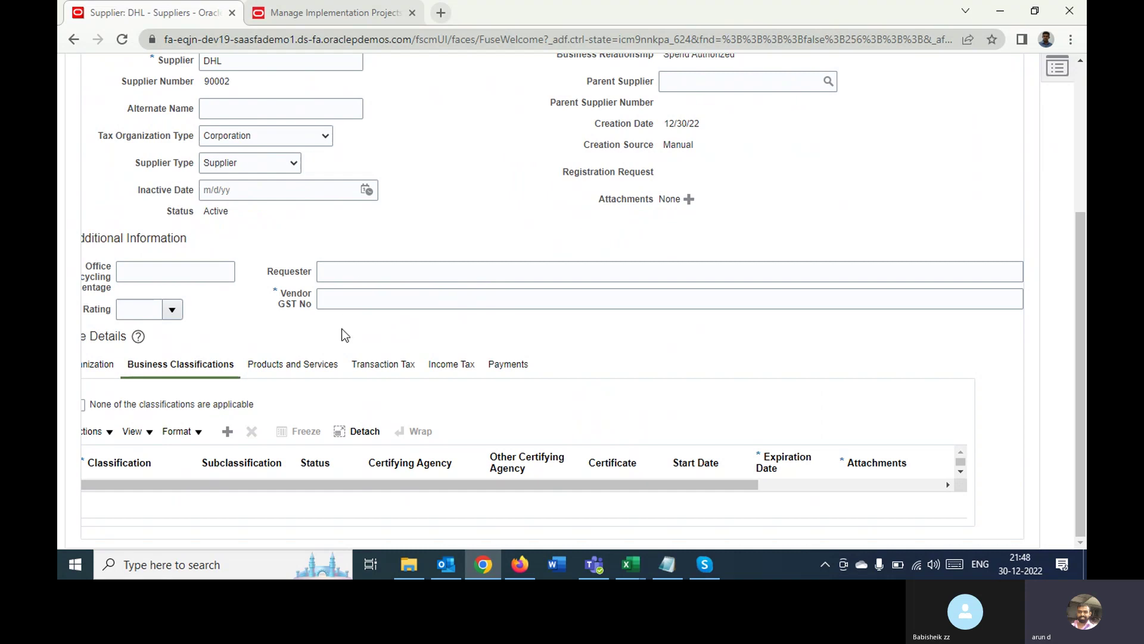
{"action": "left_click", "coordinate": [276, 364]}
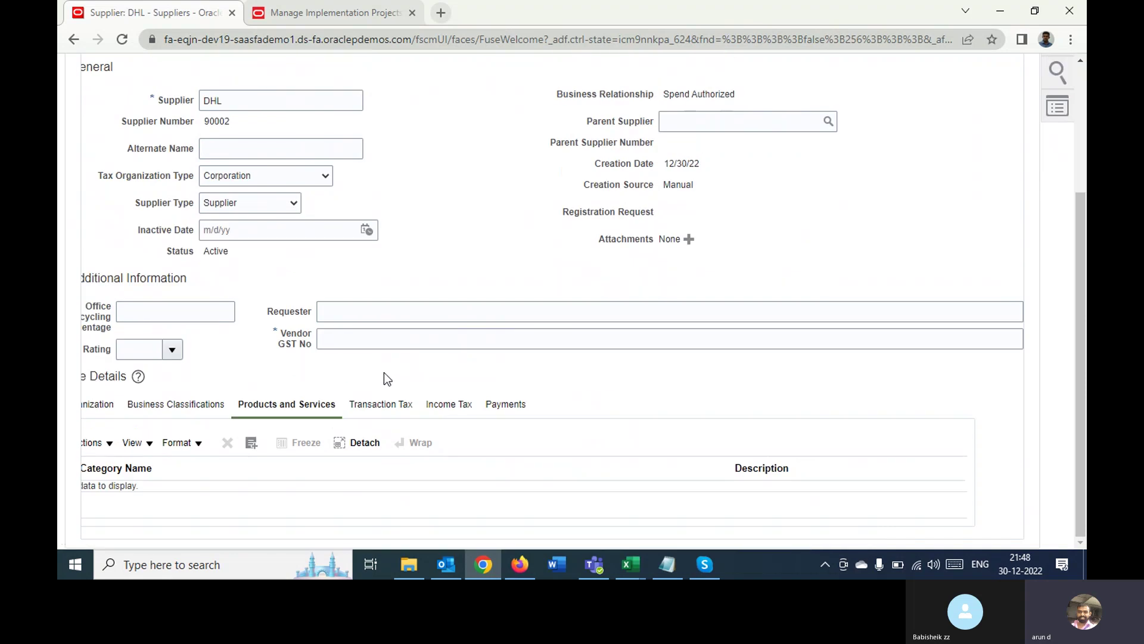
{"action": "left_click", "coordinate": [385, 406]}
{"action": "scroll", "coordinate": [414, 381], "scroll_direction": "down", "scroll_amount": 3}
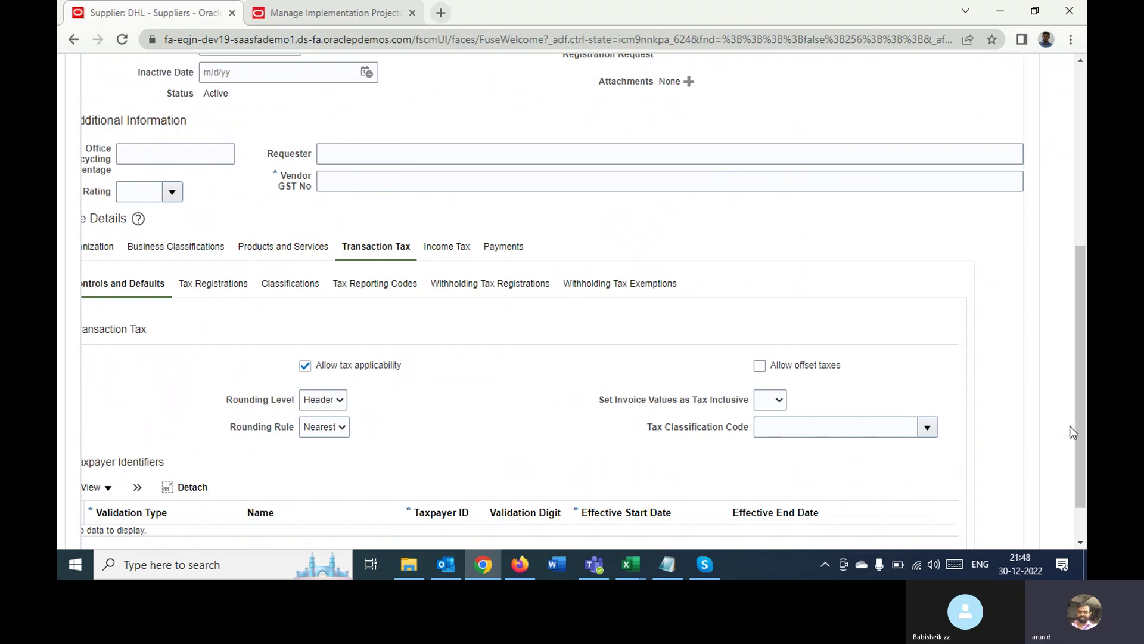
Check Tax Registrations, then show the Payment Methods list under Payments
{"action": "left_click_drag", "start_coordinate": [1083, 432], "coordinate": [1083, 460]}
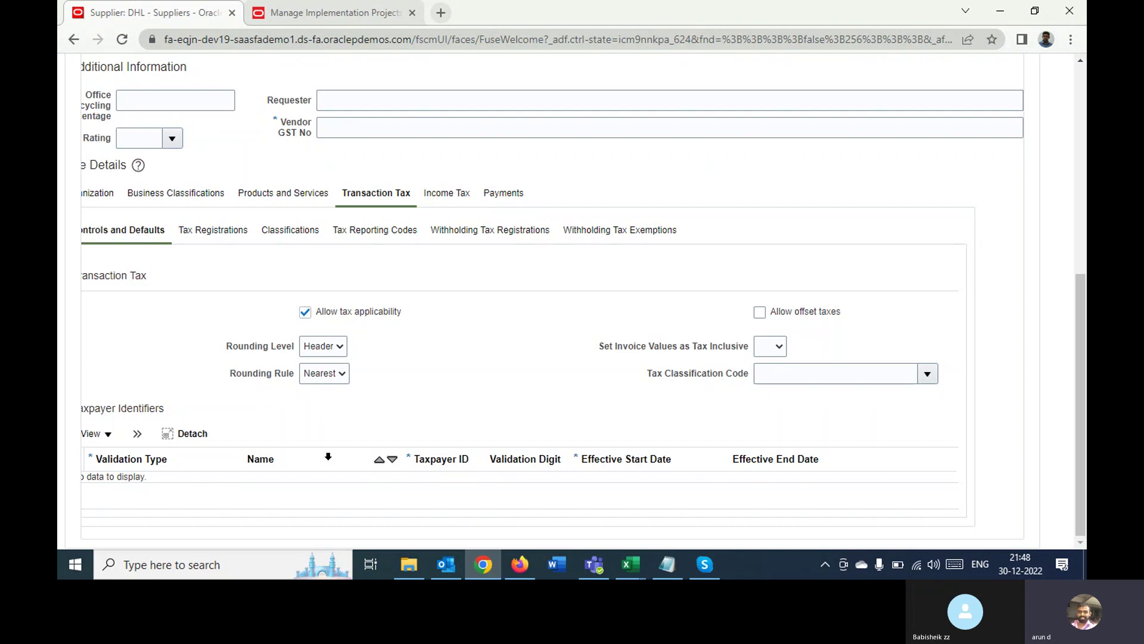
{"action": "left_click", "coordinate": [218, 231]}
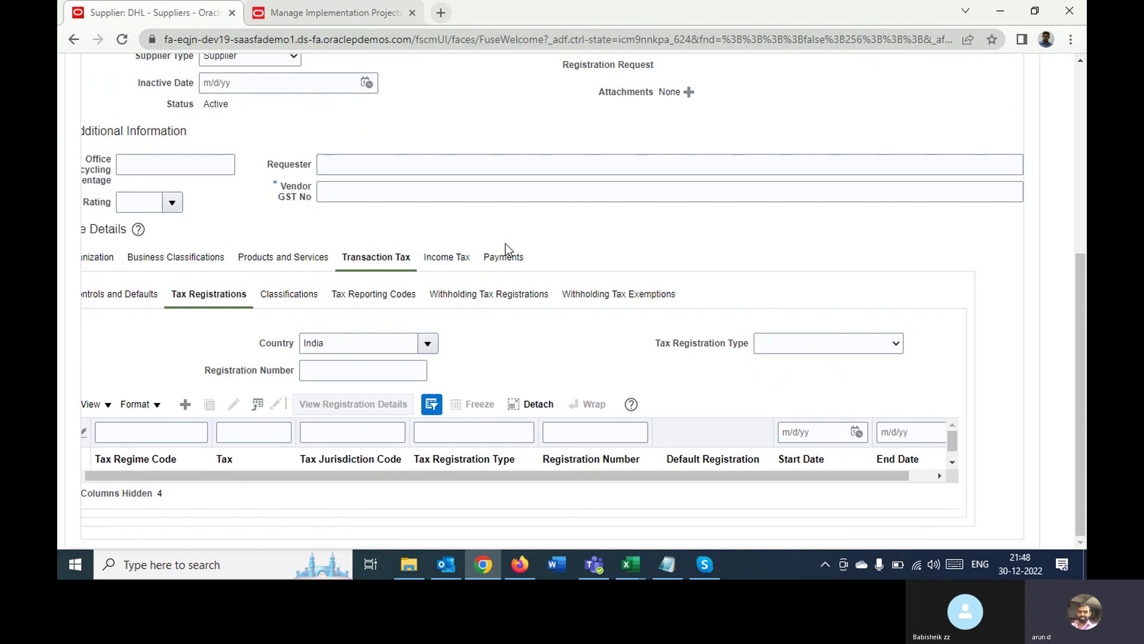
{"action": "left_click", "coordinate": [511, 259]}
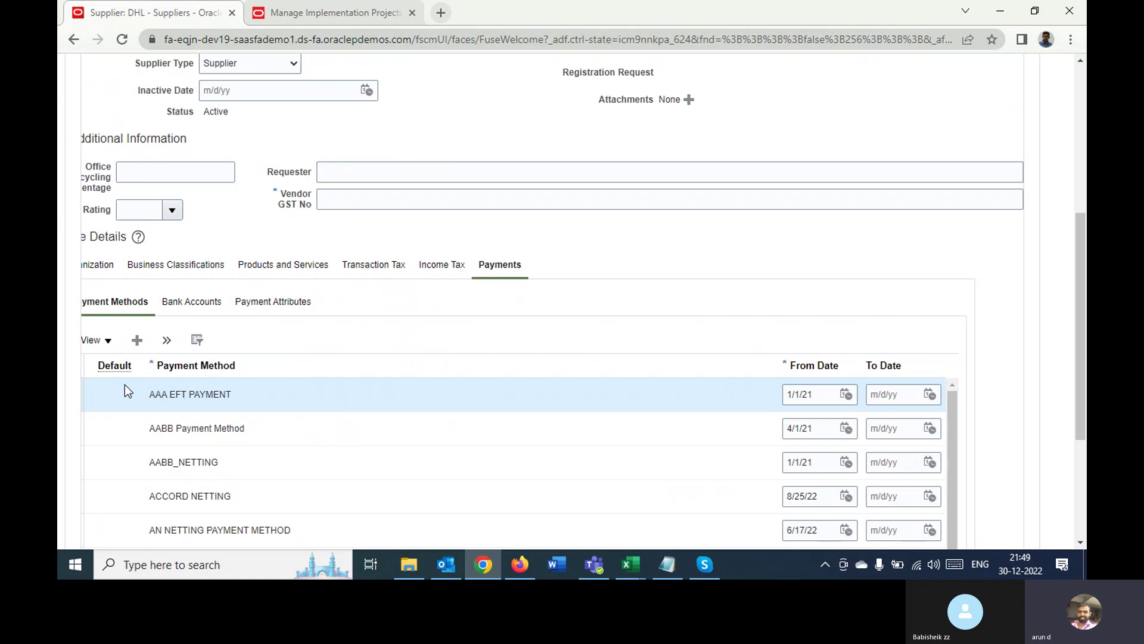
Display the Bank Accounts subtab under Payments, which lists no accounts
{"action": "left_click", "coordinate": [205, 304]}
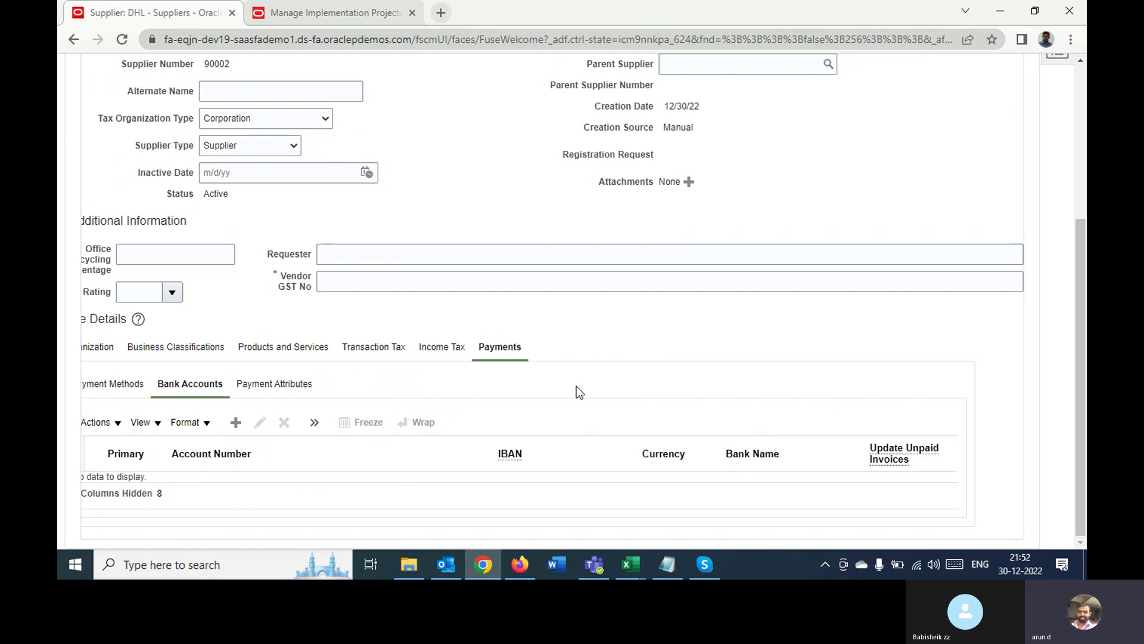
Show Payment Attributes and its Separate Remittance Advice Delivery settings
{"action": "left_click", "coordinate": [271, 387]}
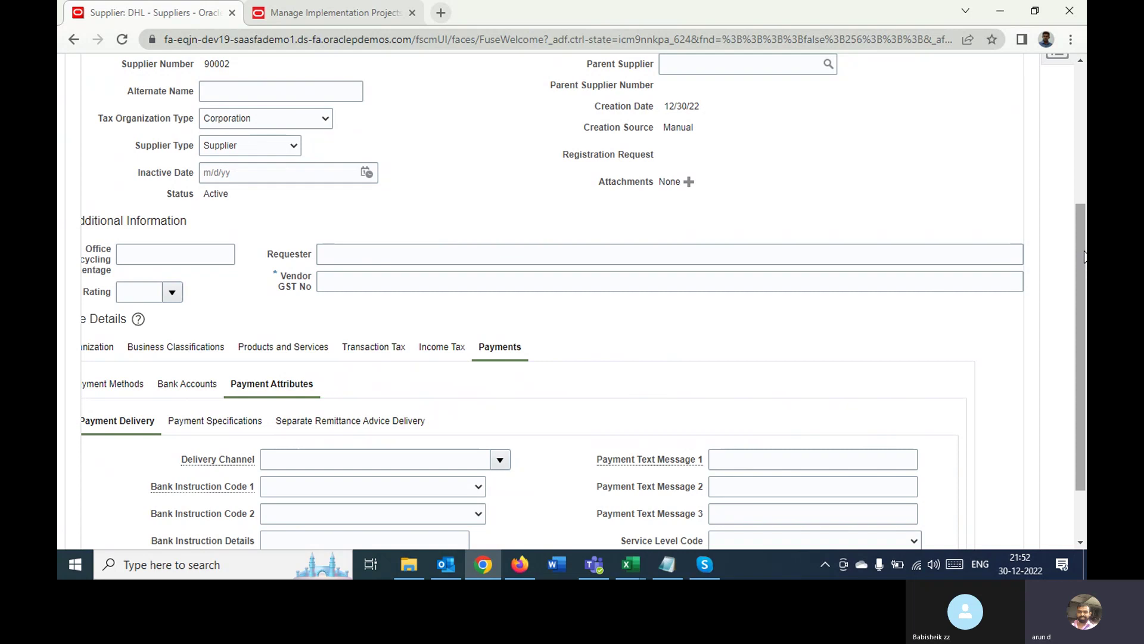
{"action": "left_click_drag", "start_coordinate": [1081, 250], "coordinate": [1071, 343]}
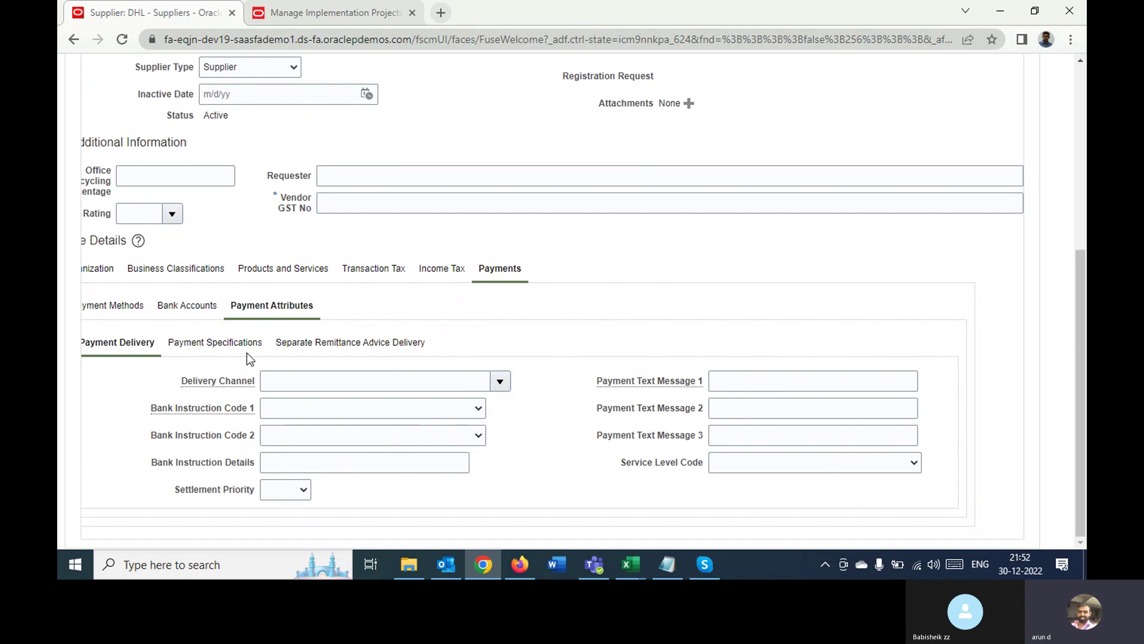
{"action": "left_click", "coordinate": [295, 344]}
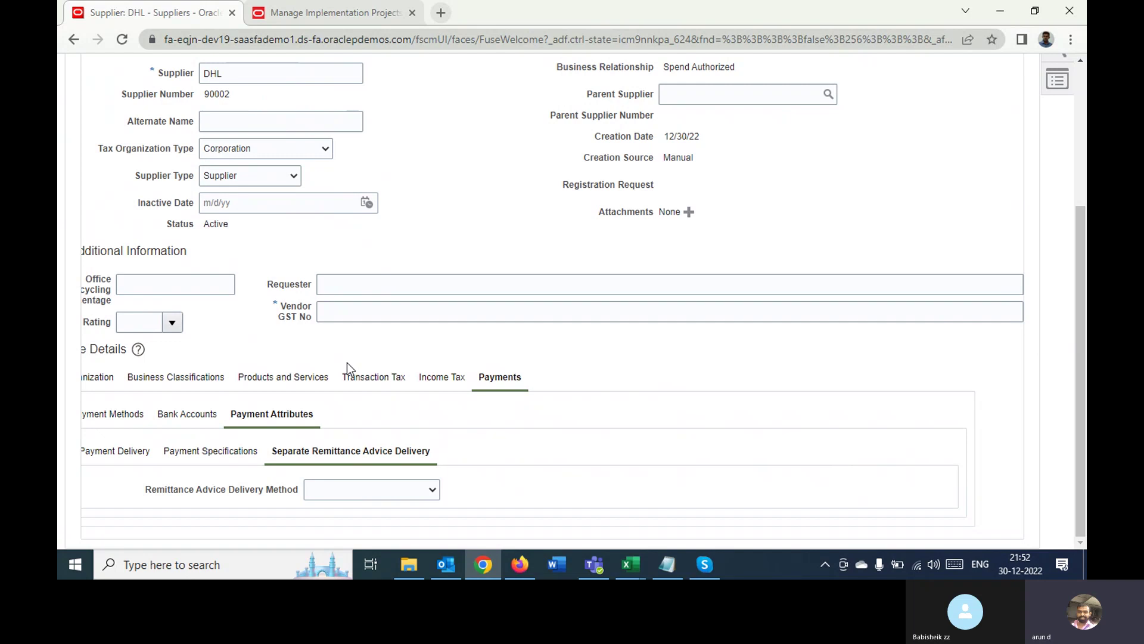
{"action": "left_click", "coordinate": [394, 492]}
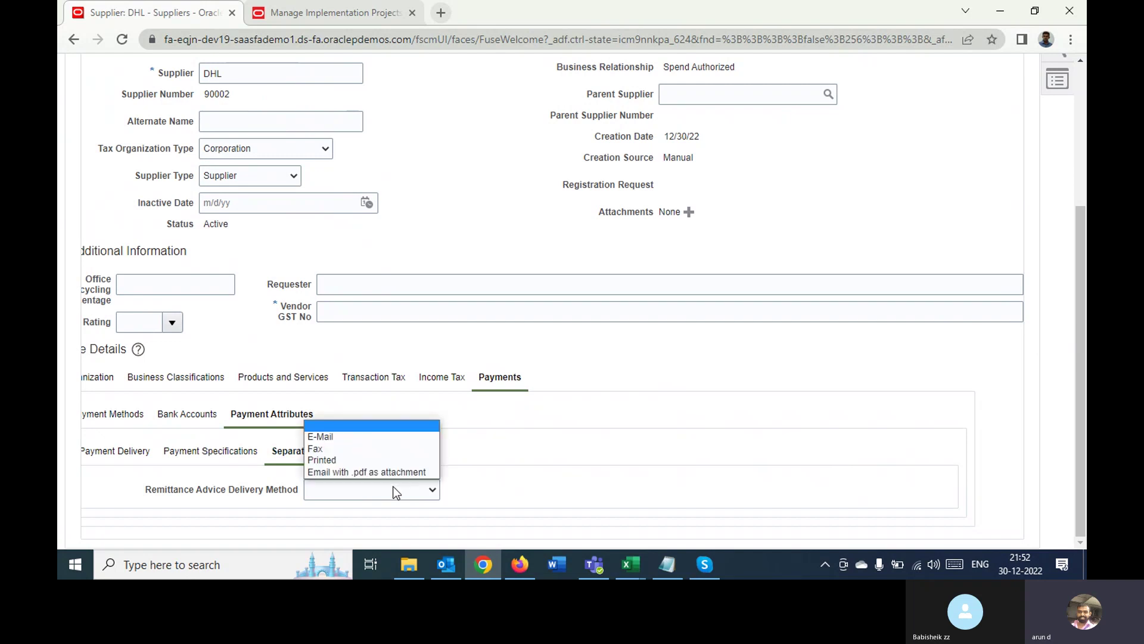
{"action": "left_click", "coordinate": [503, 498]}
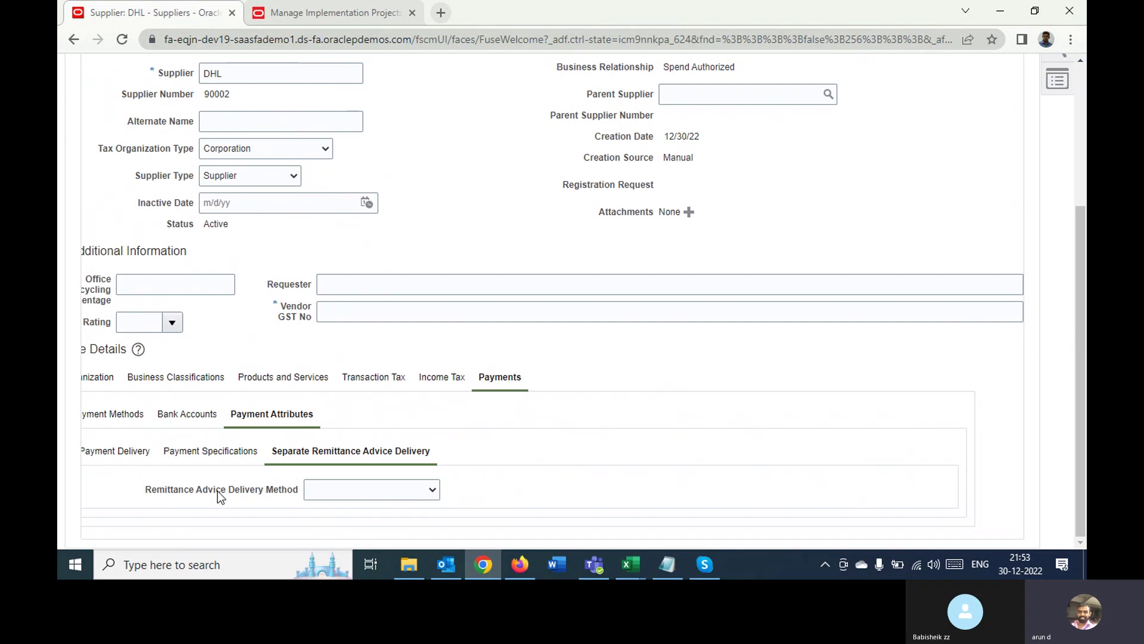
{"action": "left_click", "coordinate": [317, 488]}
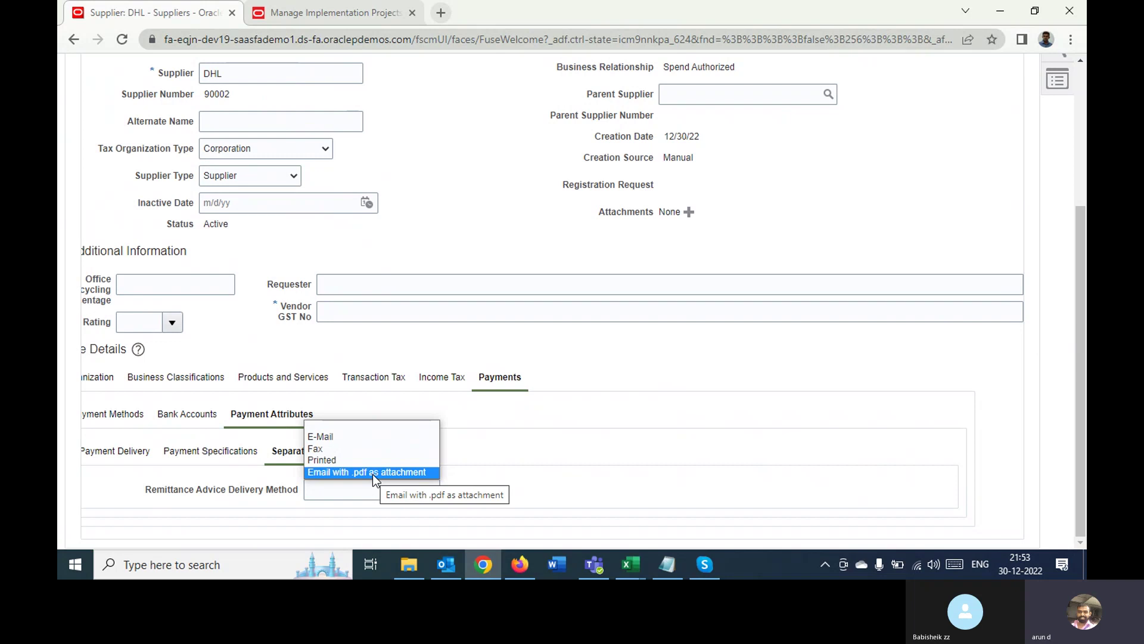
{"action": "left_click", "coordinate": [516, 458]}
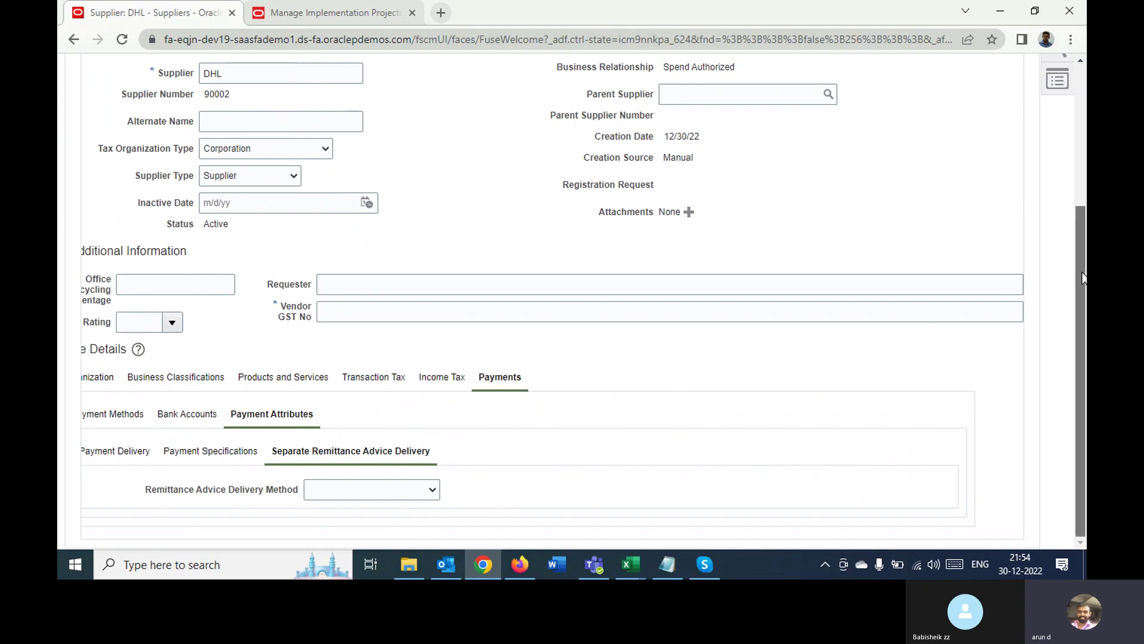
{"action": "mouse_move", "coordinate": [1083, 277]}
{"action": "left_mouse_down"}
{"action": "mouse_move", "coordinate": [1084, 240]}
{"action": "mouse_move", "coordinate": [1086, 298]}
{"action": "left_mouse_up"}
{"action": "mouse_move", "coordinate": [1081, 292]}
{"action": "left_mouse_down"}
{"action": "mouse_move", "coordinate": [1081, 228]}
{"action": "mouse_move", "coordinate": [1081, 305]}
{"action": "left_mouse_up"}
{"action": "left_click_drag", "start_coordinate": [1076, 296], "coordinate": [1085, 245]}
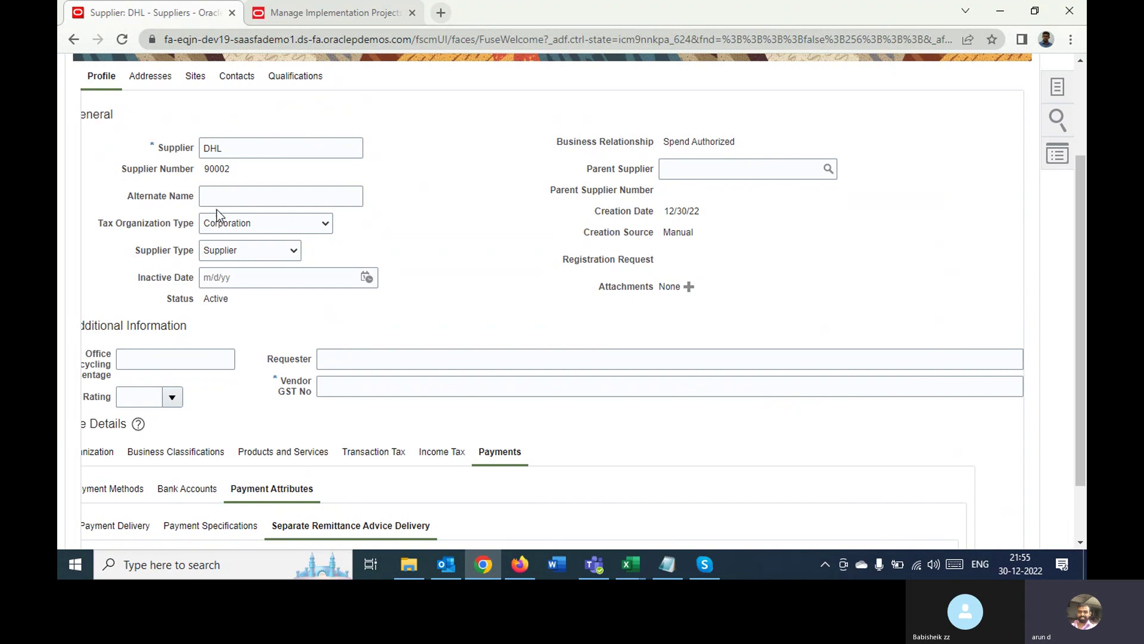
Enter the required Vendor GST No and show DHL's empty Addresses list
{"action": "left_click", "coordinate": [157, 79]}
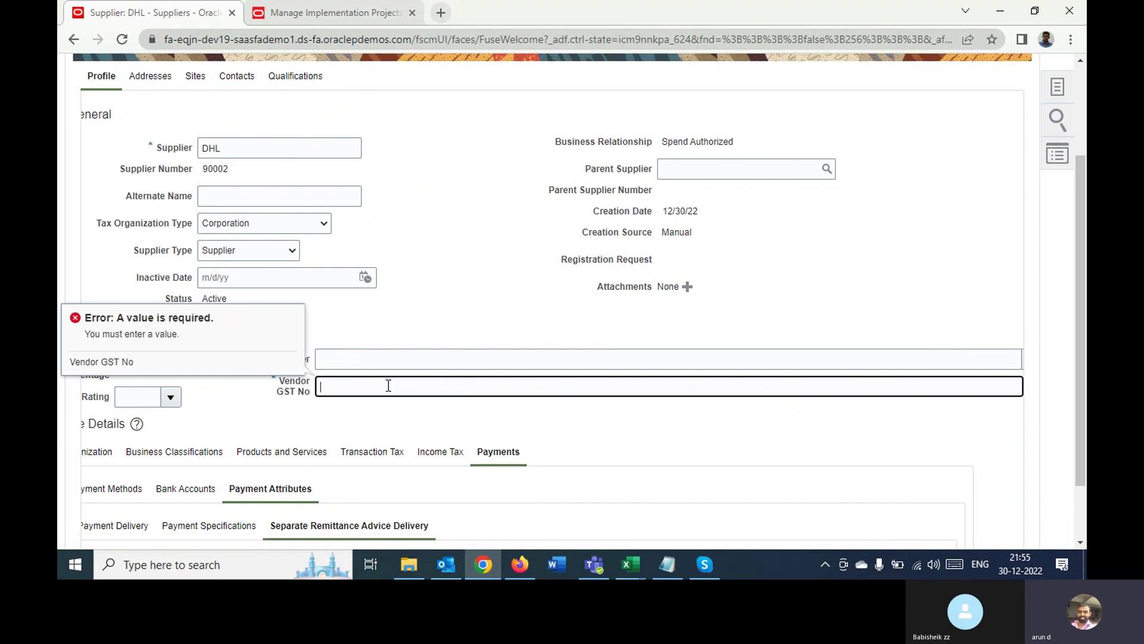
{"action": "type", "text": "12ARRYU8901E5Z10"}
{"action": "left_click", "coordinate": [150, 76]}
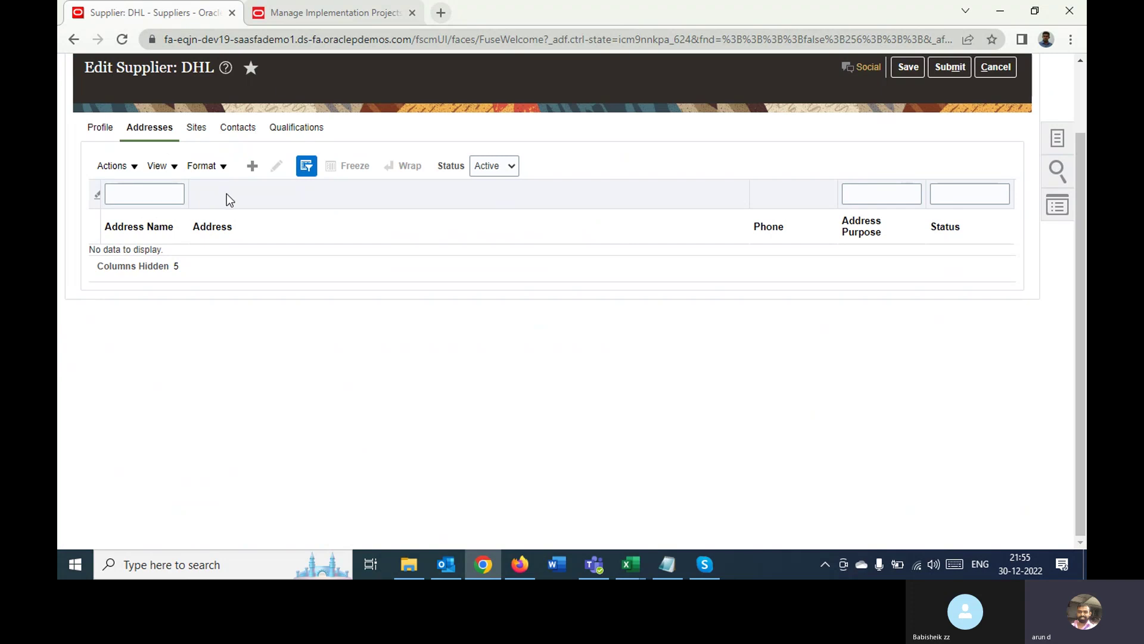
Create a new address named 'Main Office' with country India and door number 12
{"action": "left_click", "coordinate": [246, 169]}
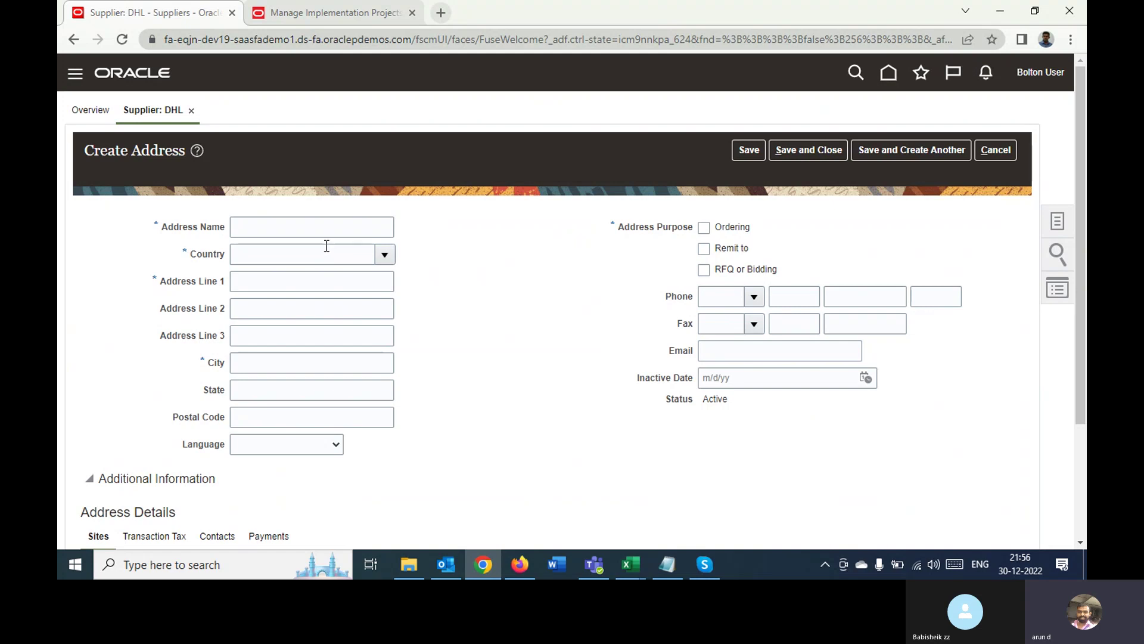
{"action": "left_click", "coordinate": [301, 225]}
{"action": "type", "text": "Main Of"}
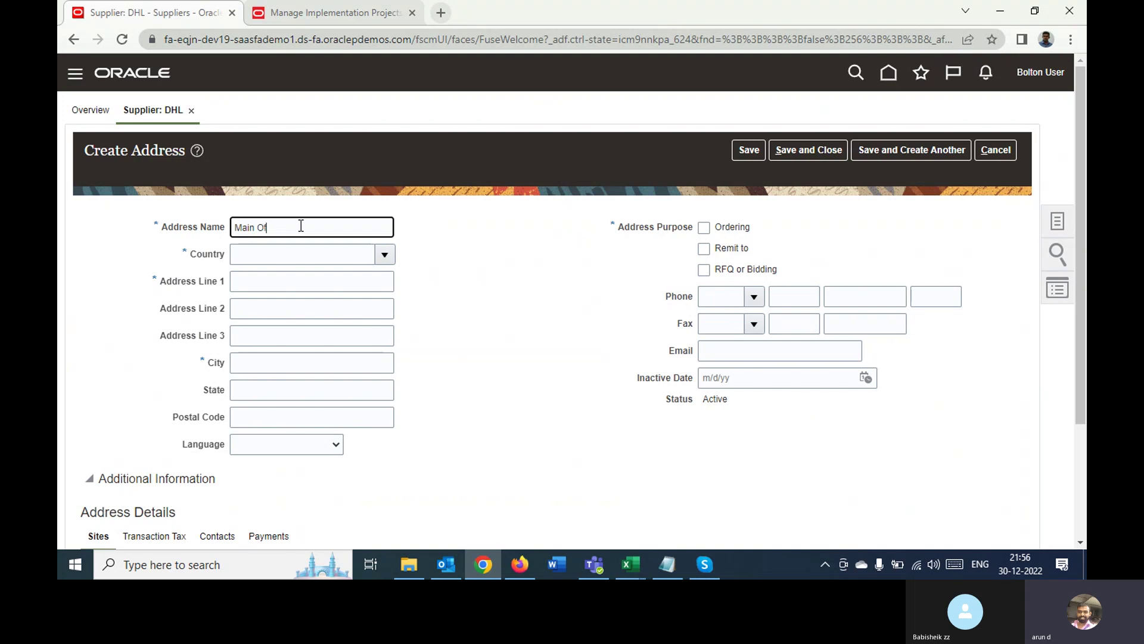
{"action": "type", "text": "fice"}
{"action": "key", "text": "Tab"}
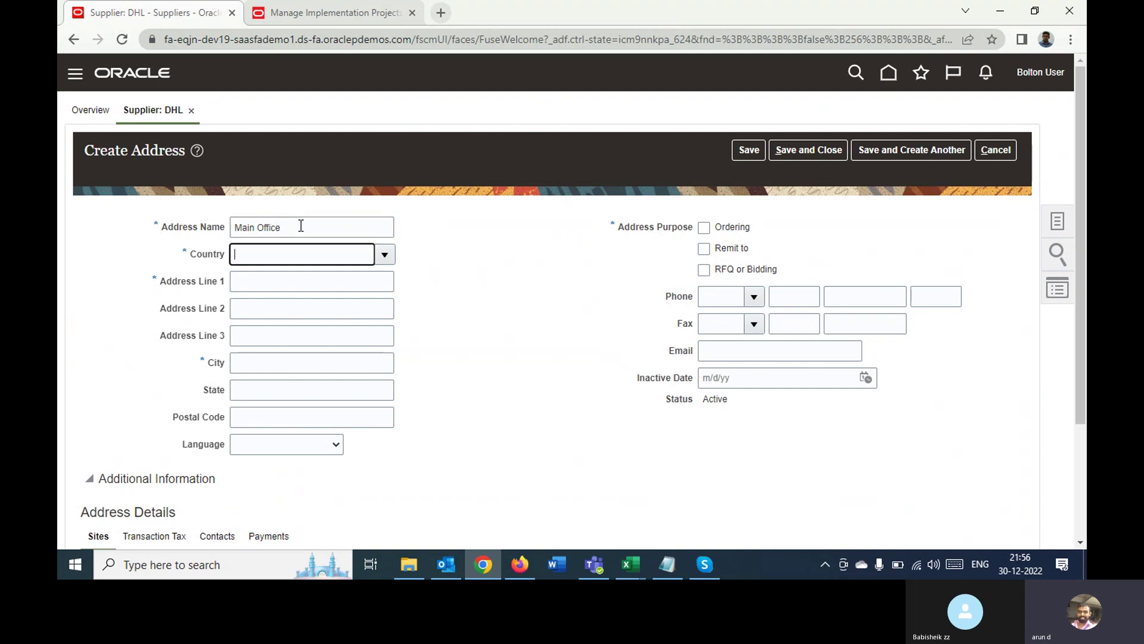
{"action": "type", "text": "Indi"}
{"action": "key", "text": "Tab"}
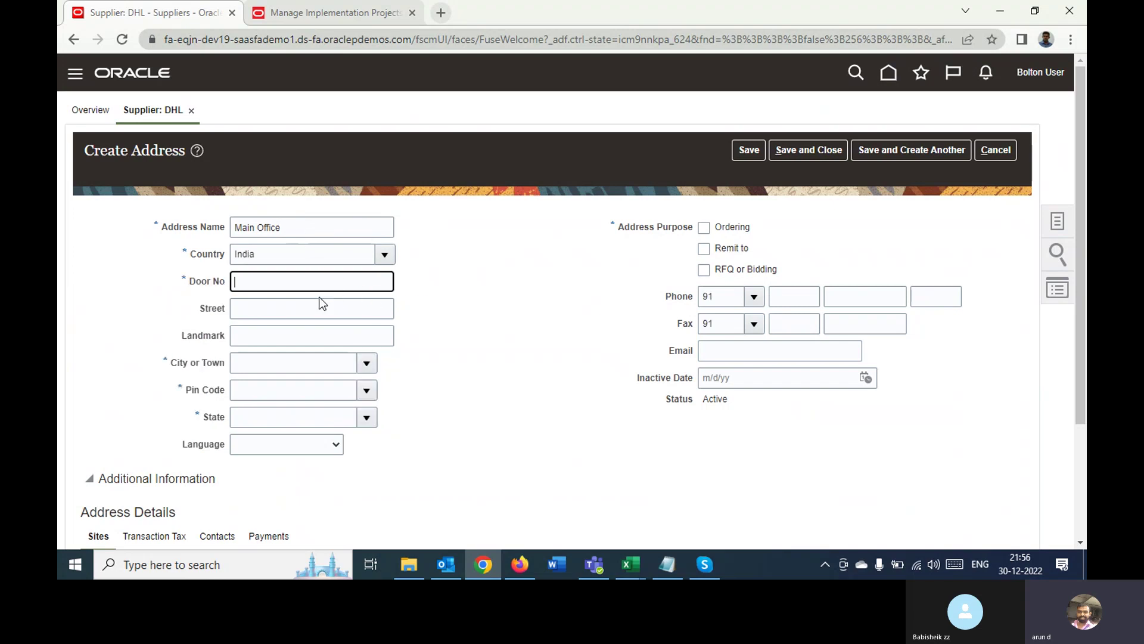
{"action": "type", "text": "12"}
{"action": "key", "text": "Tab"}
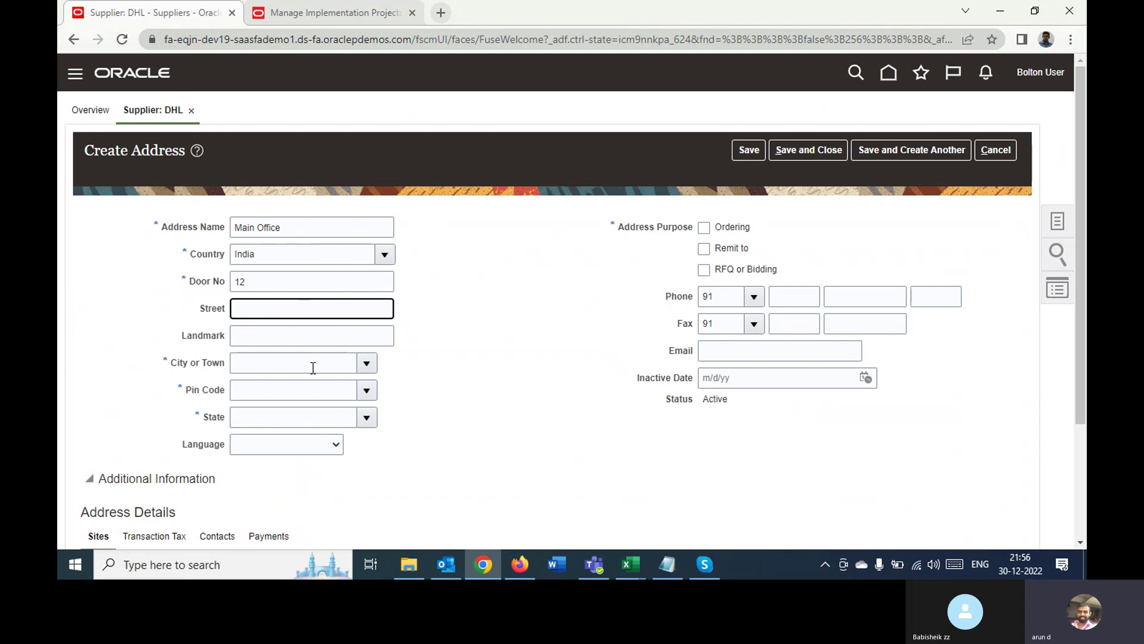
{"action": "left_click", "coordinate": [286, 367]}
Search 'Chenn' and pick Chennahalli, Davanagere, which fills State as Karnataka
{"action": "type", "text": "Ch"}
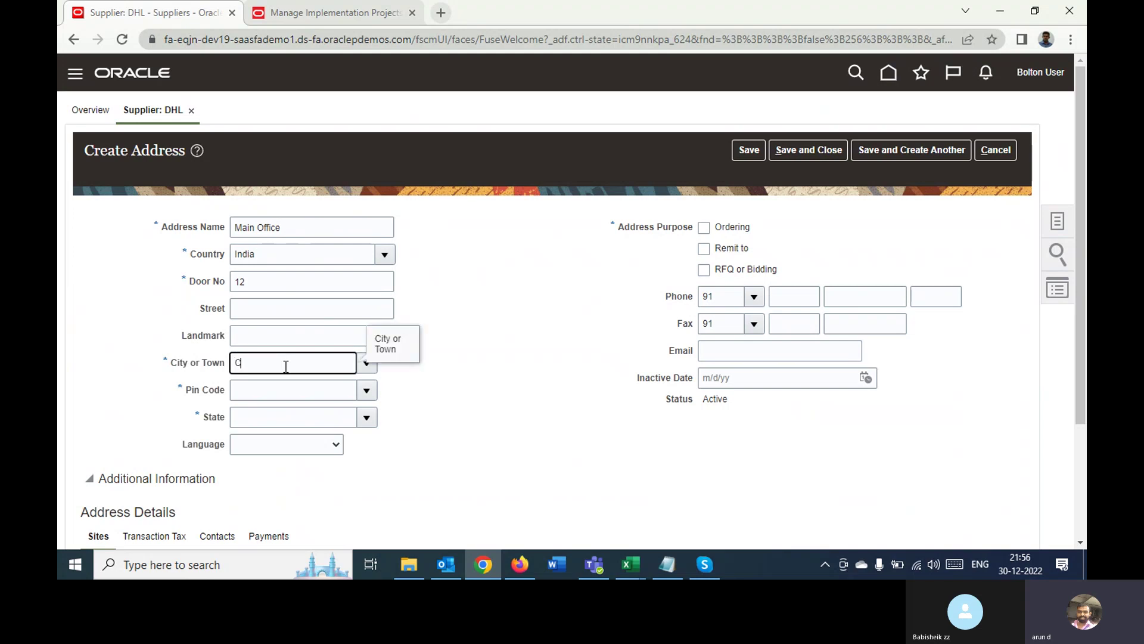
{"action": "type", "text": "enn"}
{"action": "key", "text": "Tab"}
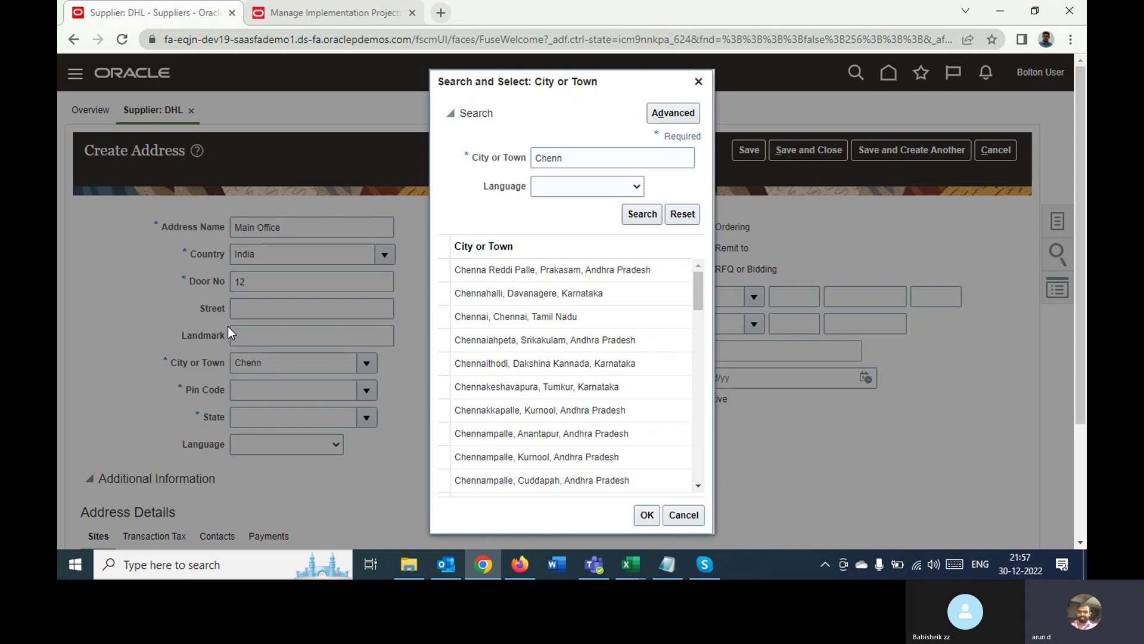
{"action": "triple_click", "coordinate": [516, 293]}
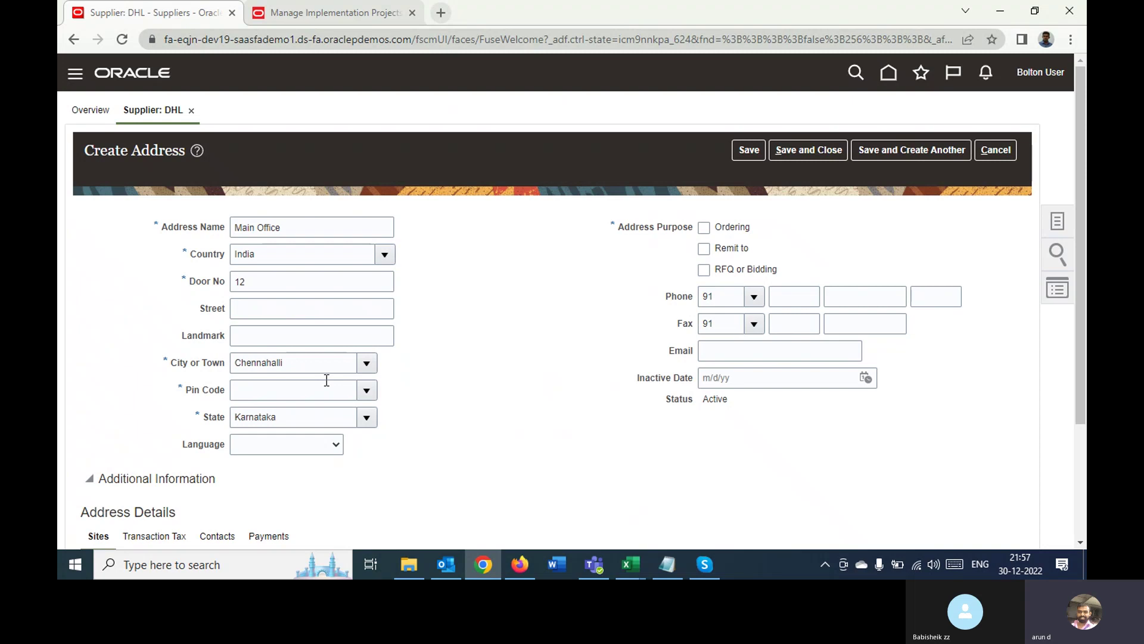
{"action": "left_click", "coordinate": [364, 391]}
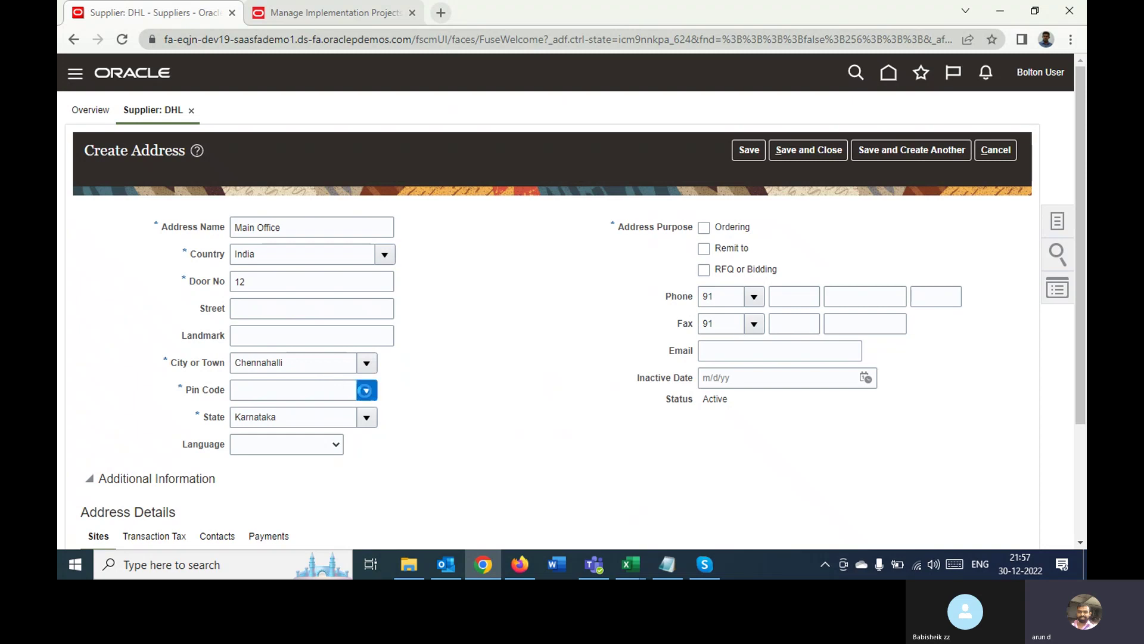
{"action": "left_click", "coordinate": [270, 392]}
{"action": "left_click", "coordinate": [361, 364]}
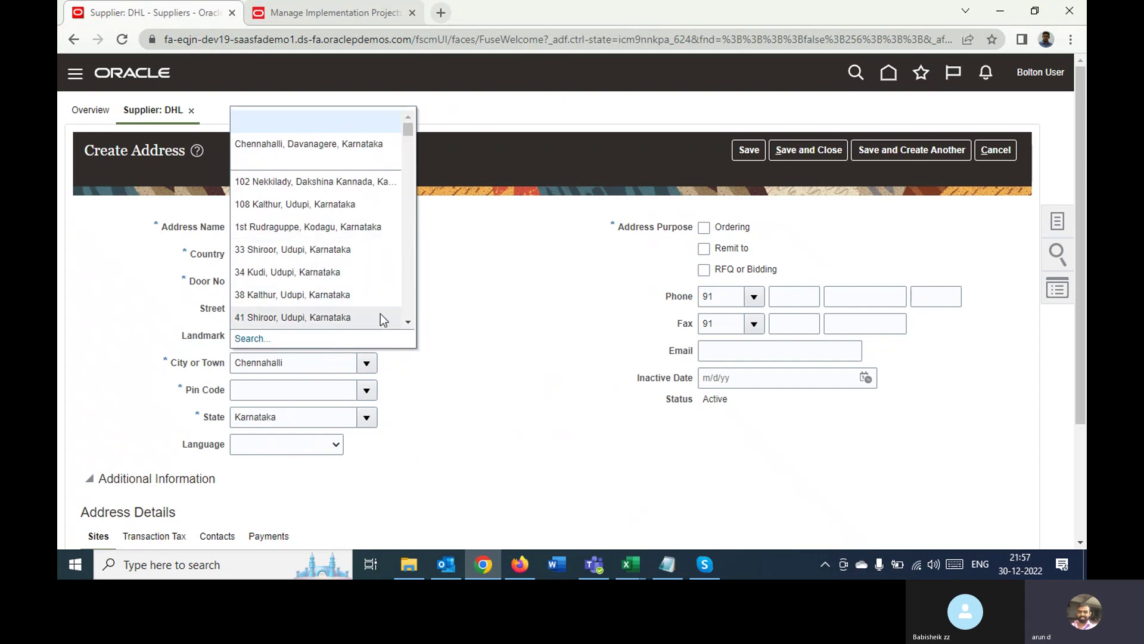
{"action": "left_click_drag", "start_coordinate": [408, 324], "coordinate": [408, 324]}
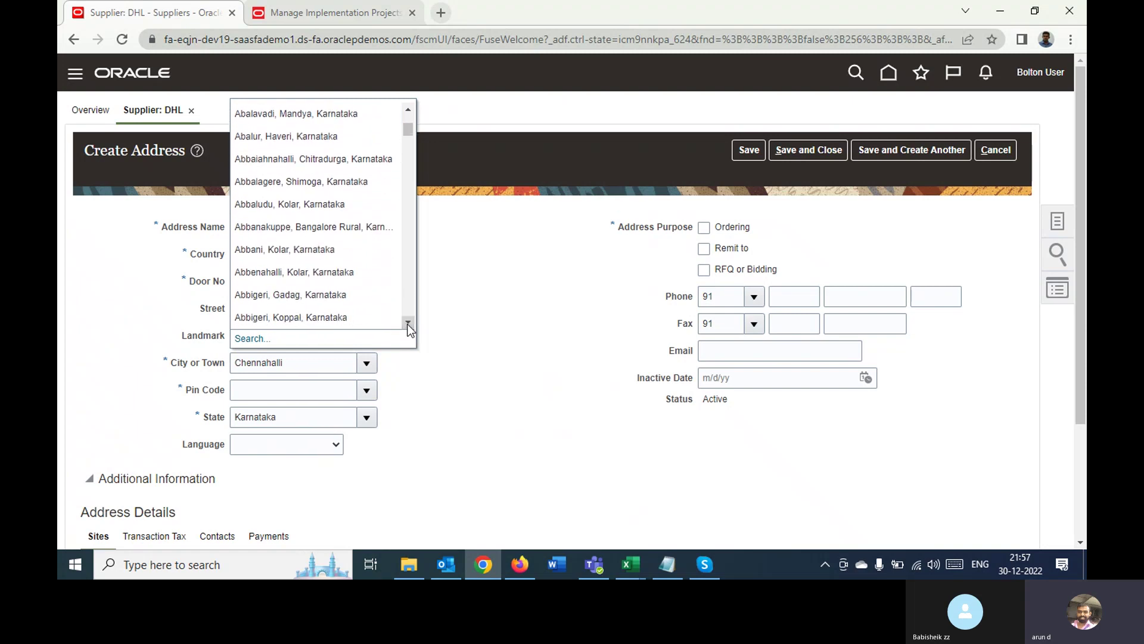
{"action": "left_click", "coordinate": [245, 339]}
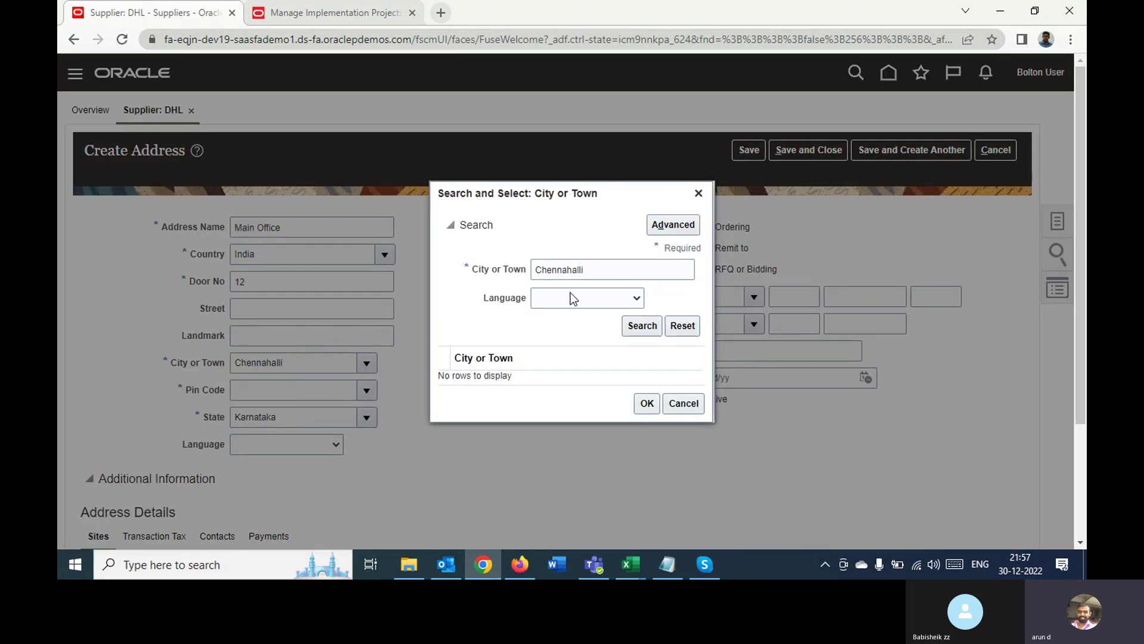
Search towns for 'Chenna' and set City or Town to Chennapur, Belgaum, Karnataka
{"action": "double_click", "coordinate": [597, 274]}
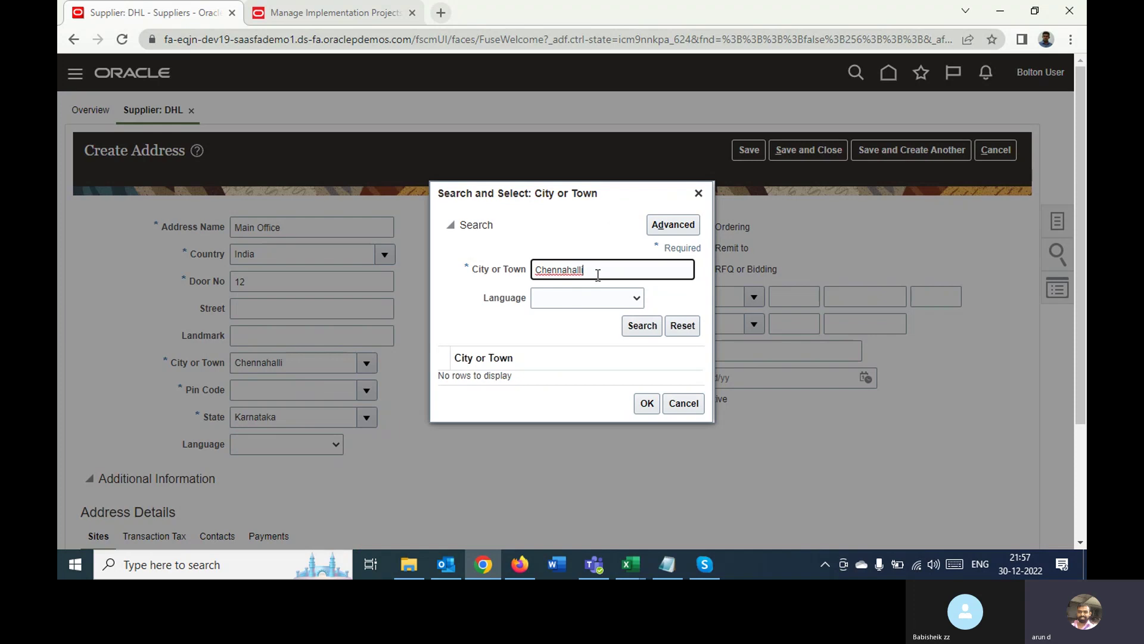
{"action": "type", "text": "Chenna"}
{"action": "left_click", "coordinate": [627, 326]}
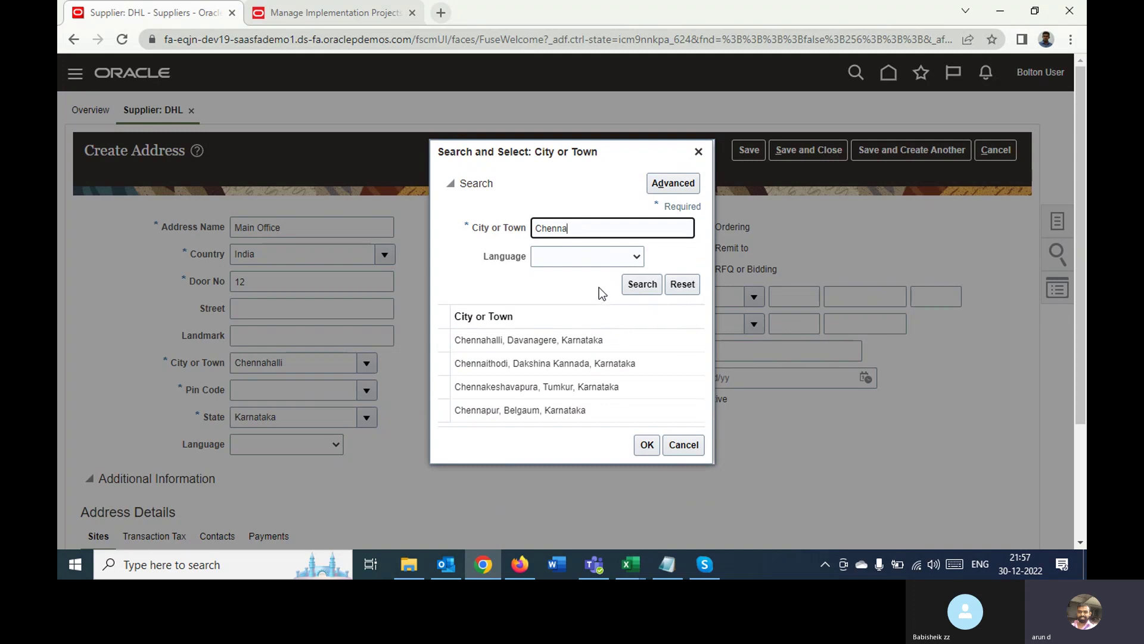
{"action": "left_click", "coordinate": [567, 410]}
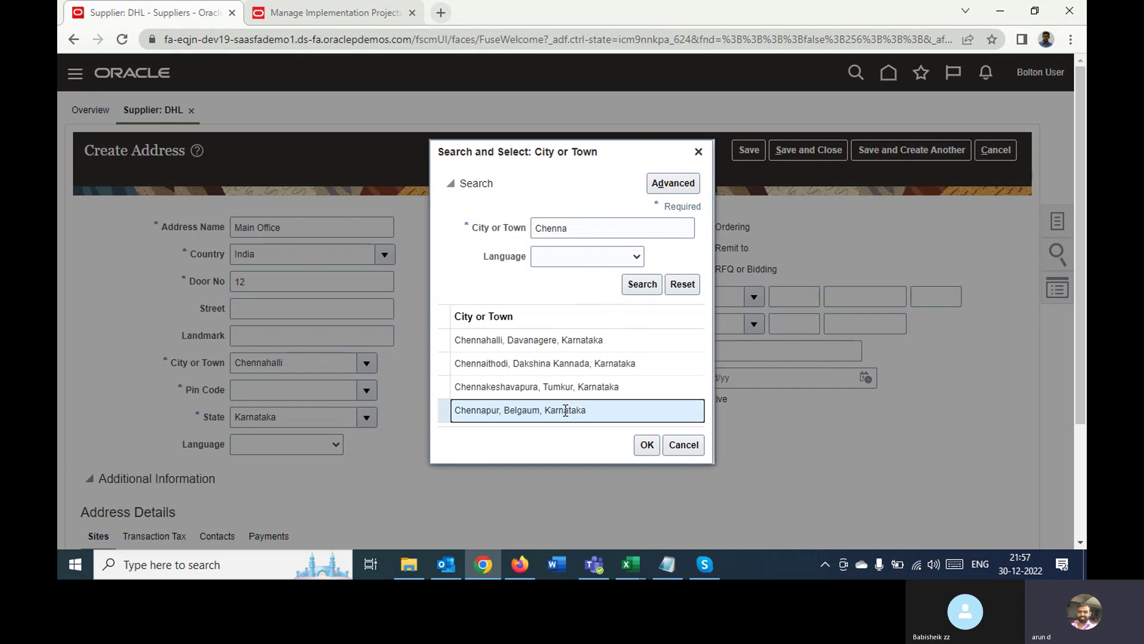
{"action": "left_click", "coordinate": [648, 446]}
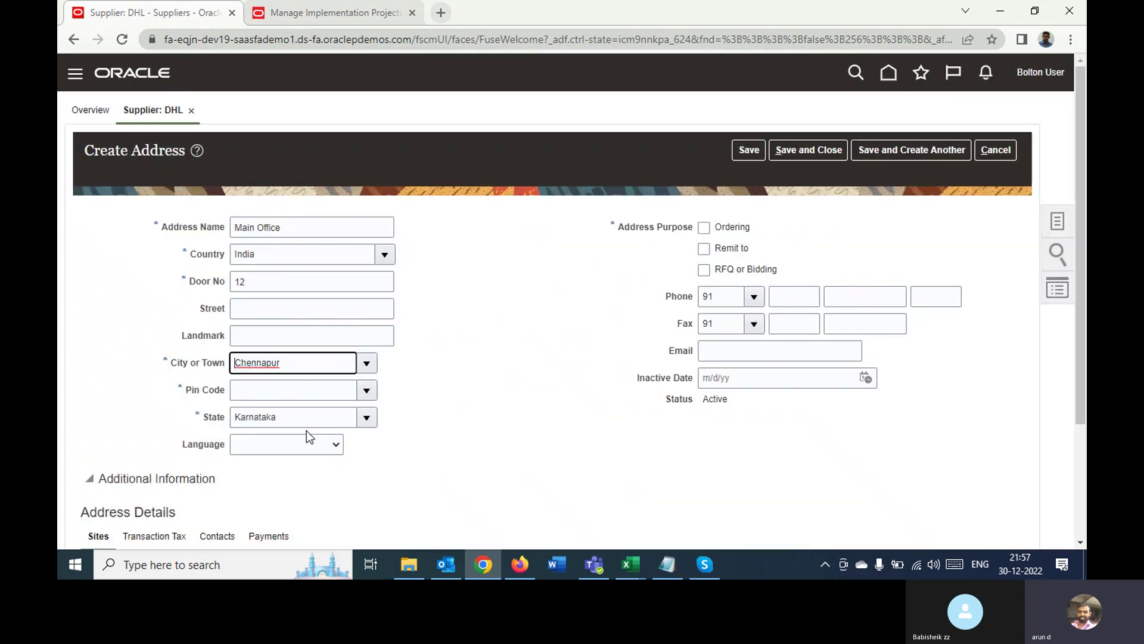
{"action": "left_click", "coordinate": [367, 390]}
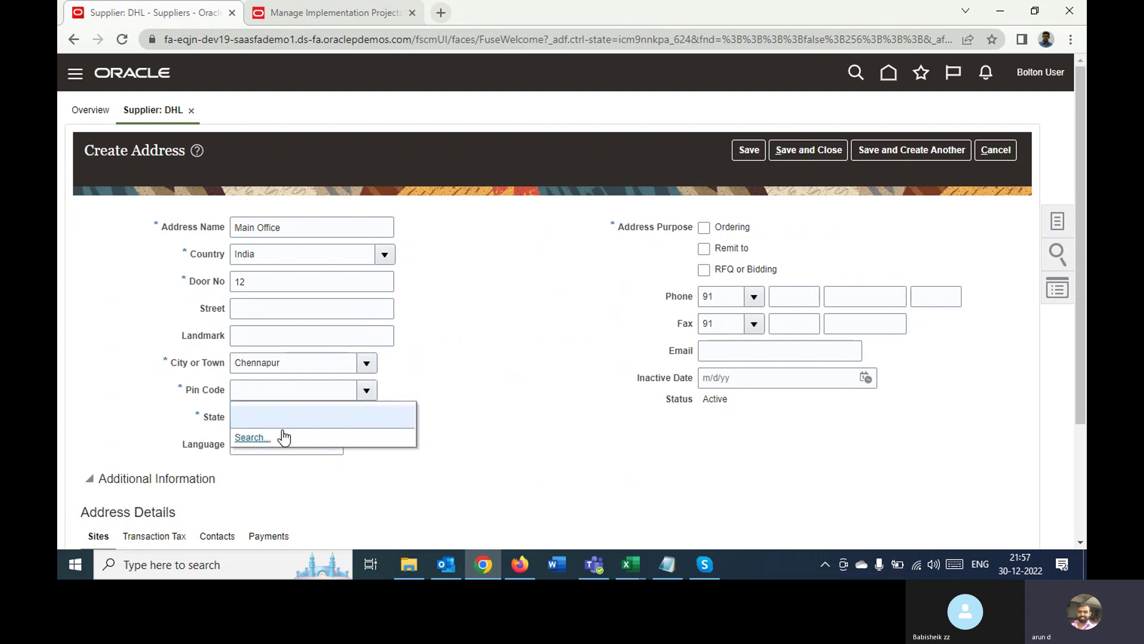
Search the pin code list for '40' and '6000', then cancel without choosing one
{"action": "left_click", "coordinate": [249, 437]}
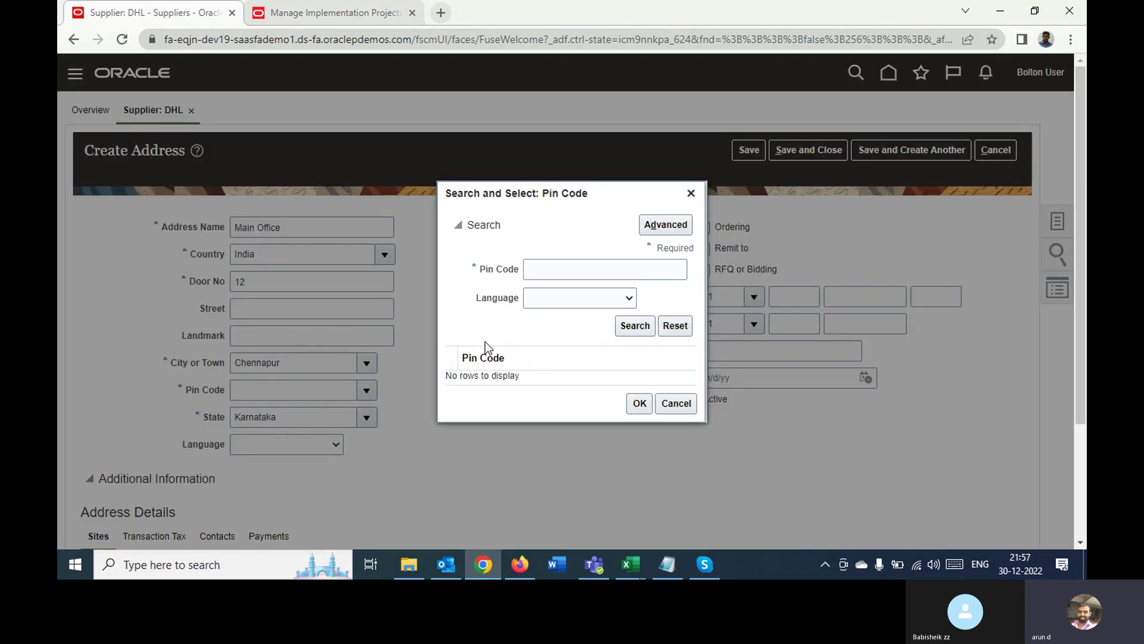
{"action": "left_click", "coordinate": [624, 327]}
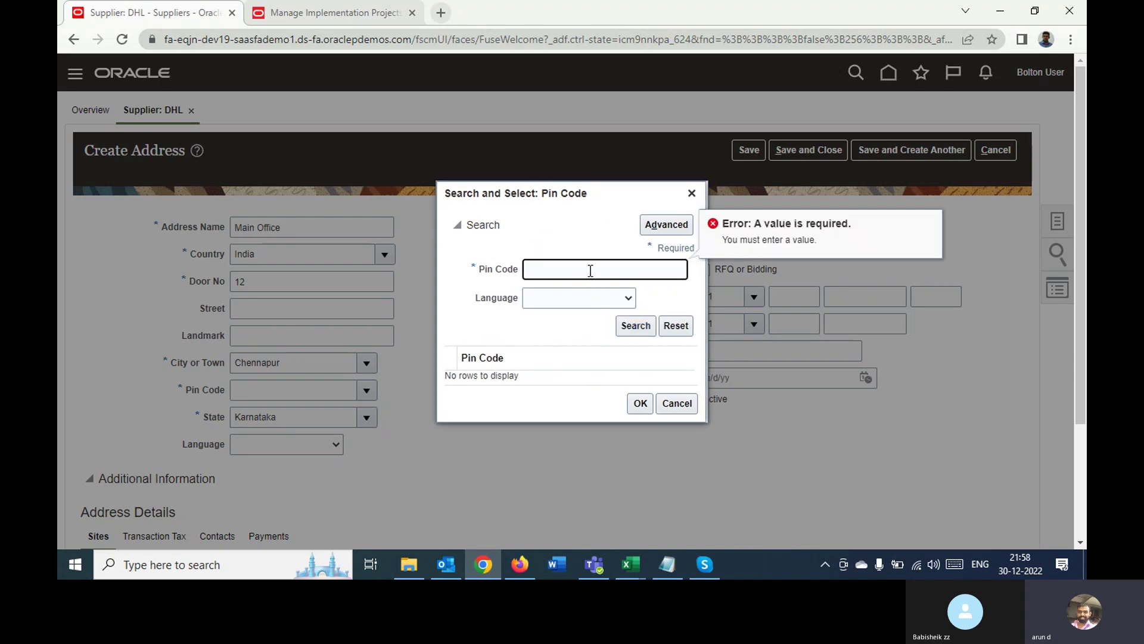
{"action": "type", "text": "40"}
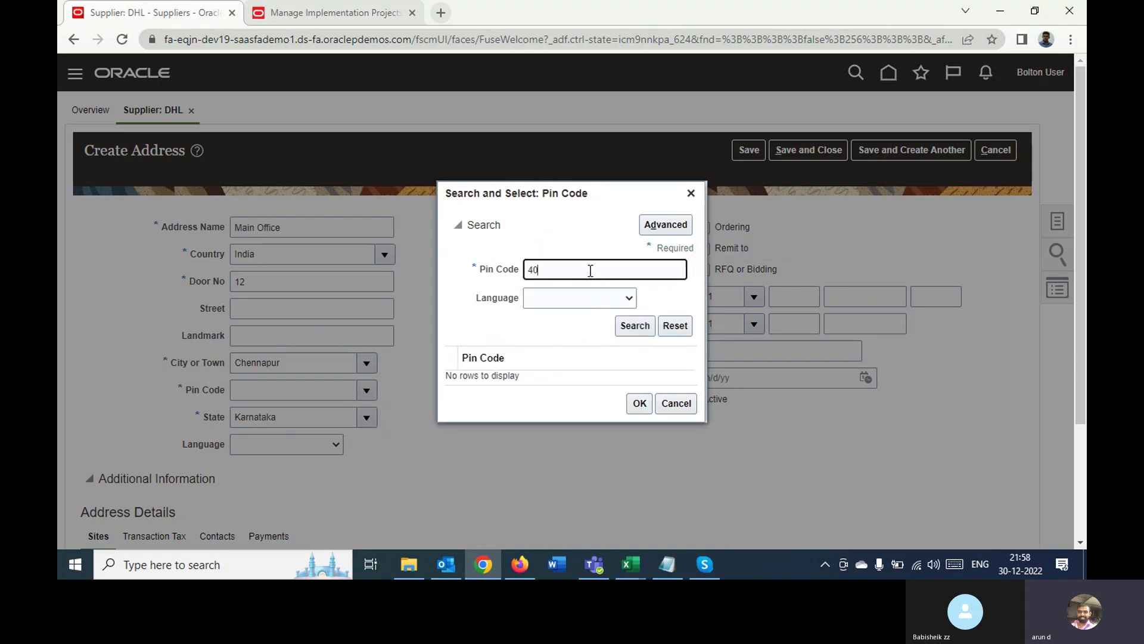
{"action": "left_click", "coordinate": [634, 327]}
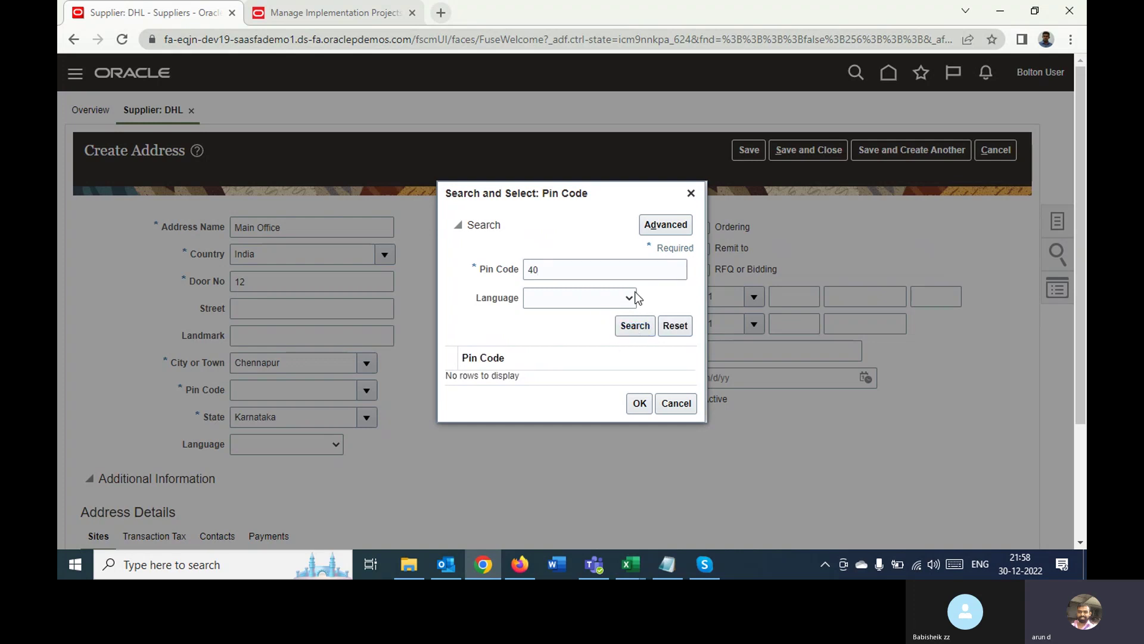
{"action": "left_click", "coordinate": [659, 229]}
{"action": "left_click", "coordinate": [663, 226]}
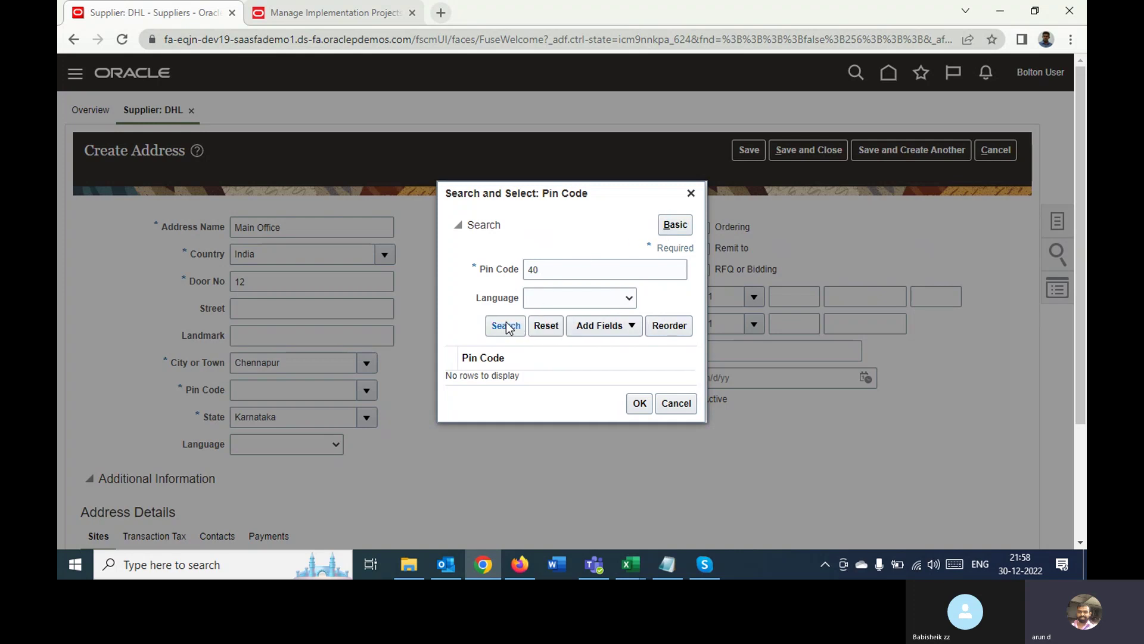
{"action": "double_click", "coordinate": [564, 270]}
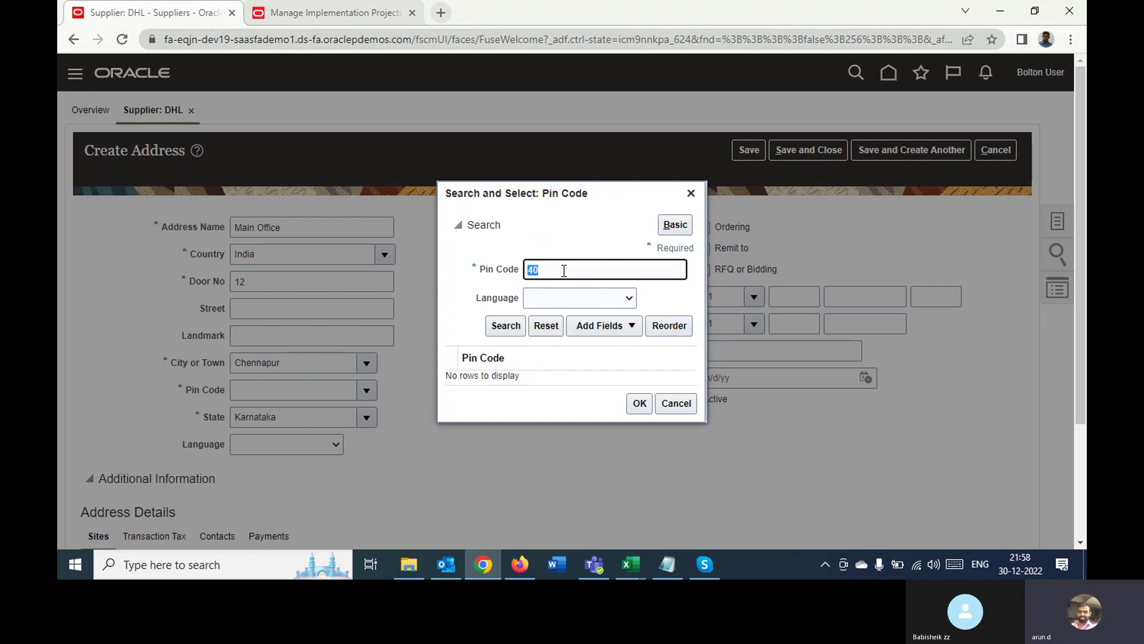
{"action": "type", "text": "6000"}
{"action": "left_click", "coordinate": [508, 327]}
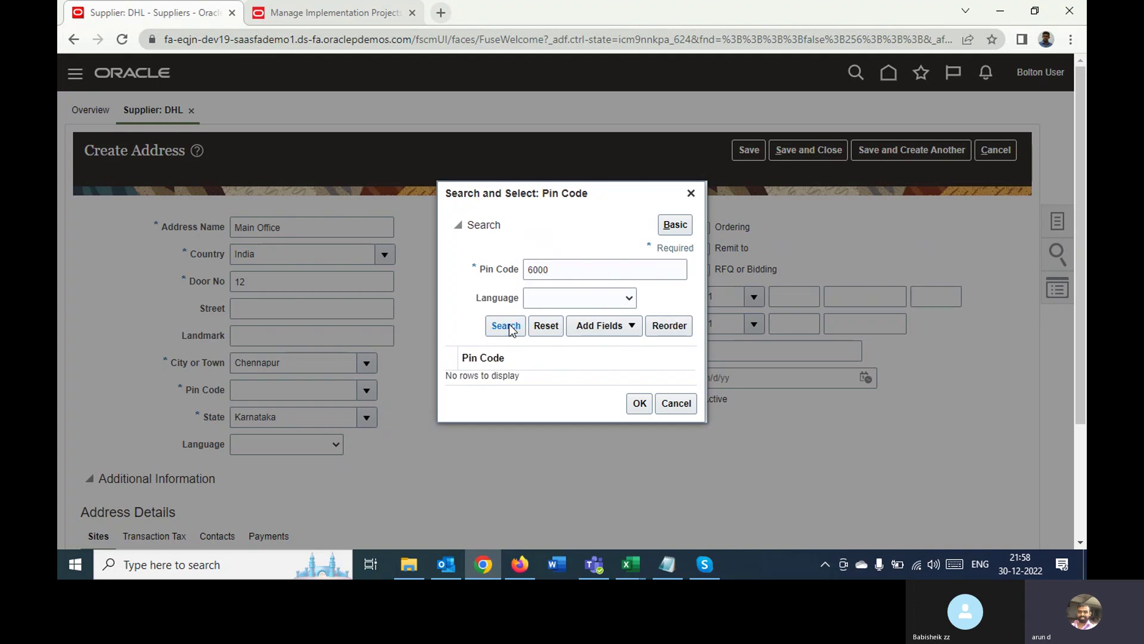
{"action": "left_click", "coordinate": [676, 403]}
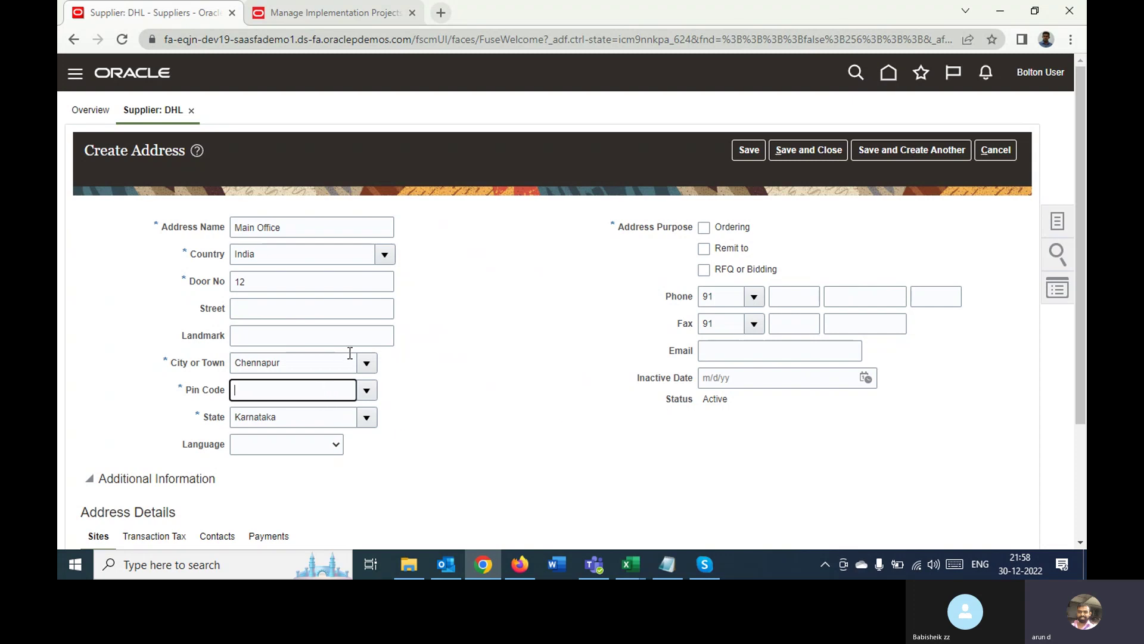
Enter 600040 directly as the Pin Code and dismiss the search that reopens
{"action": "type", "text": "6000"}
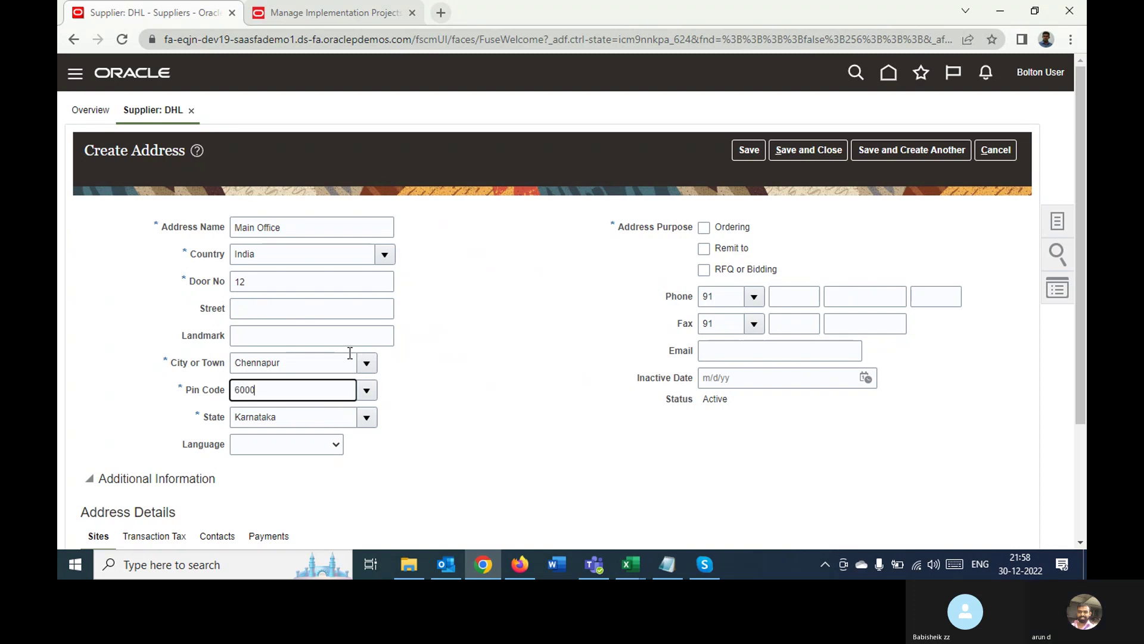
{"action": "type", "text": "40"}
{"action": "key", "text": "Tab"}
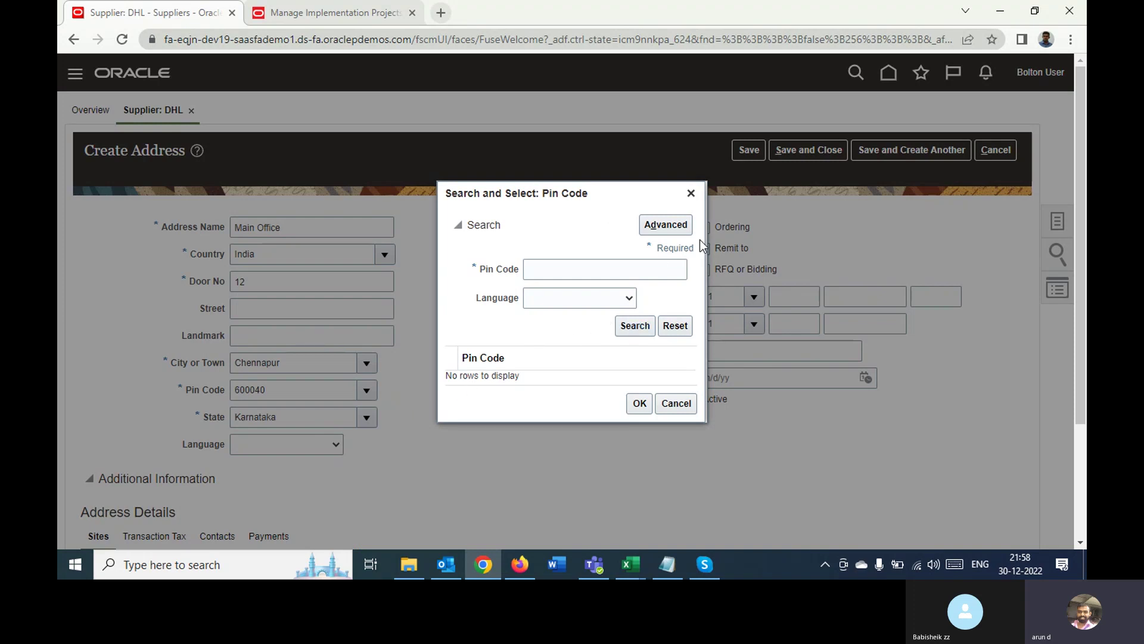
{"action": "left_click", "coordinate": [690, 195]}
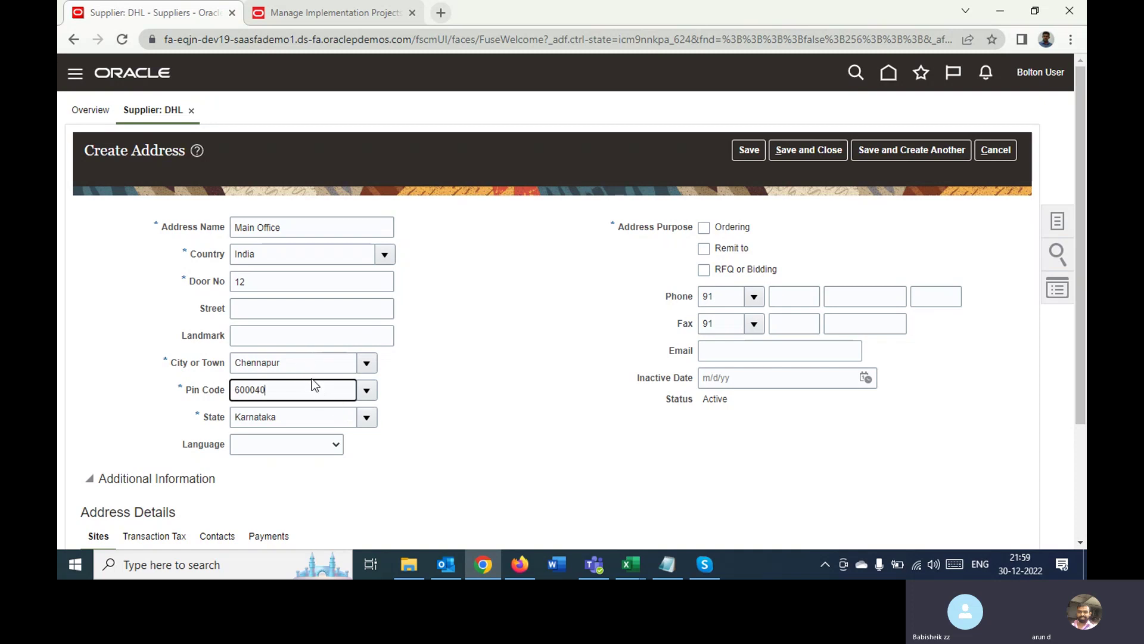
Scroll through the State list and choose Tamil Nadu
{"action": "left_click", "coordinate": [366, 418]}
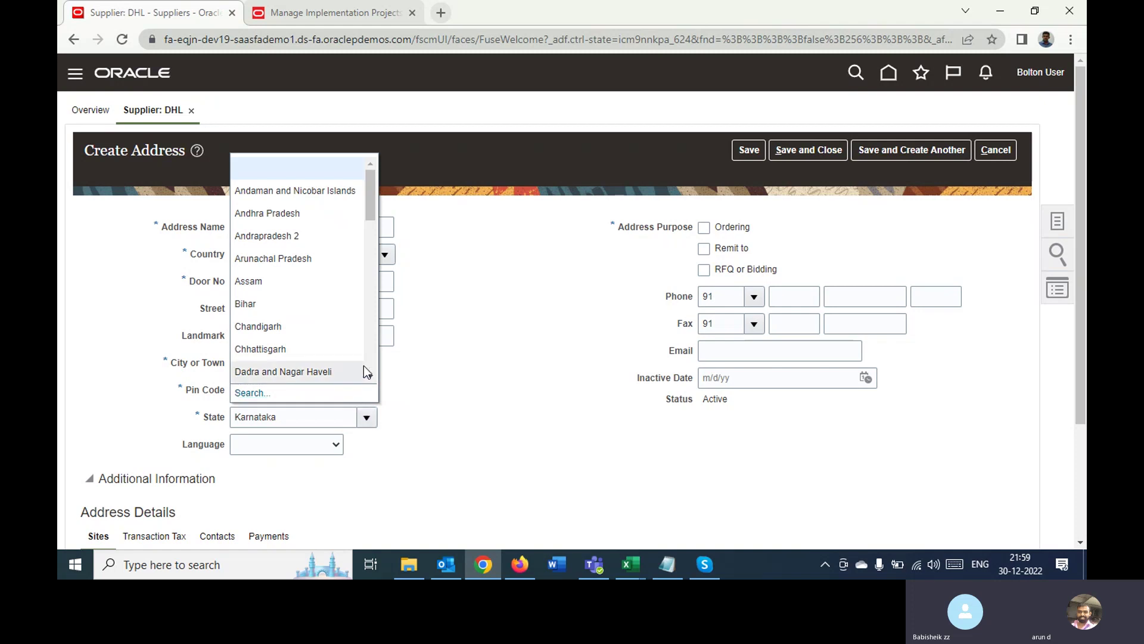
{"action": "left_click", "coordinate": [370, 378]}
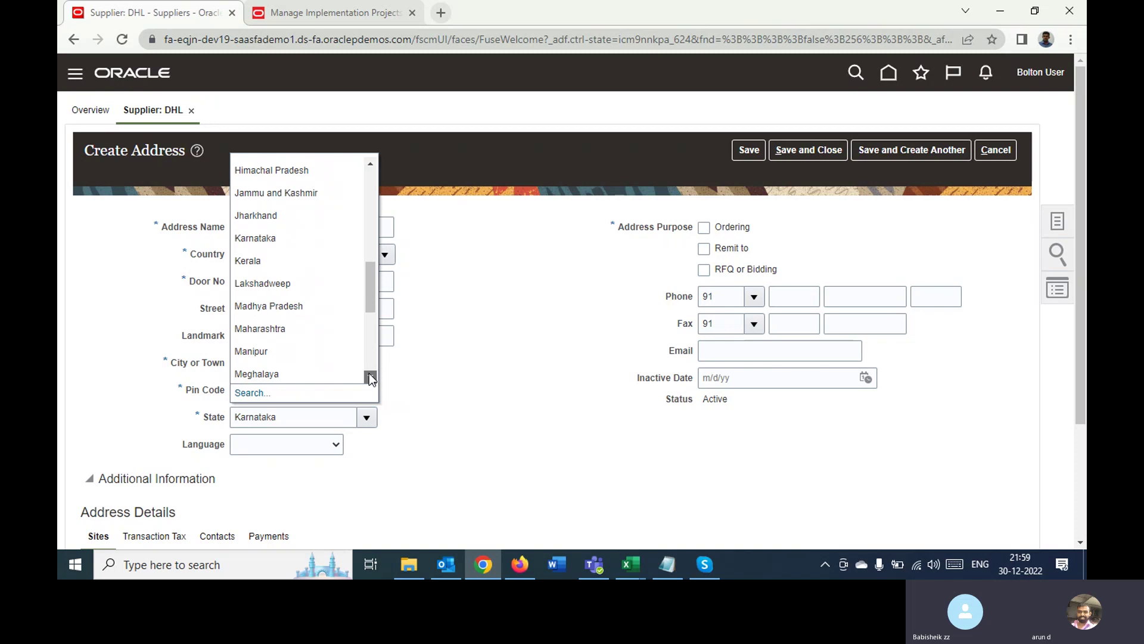
{"action": "scroll", "coordinate": [377, 305], "scroll_direction": "down", "scroll_amount": 2}
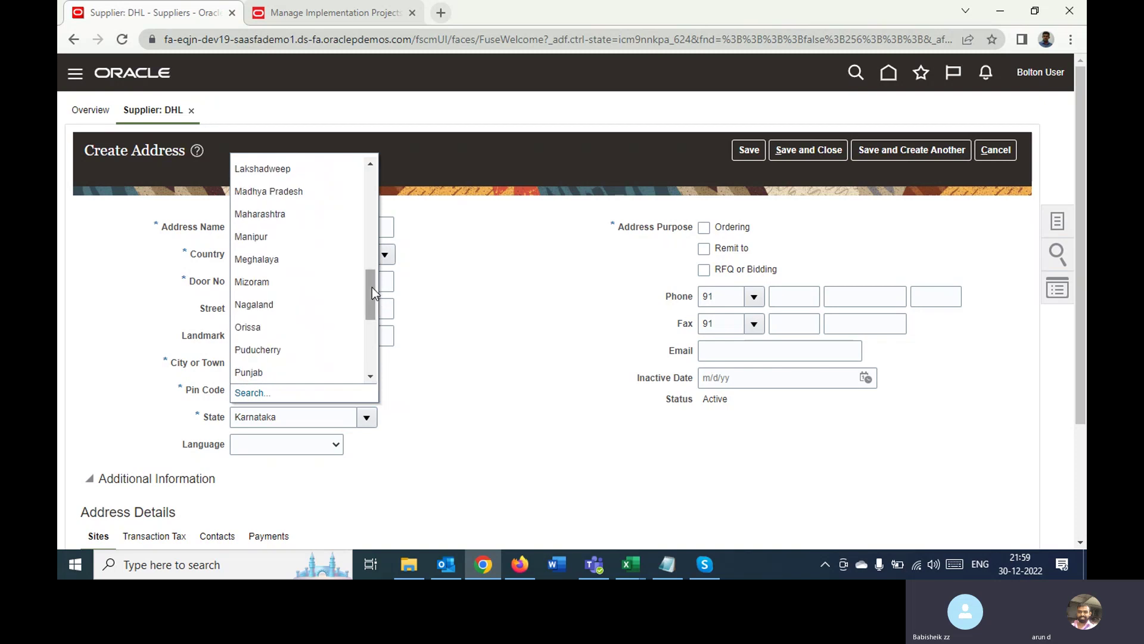
{"action": "left_click_drag", "start_coordinate": [372, 287], "coordinate": [372, 361]}
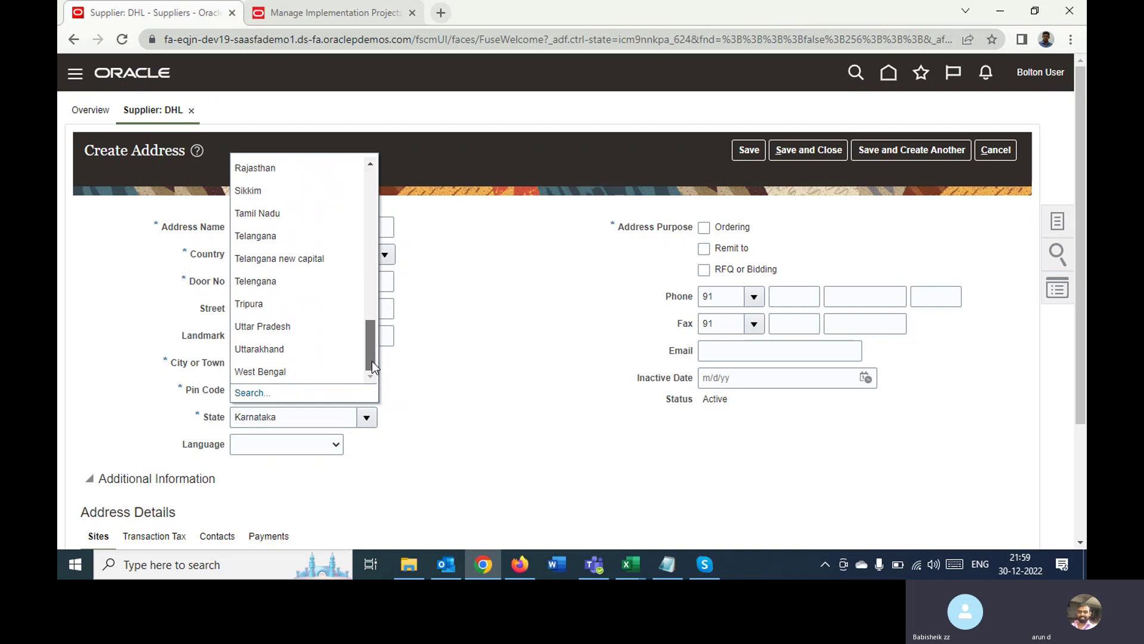
{"action": "left_click", "coordinate": [268, 216]}
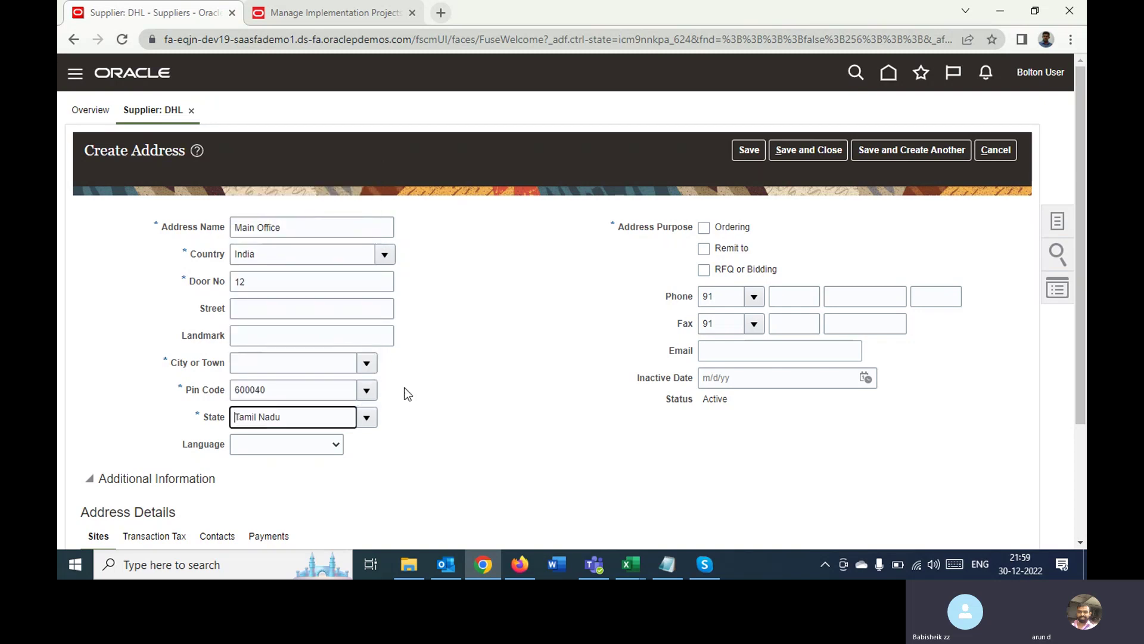
Pick A-kalayamputhur as City or Town, then scroll the town list looking for another
{"action": "left_click", "coordinate": [363, 369]}
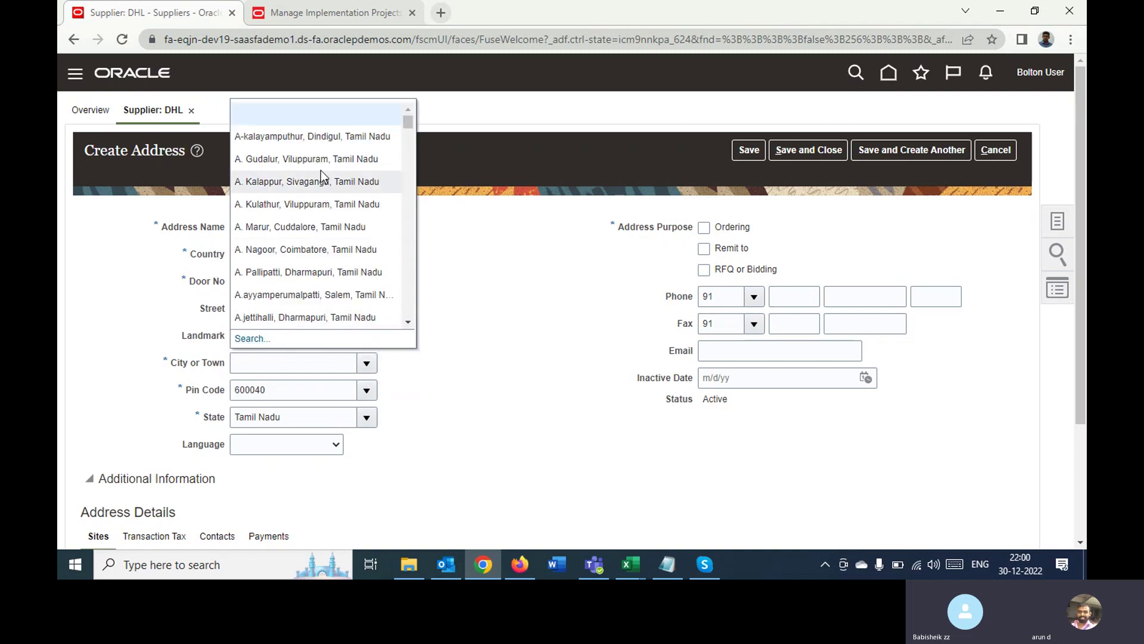
{"action": "left_click", "coordinate": [321, 145]}
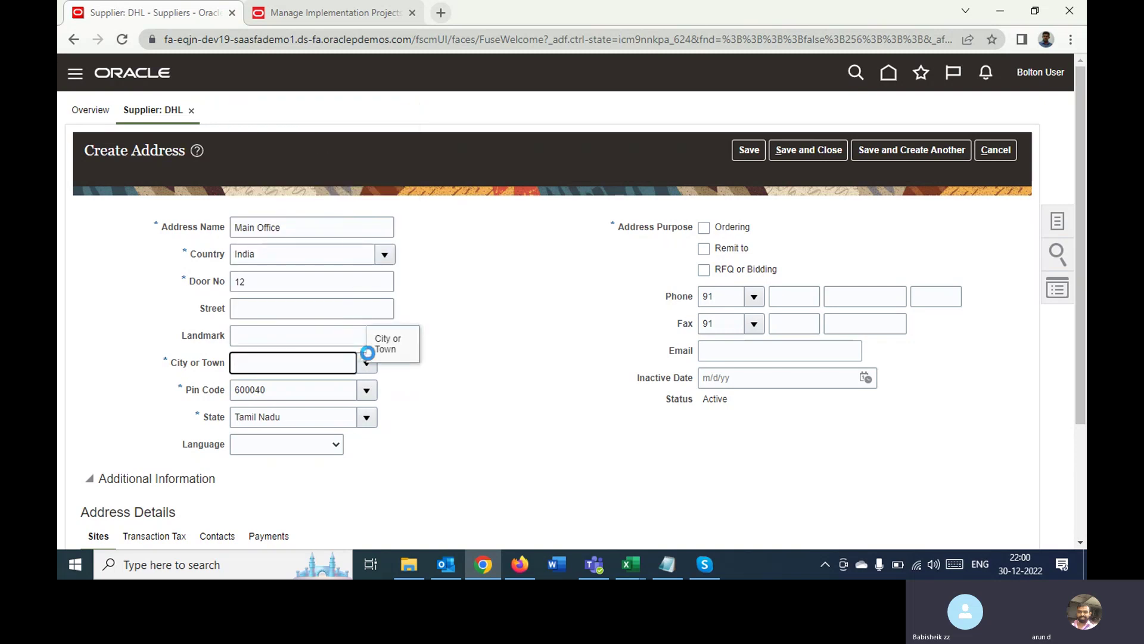
{"action": "left_click", "coordinate": [369, 363]}
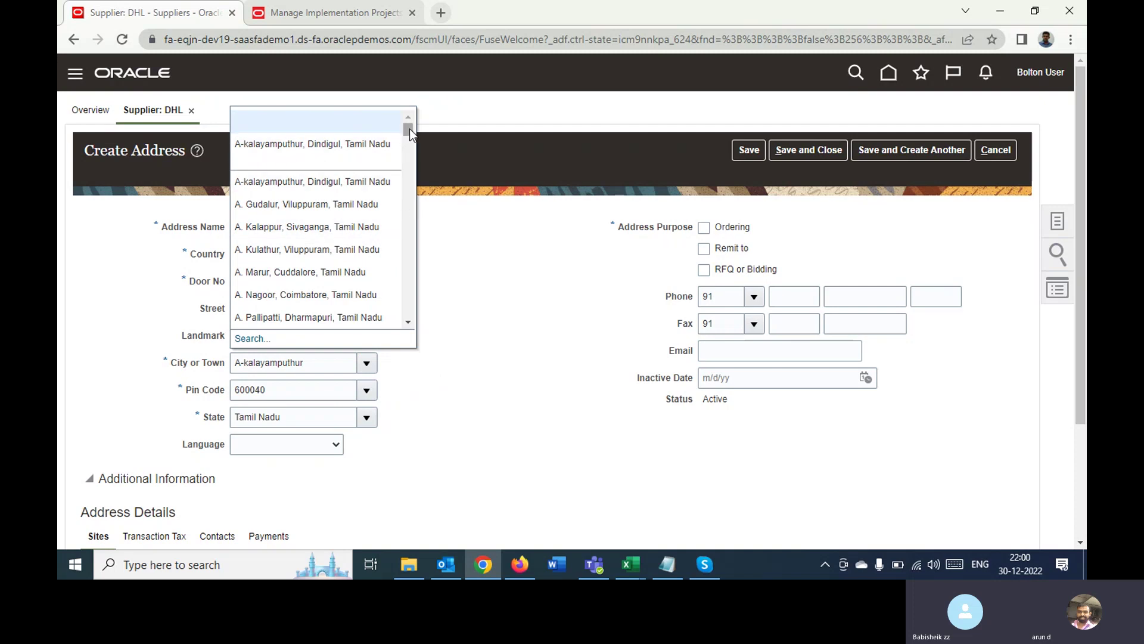
{"action": "left_click_drag", "start_coordinate": [409, 129], "coordinate": [410, 141]}
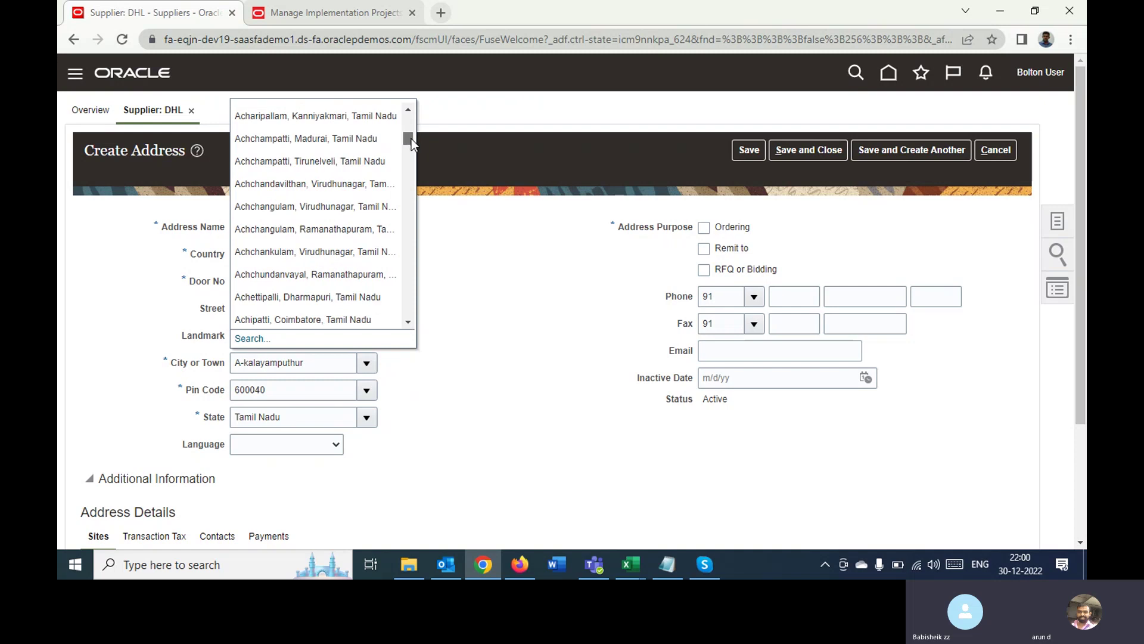
{"action": "left_click_drag", "start_coordinate": [411, 138], "coordinate": [412, 141]}
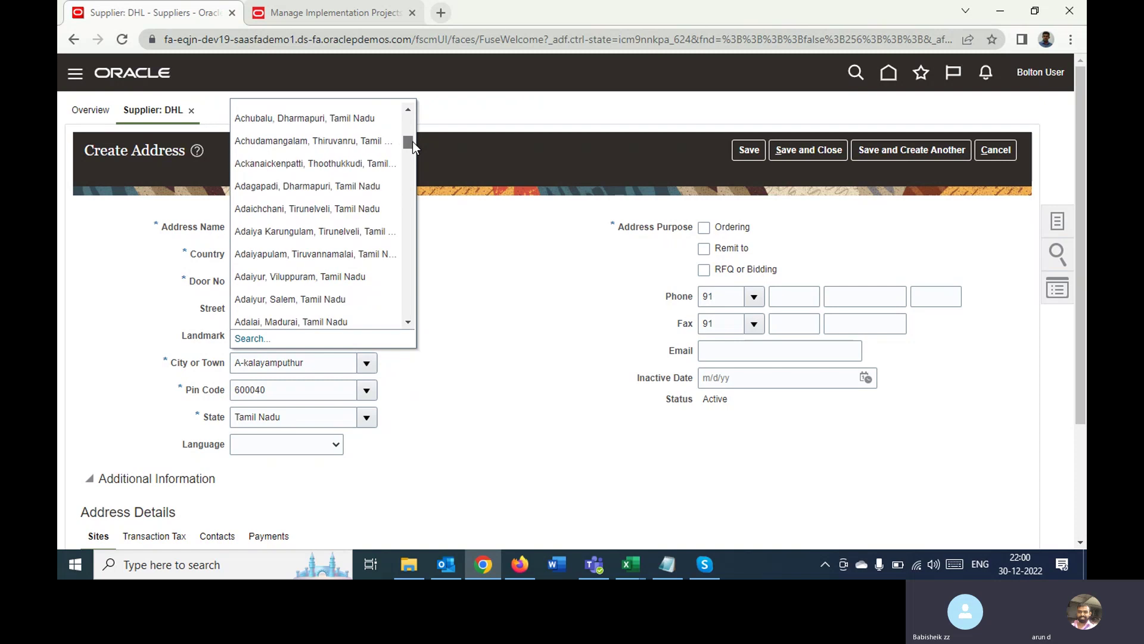
{"action": "left_click_drag", "start_coordinate": [413, 142], "coordinate": [415, 154]}
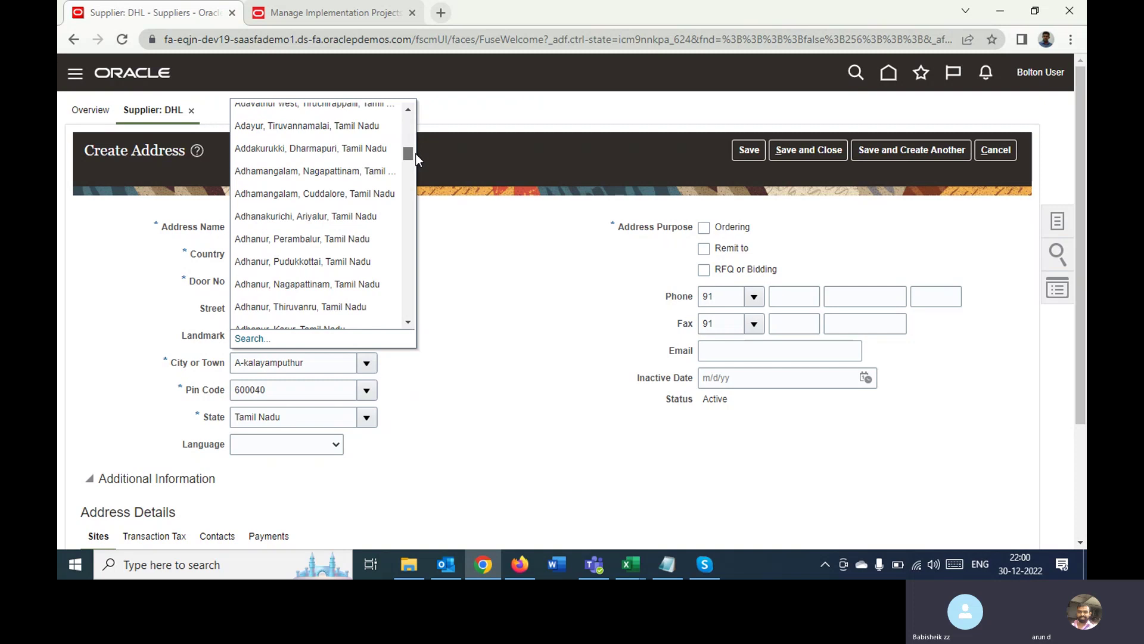
{"action": "left_click_drag", "start_coordinate": [416, 153], "coordinate": [416, 159]}
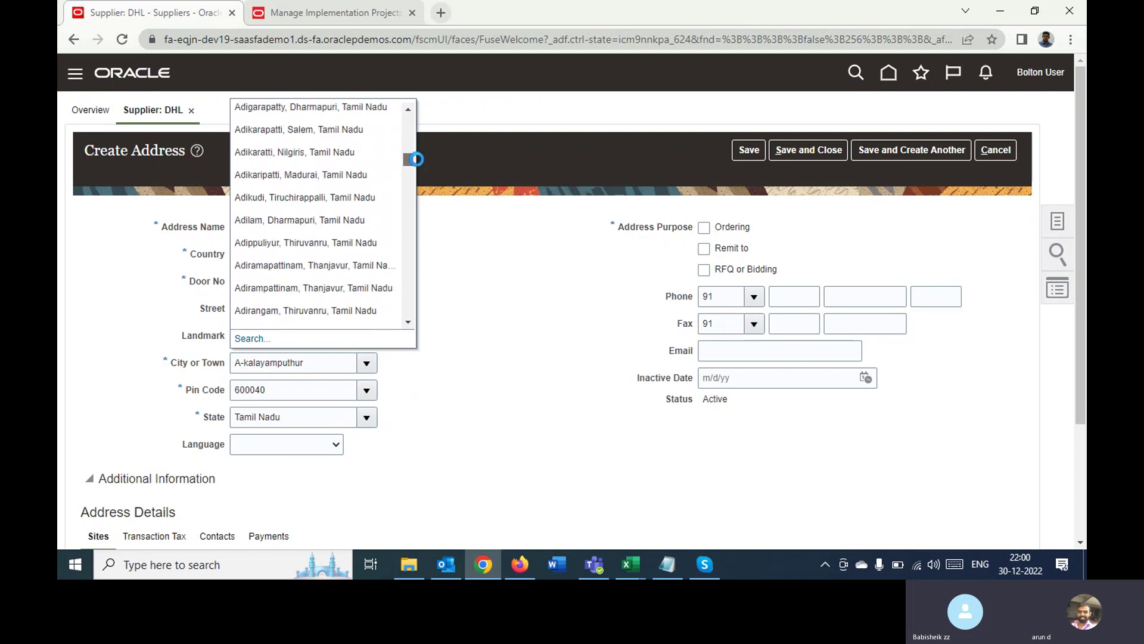
{"action": "left_click", "coordinate": [251, 339]}
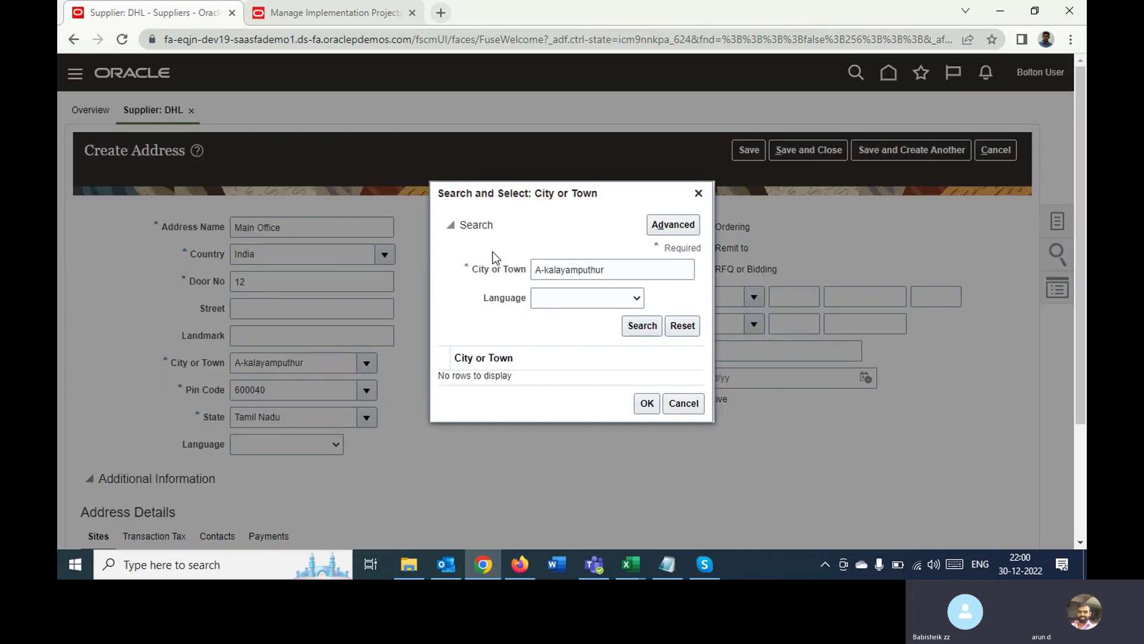
Search 'Chenn', choose Chennai, Tamil Nadu as City or Town, and pick Pin Code 600001
{"action": "triple_click", "coordinate": [616, 272]}
{"action": "type", "text": "Chenn"}
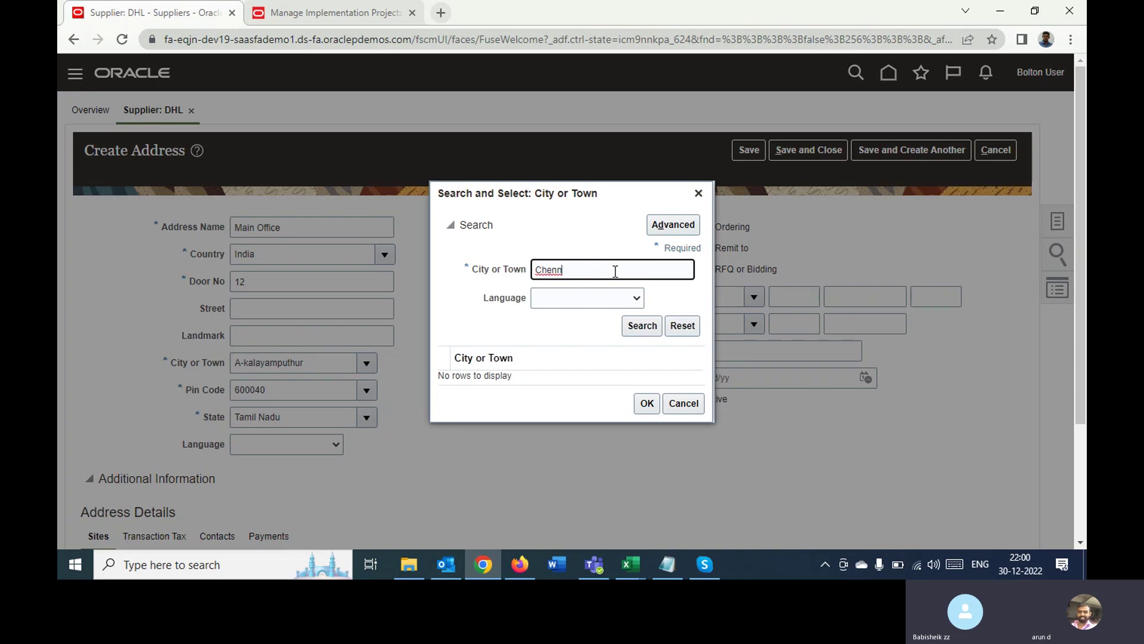
{"action": "left_click", "coordinate": [641, 325]}
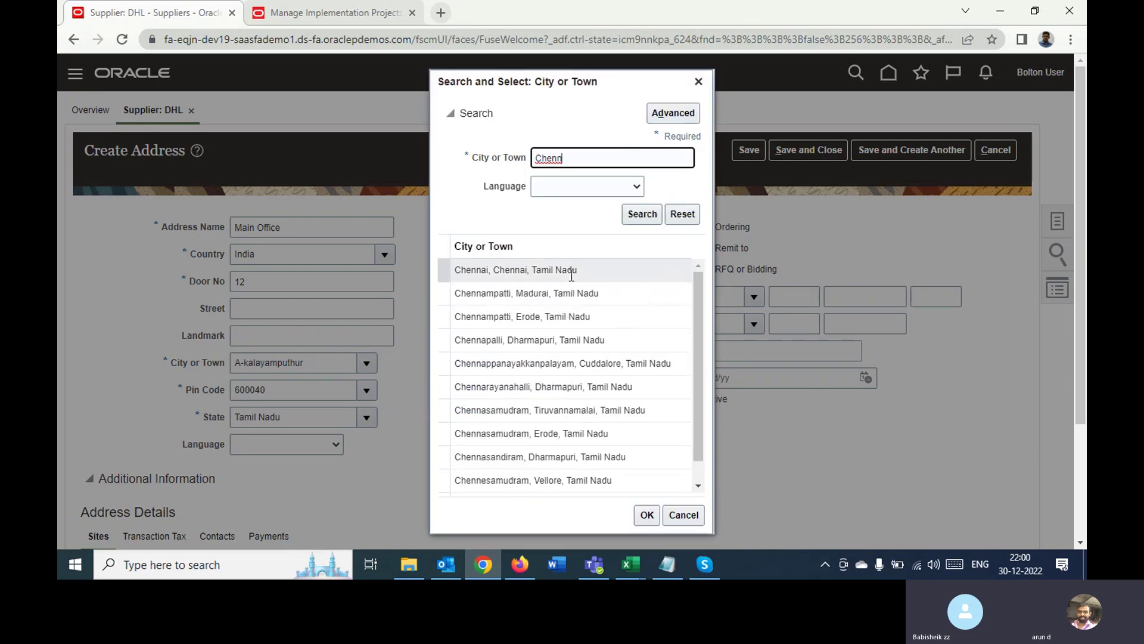
{"action": "double_click", "coordinate": [567, 269]}
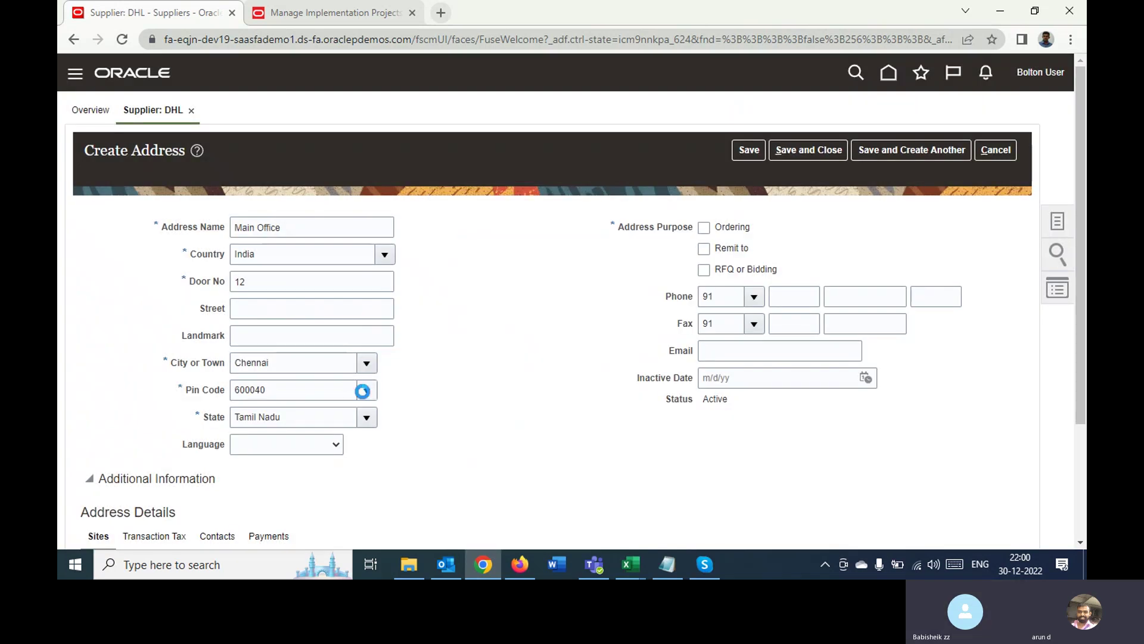
{"action": "left_click", "coordinate": [365, 391]}
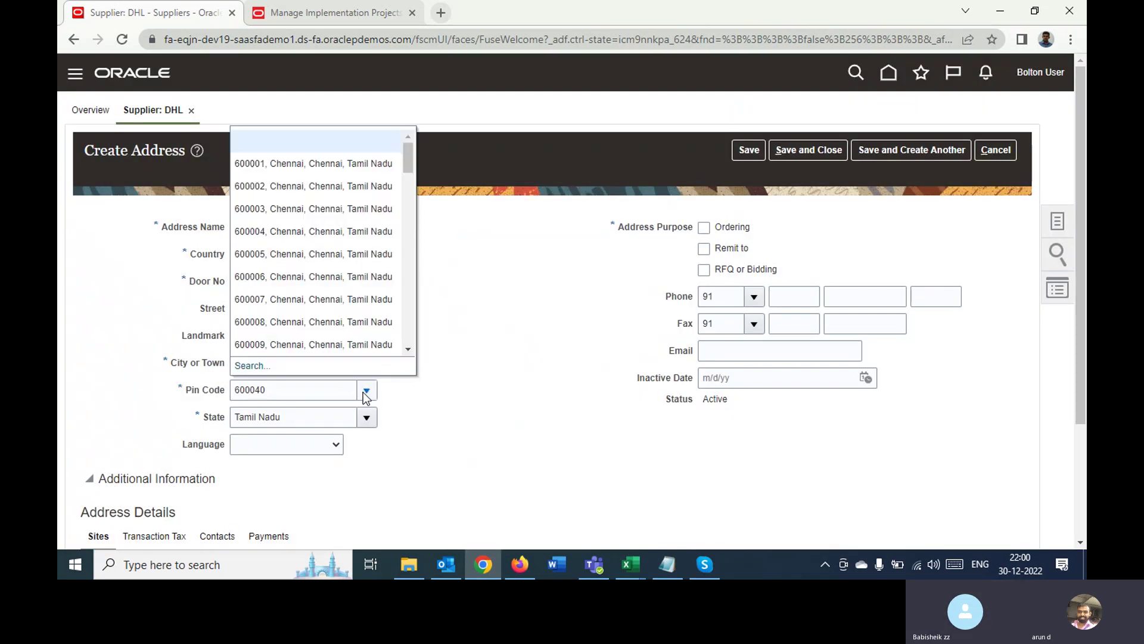
{"action": "left_click", "coordinate": [300, 166]}
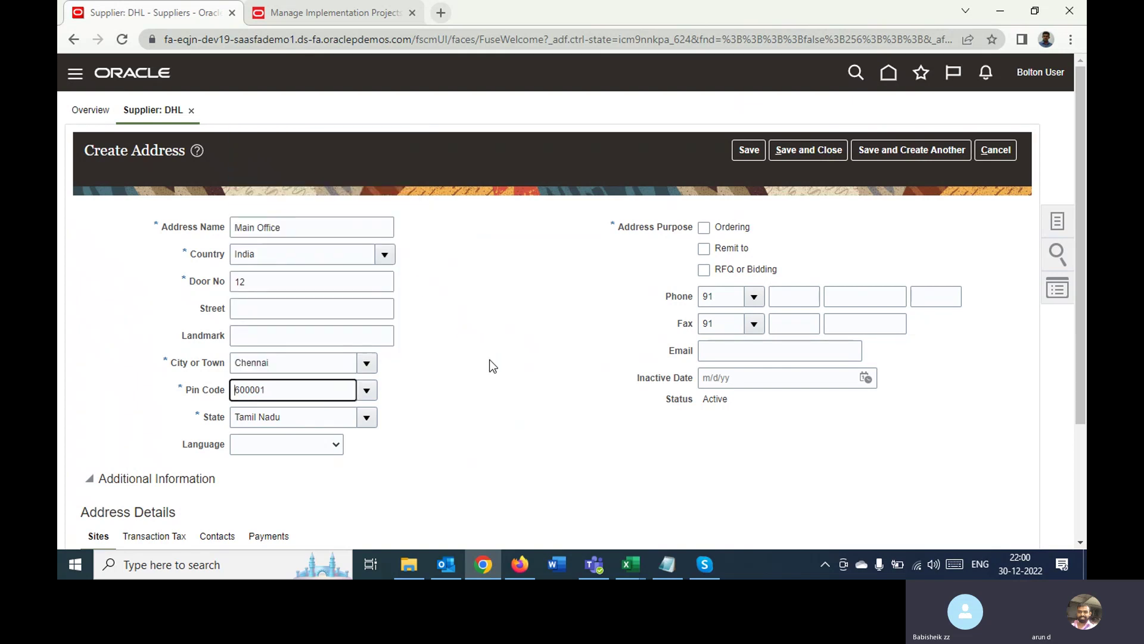
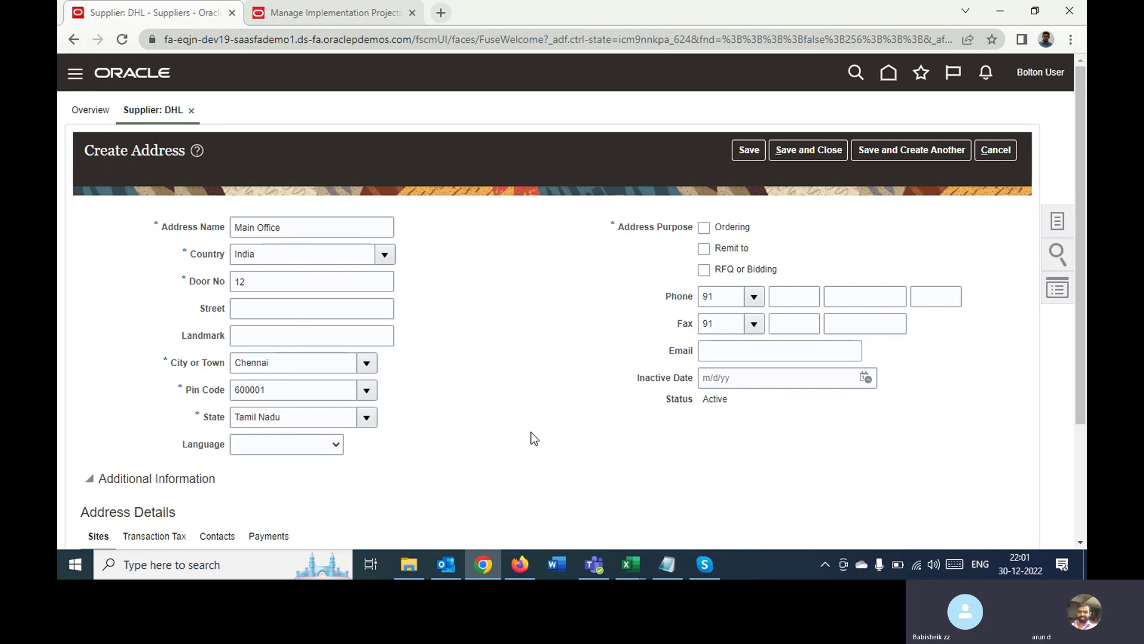
Mark the Main Office address for Ordering and Remit to, then begin entering its e-mail
{"action": "left_click", "coordinate": [703, 232]}
{"action": "left_click", "coordinate": [704, 249]}
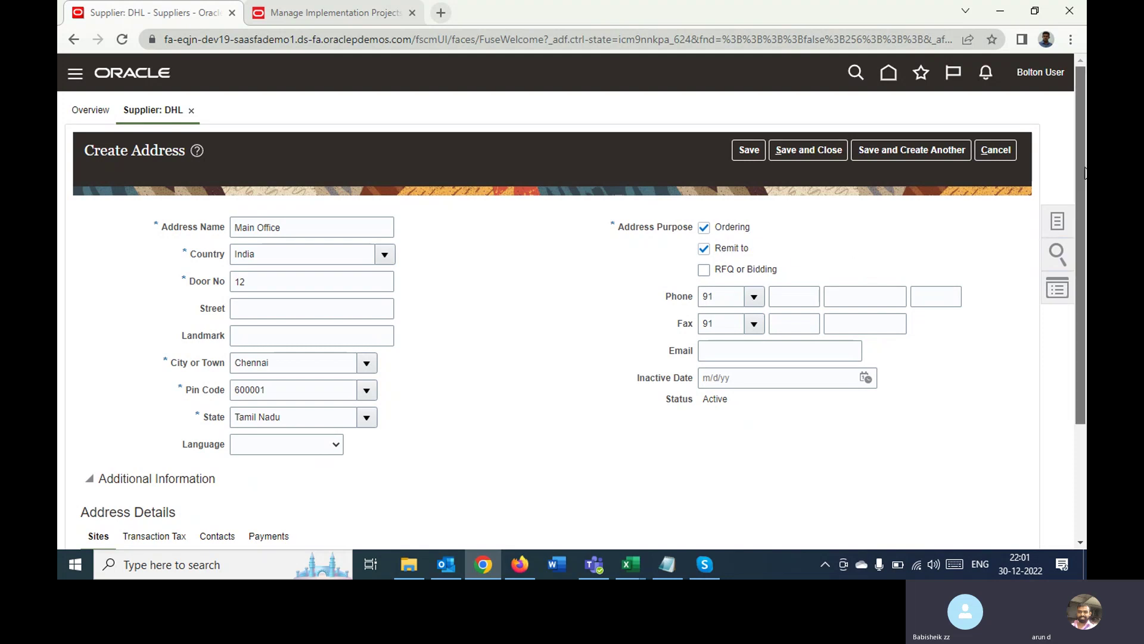
{"action": "left_click_drag", "start_coordinate": [1084, 173], "coordinate": [1085, 250]}
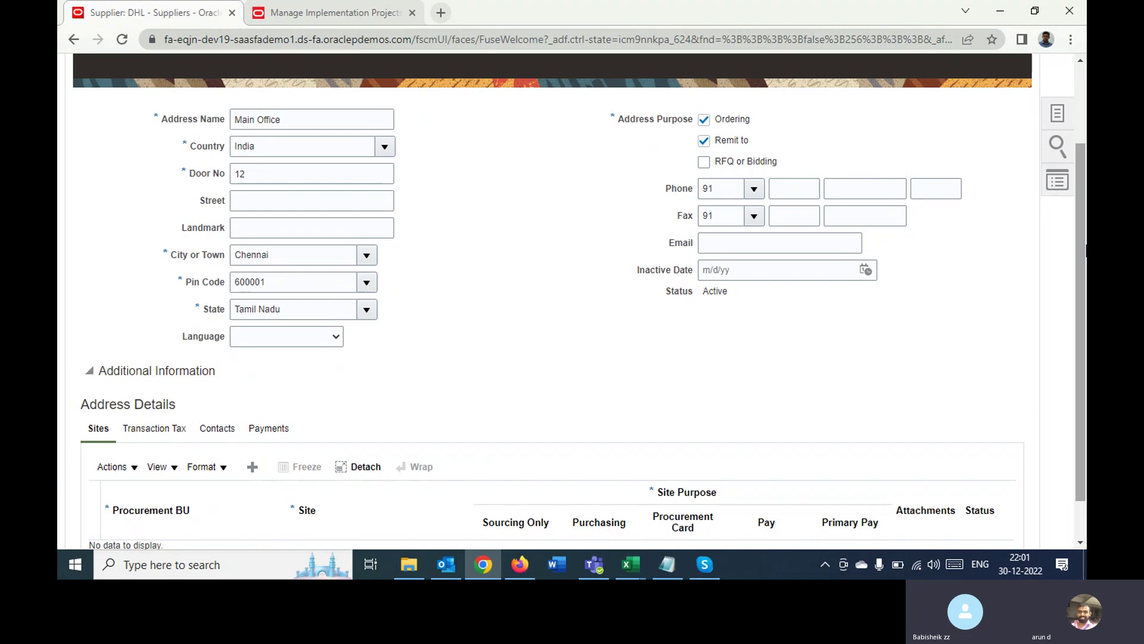
{"action": "left_click", "coordinate": [731, 240]}
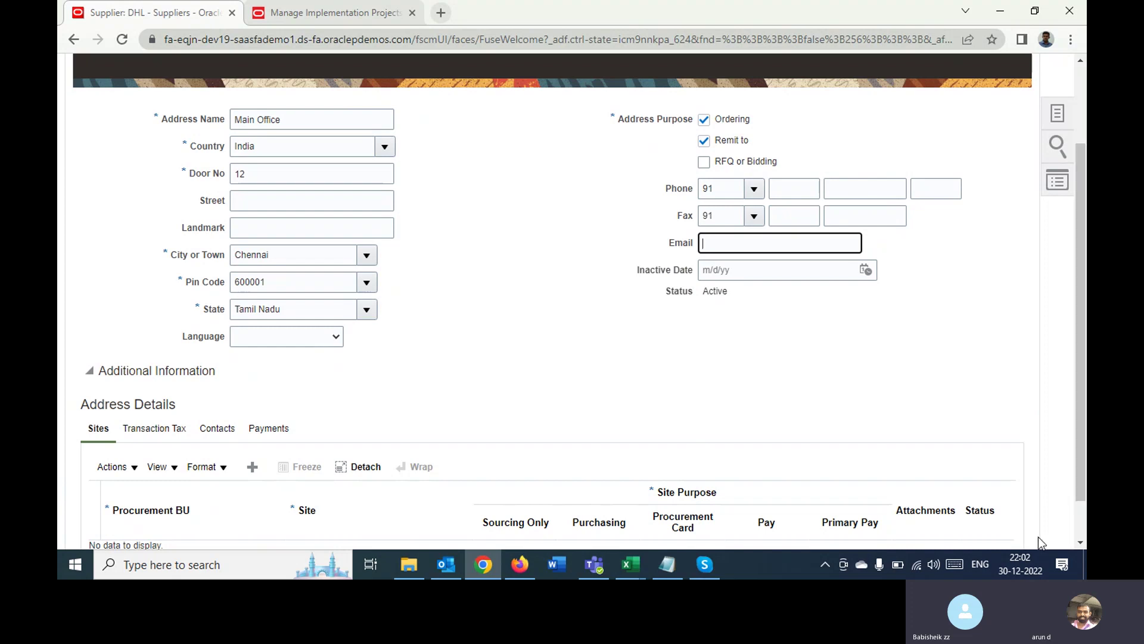
In the Skype call, mute and unmute the microphone, then minimize Skype back to the form
{"action": "mouse_move", "coordinate": [715, 566]}
{"action": "left_click", "coordinate": [714, 498]}
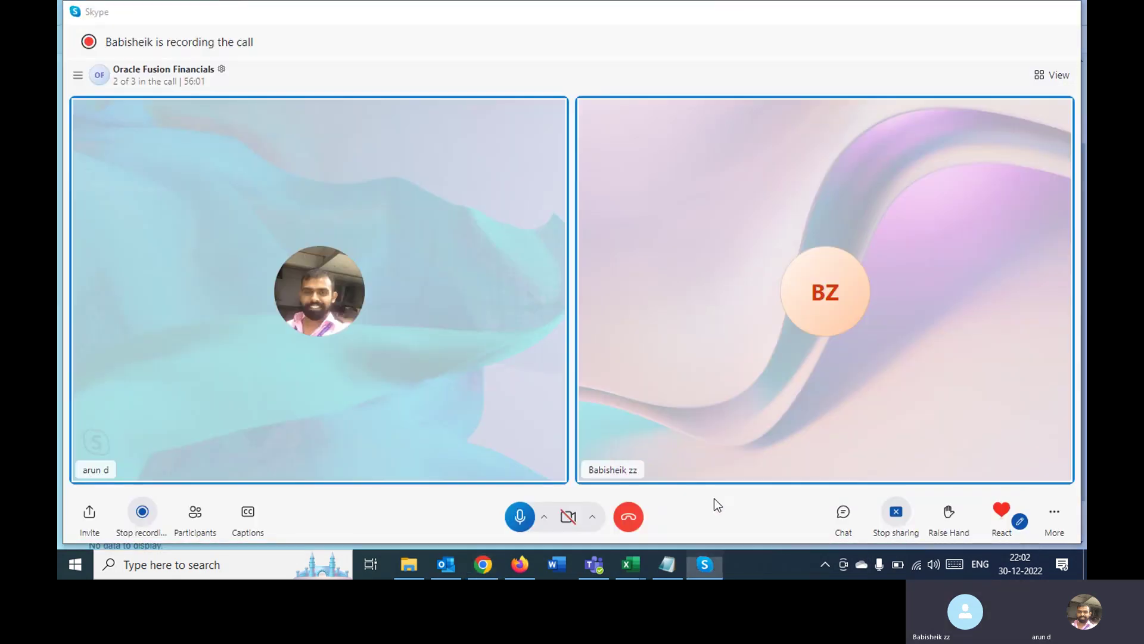
{"action": "left_click", "coordinate": [521, 516]}
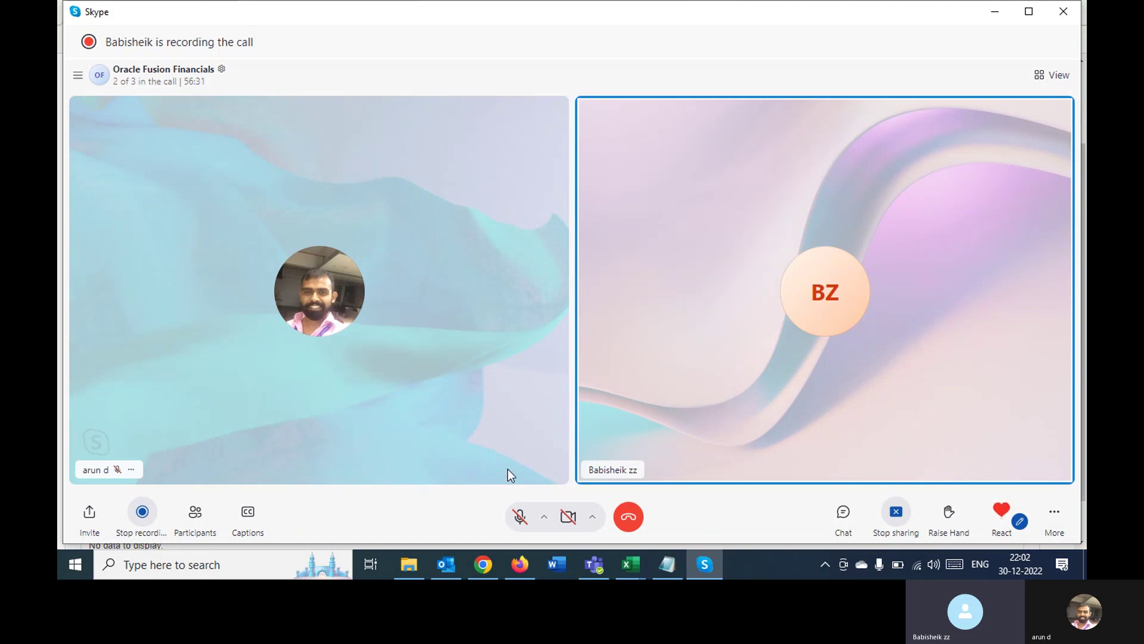
{"action": "left_click", "coordinate": [520, 516]}
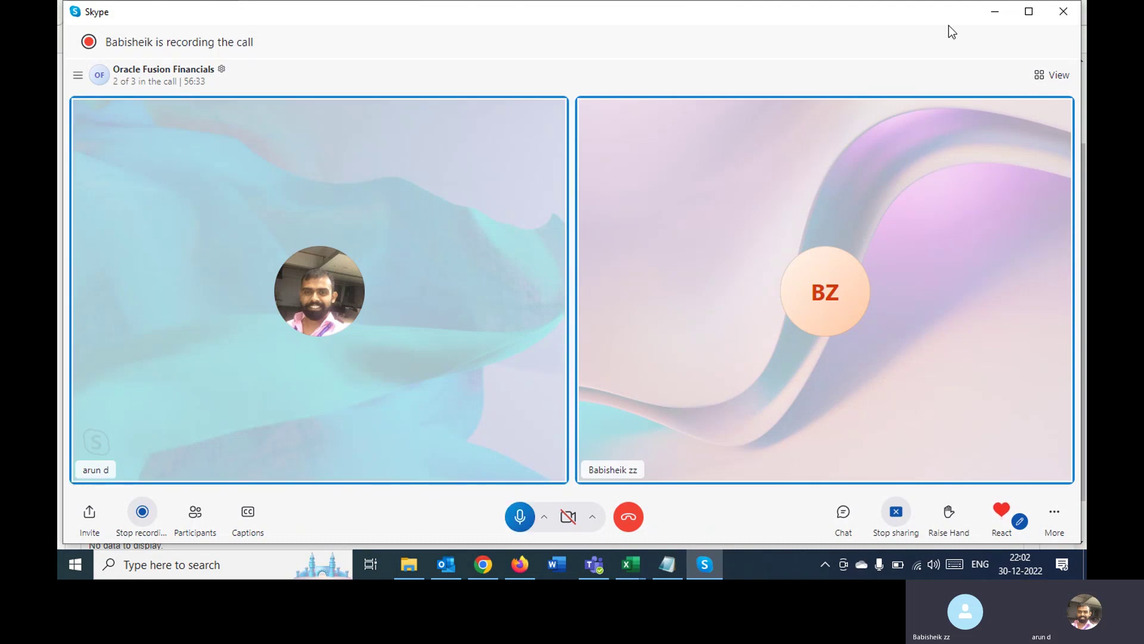
{"action": "left_click", "coordinate": [995, 11]}
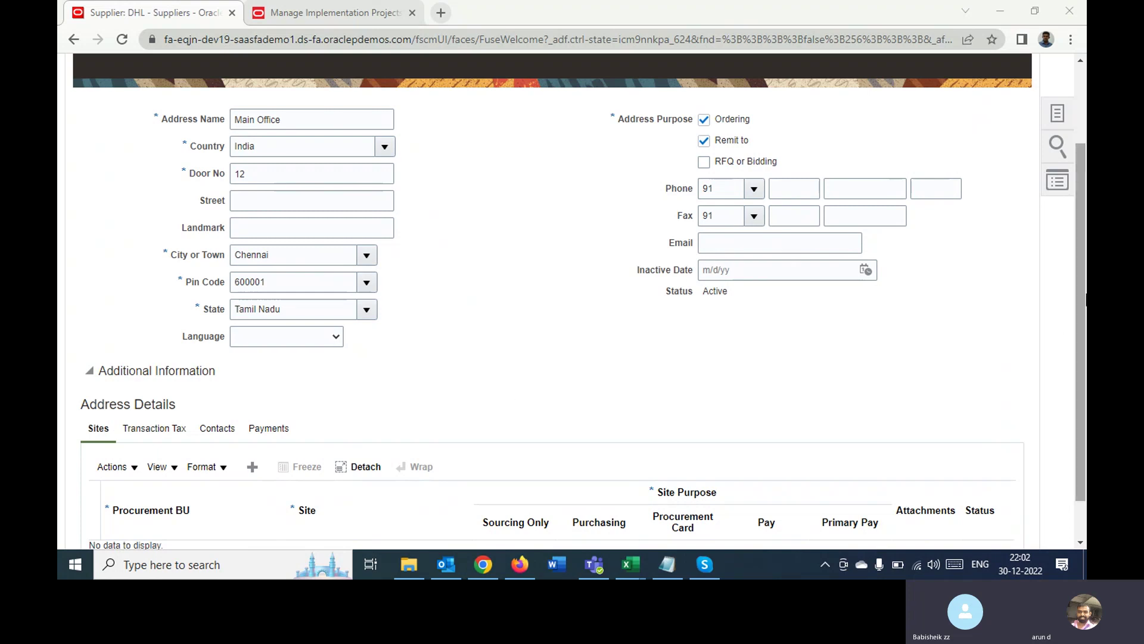
Add a site row named 'Main Office' to the address and make it the Primary Pay site
{"action": "left_click_drag", "start_coordinate": [1080, 280], "coordinate": [1085, 343]}
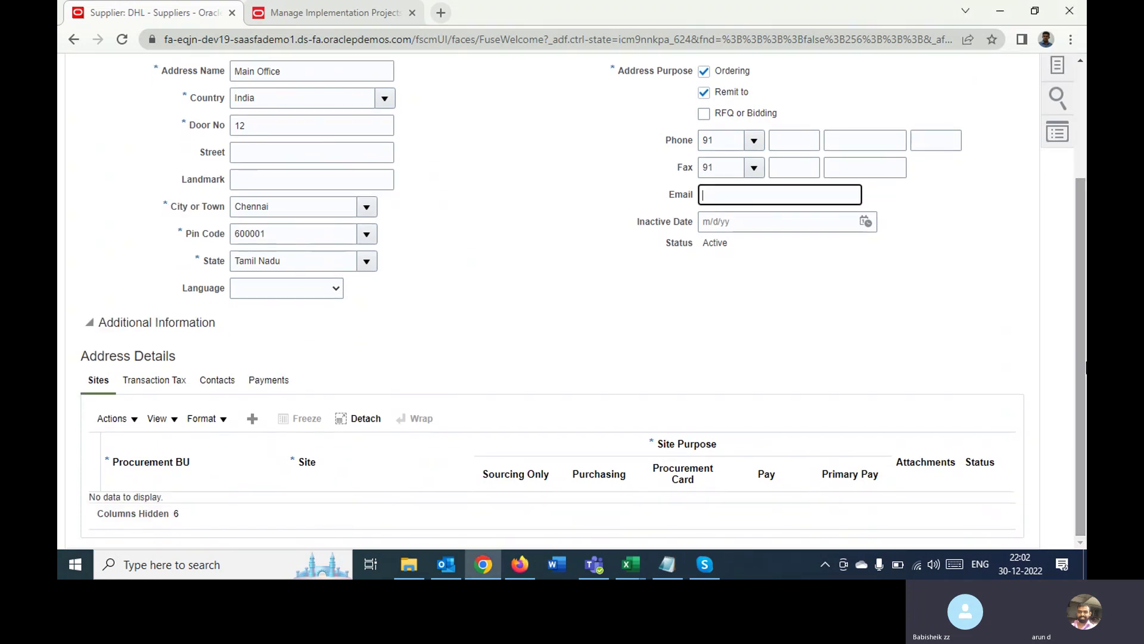
{"action": "left_click", "coordinate": [253, 419]}
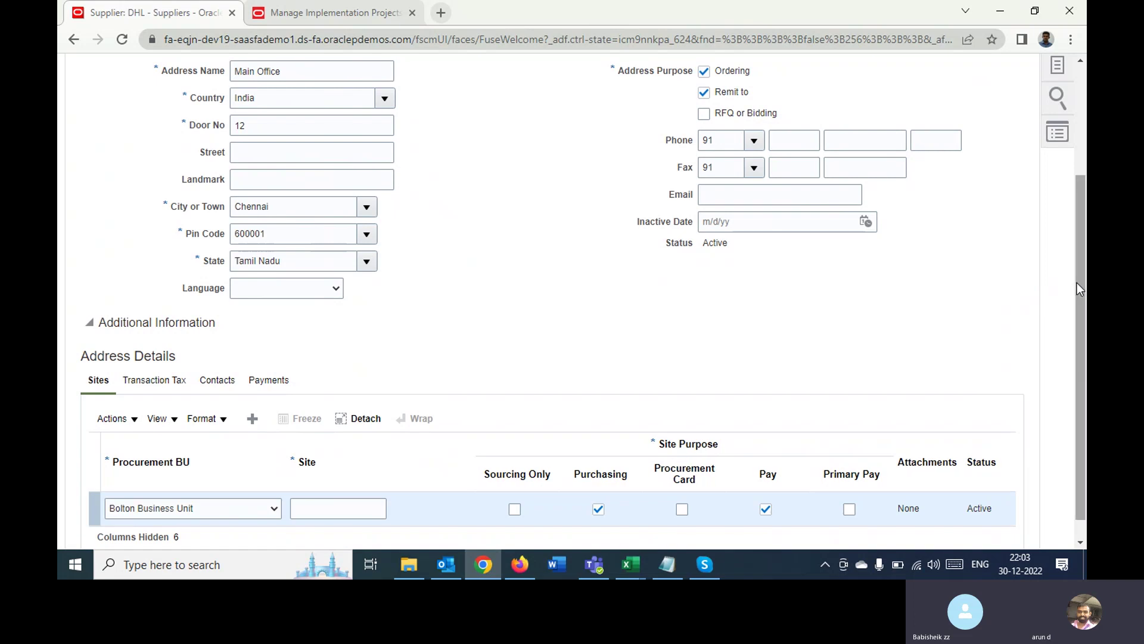
{"action": "left_click_drag", "start_coordinate": [1077, 283], "coordinate": [1077, 348]}
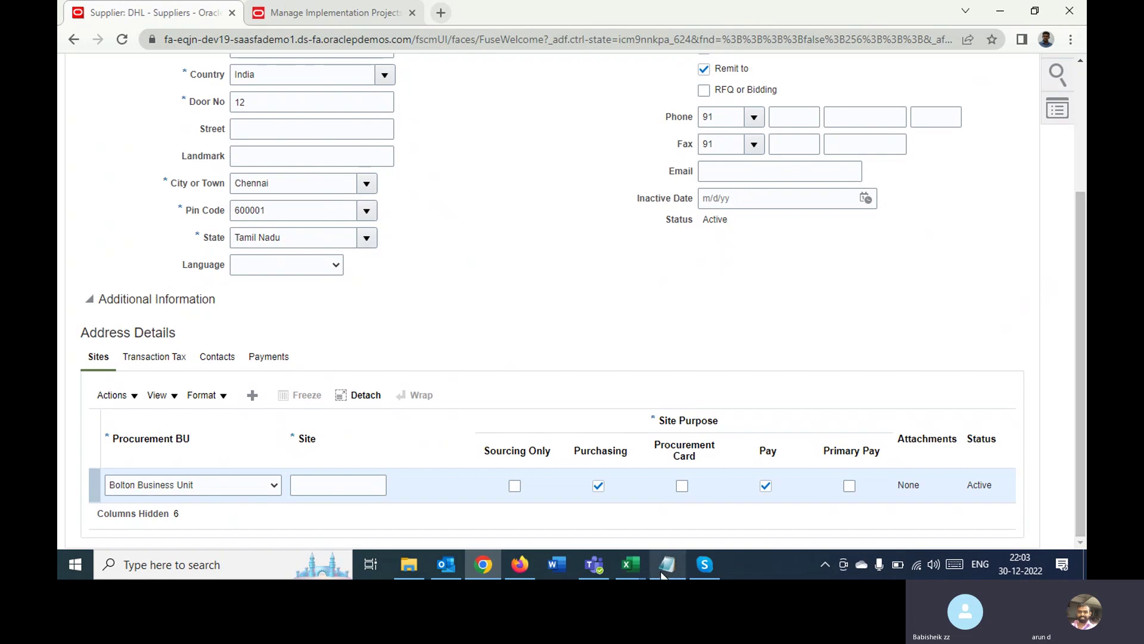
{"action": "left_click", "coordinate": [371, 484]}
{"action": "type", "text": "M"}
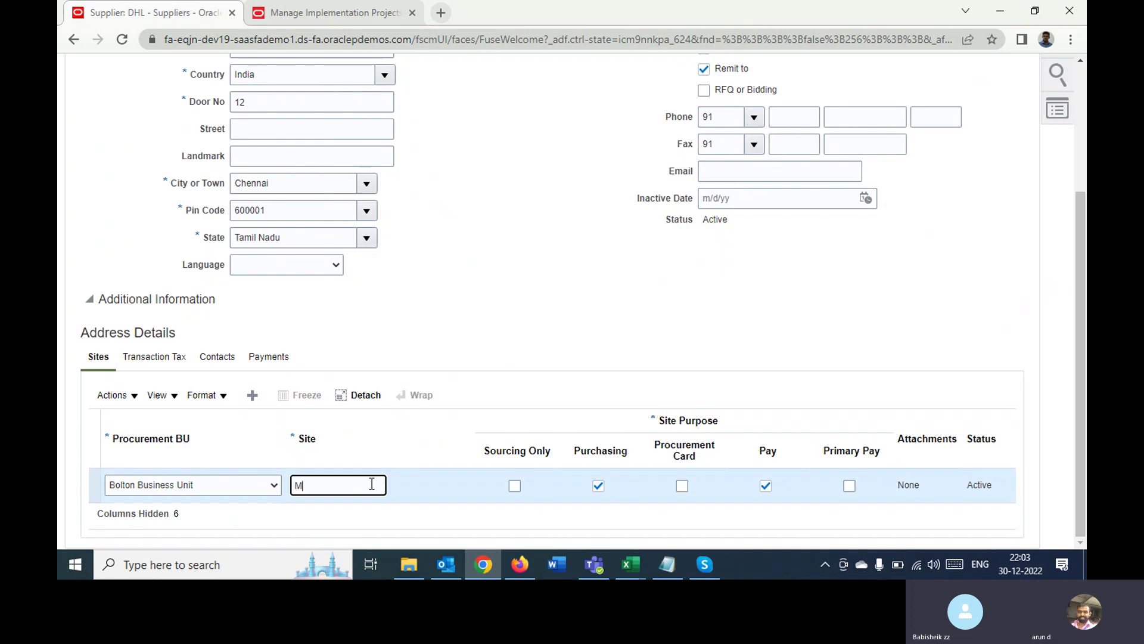
{"action": "type", "text": "ain Office"}
{"action": "left_click", "coordinate": [641, 303]}
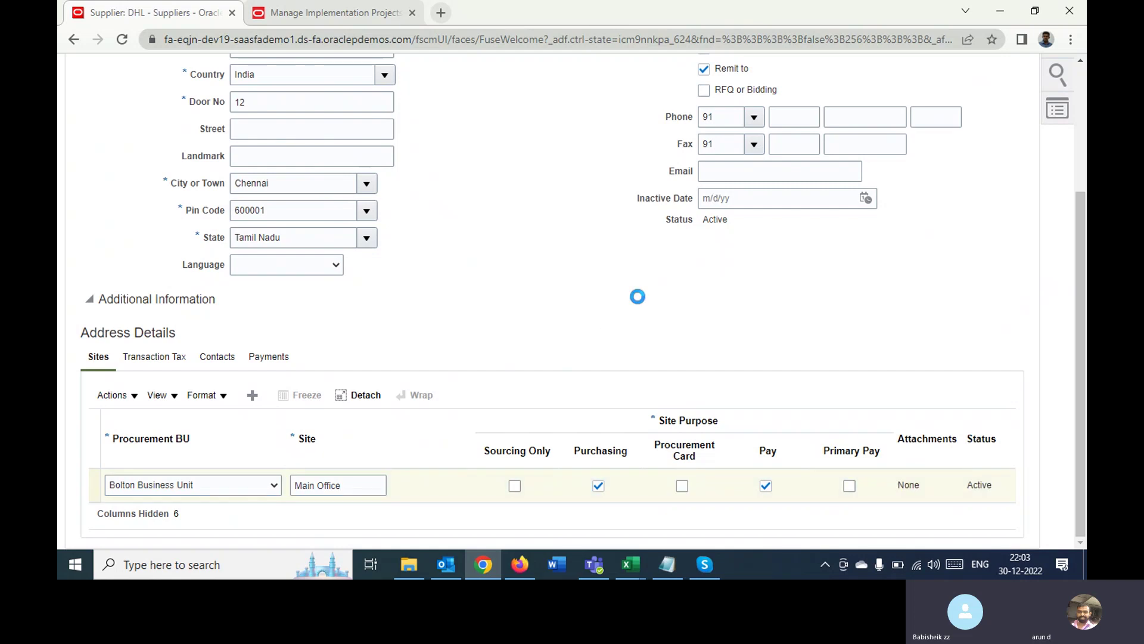
{"action": "left_click", "coordinate": [849, 486]}
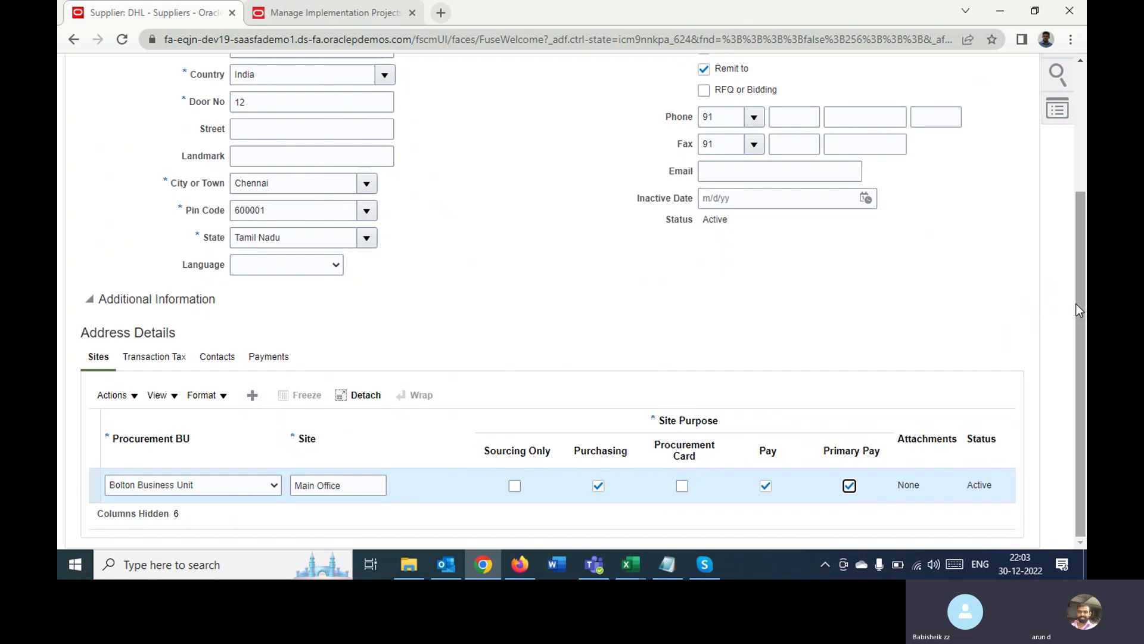
{"action": "mouse_move", "coordinate": [1077, 303]}
{"action": "left_mouse_down"}
{"action": "mouse_move", "coordinate": [1077, 292]}
{"action": "mouse_move", "coordinate": [1077, 320]}
{"action": "left_mouse_up"}
Save and close the Main Office address, dismiss the confirmation, and view DHL's sites list
{"action": "scroll", "coordinate": [1081, 313], "scroll_direction": "up", "scroll_amount": 3}
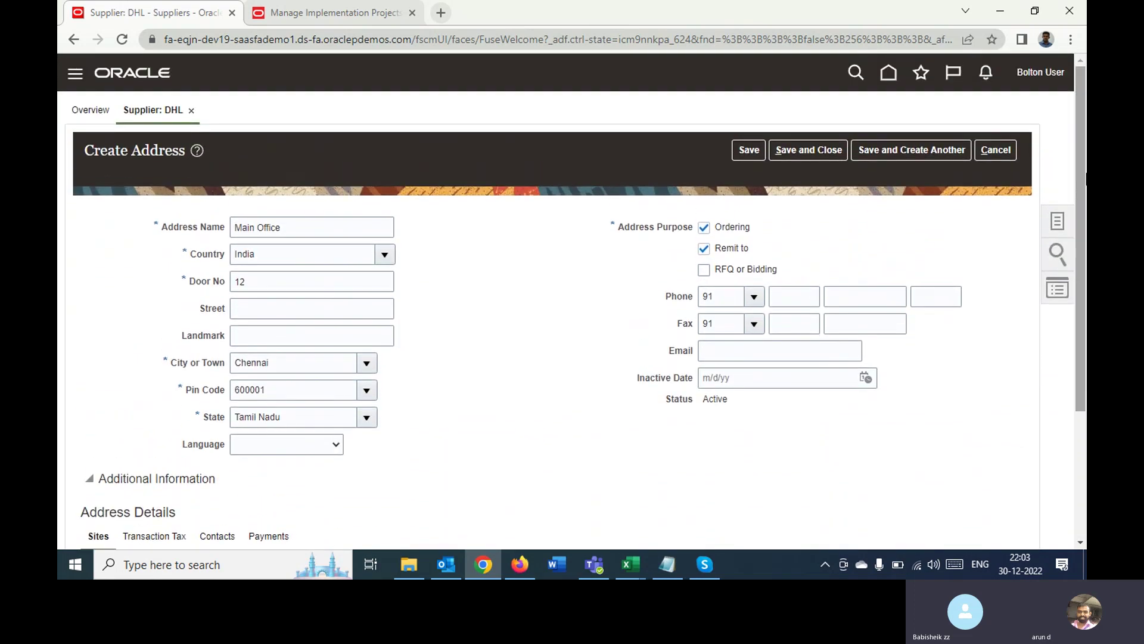
{"action": "left_click", "coordinate": [742, 155]}
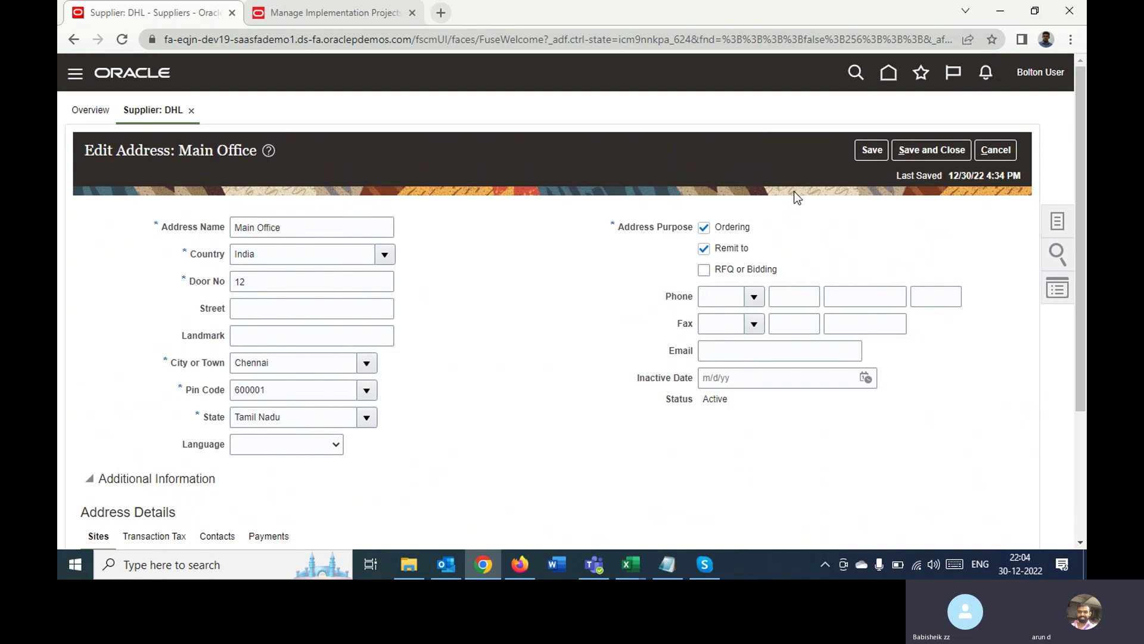
{"action": "left_click", "coordinate": [930, 152]}
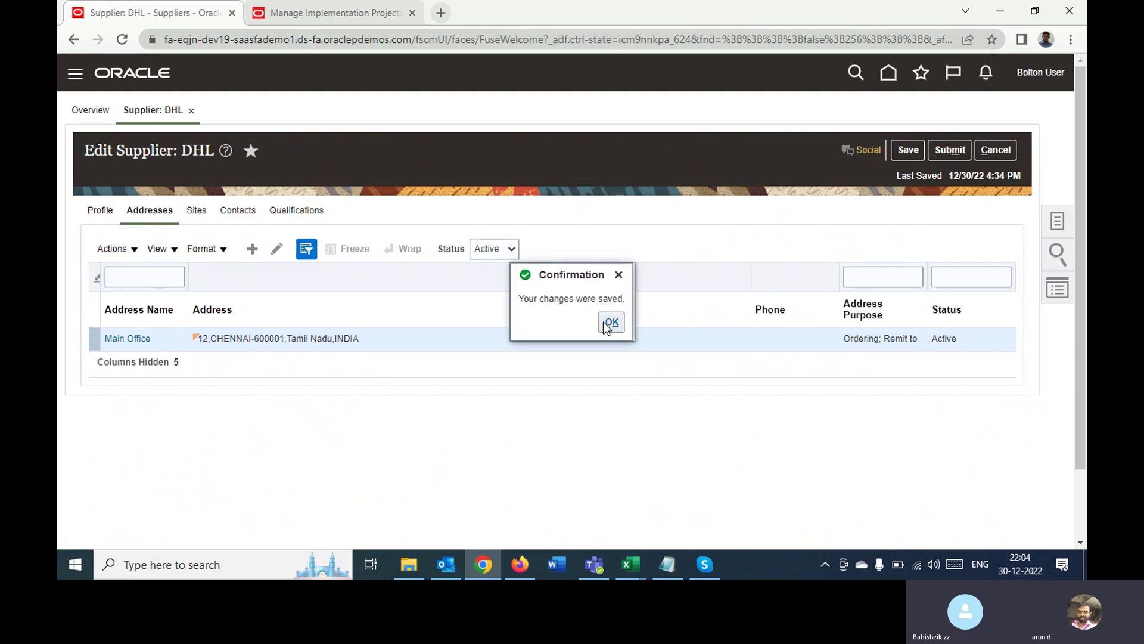
{"action": "left_click", "coordinate": [609, 324]}
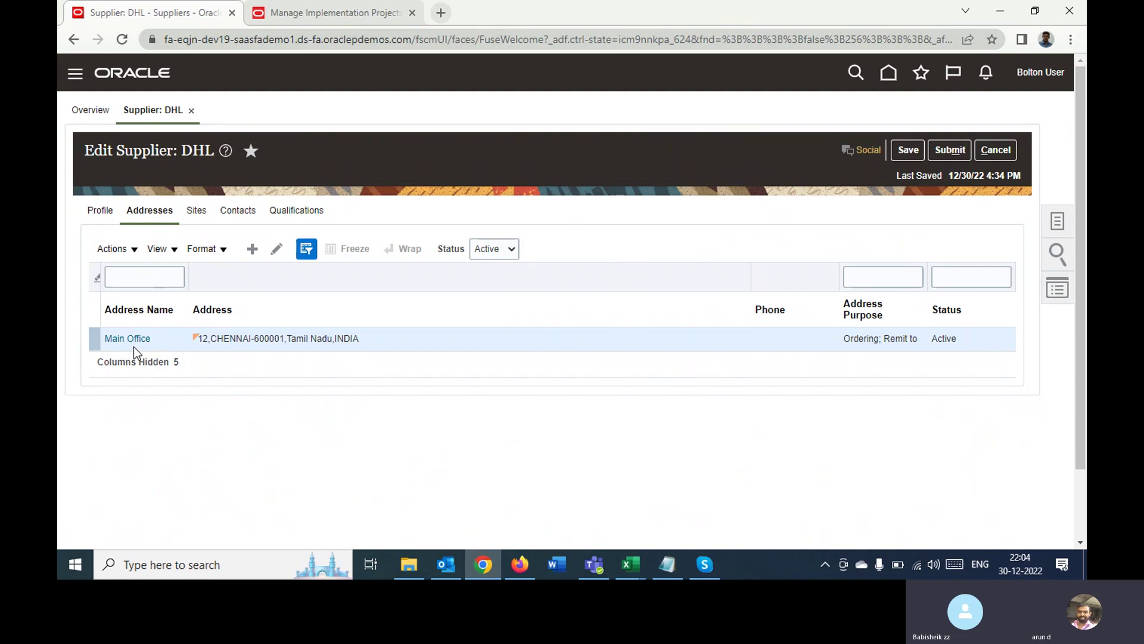
{"action": "left_click", "coordinate": [195, 212]}
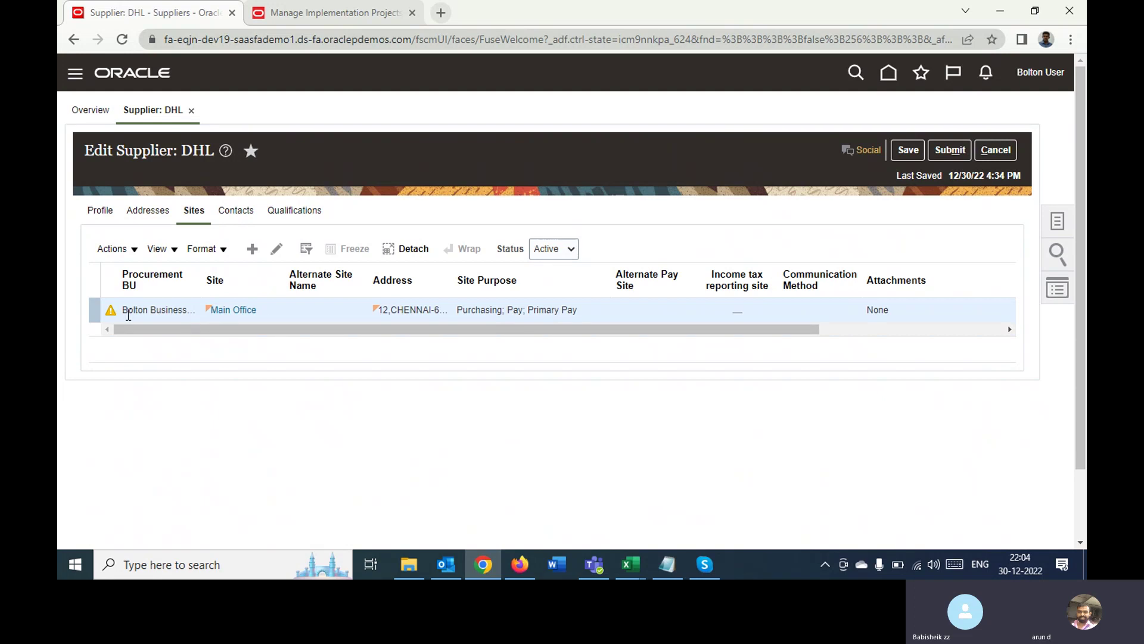
Open the Main Office site in Edit Site and scroll through its identification details
{"action": "left_click", "coordinate": [277, 249]}
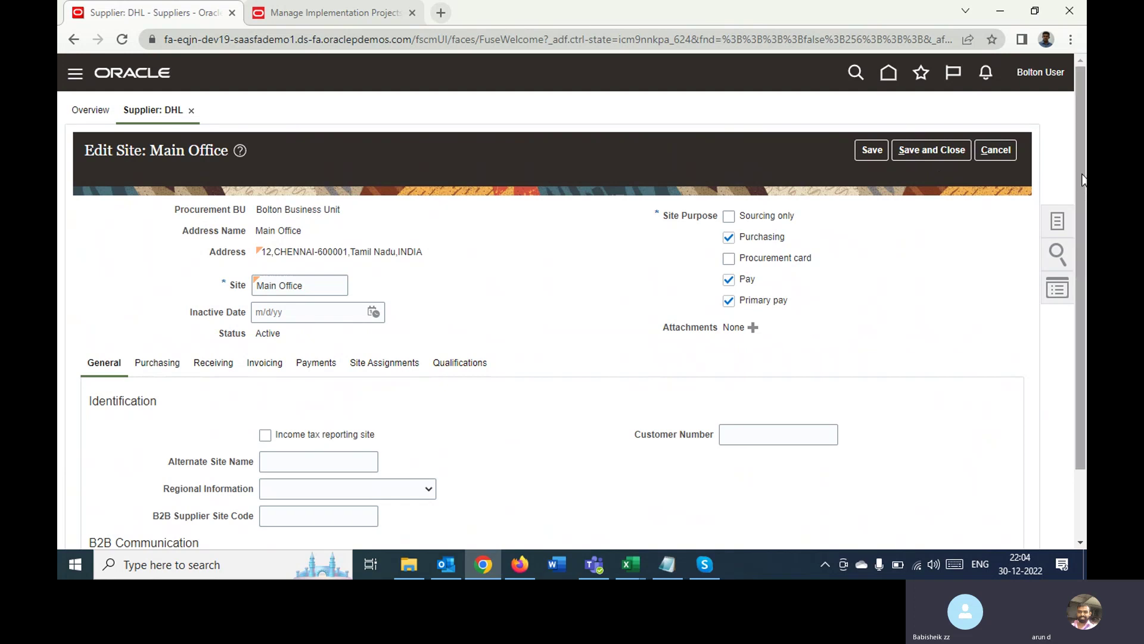
{"action": "scroll", "coordinate": [1082, 185], "scroll_direction": "down", "scroll_amount": 2}
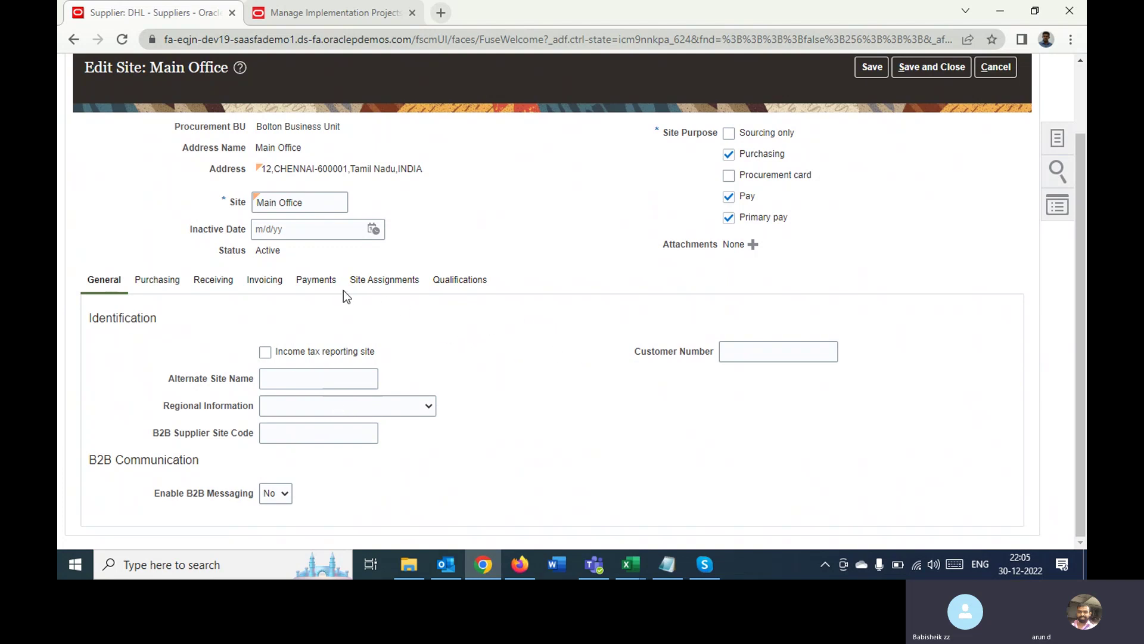
Review the Main Office site's Purchasing settings, then display its Receiving settings
{"action": "left_click", "coordinate": [163, 283]}
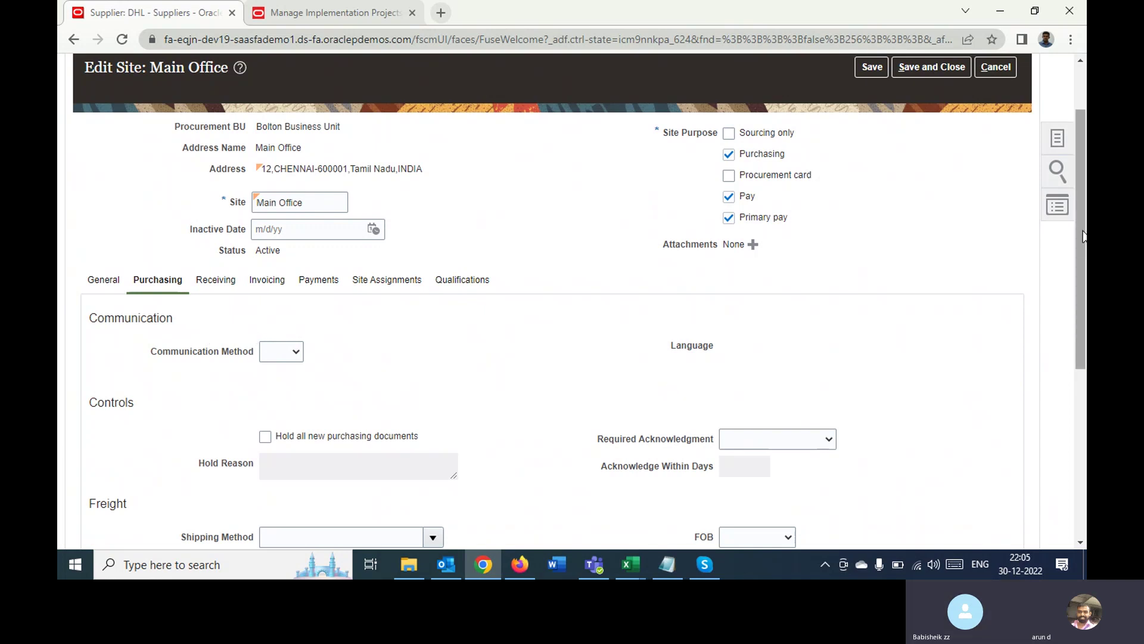
{"action": "left_click_drag", "start_coordinate": [1084, 236], "coordinate": [1068, 400]}
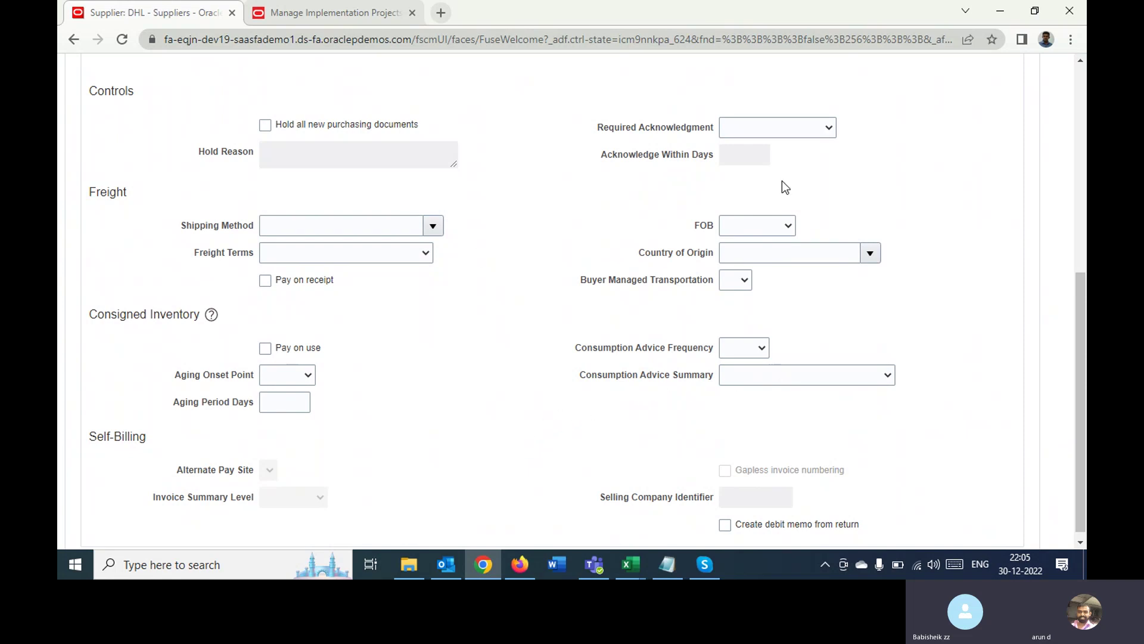
{"action": "left_click_drag", "start_coordinate": [1081, 298], "coordinate": [1084, 189]}
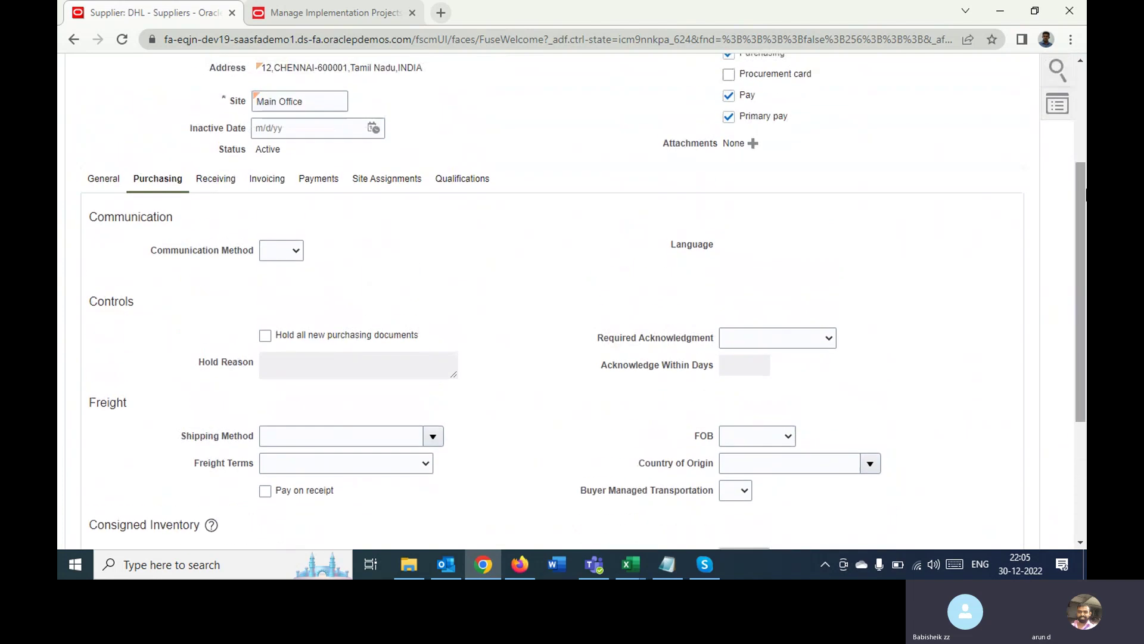
{"action": "left_click", "coordinate": [212, 186]}
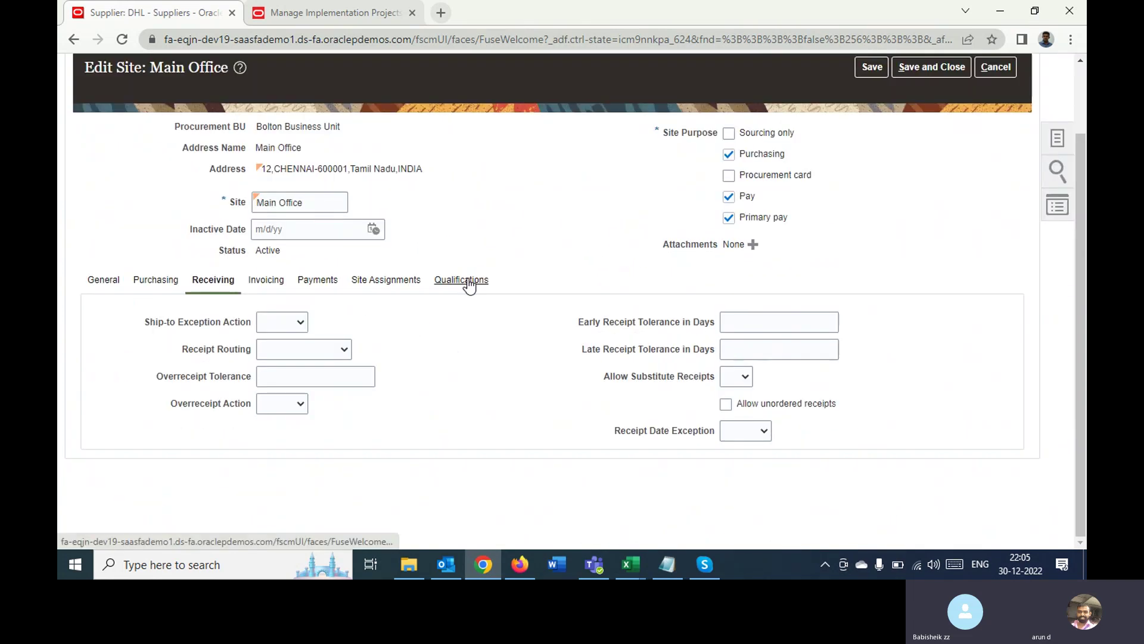
{"action": "left_click", "coordinate": [292, 321]}
{"action": "left_click", "coordinate": [442, 324]}
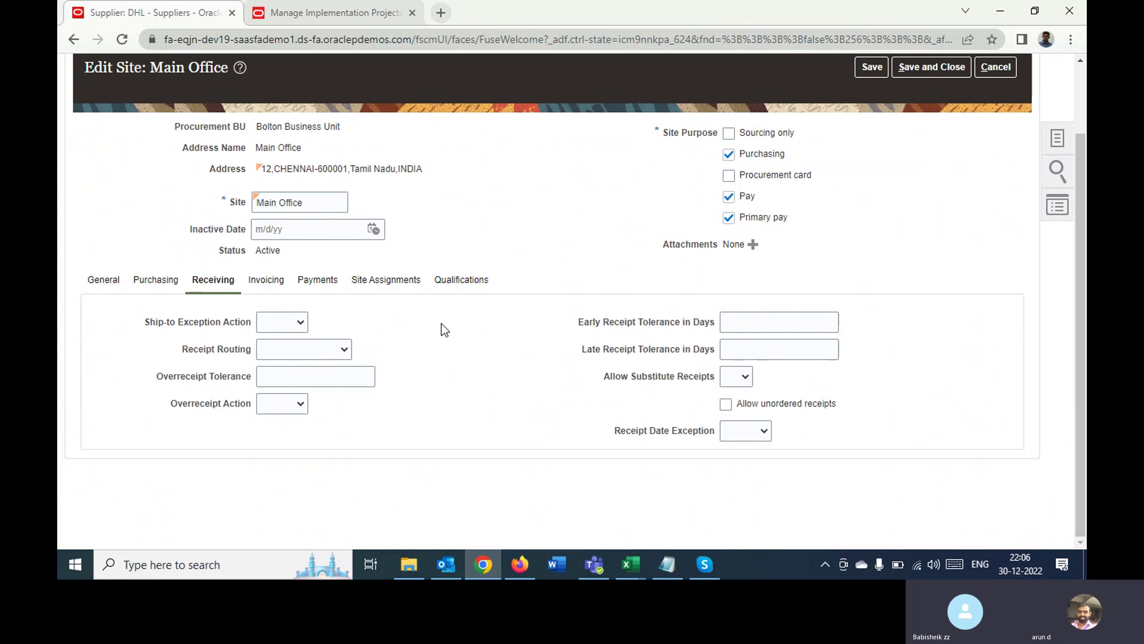
{"action": "left_click", "coordinate": [266, 324]}
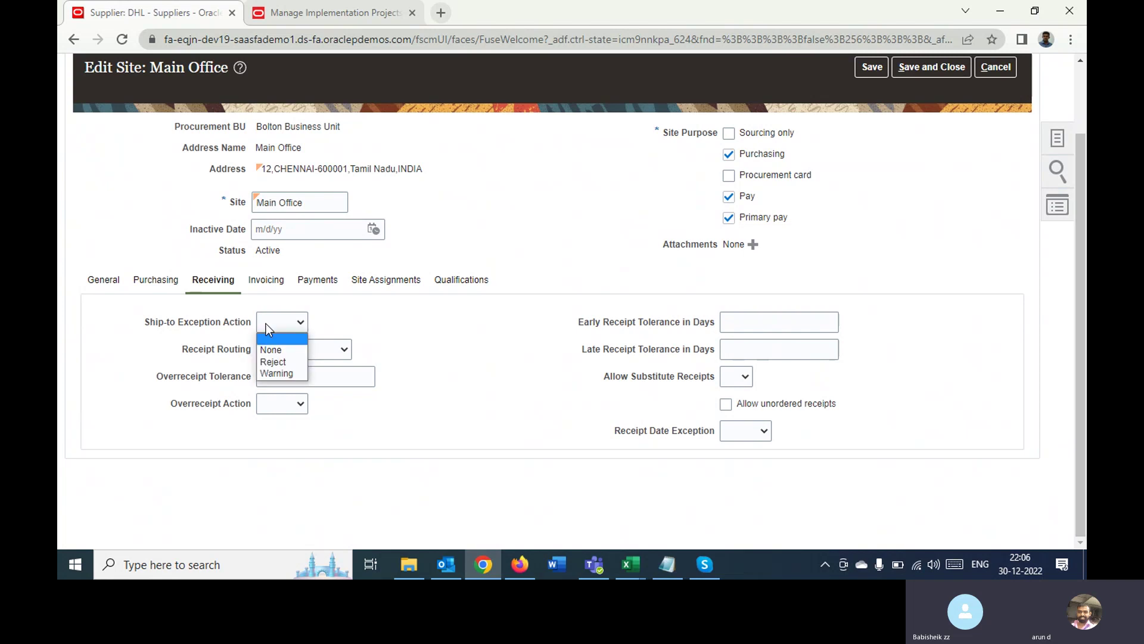
{"action": "left_click", "coordinate": [429, 335]}
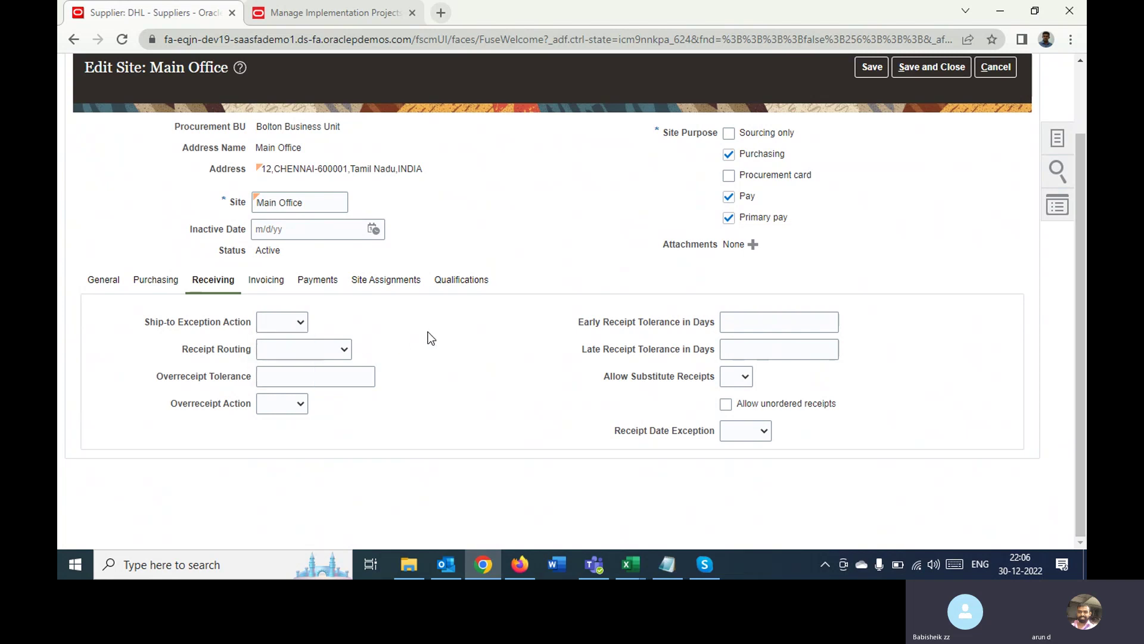
{"action": "left_click", "coordinate": [332, 351]}
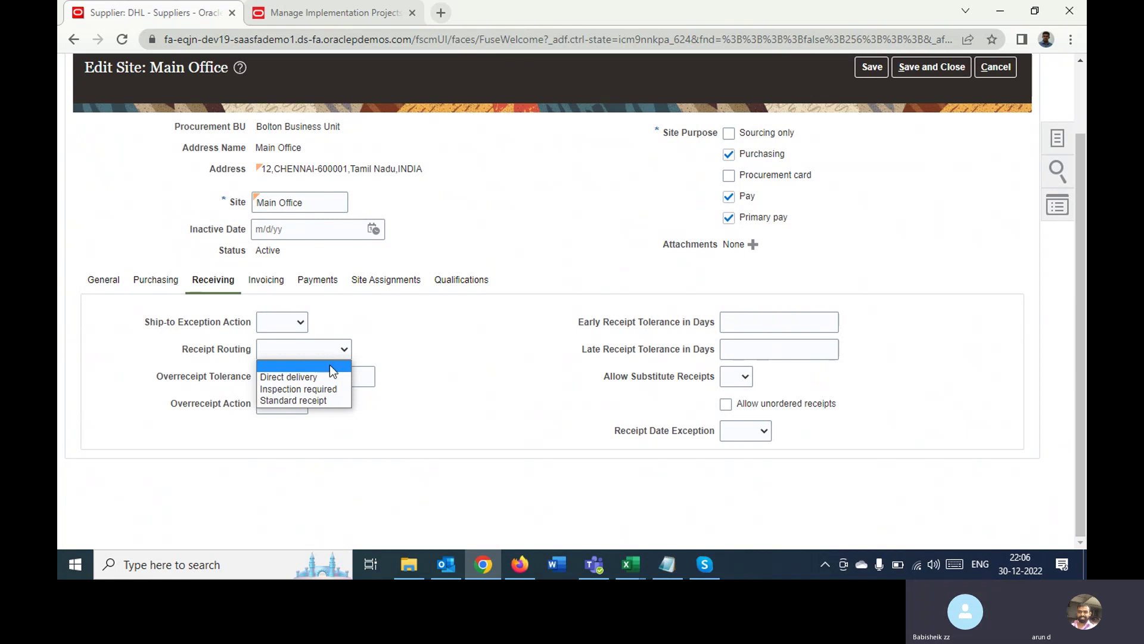
{"action": "left_click", "coordinate": [411, 349]}
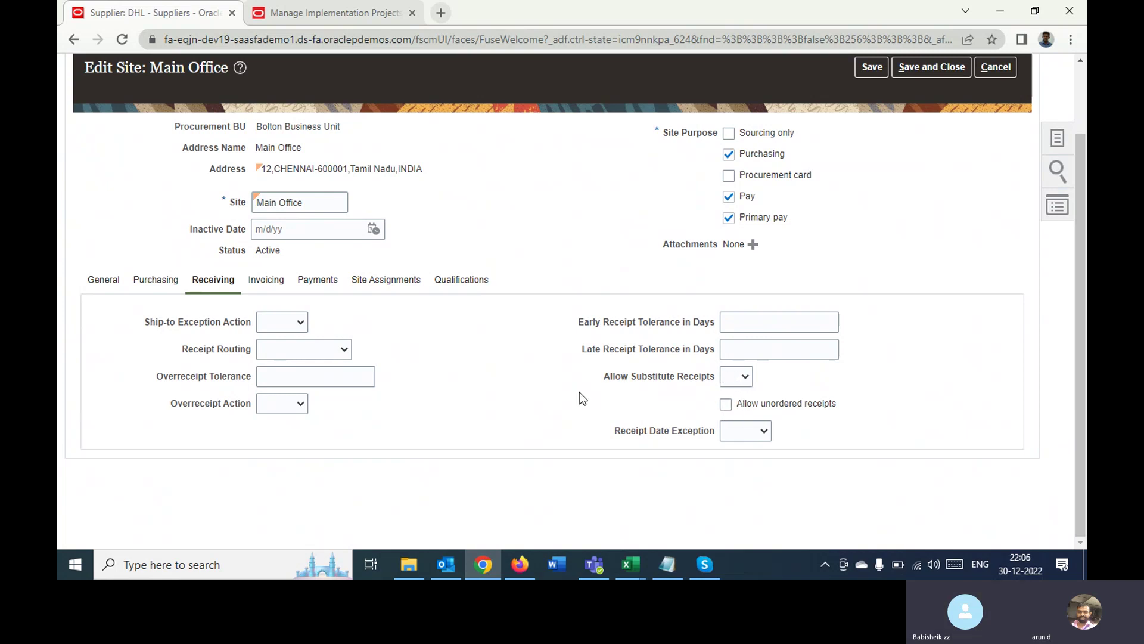
{"action": "left_click", "coordinate": [748, 438]}
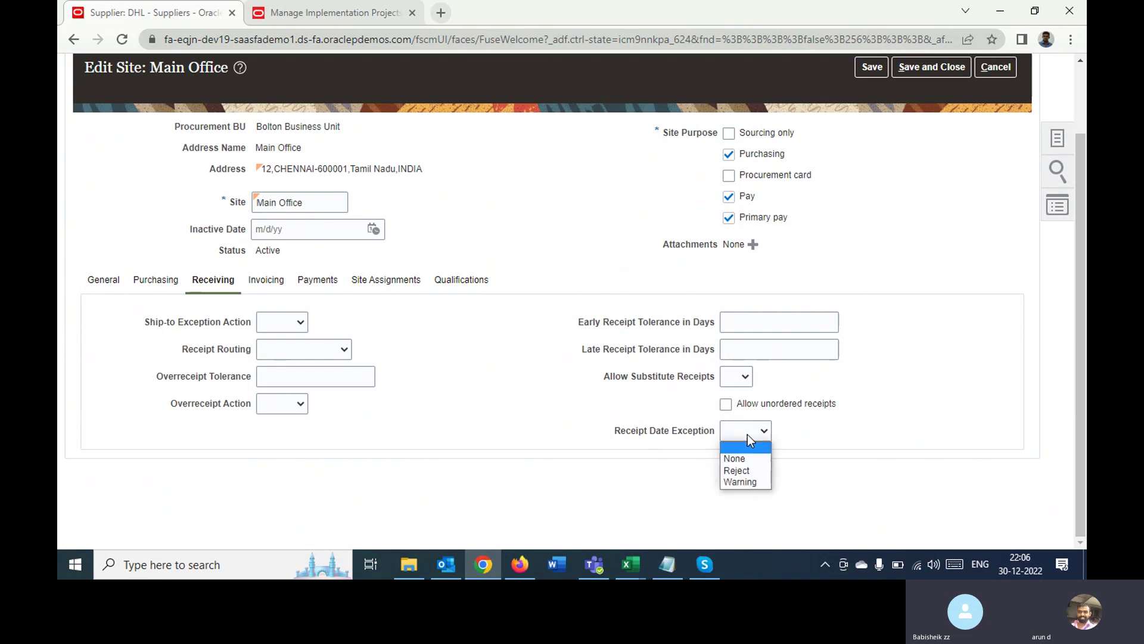
{"action": "left_click", "coordinate": [789, 424]}
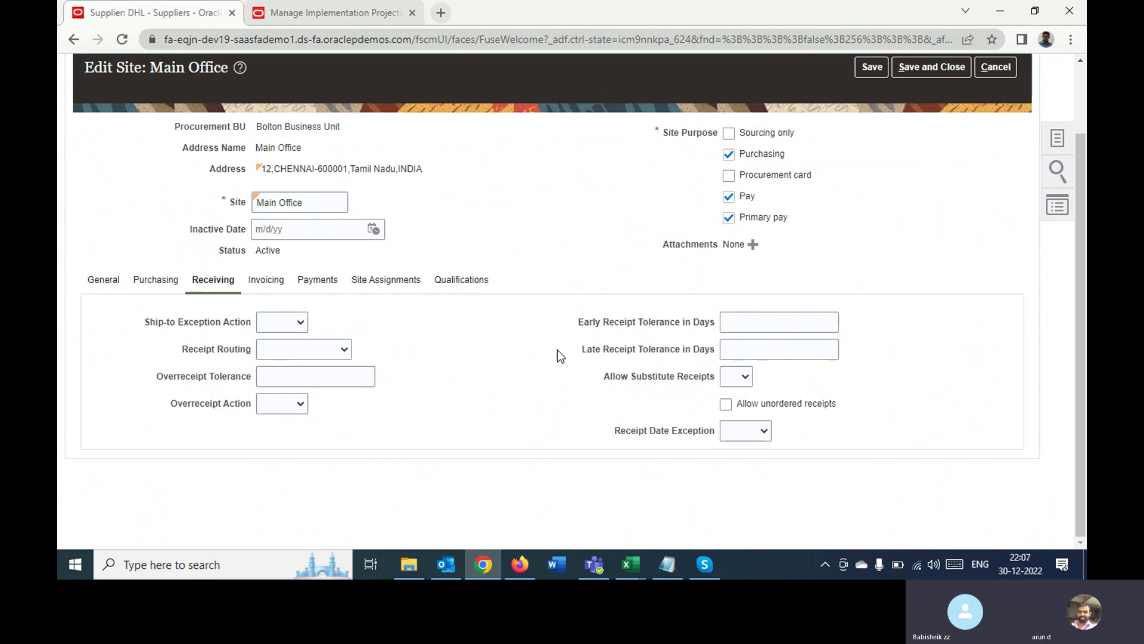
On Invoicing, leave Invoice Amount Limit, Payment Priority, Invoice Match Option and Match Approval Level blank
{"action": "left_click", "coordinate": [265, 282]}
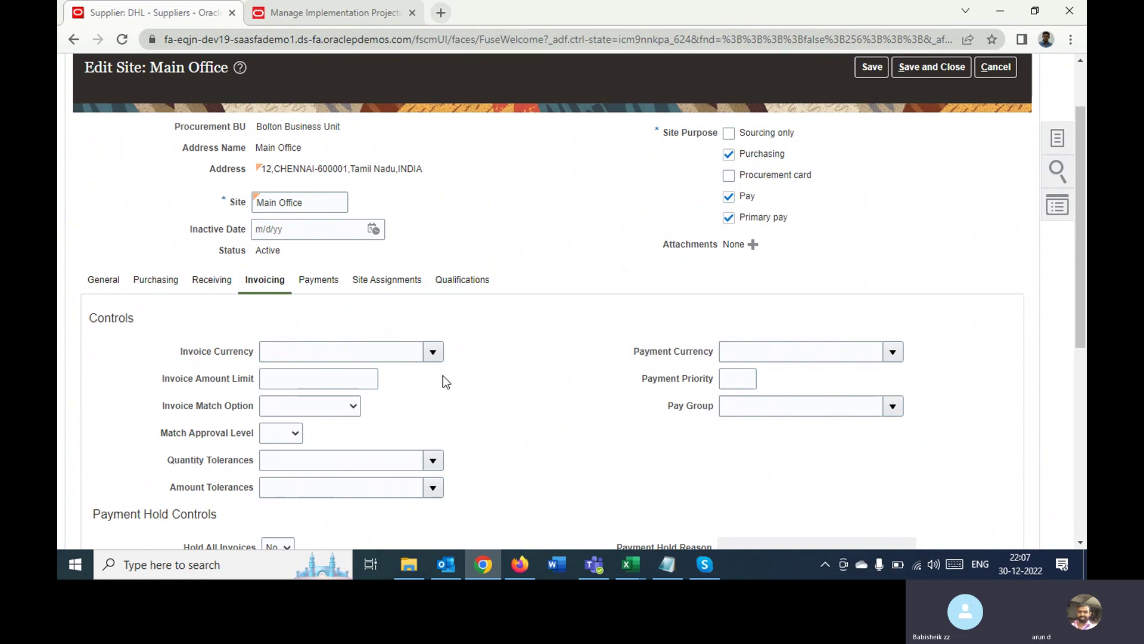
{"action": "left_click", "coordinate": [327, 382]}
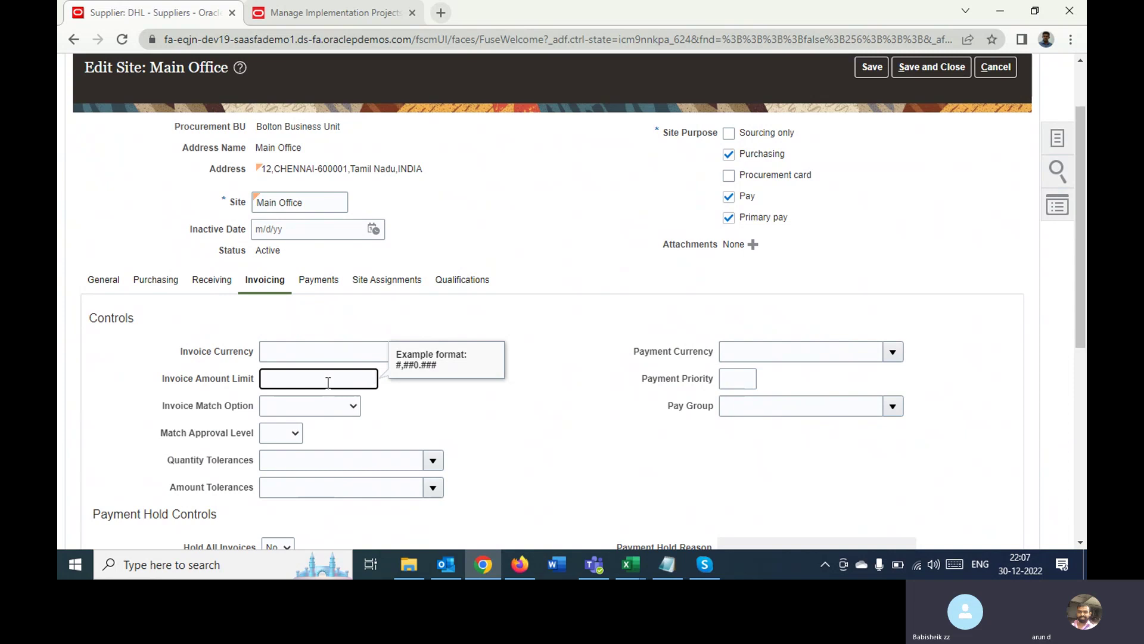
{"action": "left_click", "coordinate": [591, 420]}
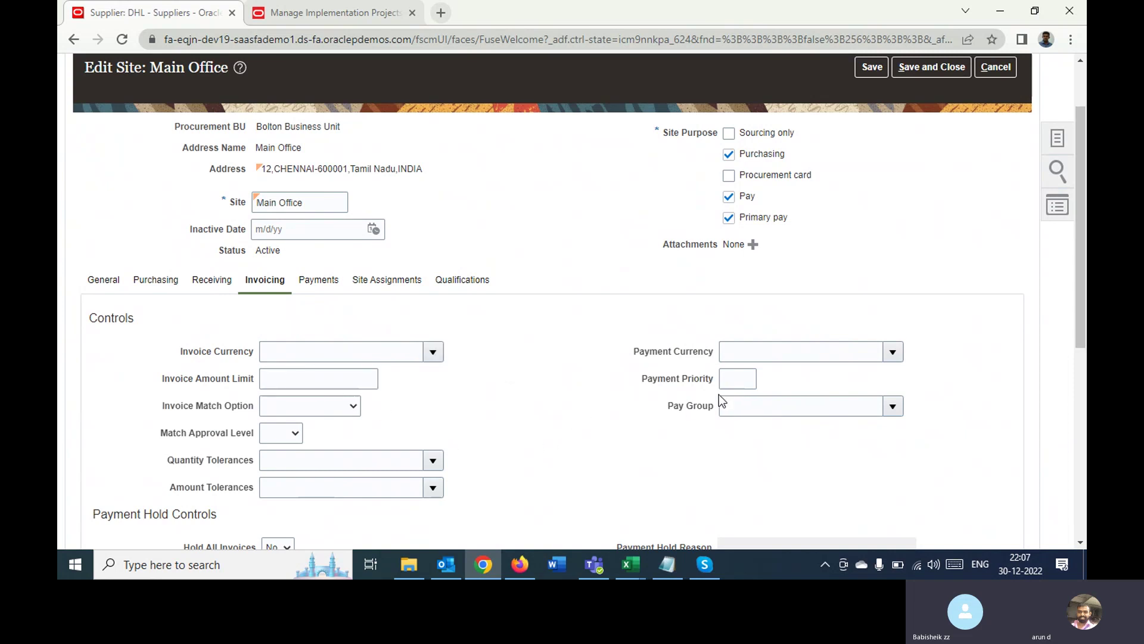
{"action": "left_click", "coordinate": [736, 379]}
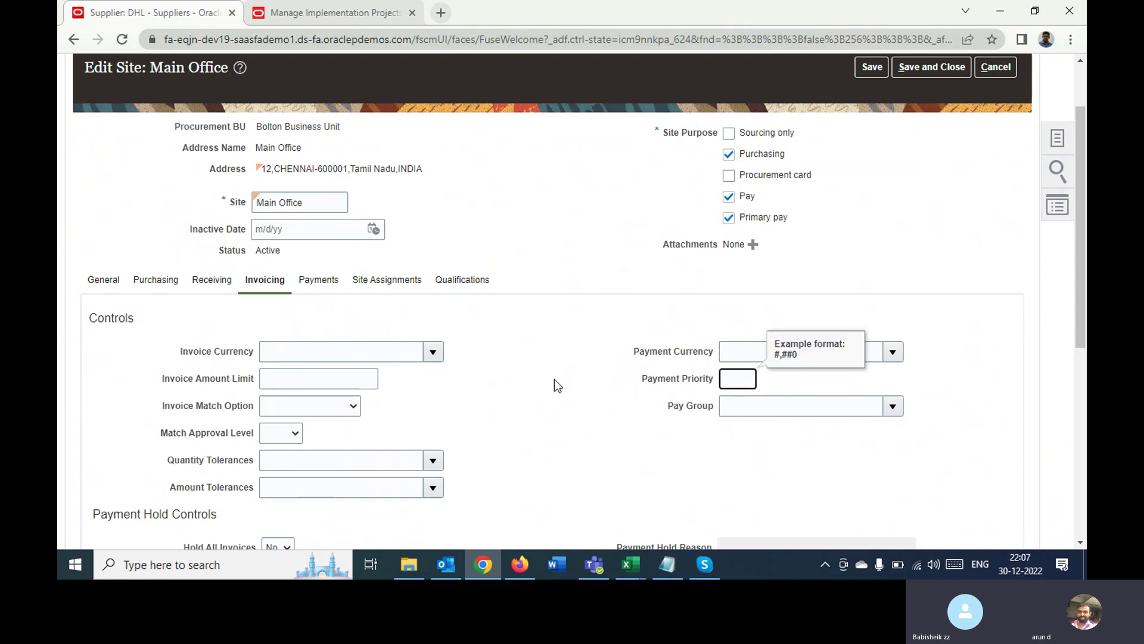
{"action": "left_click", "coordinate": [329, 405]}
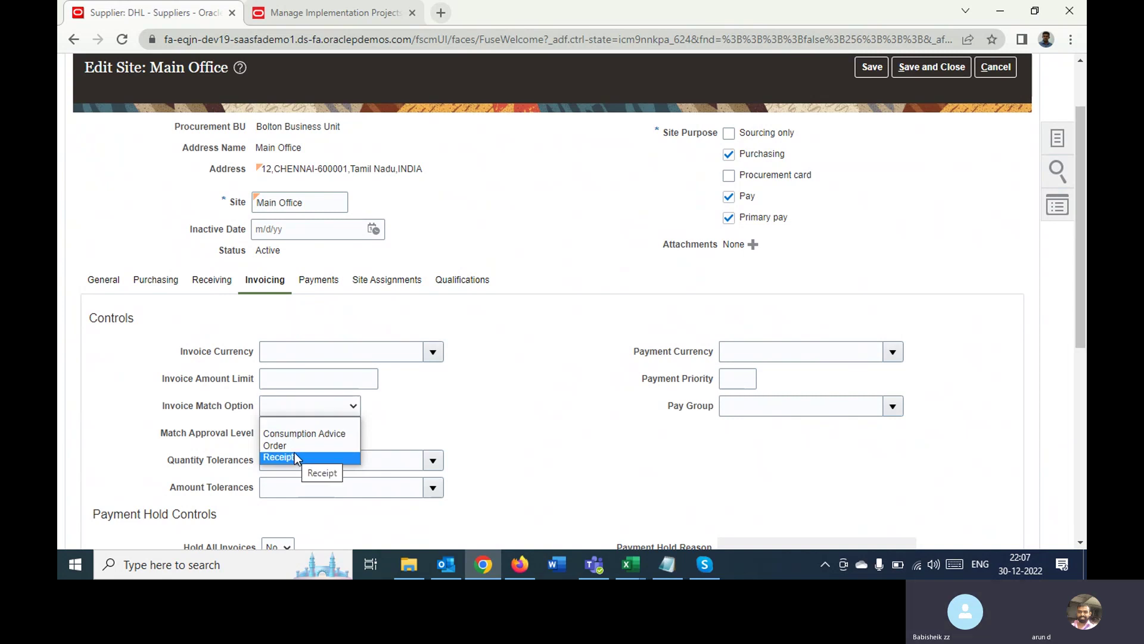
{"action": "left_click", "coordinate": [515, 415]}
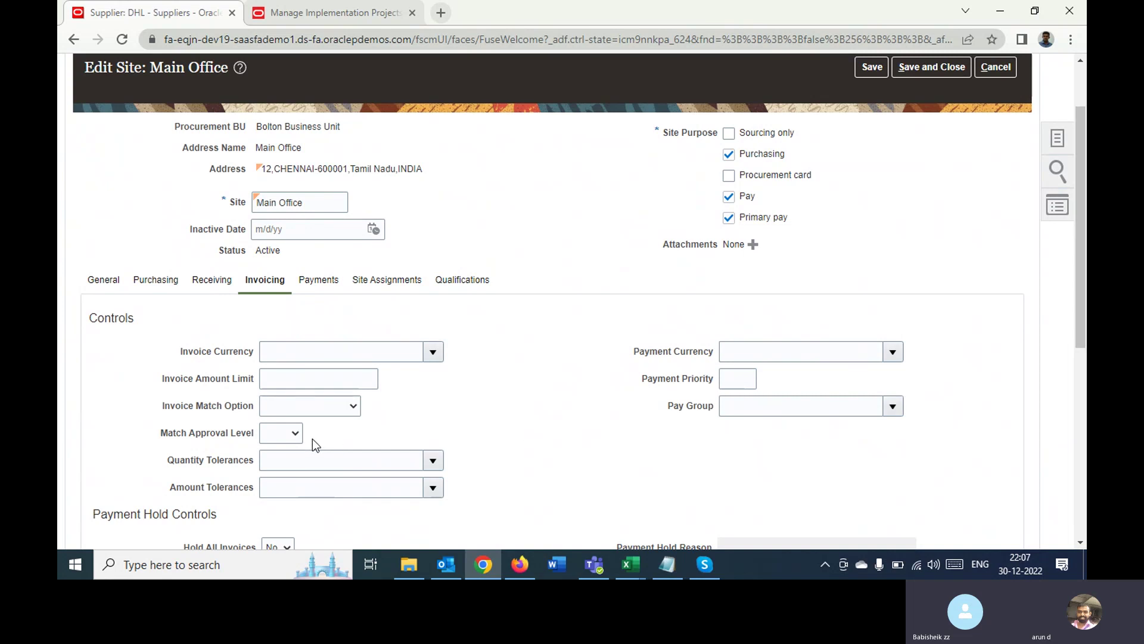
{"action": "left_click", "coordinate": [290, 438]}
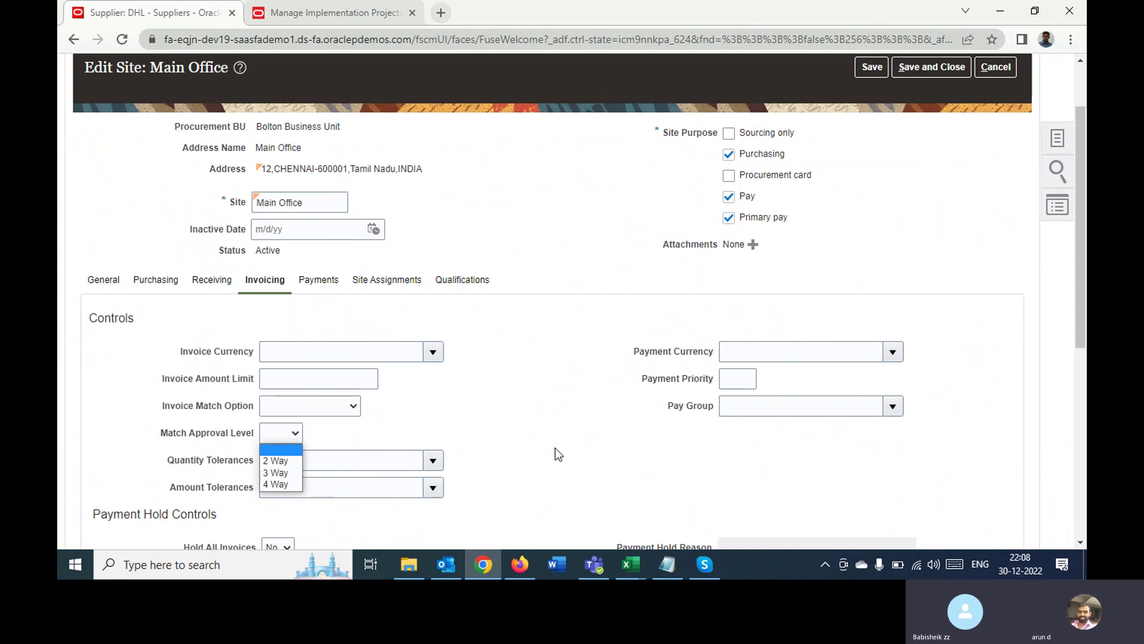
{"action": "left_click", "coordinate": [556, 448]}
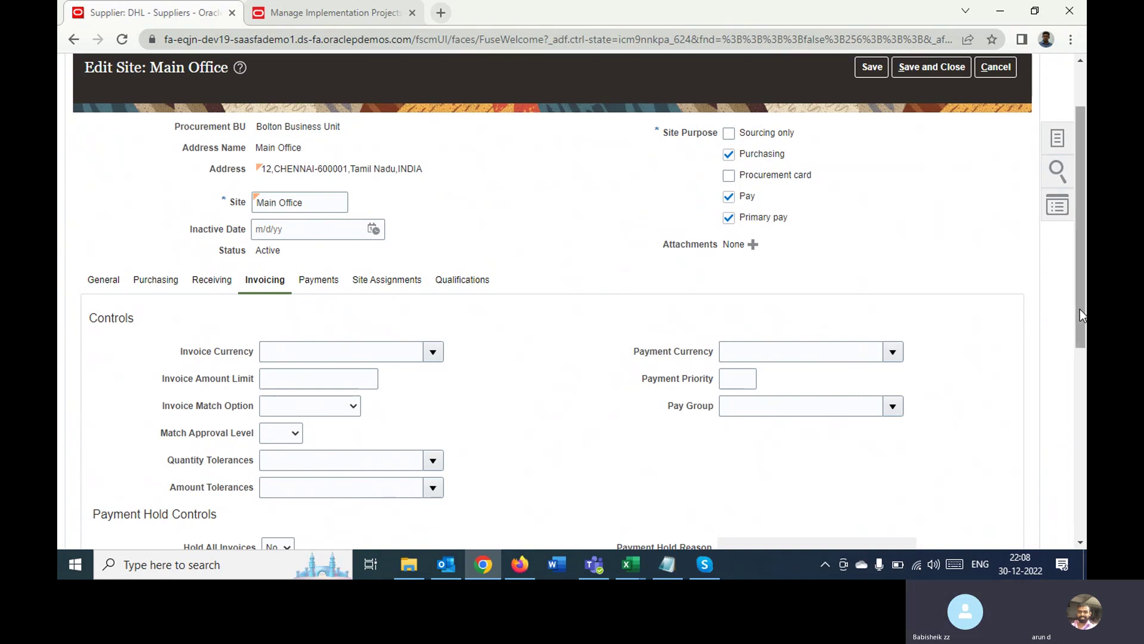
{"action": "left_click_drag", "start_coordinate": [1081, 309], "coordinate": [1051, 494]}
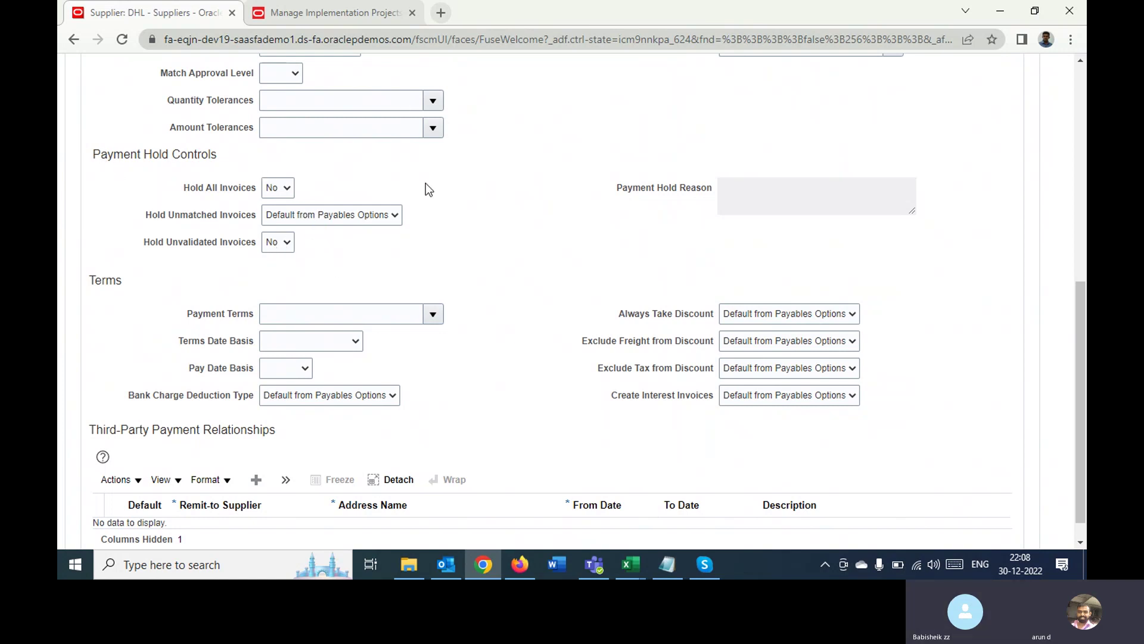
{"action": "left_click", "coordinate": [335, 221]}
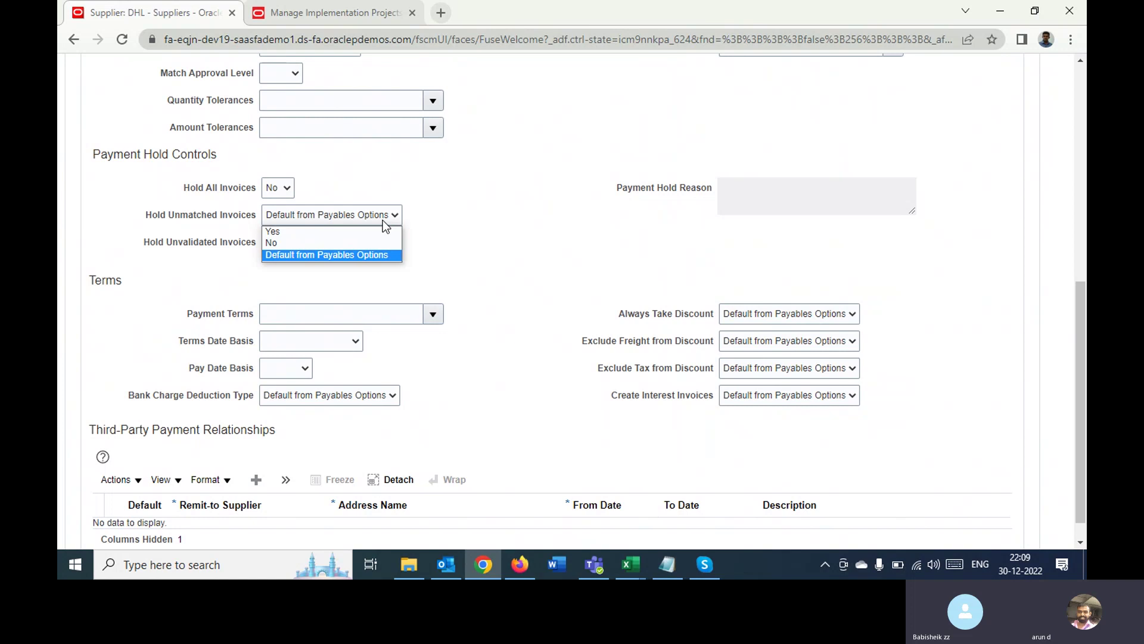
{"action": "left_click", "coordinate": [432, 210]}
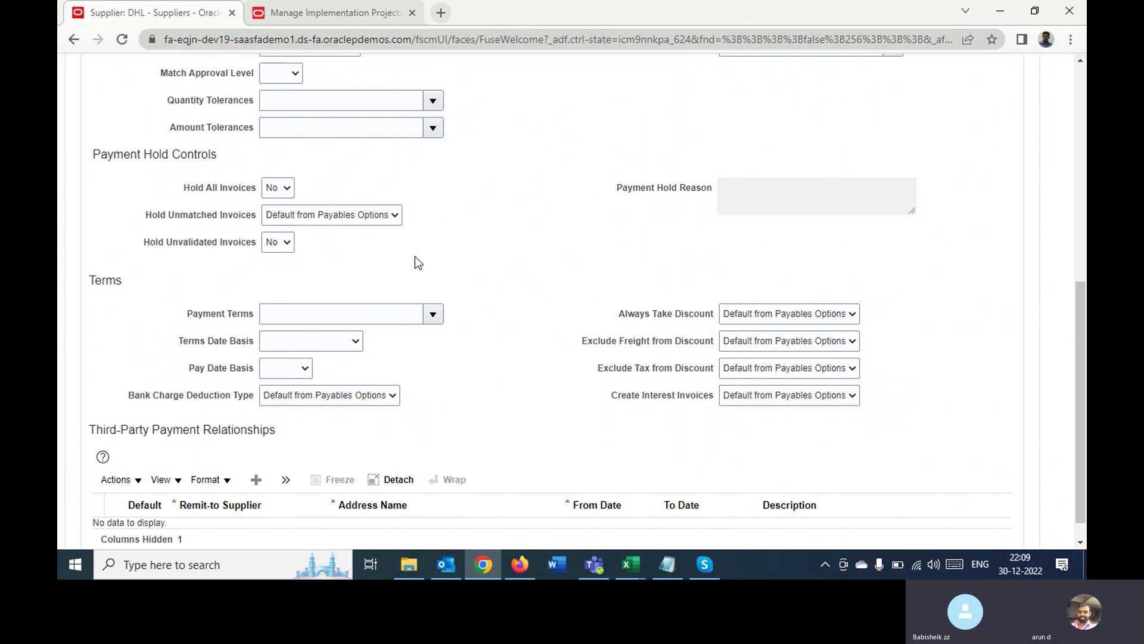
{"action": "left_click", "coordinate": [437, 317]}
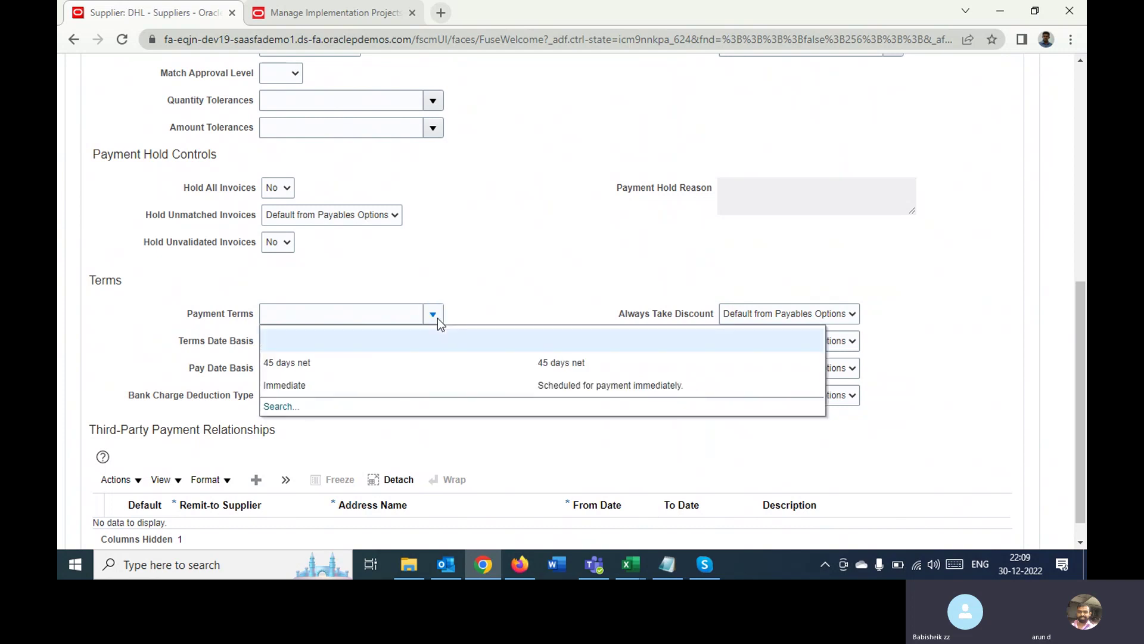
{"action": "left_click", "coordinate": [474, 296]}
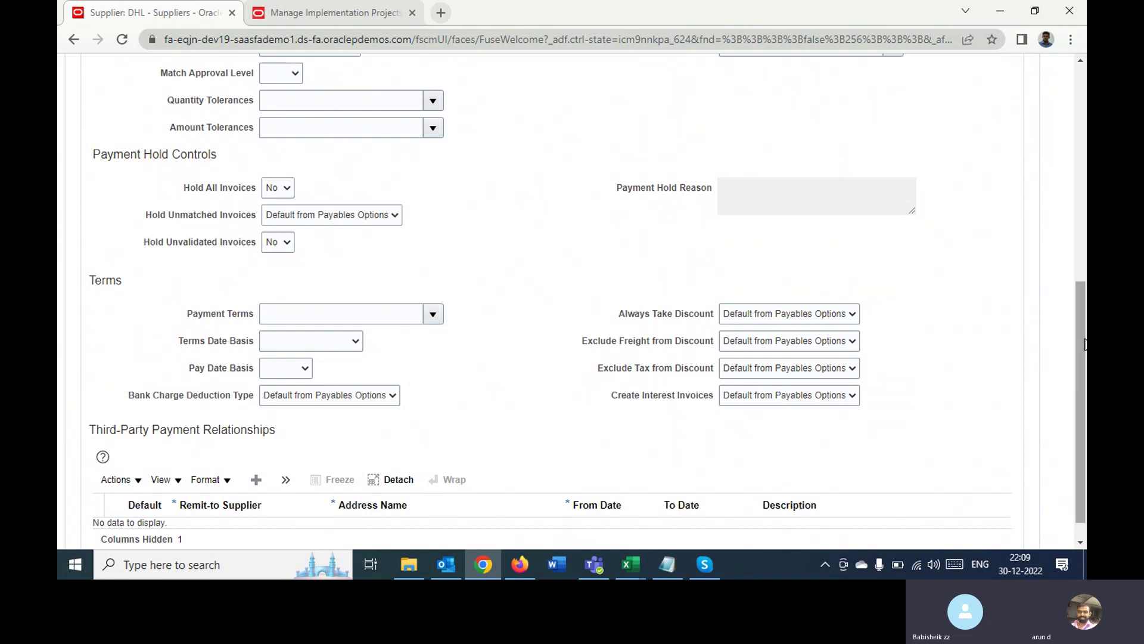
Add and then delete an empty Third-Party Payment Relationships row, leaving the table empty
{"action": "right_click", "coordinate": [1074, 416]}
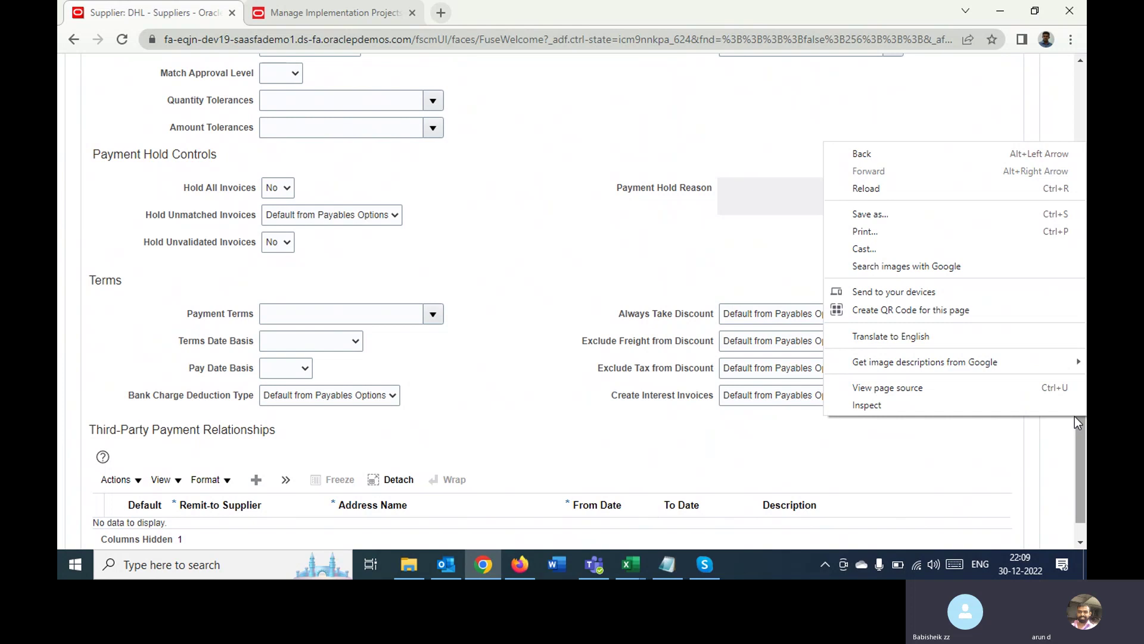
{"action": "left_click", "coordinate": [611, 282]}
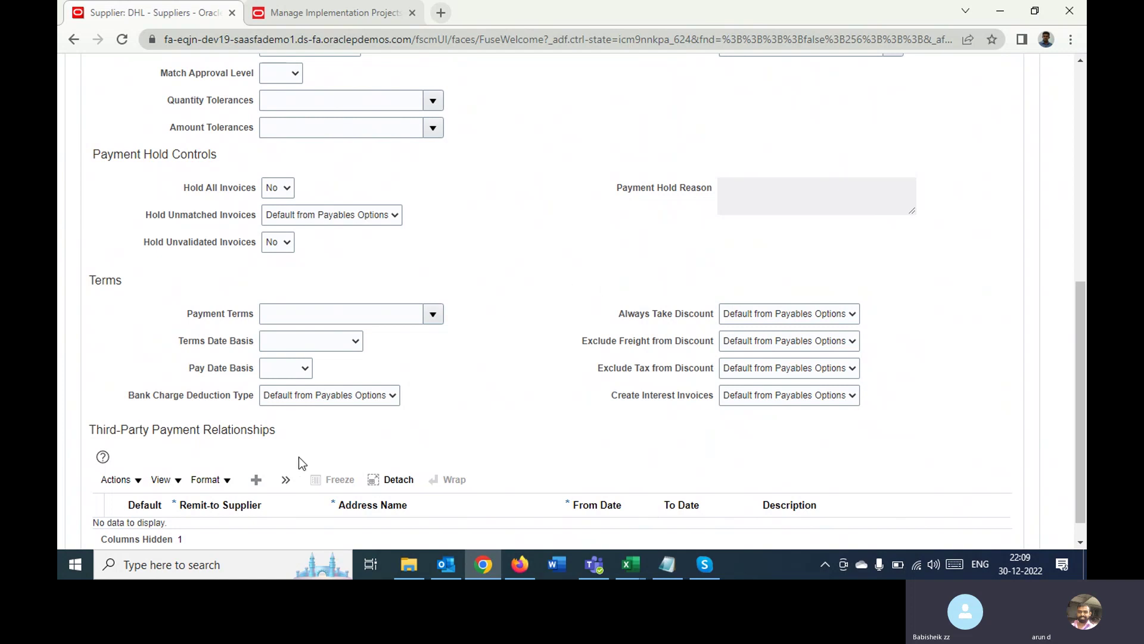
{"action": "left_click", "coordinate": [256, 485]}
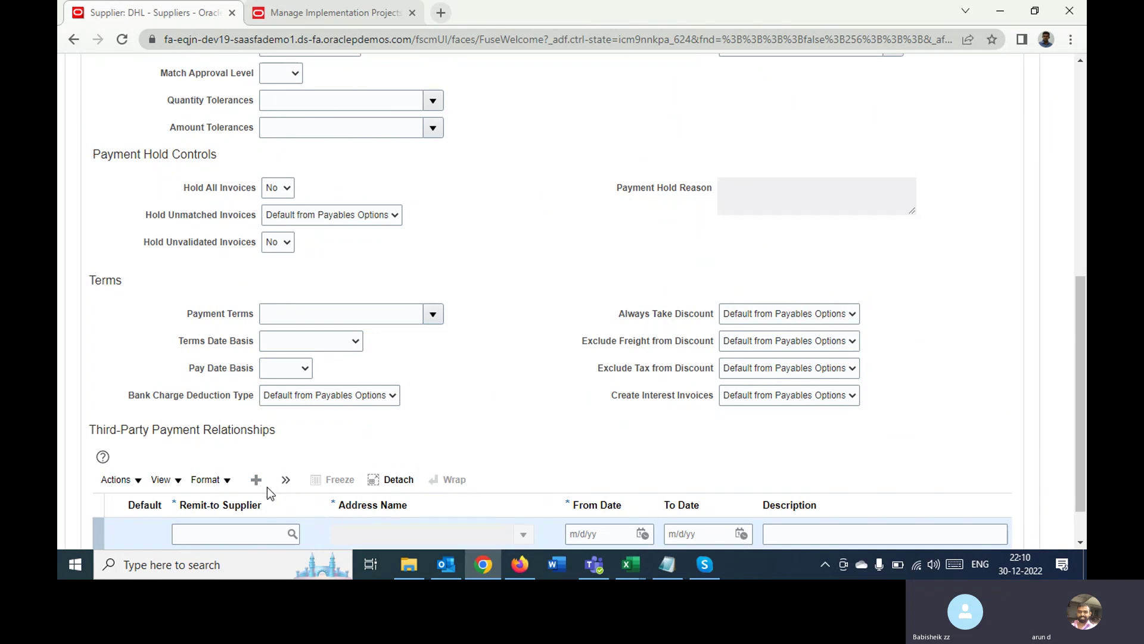
{"action": "left_click", "coordinate": [287, 478]}
{"action": "left_click", "coordinate": [278, 507]}
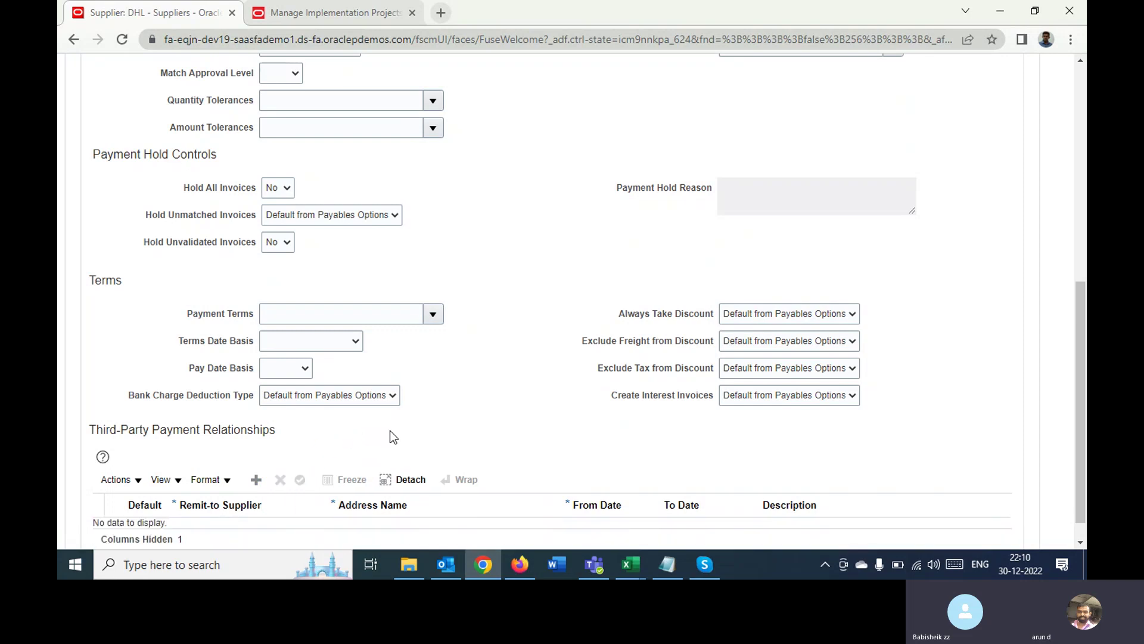
Review the Main Office site's payment methods on Payments, then display its Site Assignments
{"action": "left_click", "coordinate": [1078, 188]}
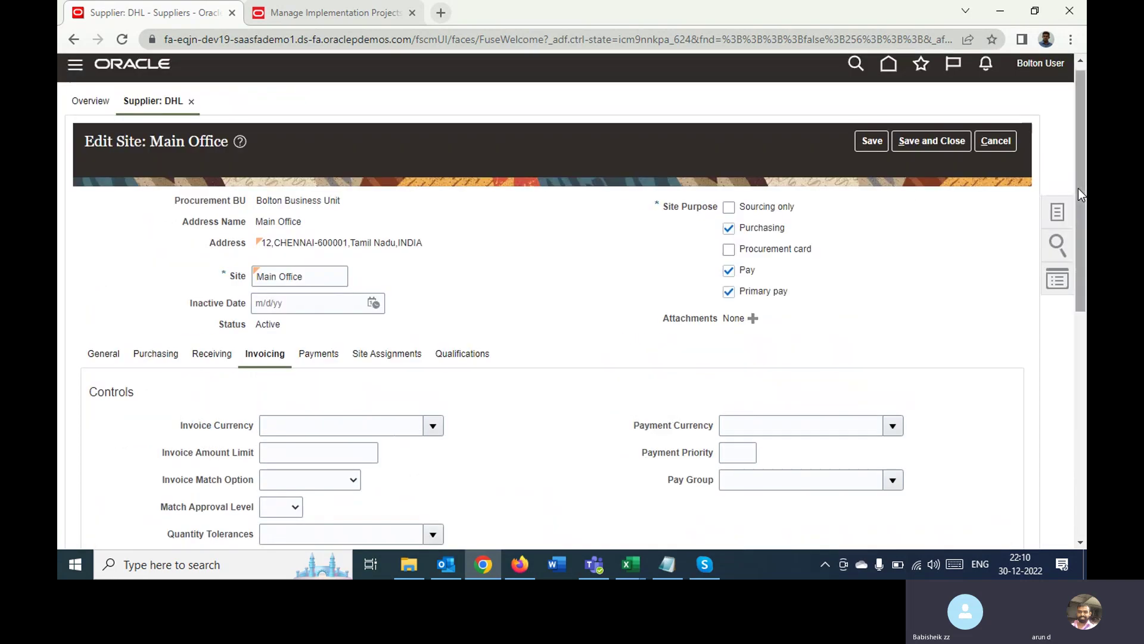
{"action": "left_click", "coordinate": [323, 355]}
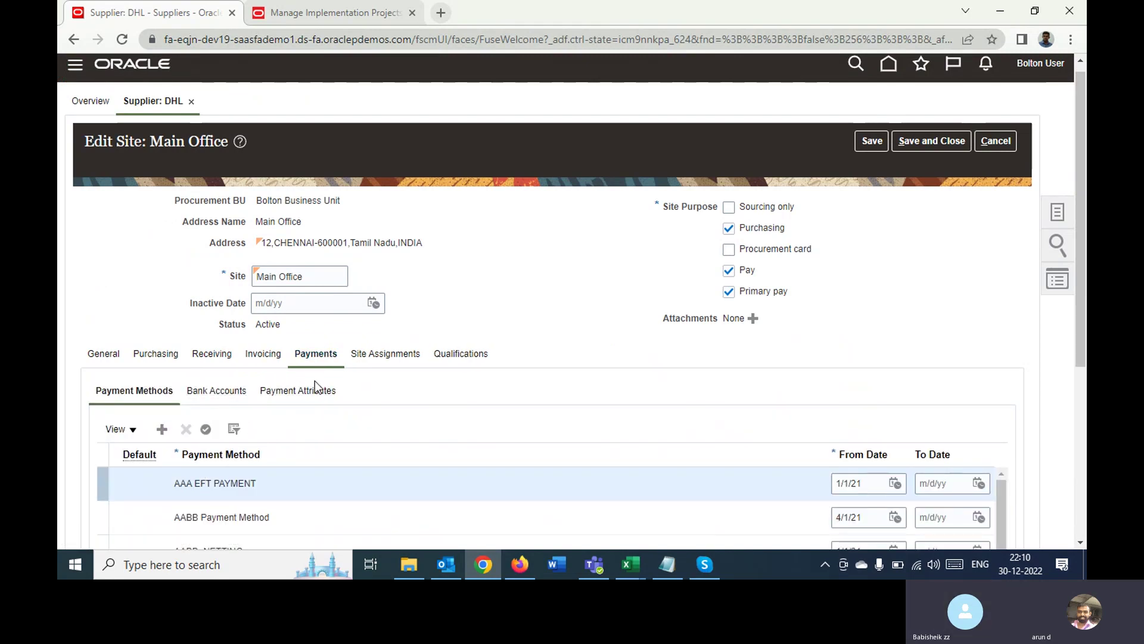
{"action": "left_click", "coordinate": [376, 355]}
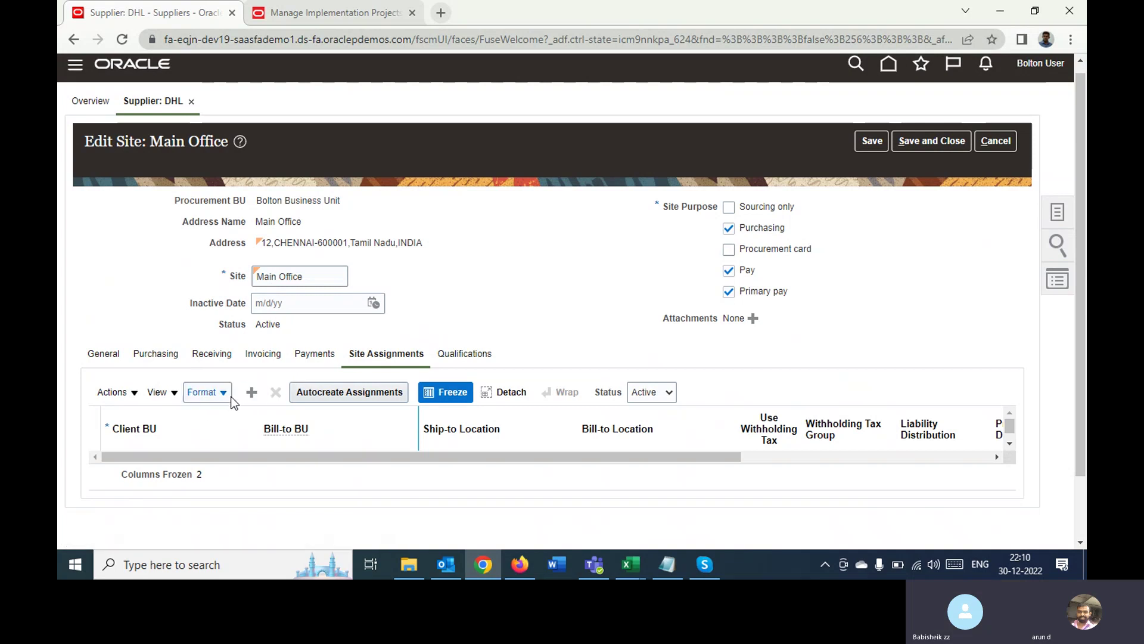
Autocreate a Bolton Business Unit assignment; try Liability Distribution Company 001, Department 002, then cancel
{"action": "left_click", "coordinate": [339, 395]}
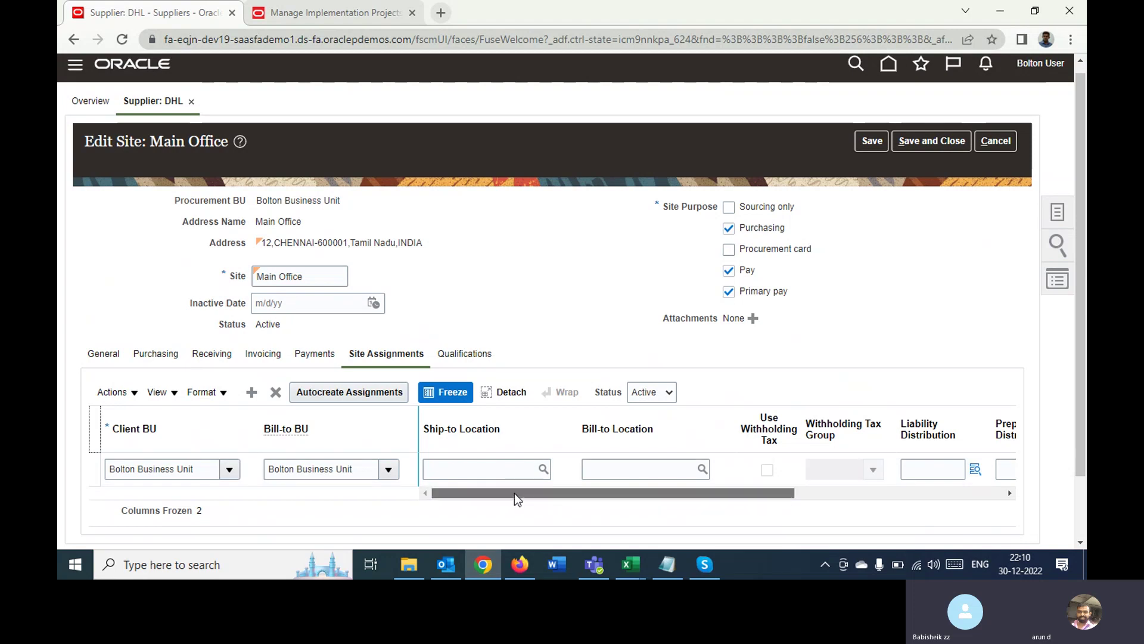
{"action": "left_click_drag", "start_coordinate": [513, 492], "coordinate": [678, 509]}
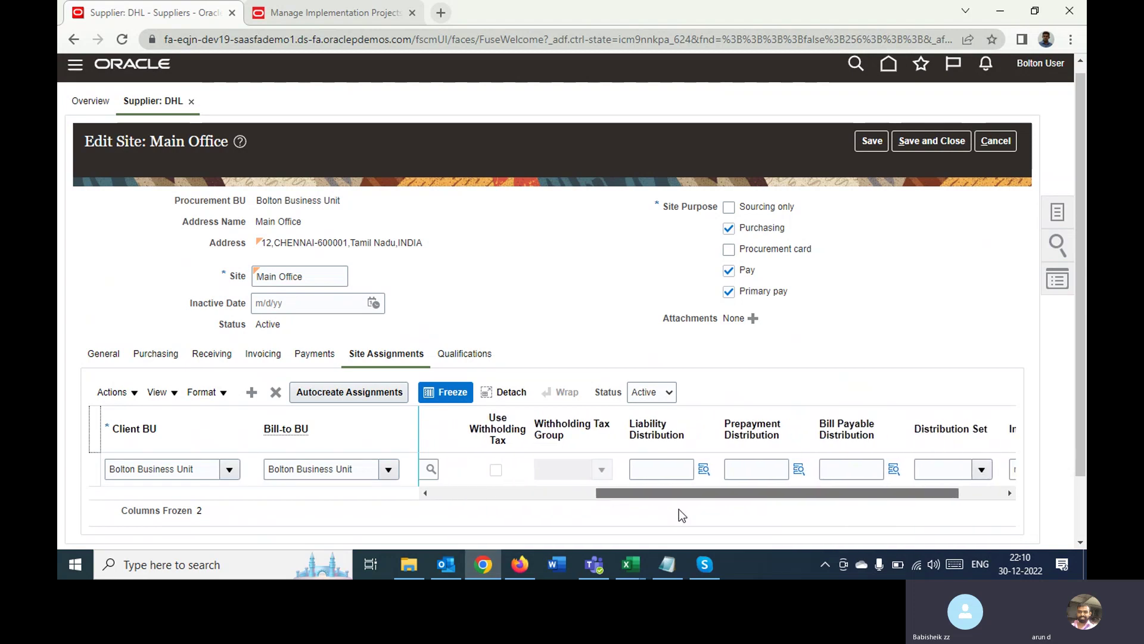
{"action": "left_click", "coordinate": [703, 470]}
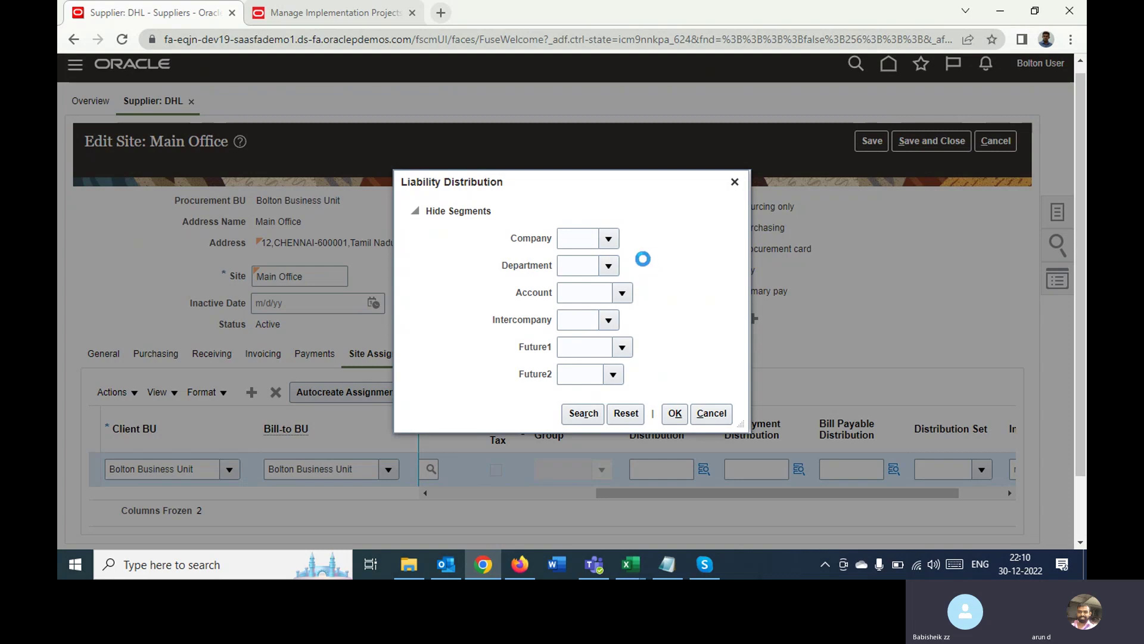
{"action": "left_click", "coordinate": [619, 243]}
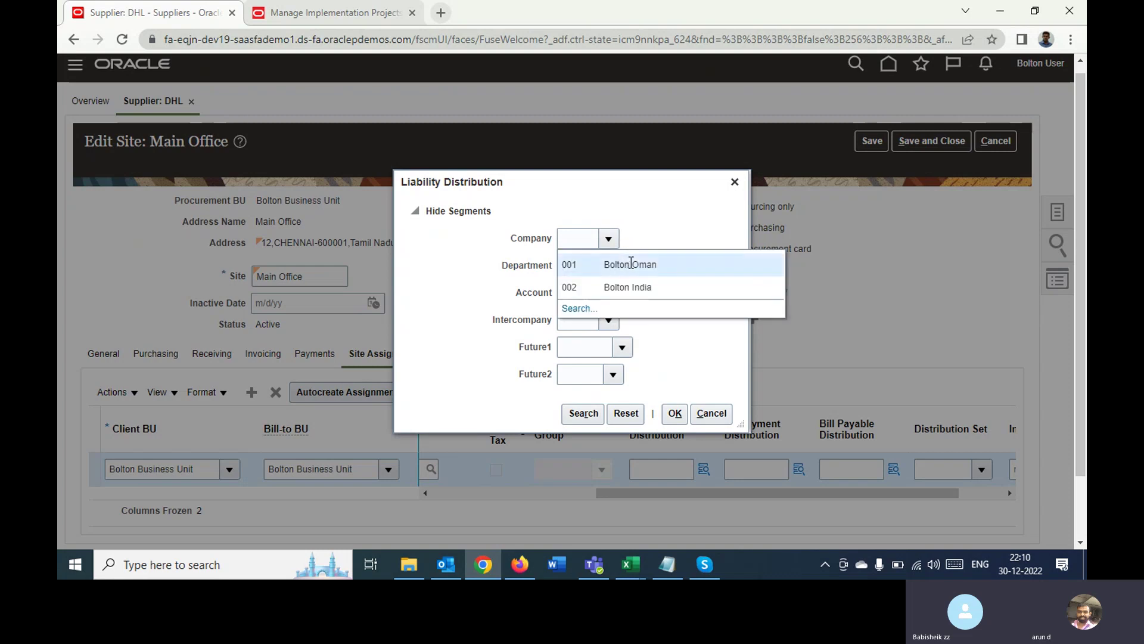
{"action": "left_click", "coordinate": [632, 263]}
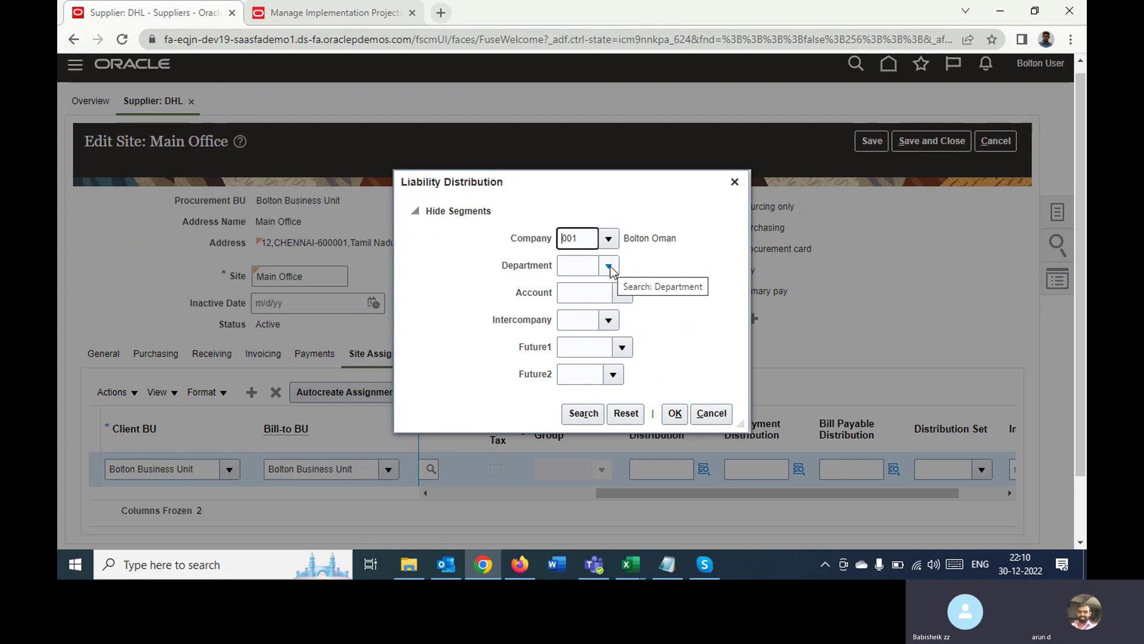
{"action": "left_click", "coordinate": [609, 267]}
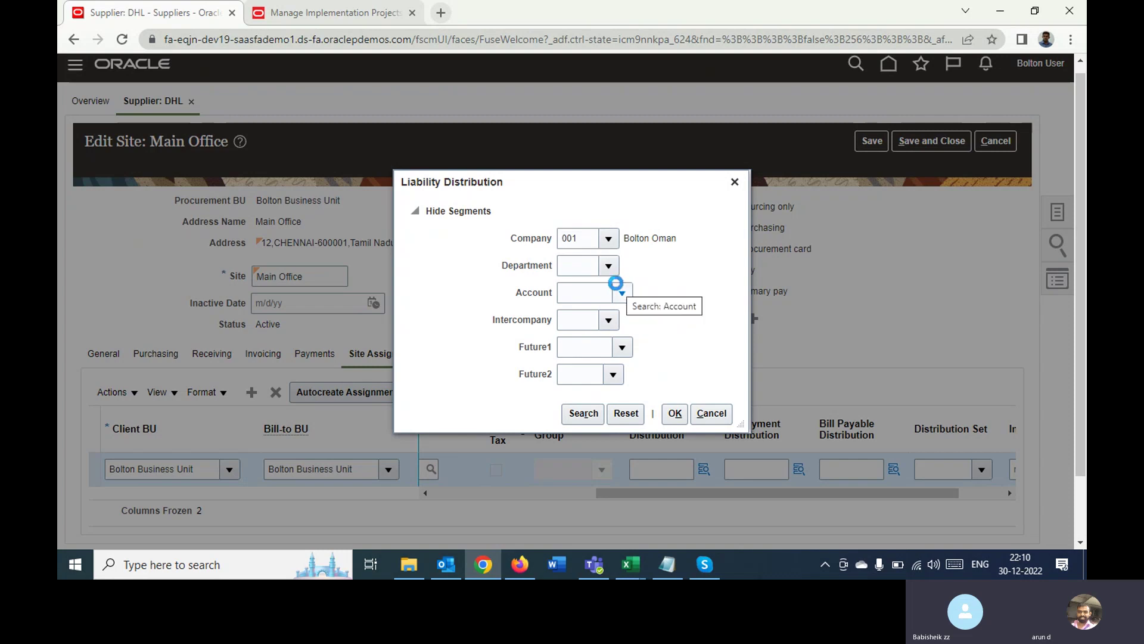
{"action": "left_click", "coordinate": [615, 313]}
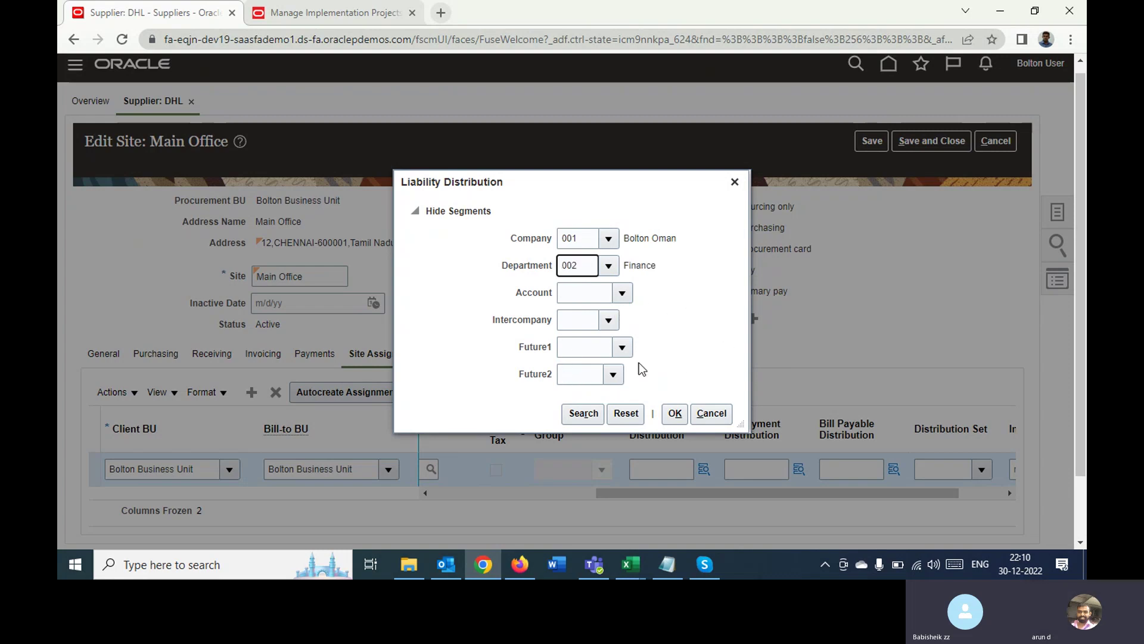
{"action": "left_click", "coordinate": [716, 416]}
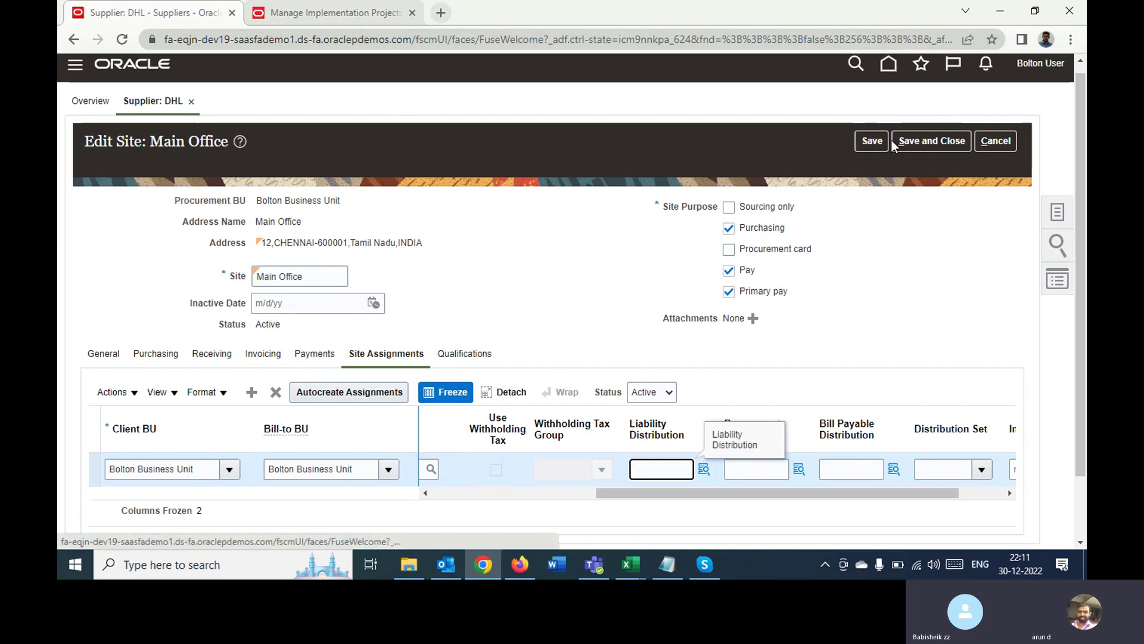
Save and close the Main Office site, acknowledge the confirmation, and submit DHL's supplier edits
{"action": "left_click", "coordinate": [912, 141]}
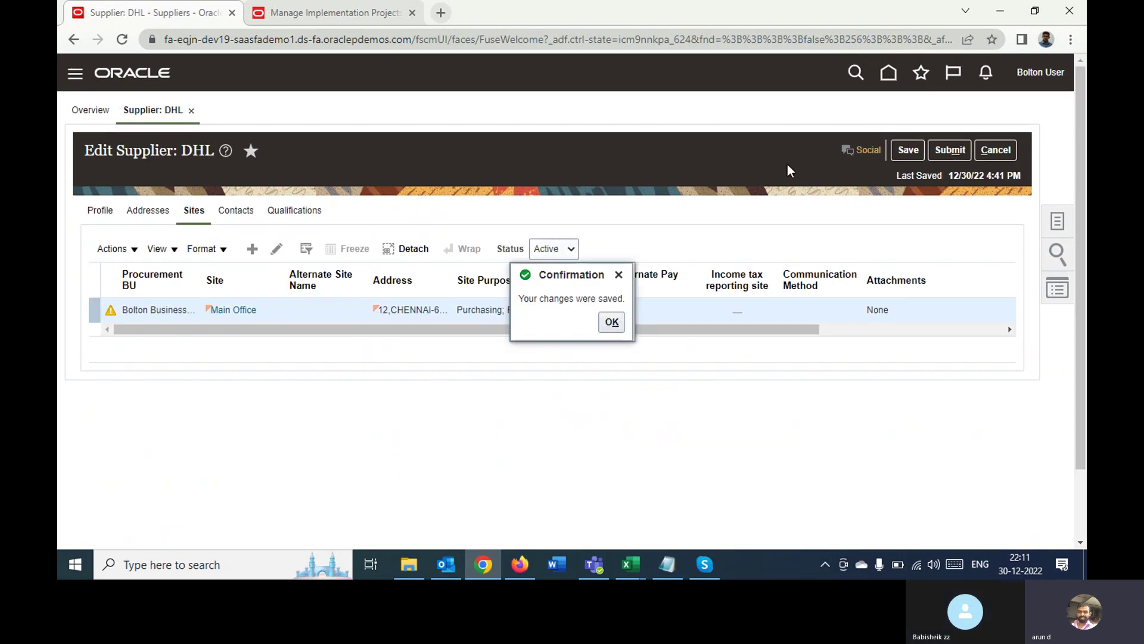
{"action": "left_click", "coordinate": [614, 322]}
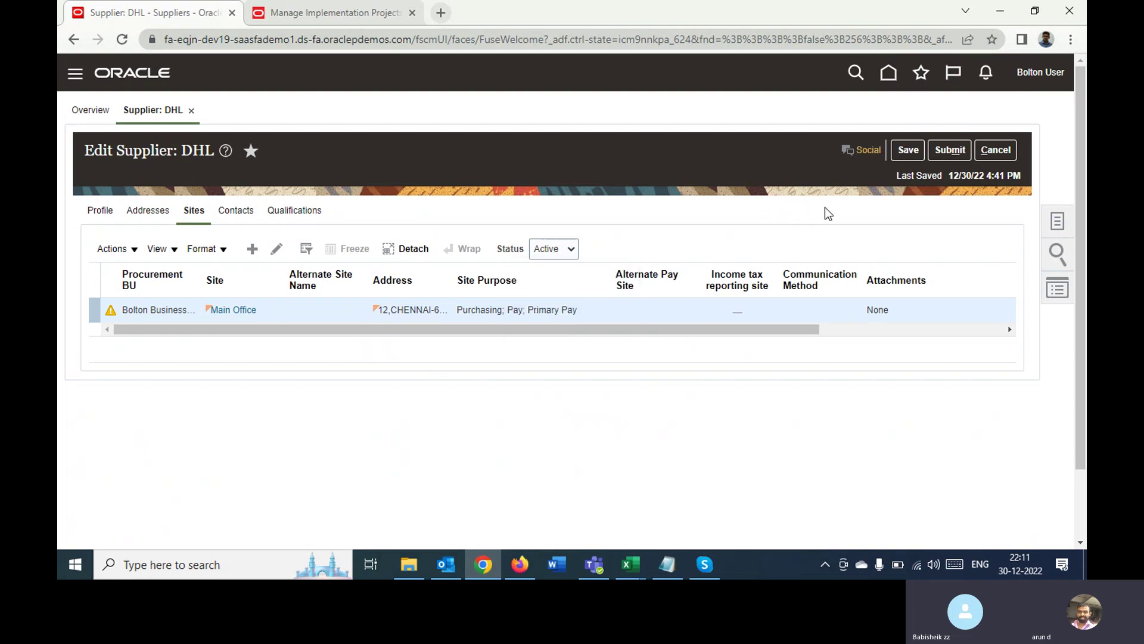
{"action": "left_click", "coordinate": [949, 150]}
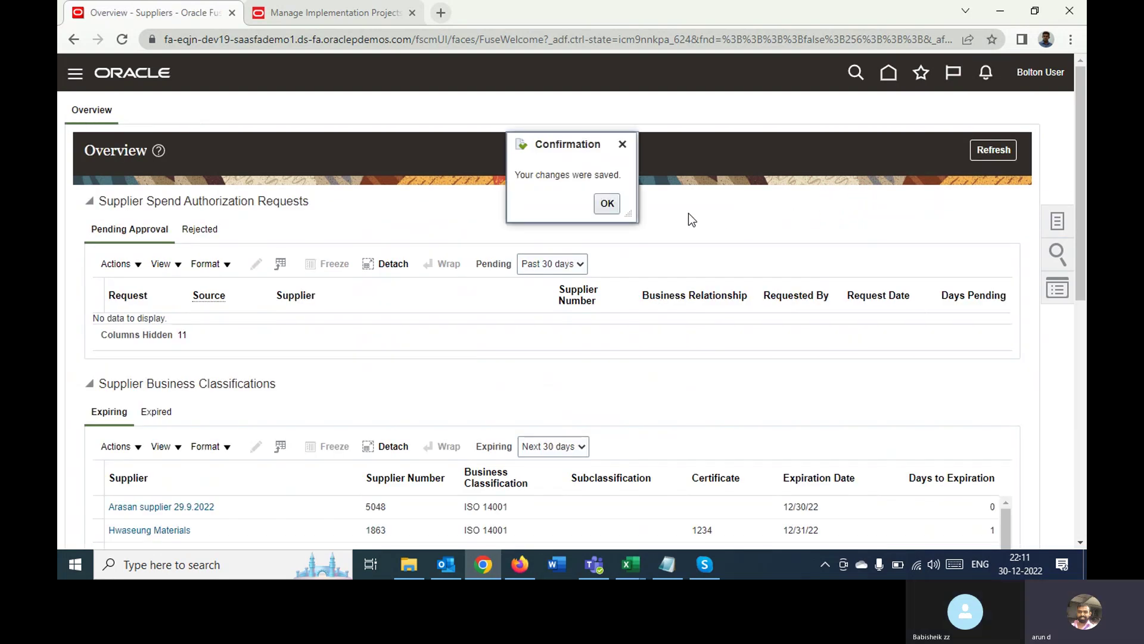
Acknowledge the save message, return Oracle to its home page, and end the Skype call
{"action": "left_click", "coordinate": [612, 204]}
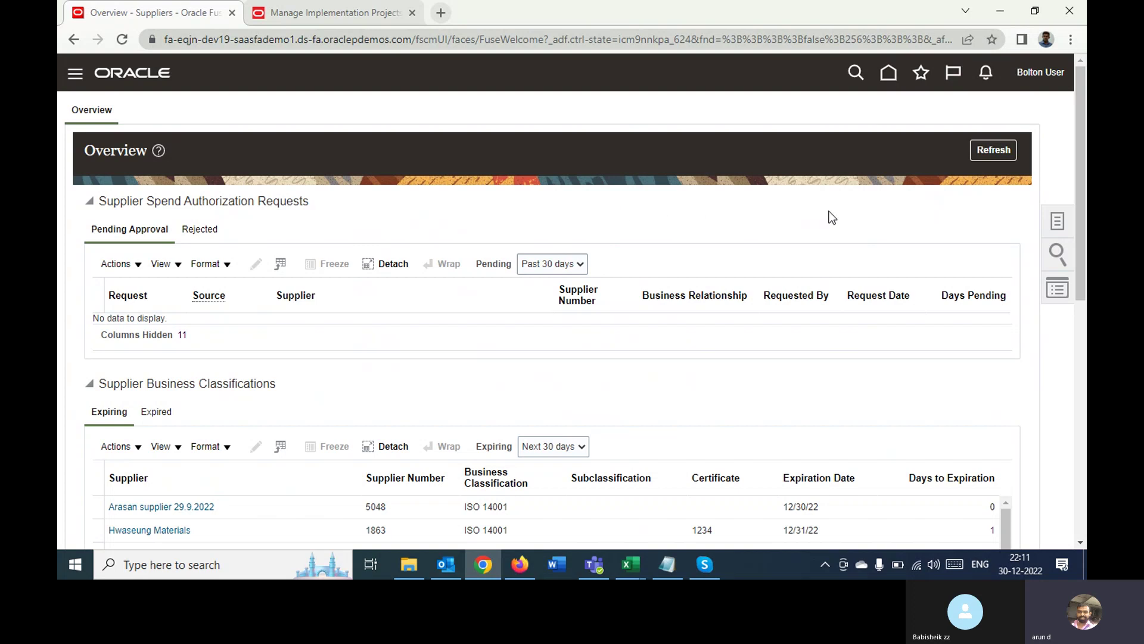
{"action": "left_click", "coordinate": [888, 77]}
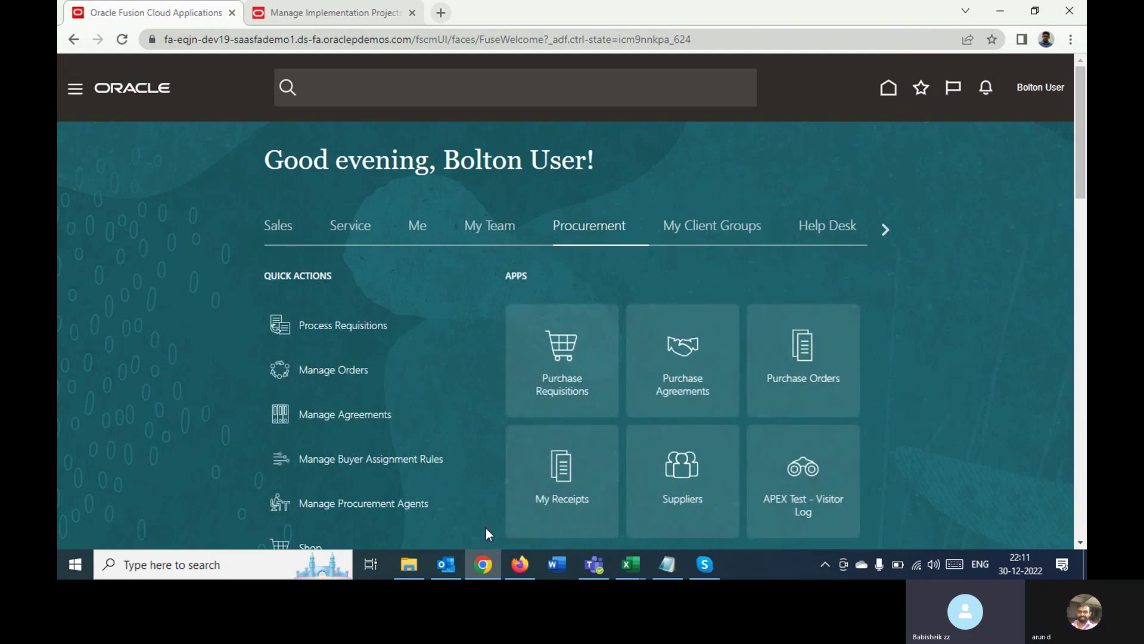
{"action": "mouse_move", "coordinate": [715, 562]}
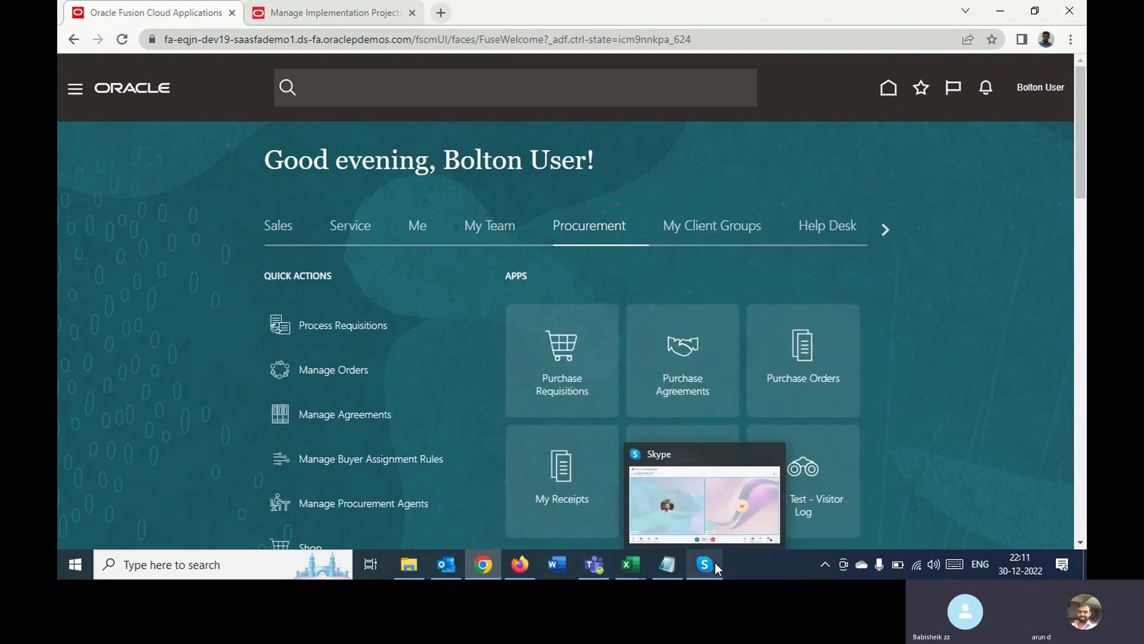
{"action": "left_click", "coordinate": [733, 501]}
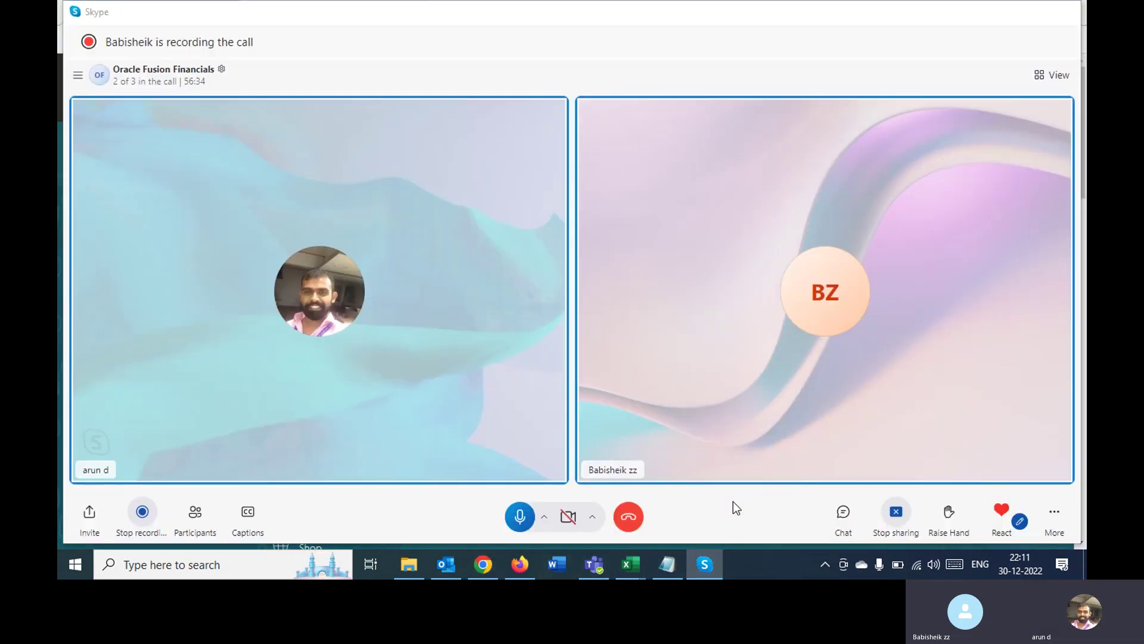
{"action": "left_click", "coordinate": [635, 522]}
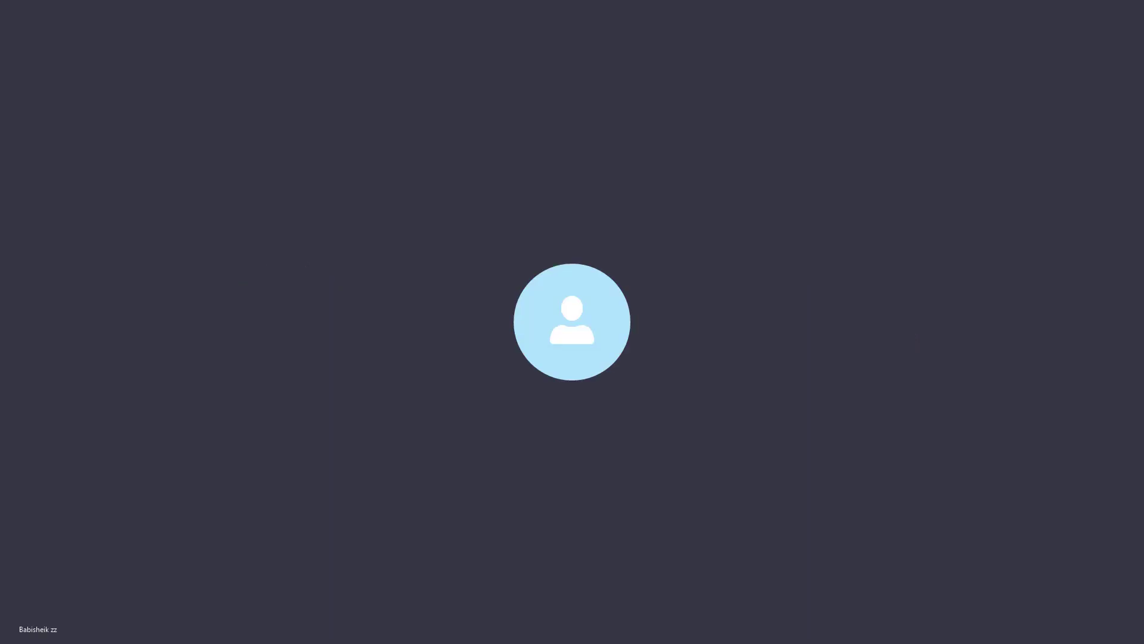